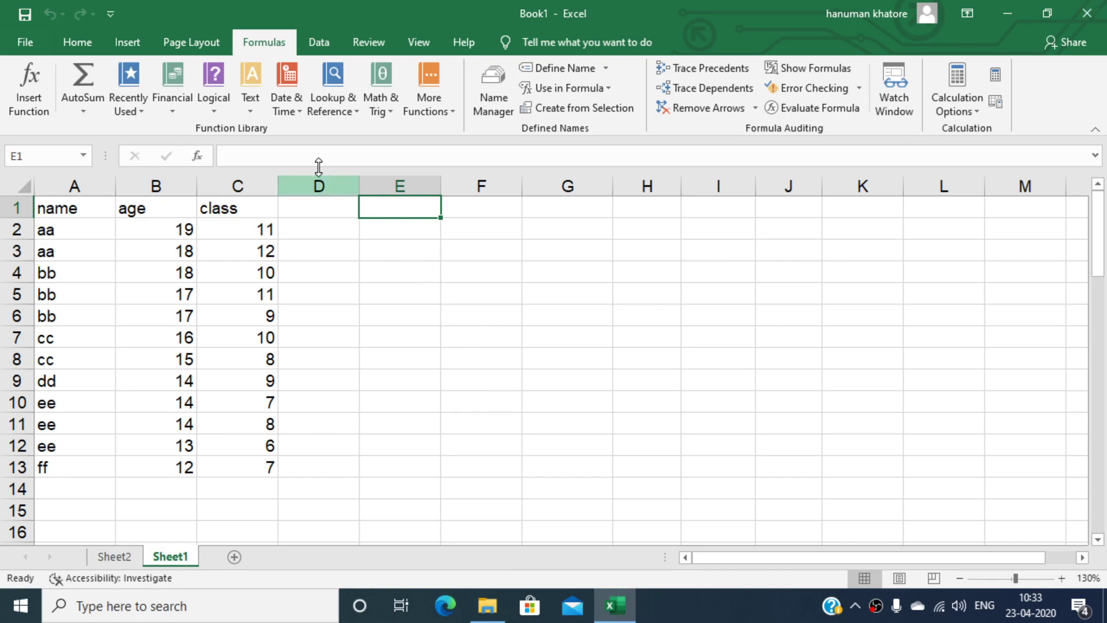
Insert =CHAR(97) in cell E1 so it displays the letter a
click(255, 102)
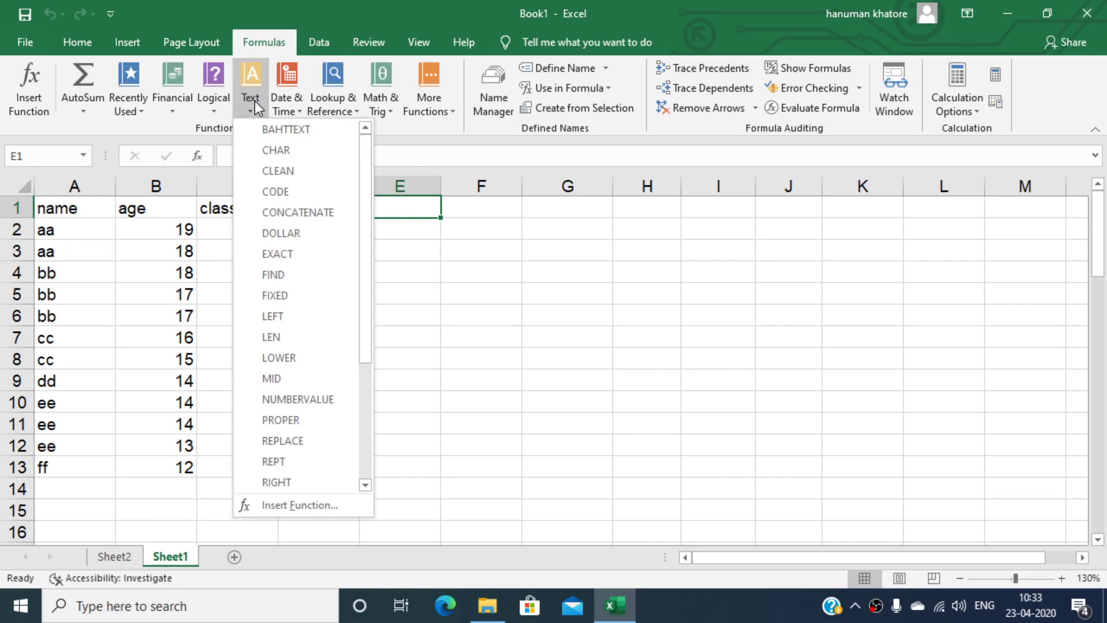
click(269, 145)
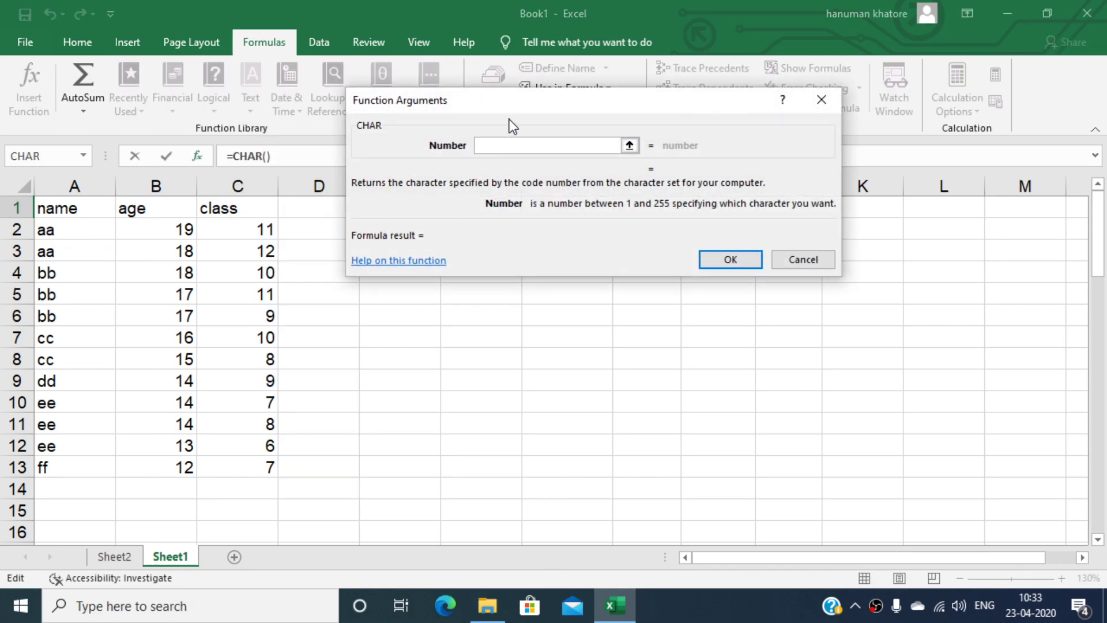
text(65)
key(BackSpace)
key(BackSpace)
text(97)
click(731, 260)
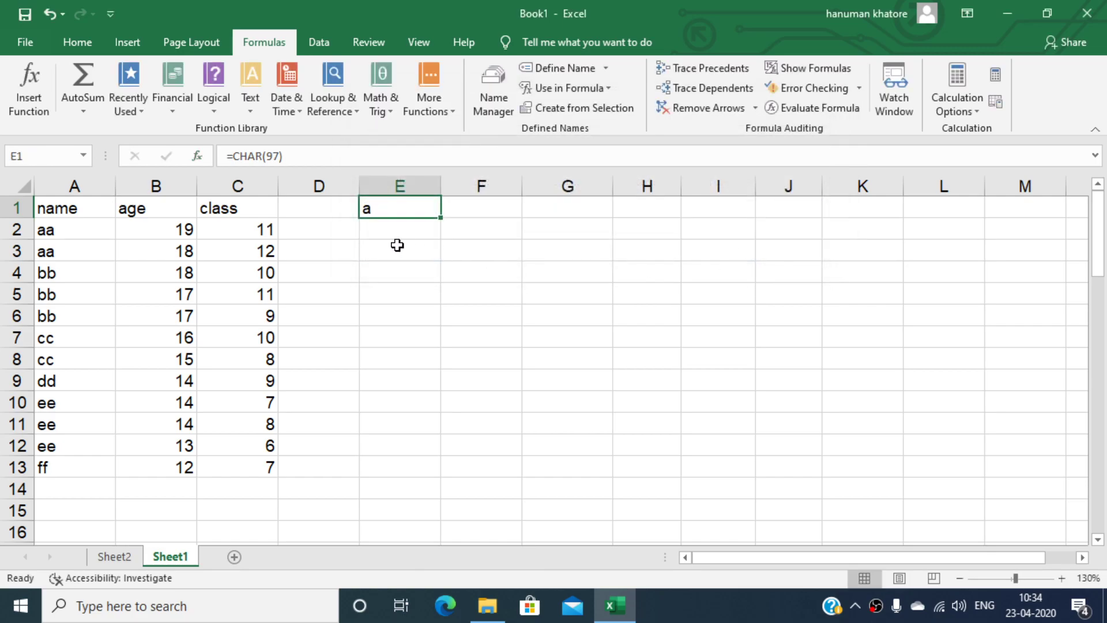
click(387, 225)
click(396, 207)
Build a CONCATENATE formula in E2 joining the sample first name and space-prefixed surname
click(404, 236)
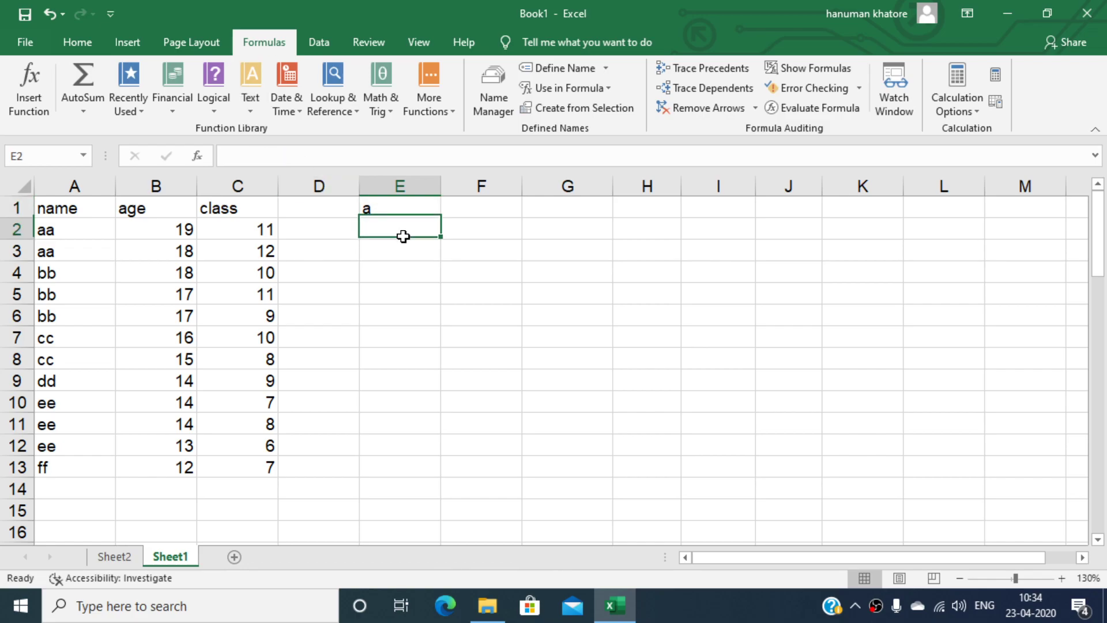
click(248, 104)
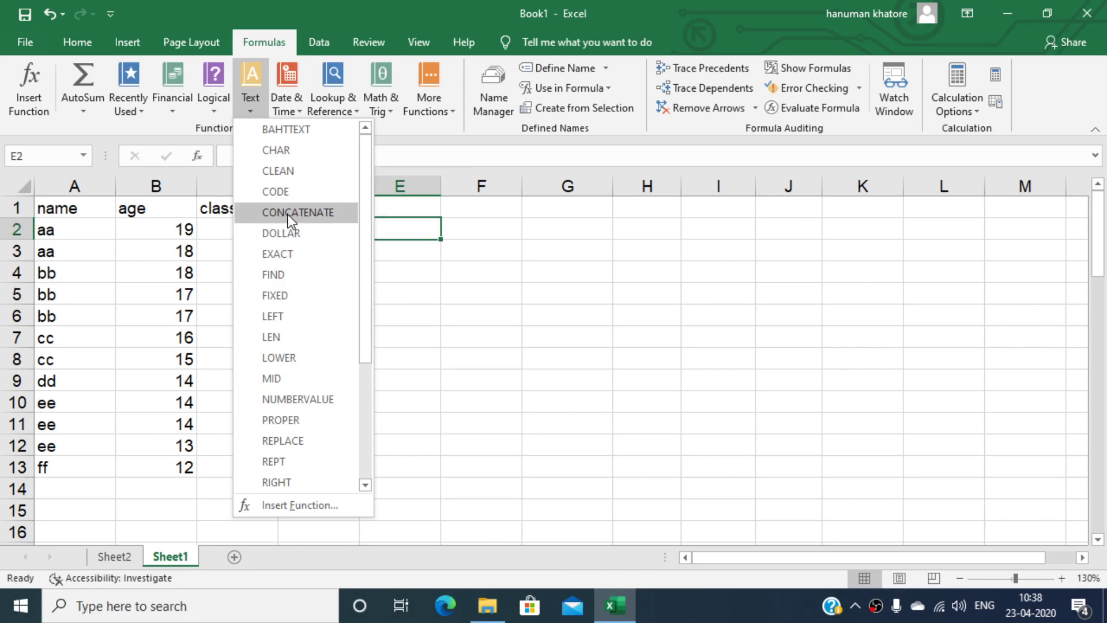
click(290, 215)
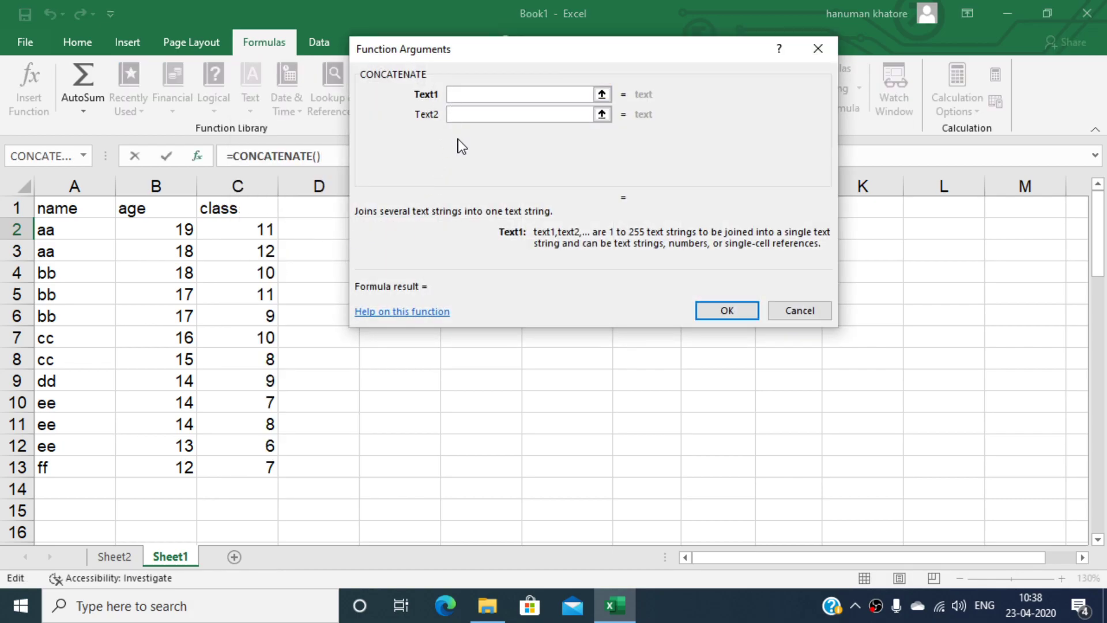
text(ajay)
click(475, 117)
text(kumar)
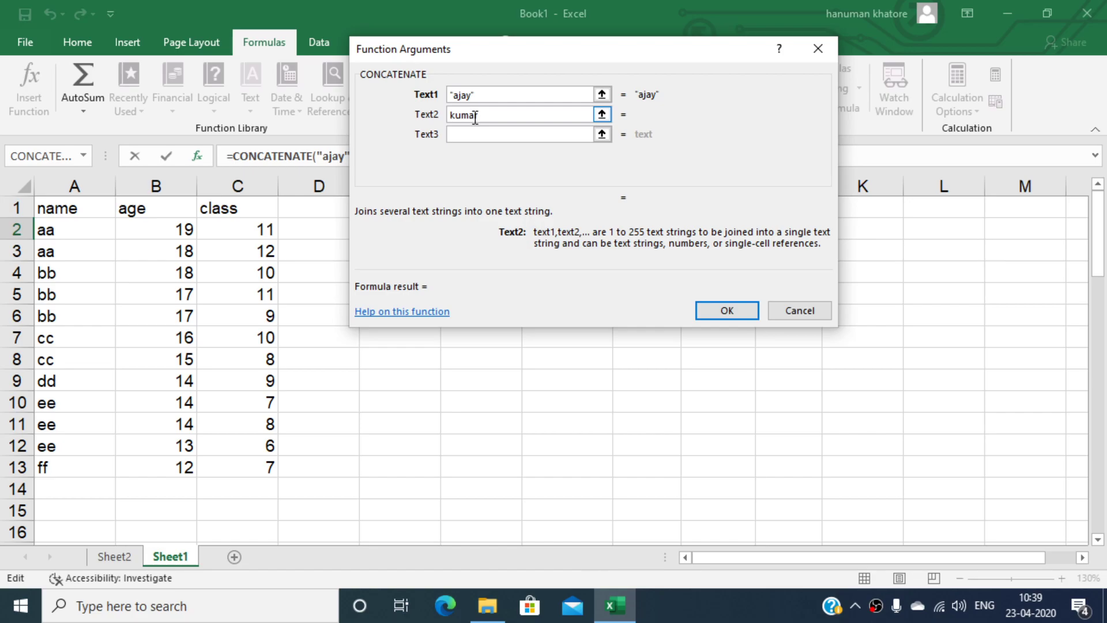
key(Left)
key(Left)
key(Left)
key(Left)
key(Left)
click(498, 131)
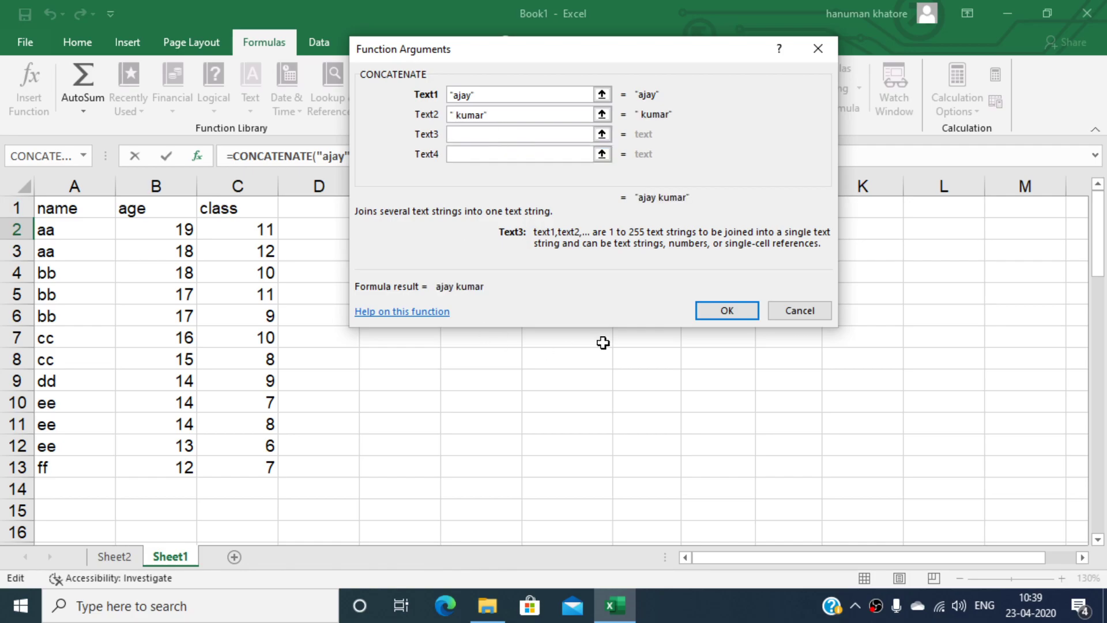
click(723, 303)
click(722, 302)
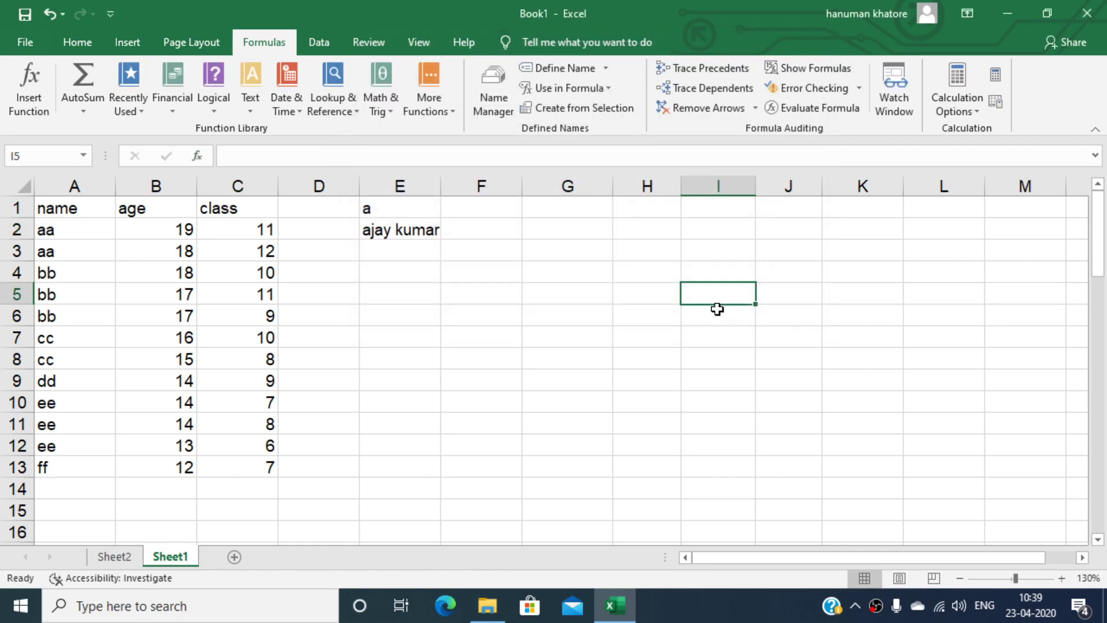
click(426, 233)
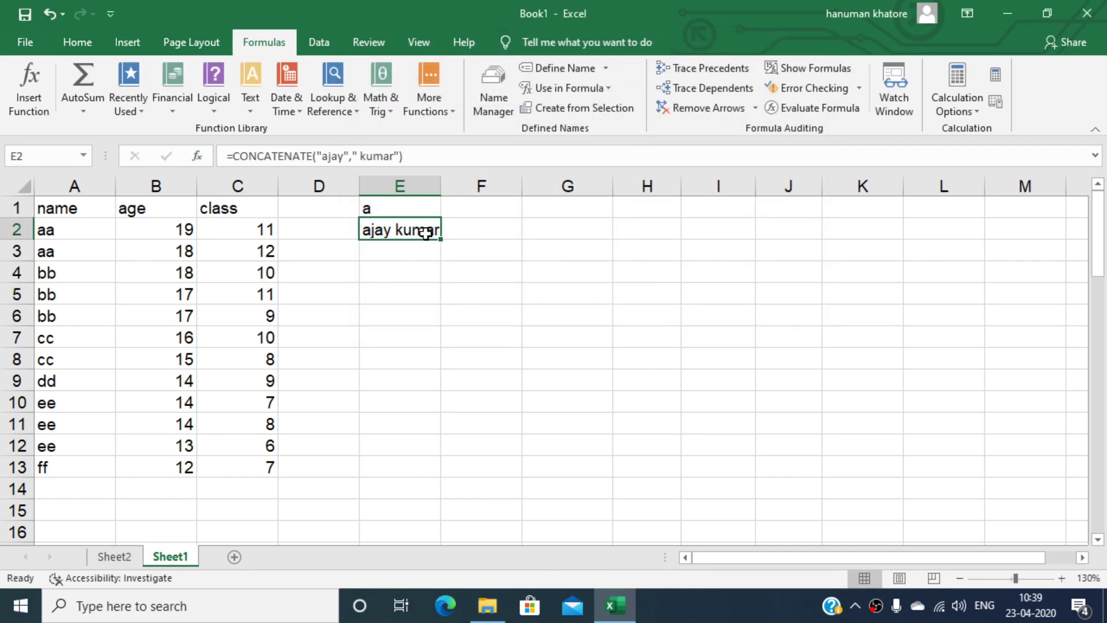
click(405, 253)
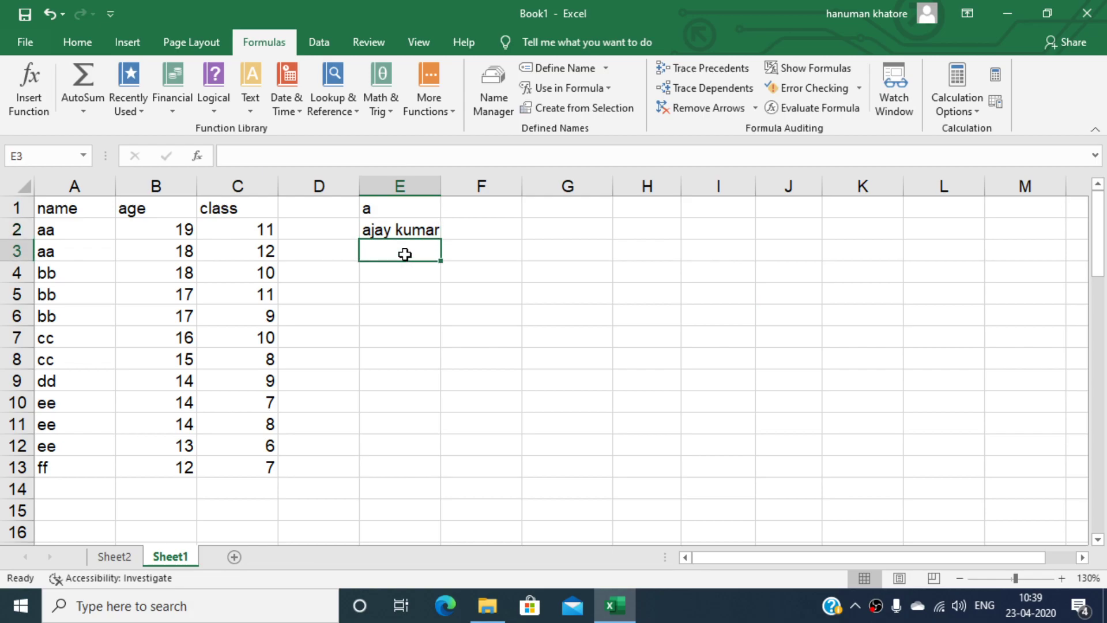
text(=con)
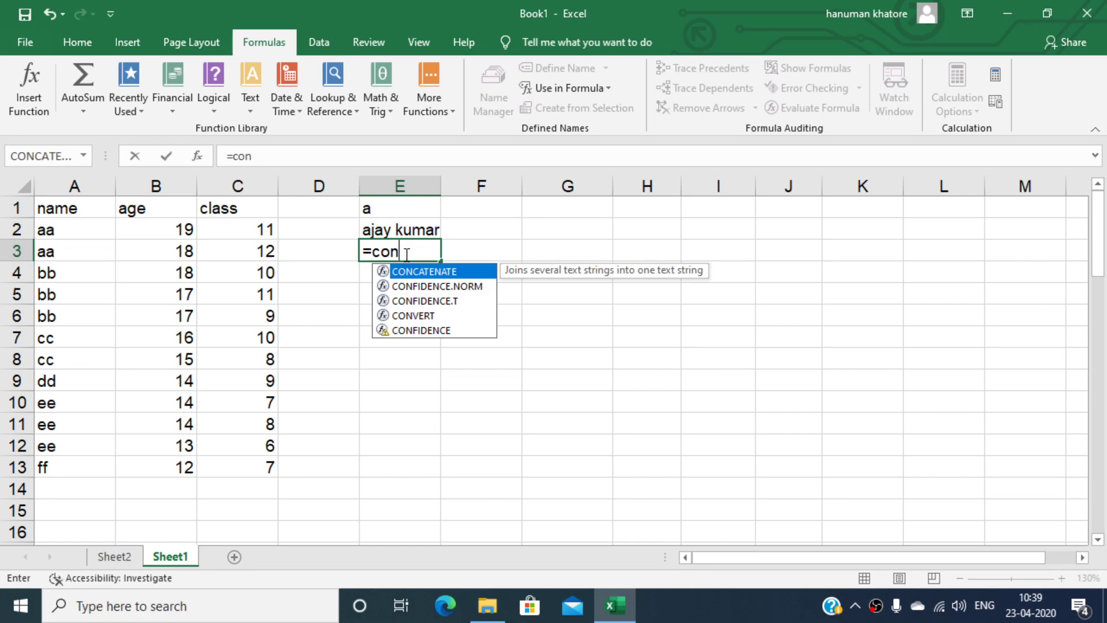
key(Return)
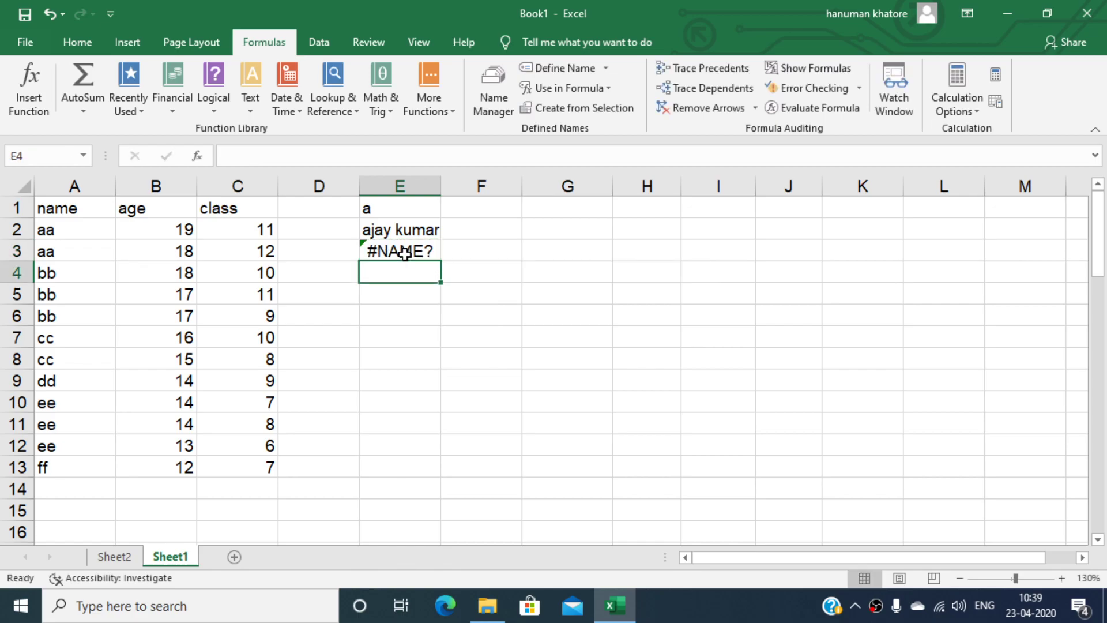
key(Up)
key(Up)
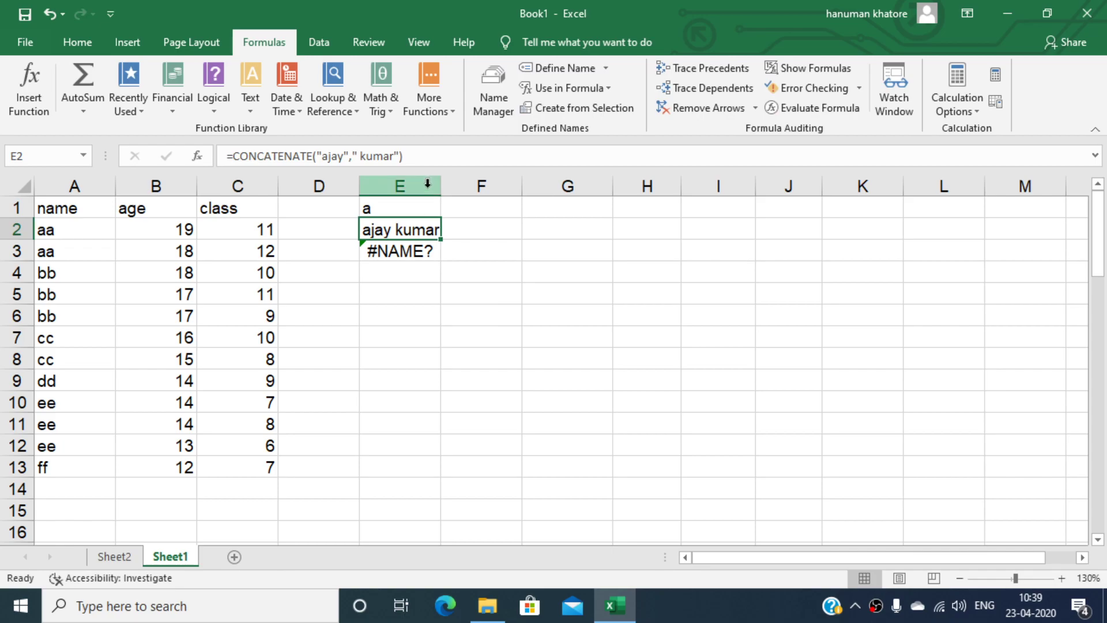
key(Down)
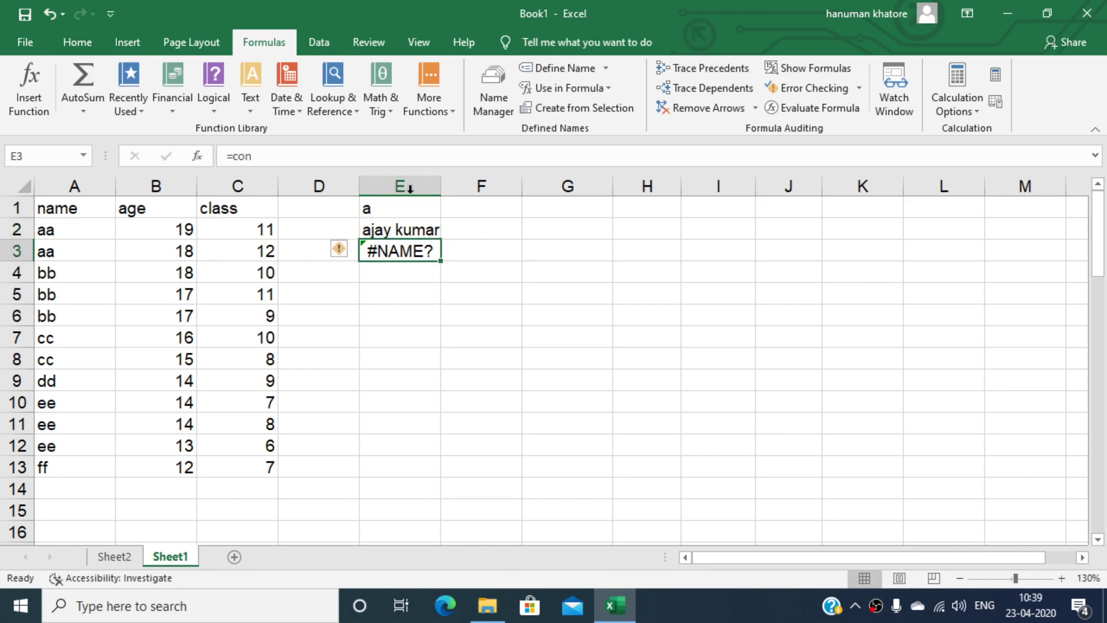
click(280, 157)
key(BackSpace)
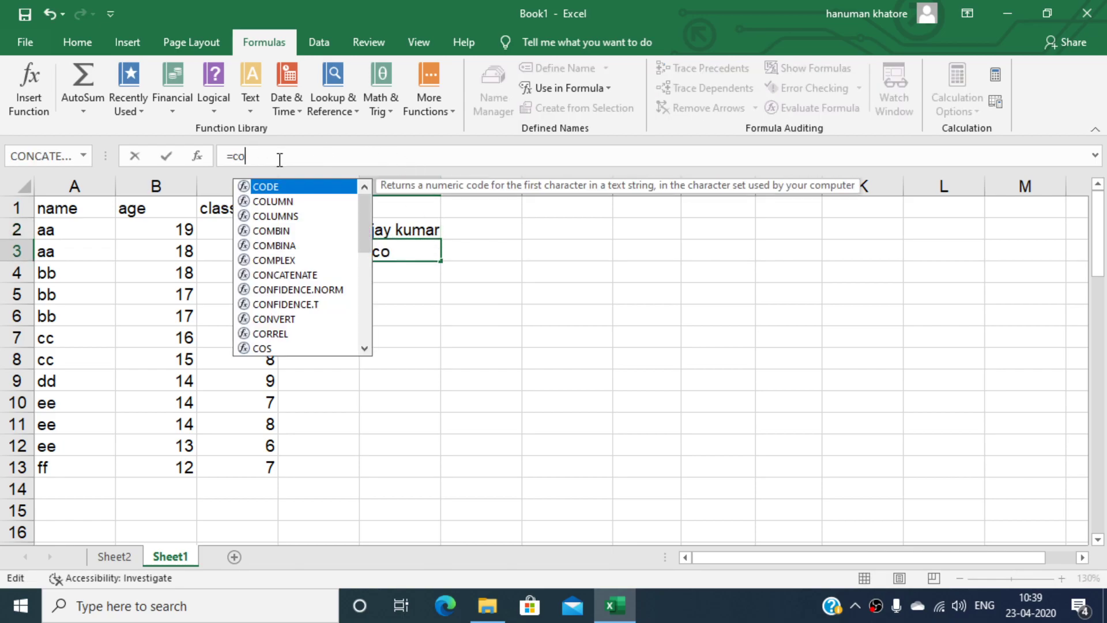
key(Down)
key(Down)
key(Down)
key(Down)
key(Down)
key(Down)
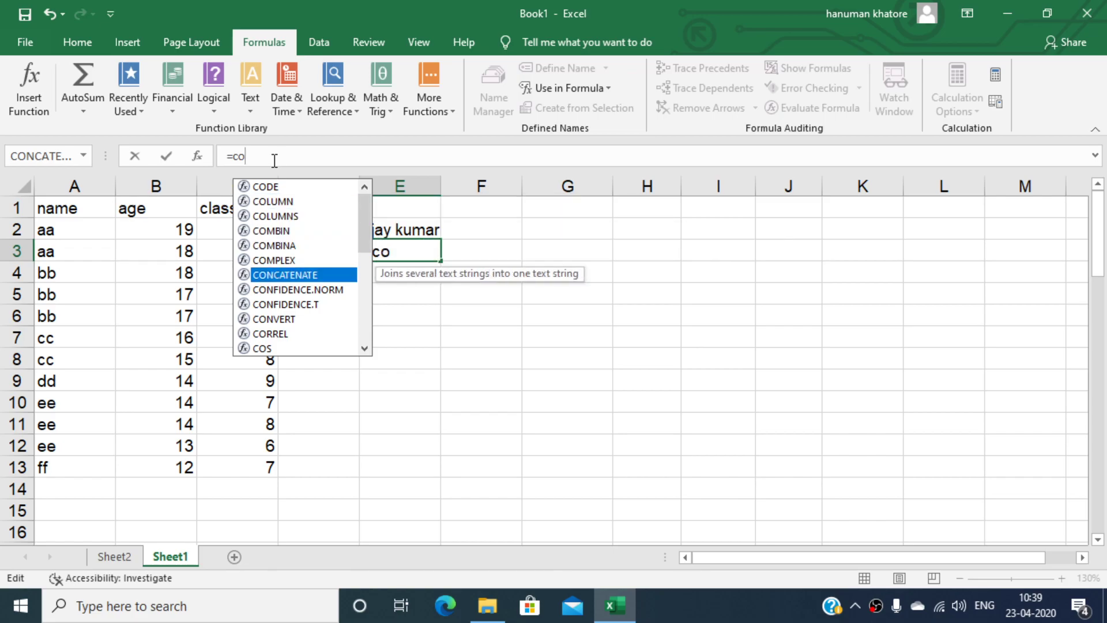
key(Tab)
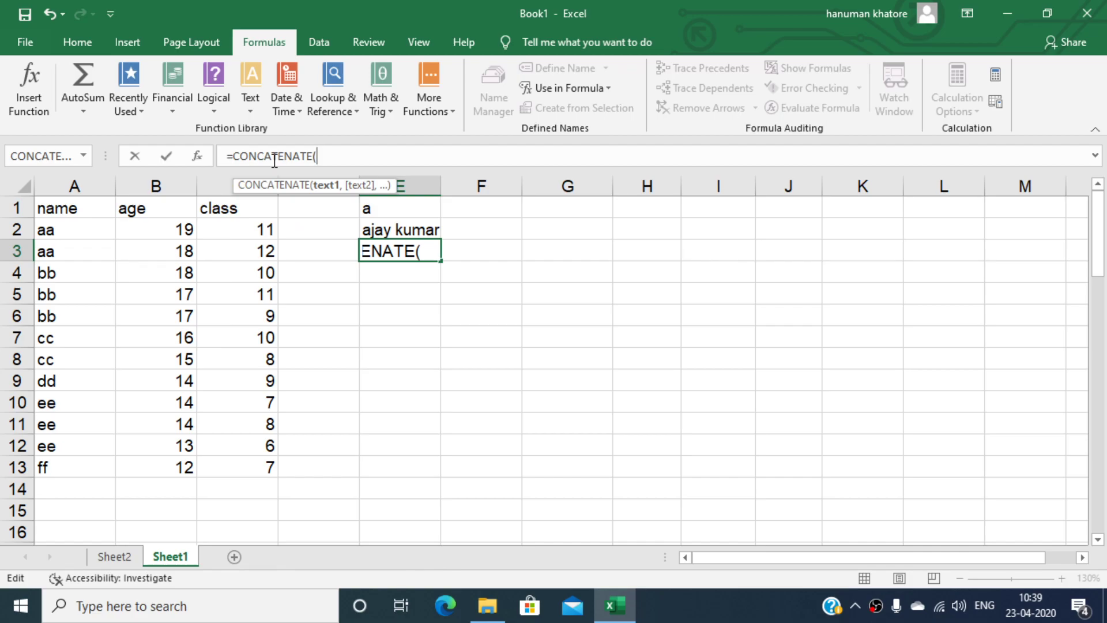
text("ajay")
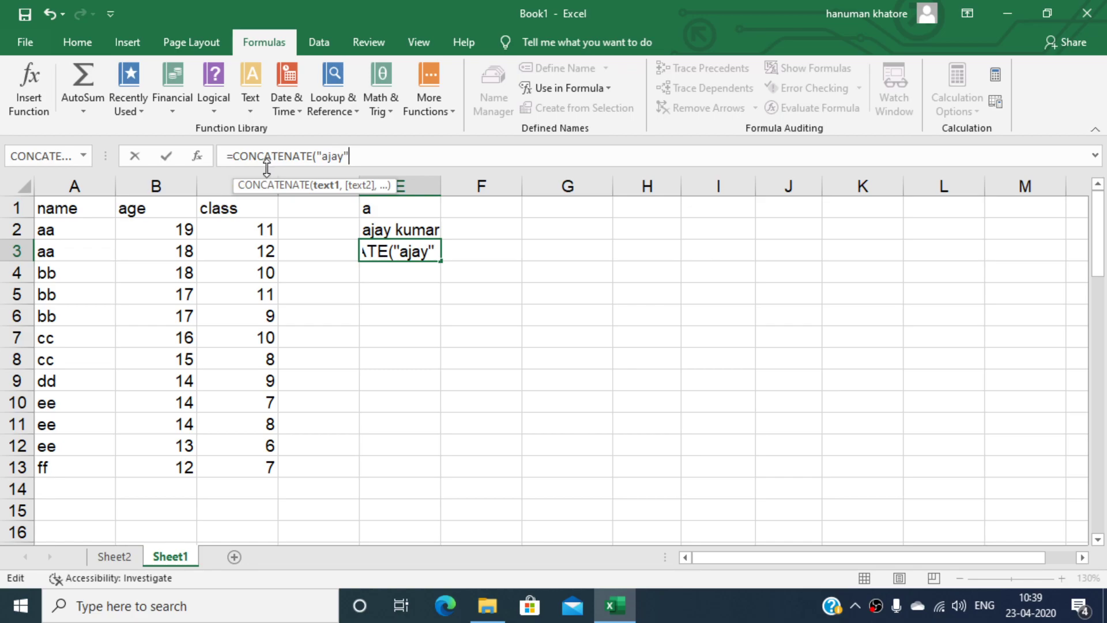
text(,")
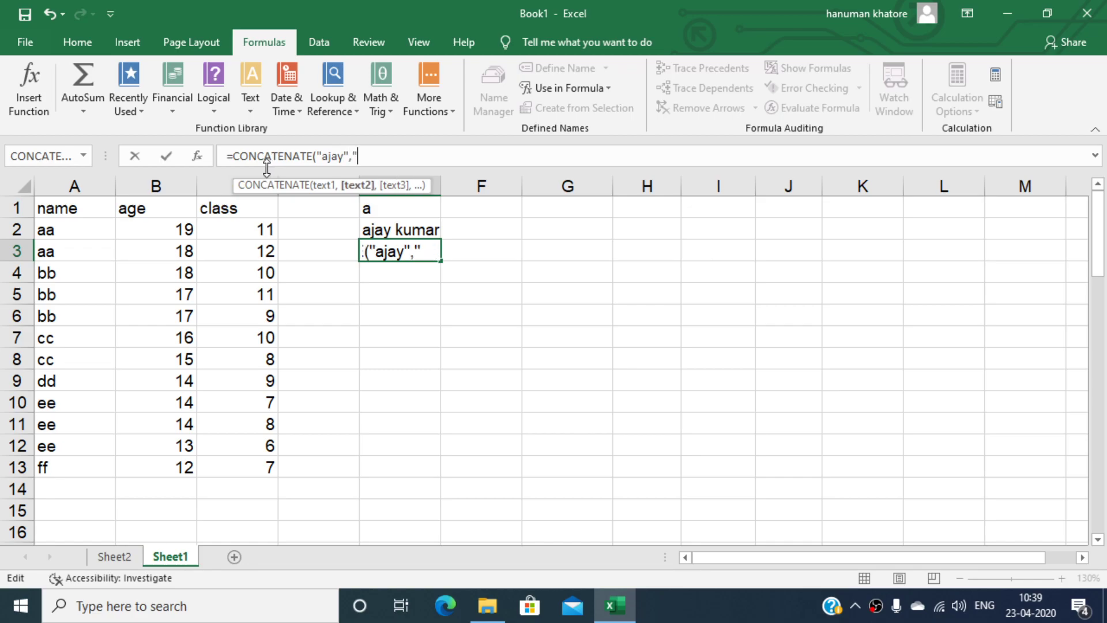
text( kumar)
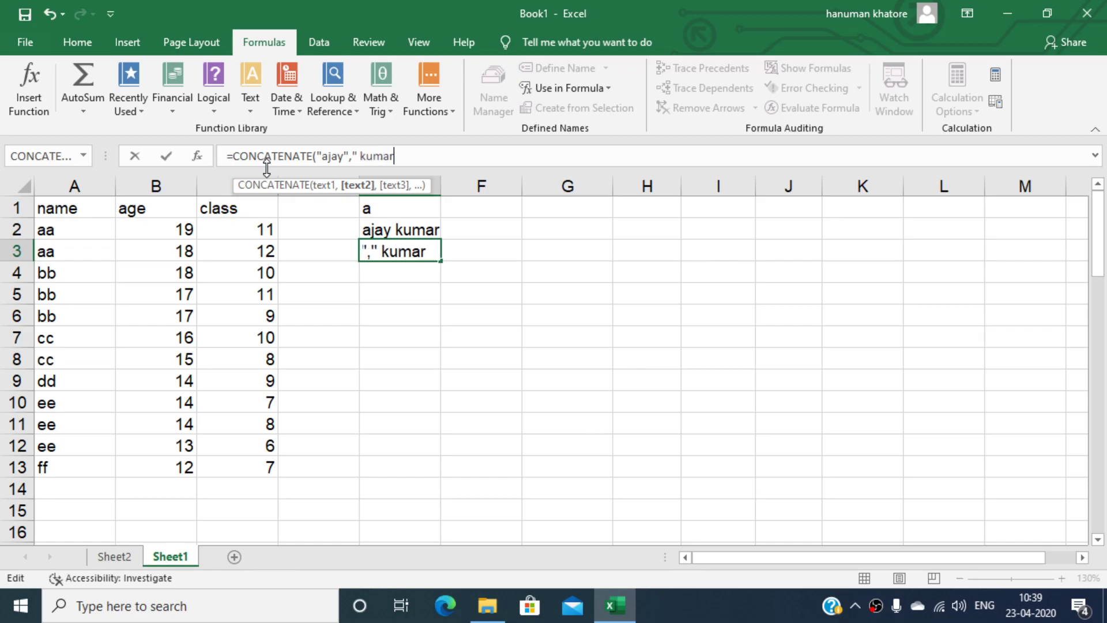
text("))
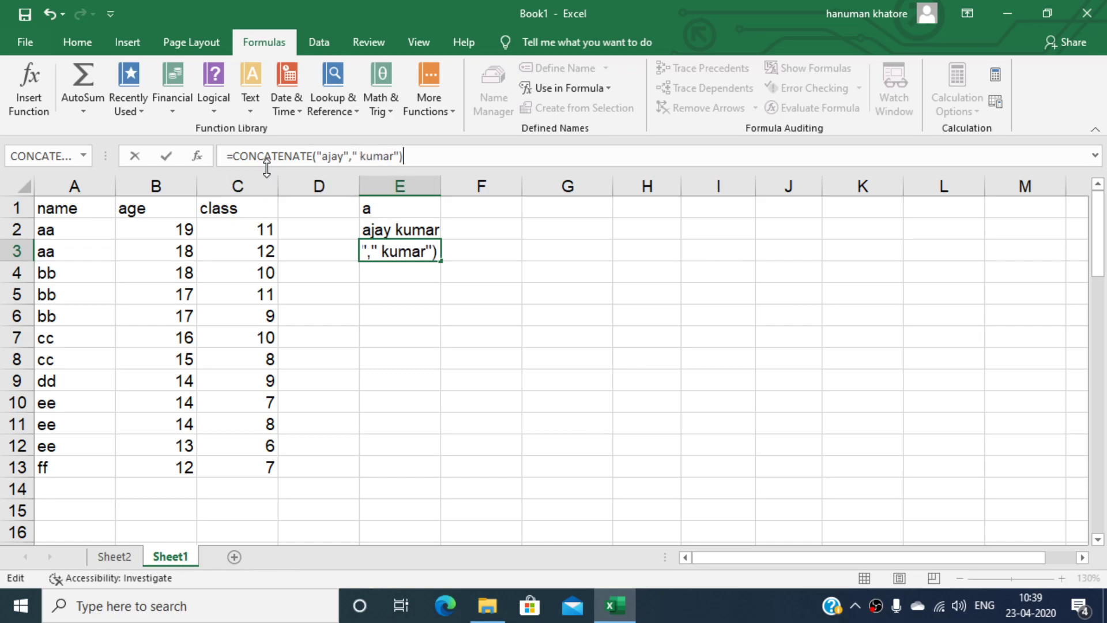
key(Return)
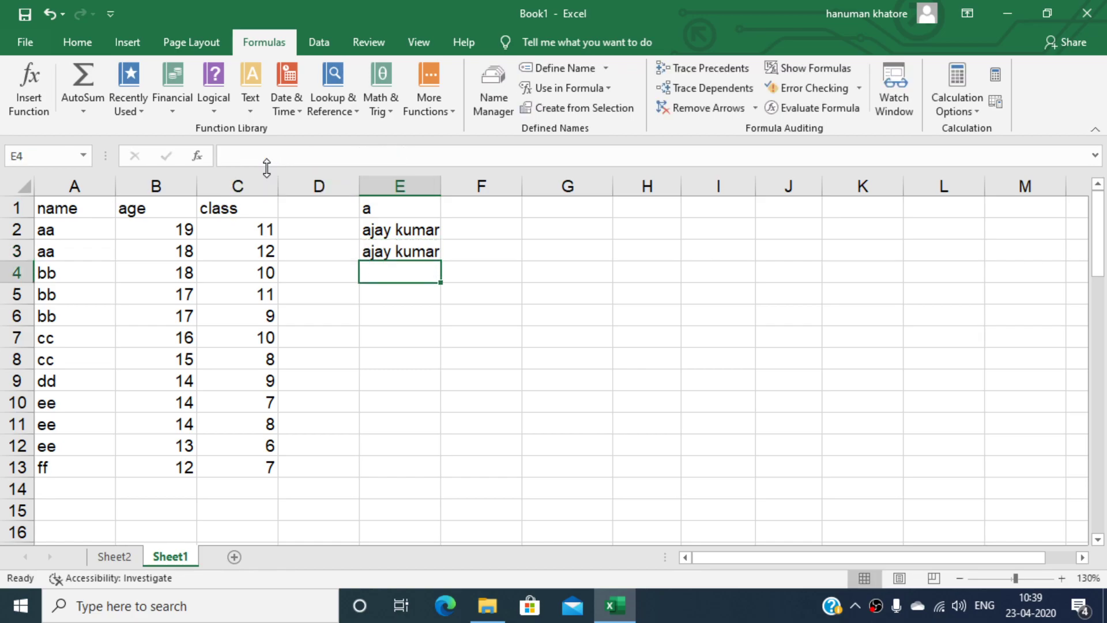
click(426, 251)
key(Delete)
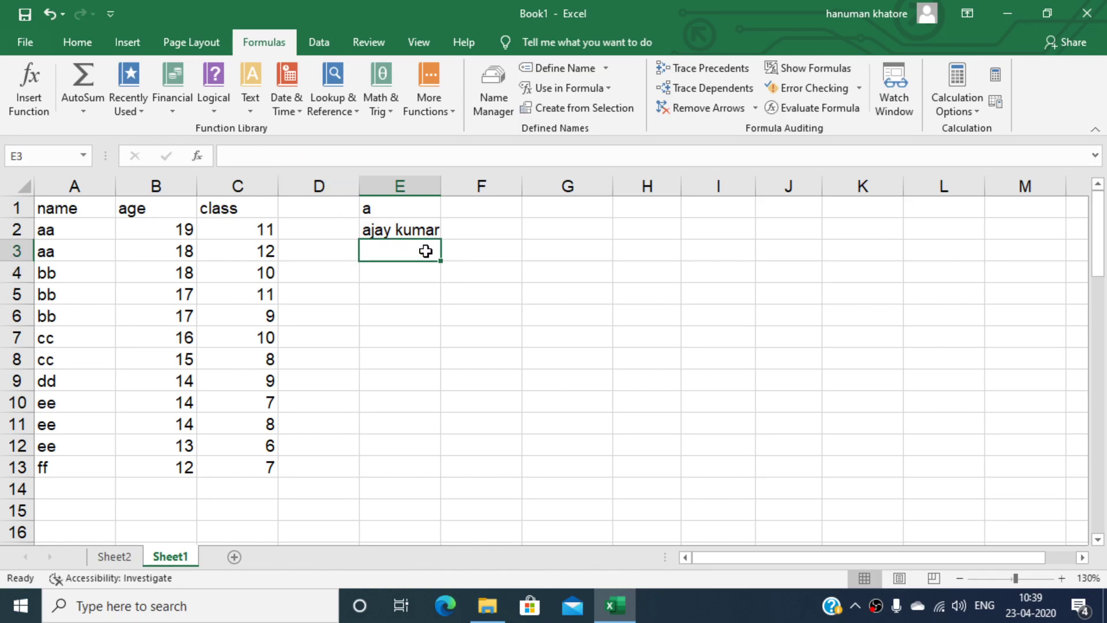
click(425, 290)
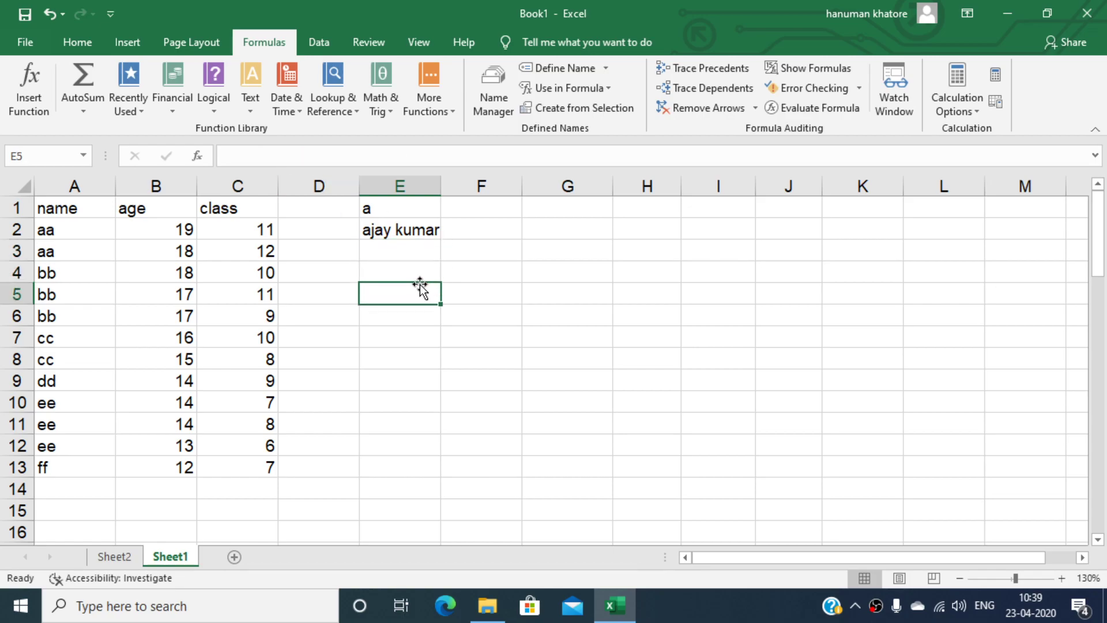
click(413, 251)
Start an EXACT formula in E3 with the uppercase sample first name as both texts
click(208, 104)
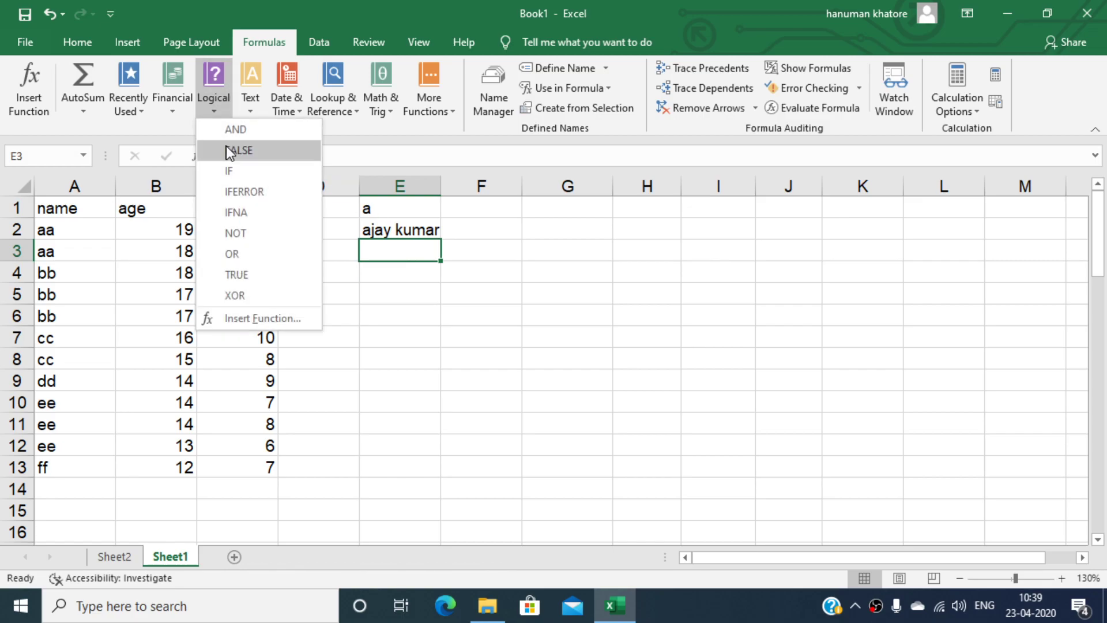
click(250, 107)
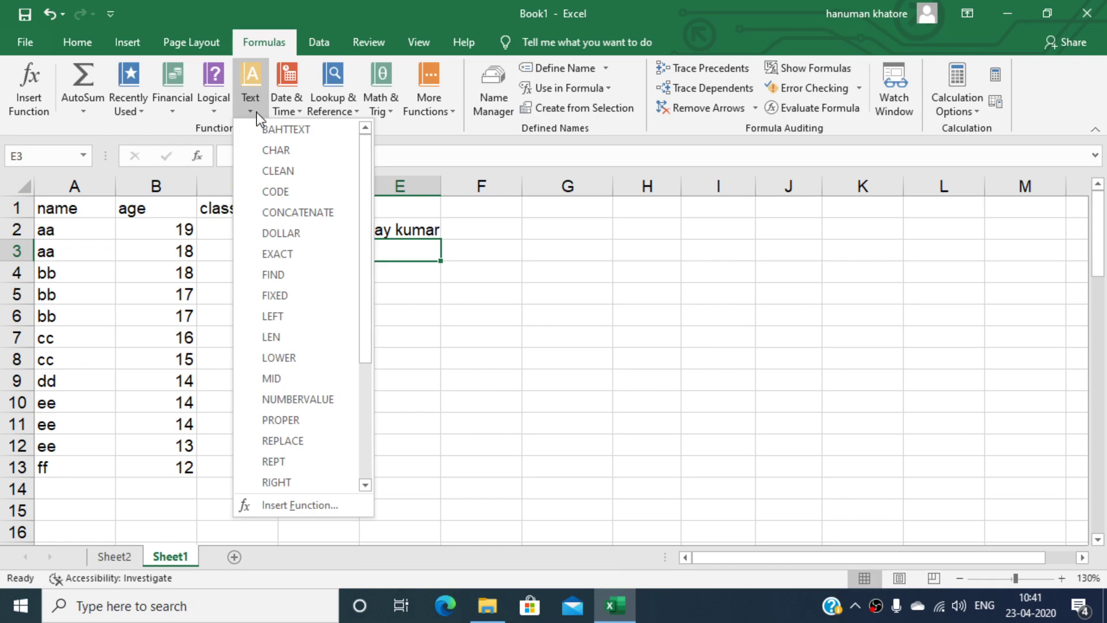
click(271, 255)
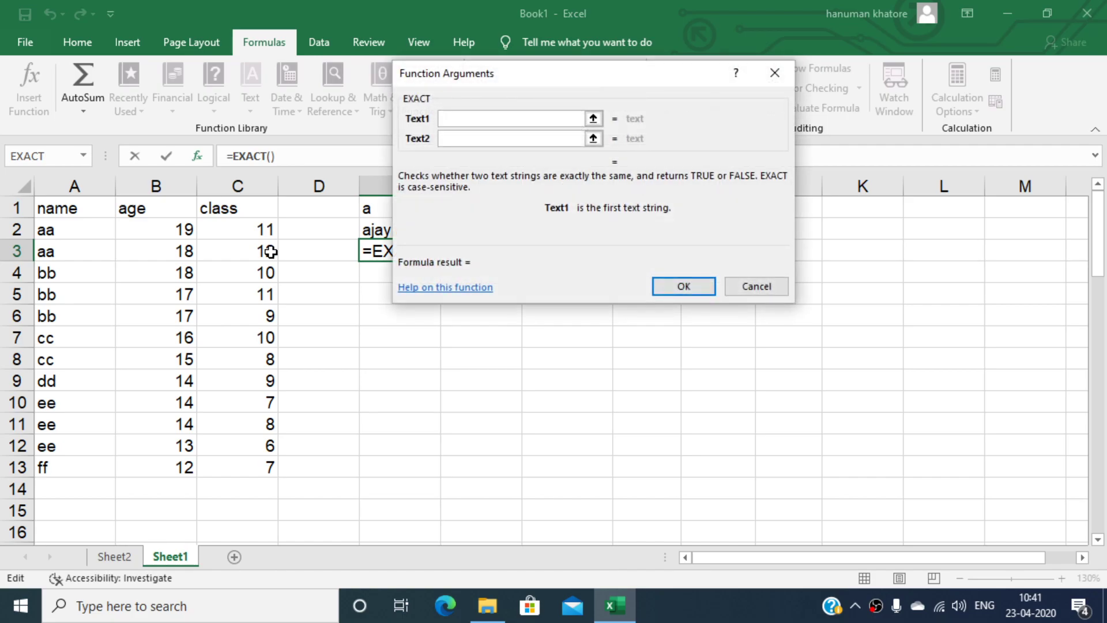
text(AJAY)
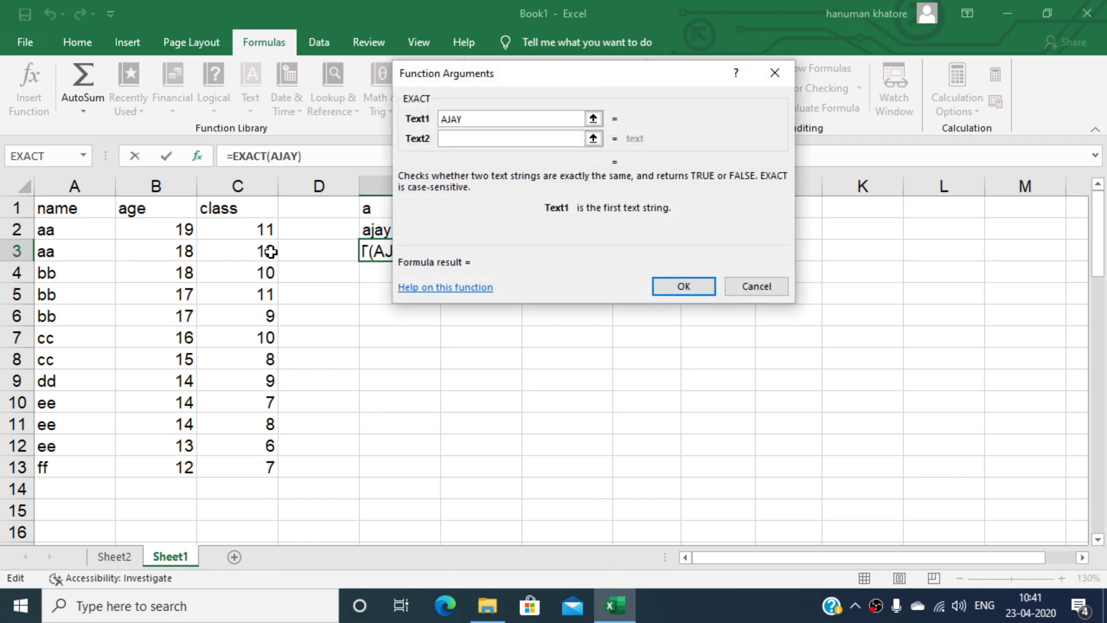
key(Tab)
text(AJAY)
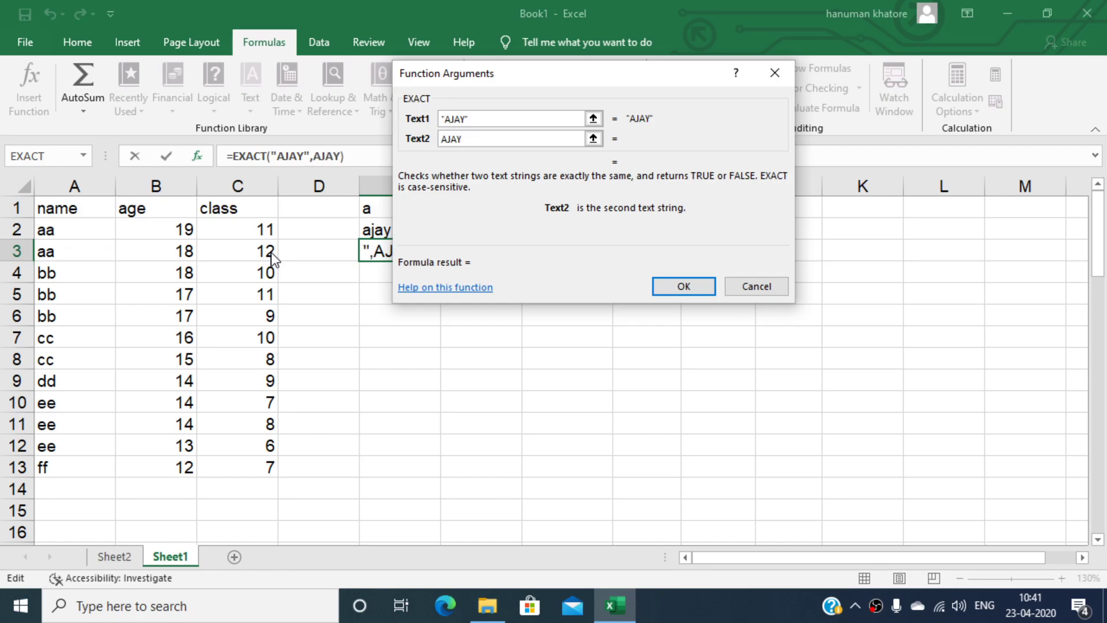
key(Tab)
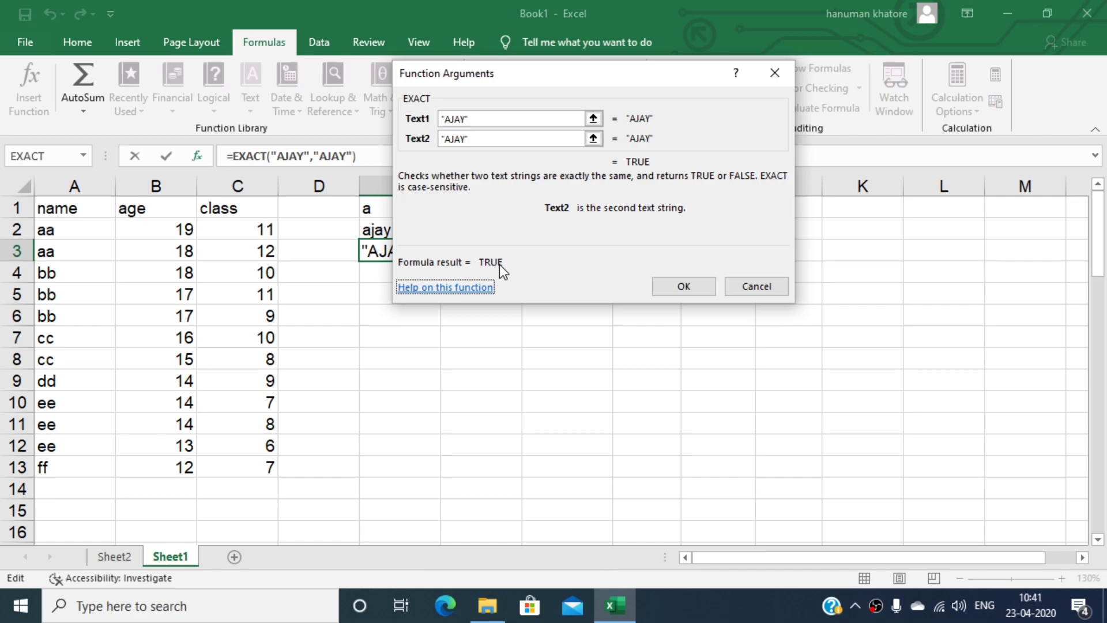
Change the second text to the lowercase name and insert the formula, returning FALSE
click(467, 140)
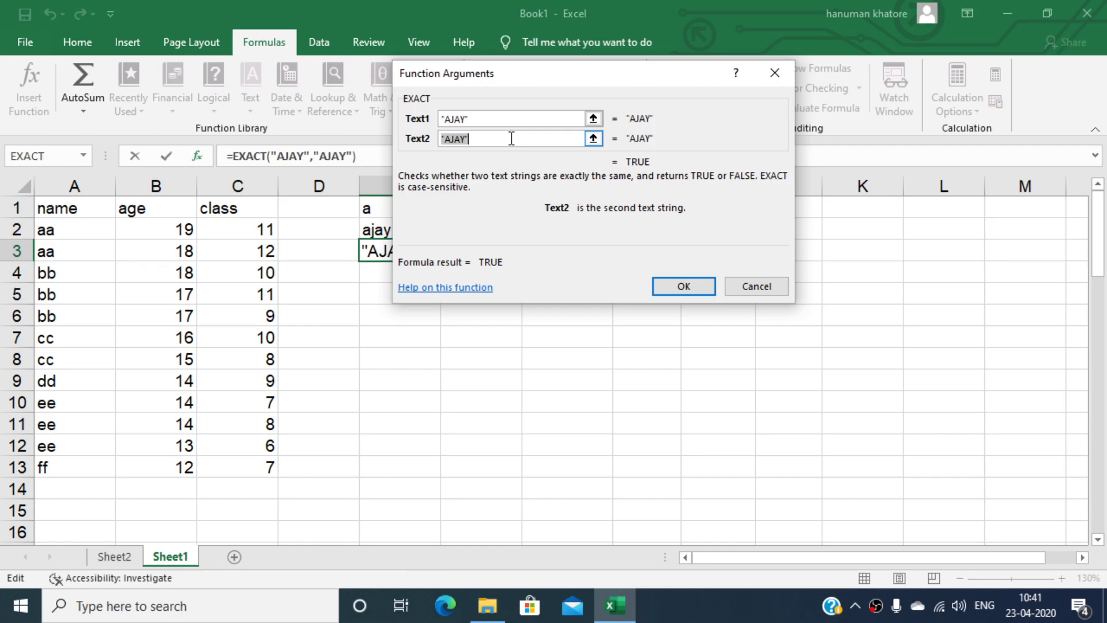
text(aajy)
key(BackSpace)
key(BackSpace)
key(BackSpace)
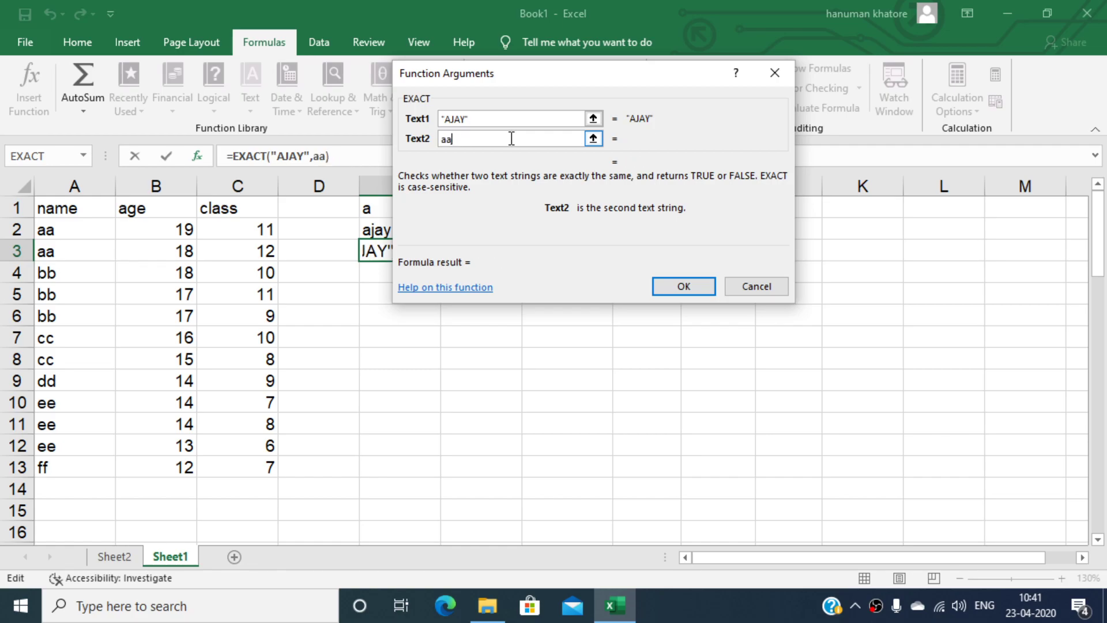
text(jay)
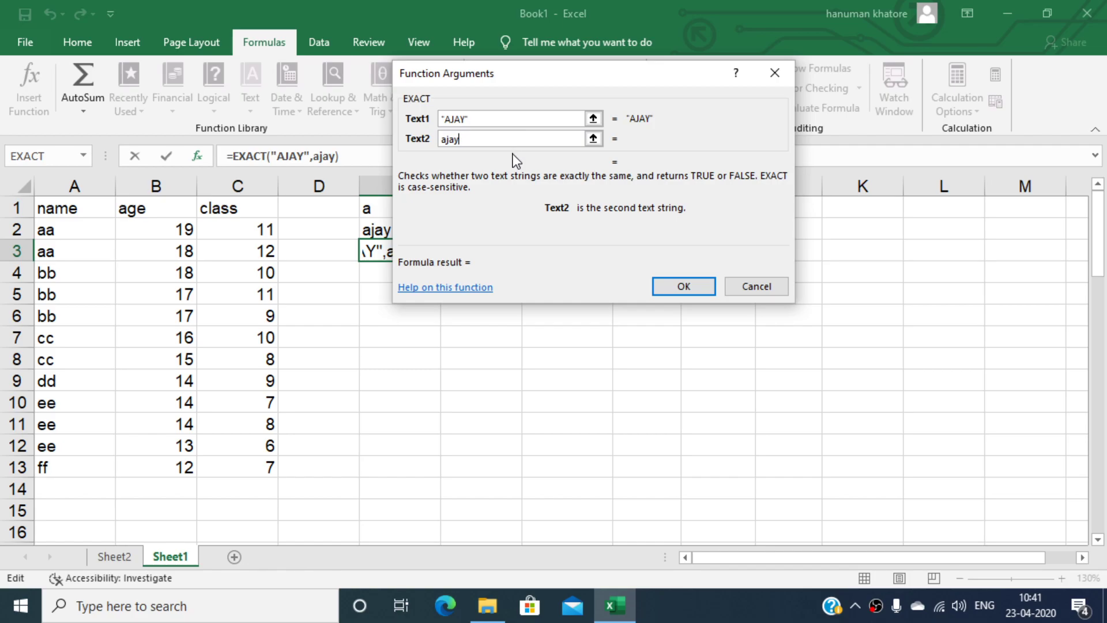
key(Tab)
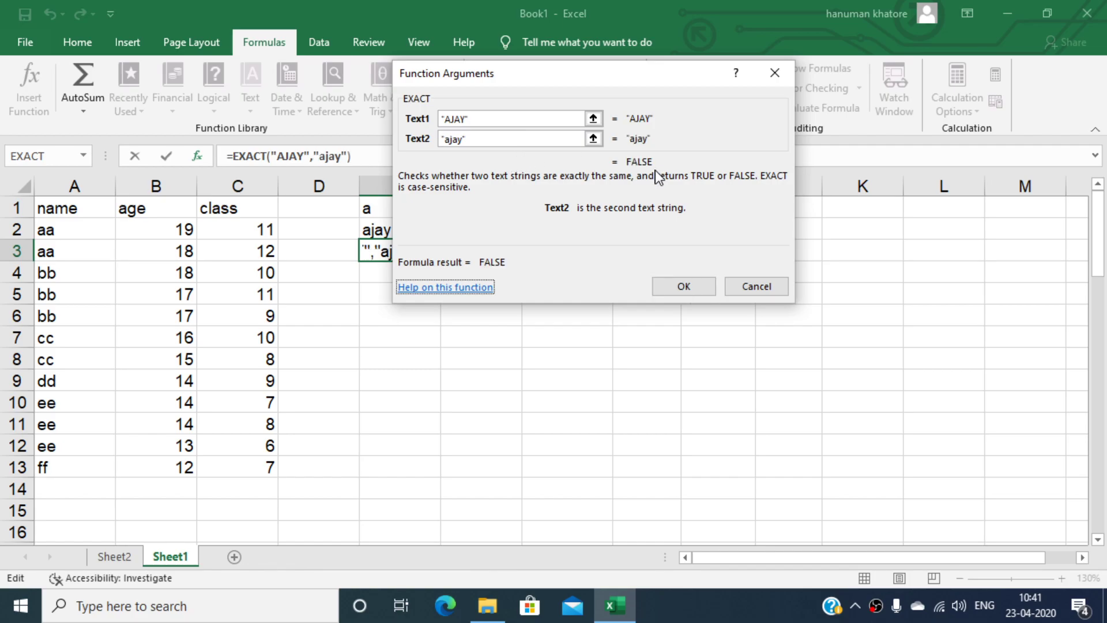
click(699, 289)
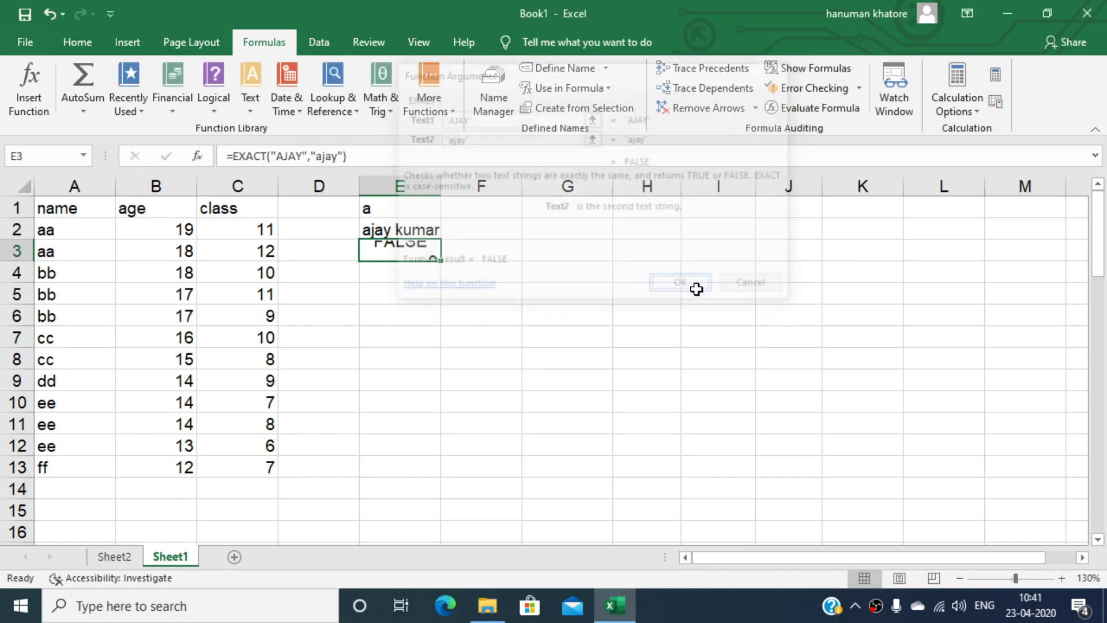
click(402, 274)
double_click(402, 274)
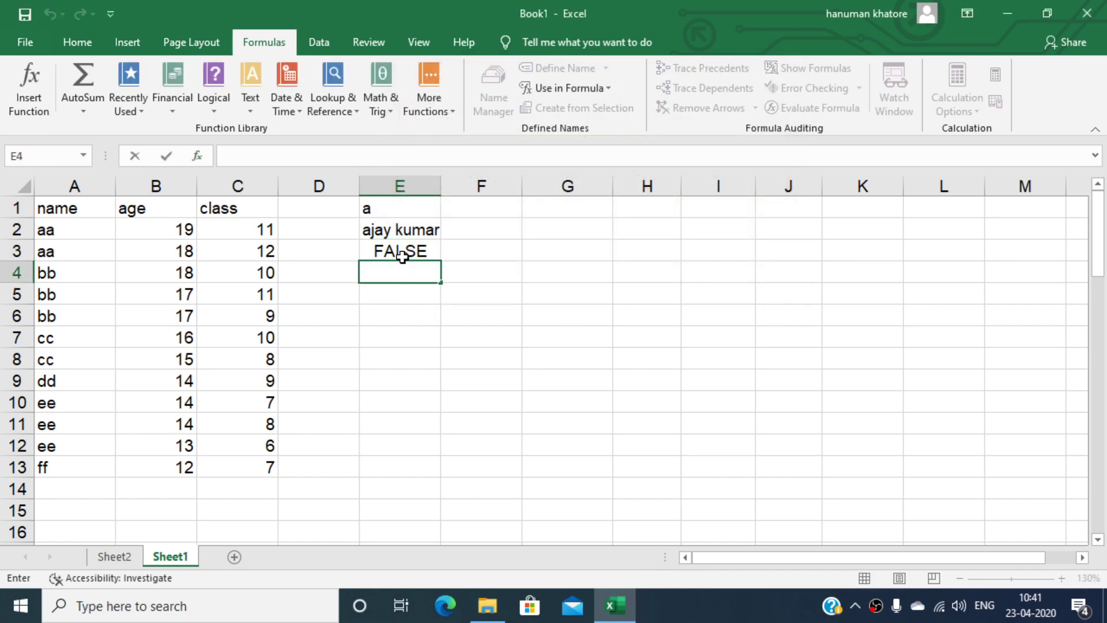
click(402, 255)
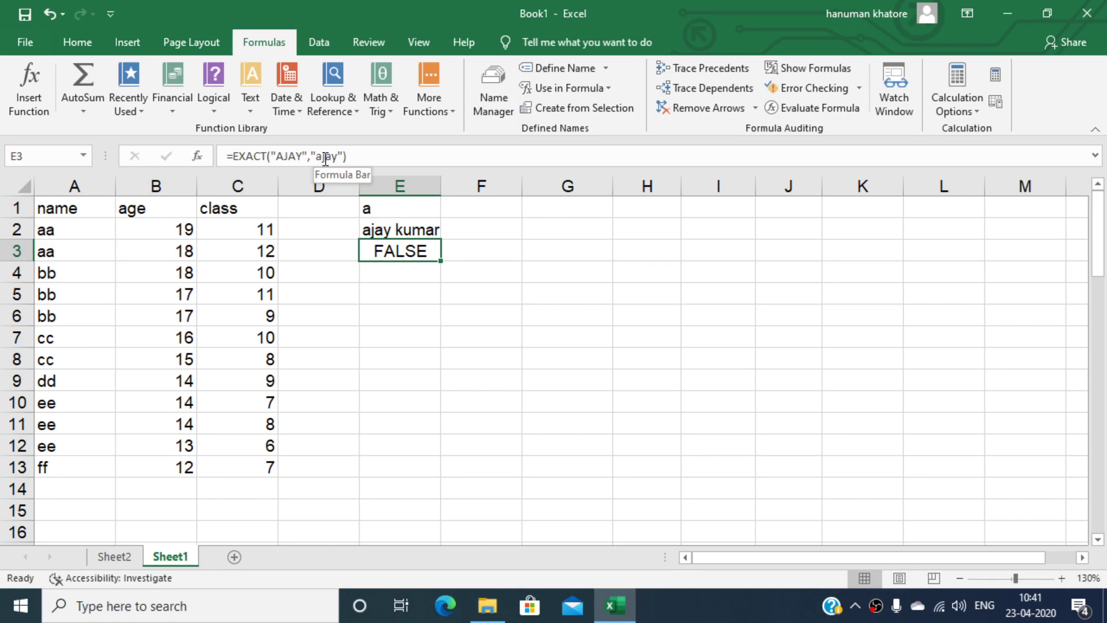
Bring up the Formulas Text function list for cell E4
click(248, 103)
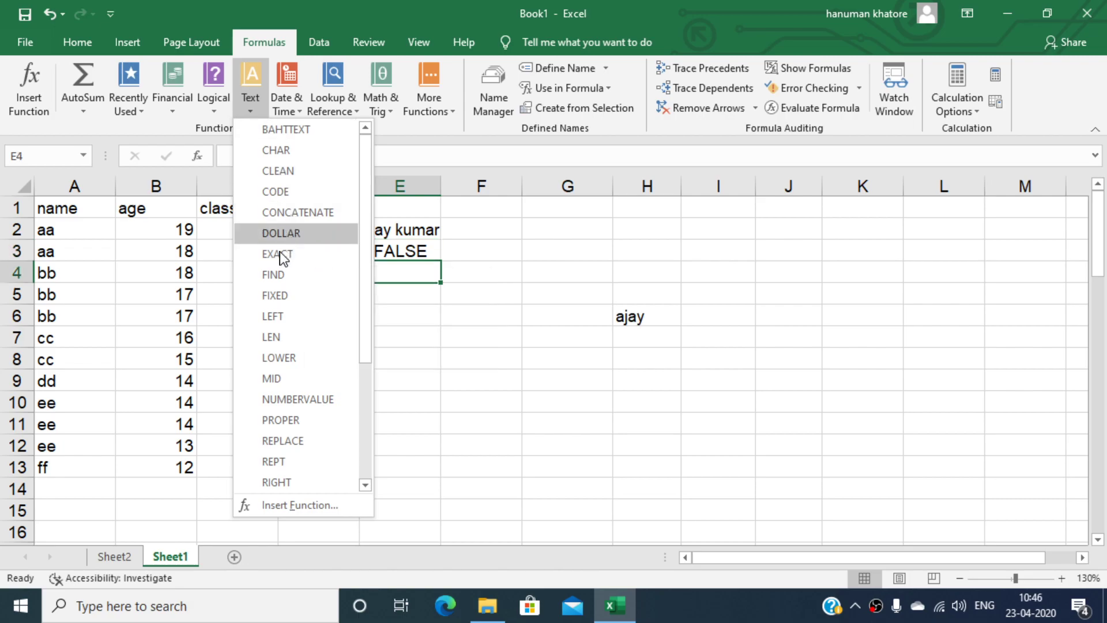
Start a FIND formula in E4 with Find_text referencing cell H6
click(282, 275)
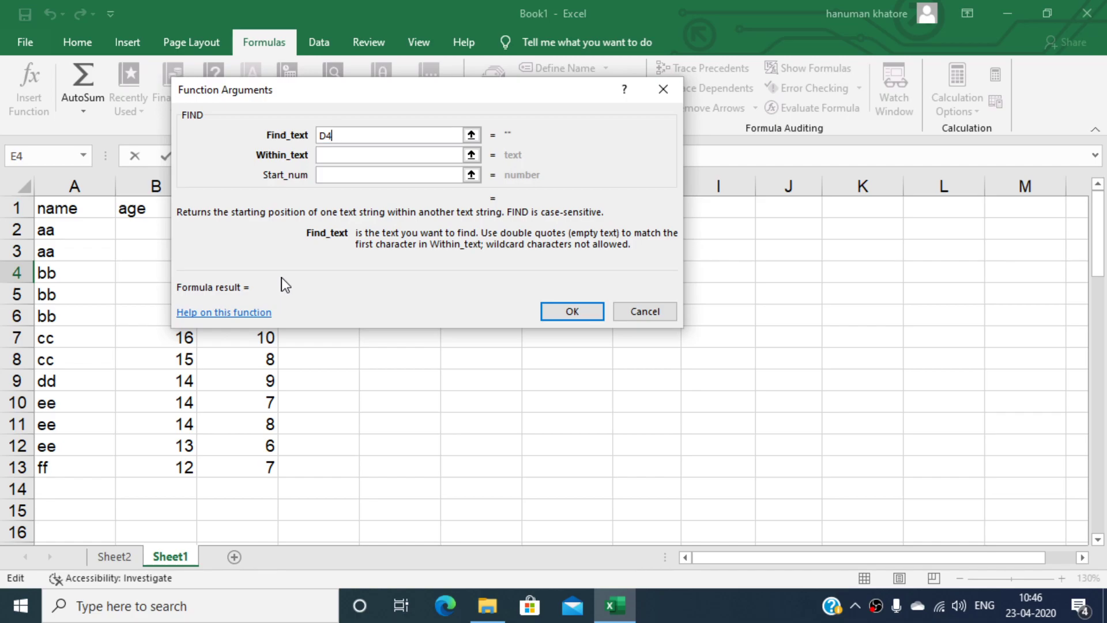
key(BackSpace)
text(ajay)
click(476, 136)
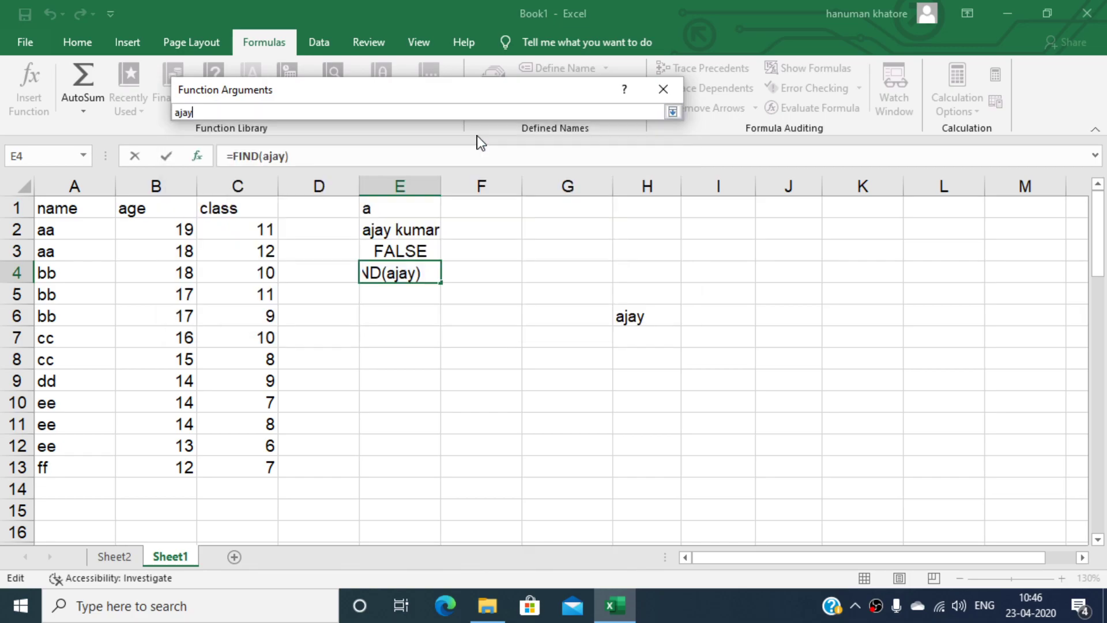
click(638, 316)
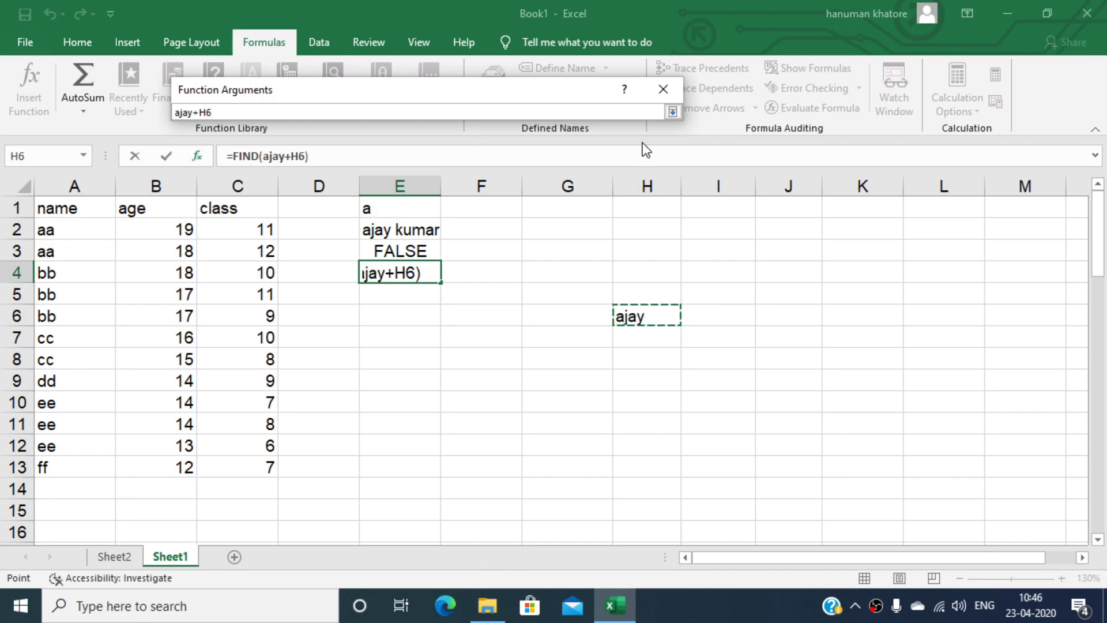
click(672, 112)
click(345, 136)
key(BackSpace)
key(BackSpace)
key(BackSpace)
key(BackSpace)
key(BackSpace)
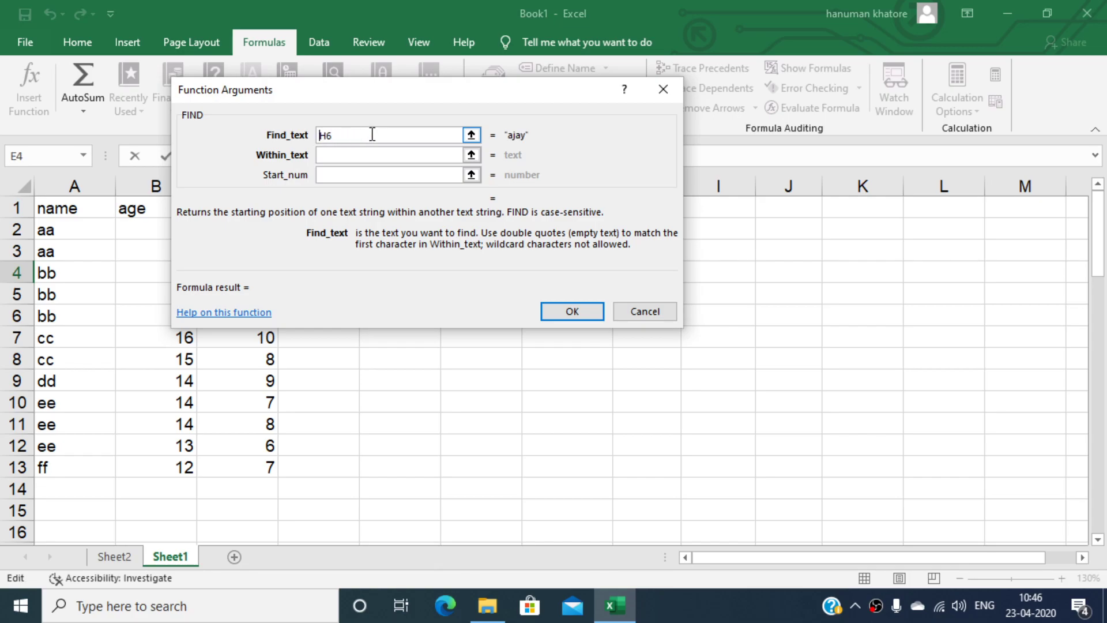
Set Within_text to the sample full name and insert the formula, returning 1
click(348, 156)
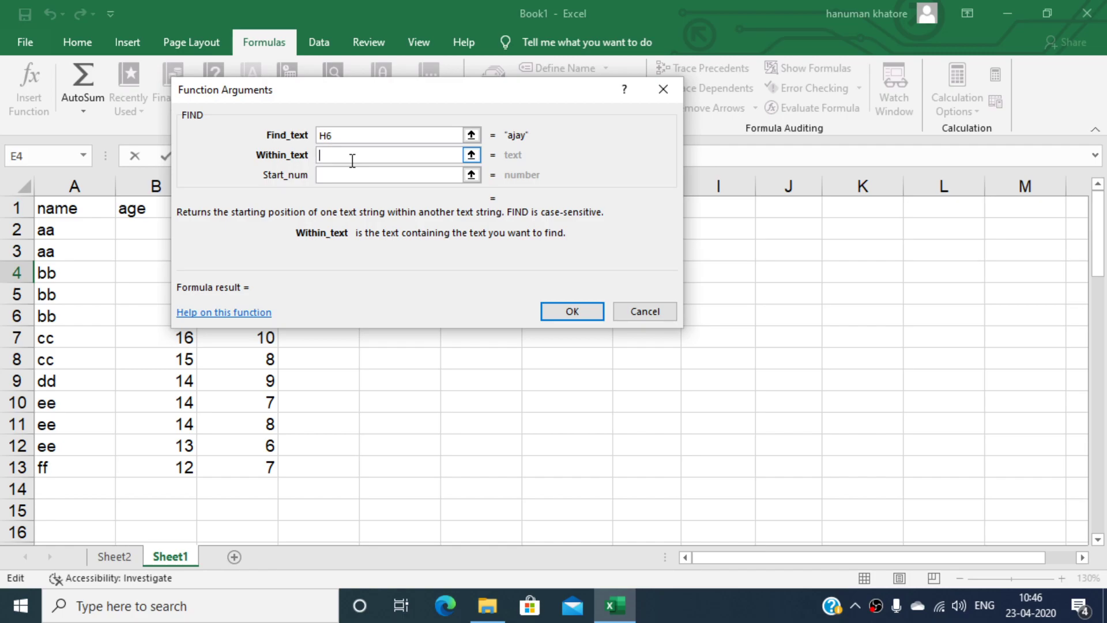
text(ajay kumar)
key(Tab)
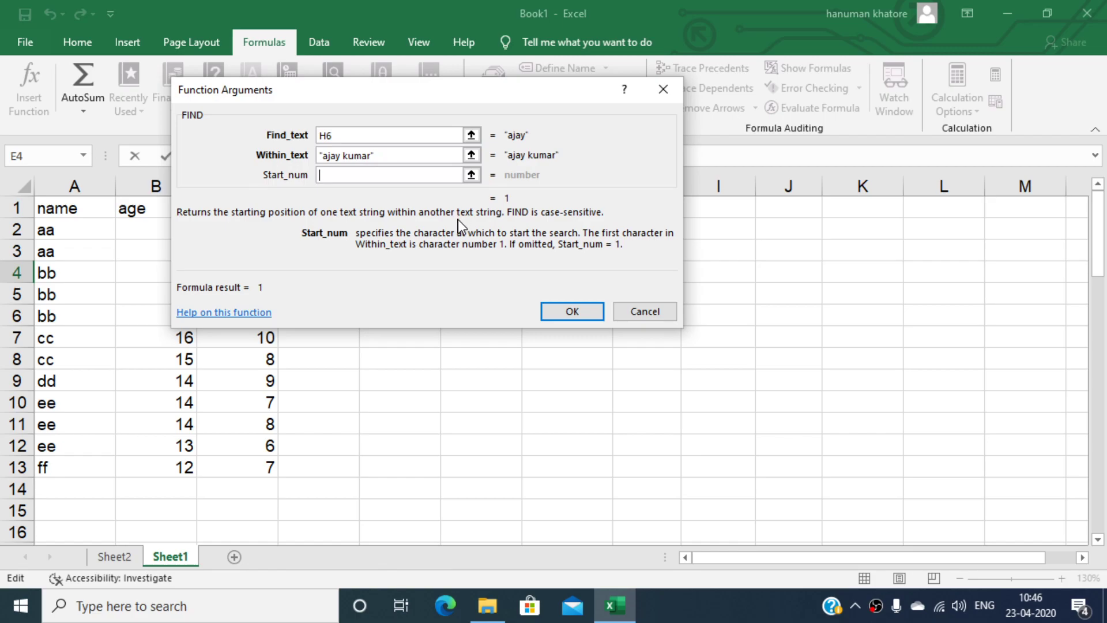
click(571, 310)
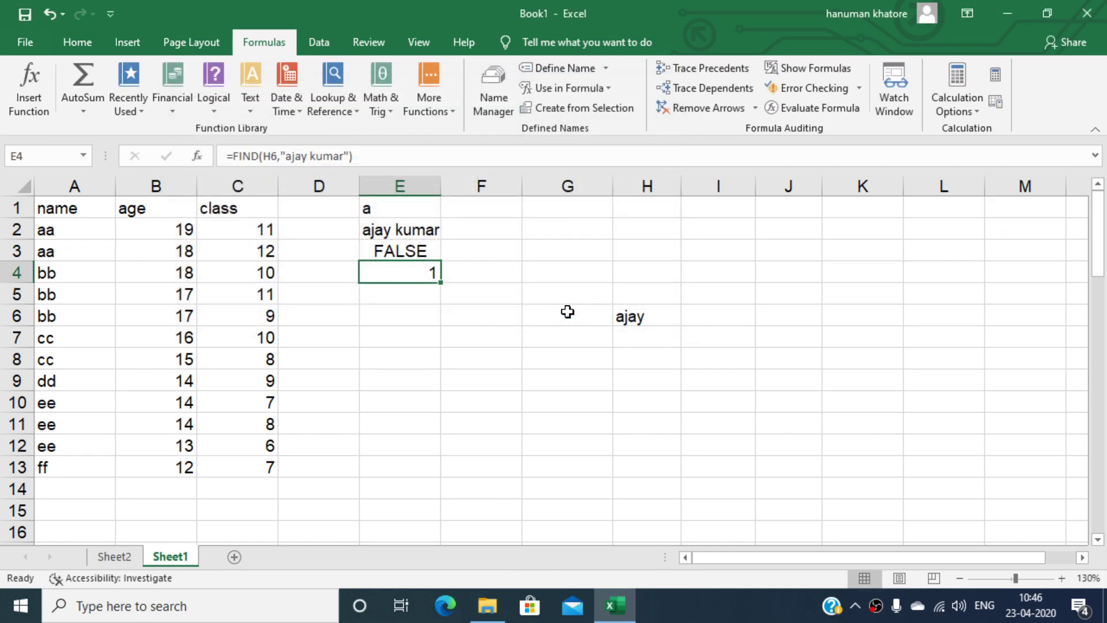
click(406, 298)
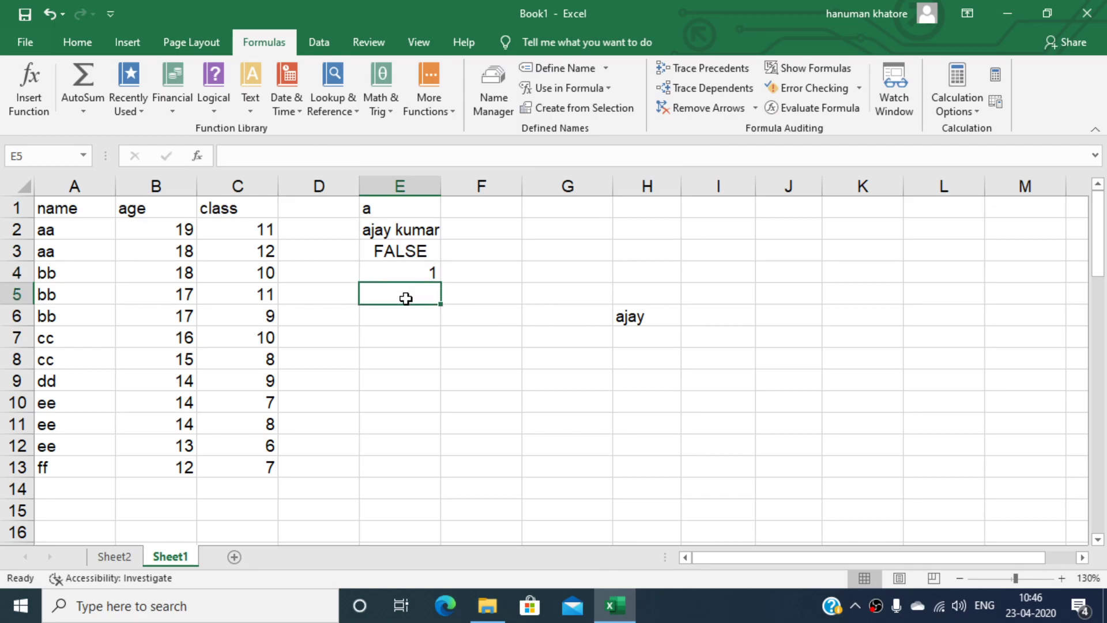
Insert =FIXED(15.65,1) in E5 so it shows 15.7 as text
click(254, 87)
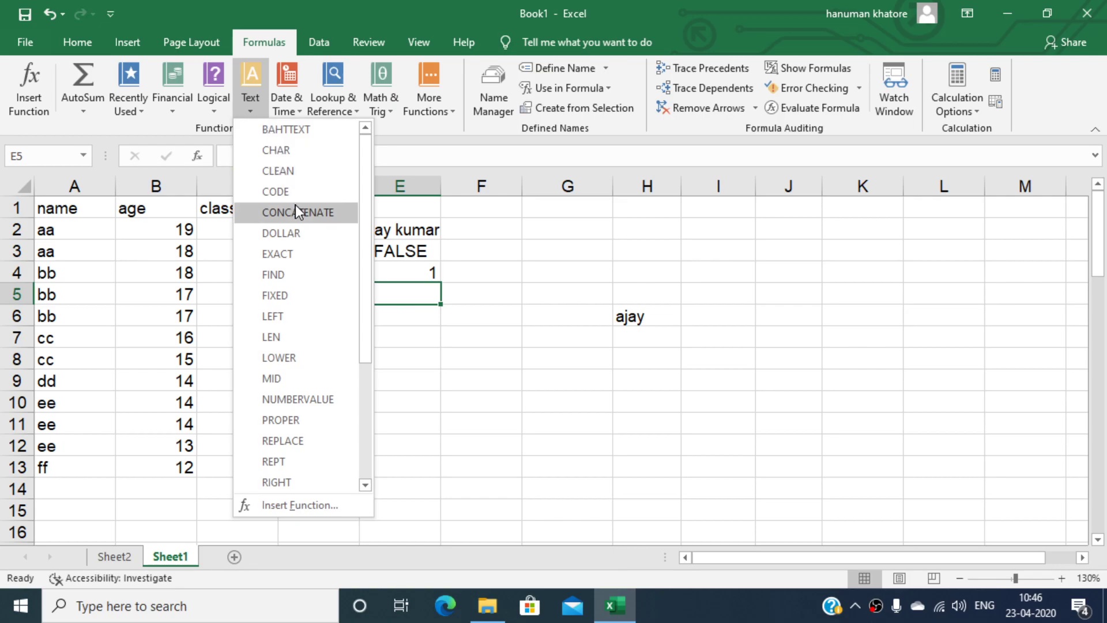
click(303, 296)
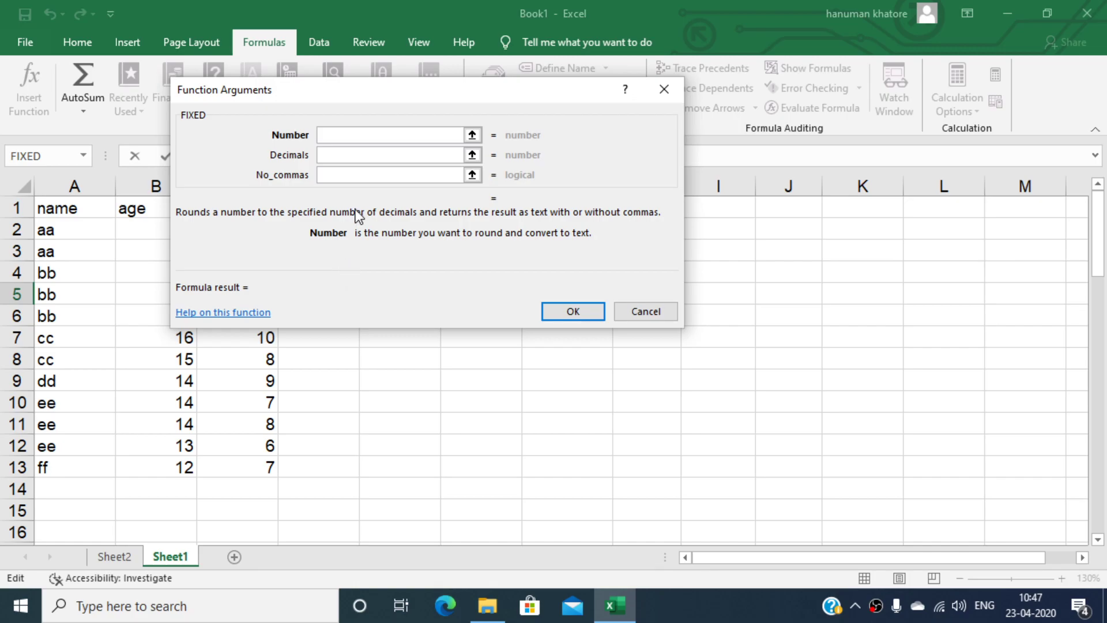
text(15)
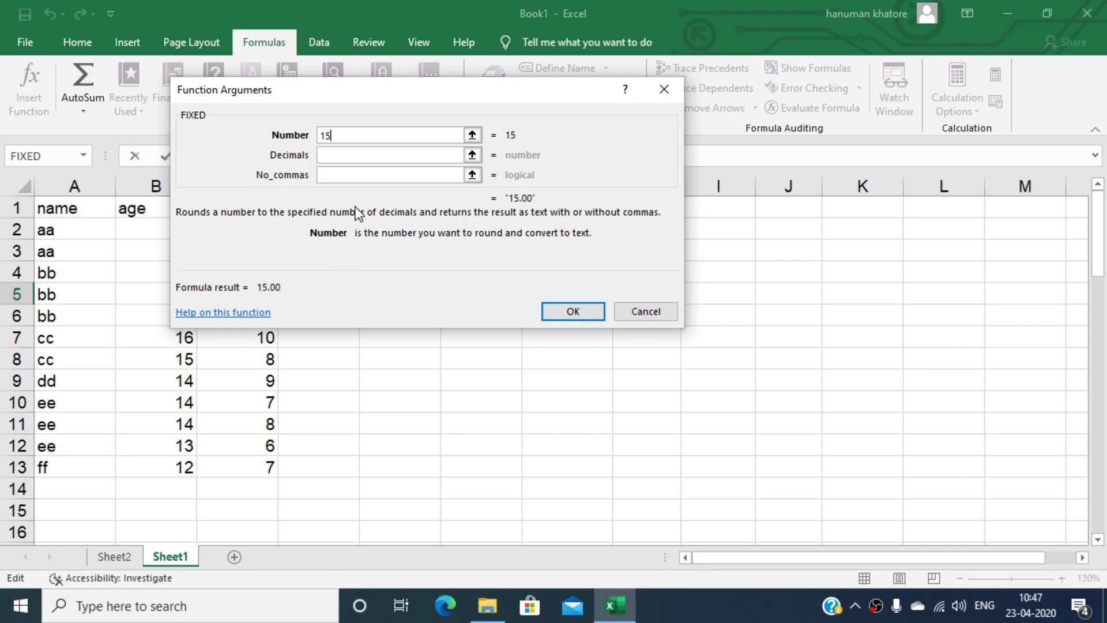
text(.65)
click(359, 153)
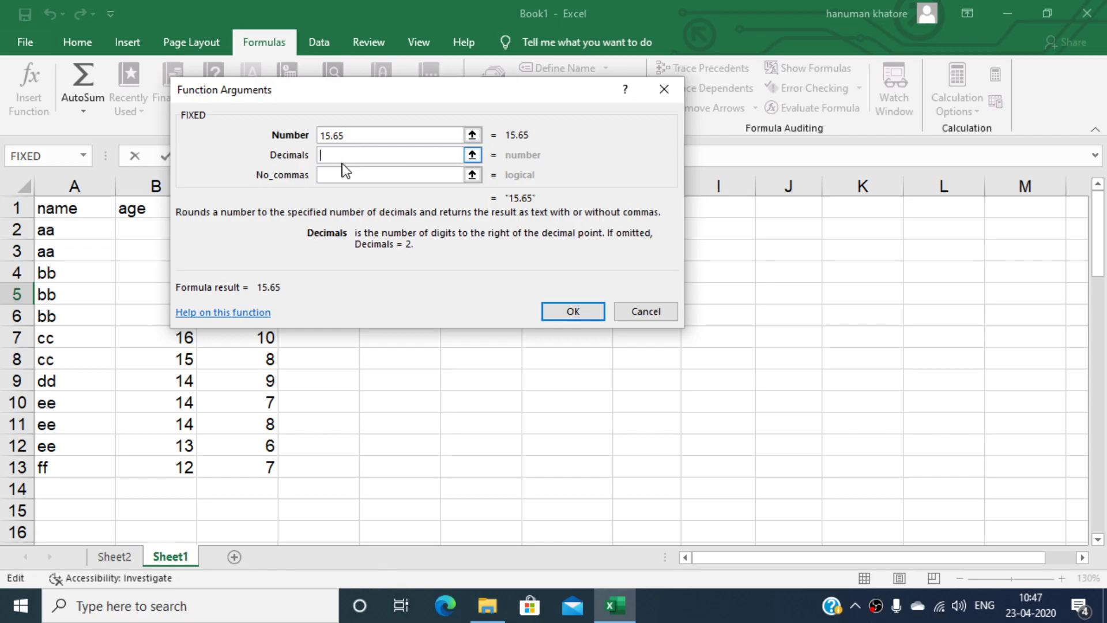
text(1)
click(564, 316)
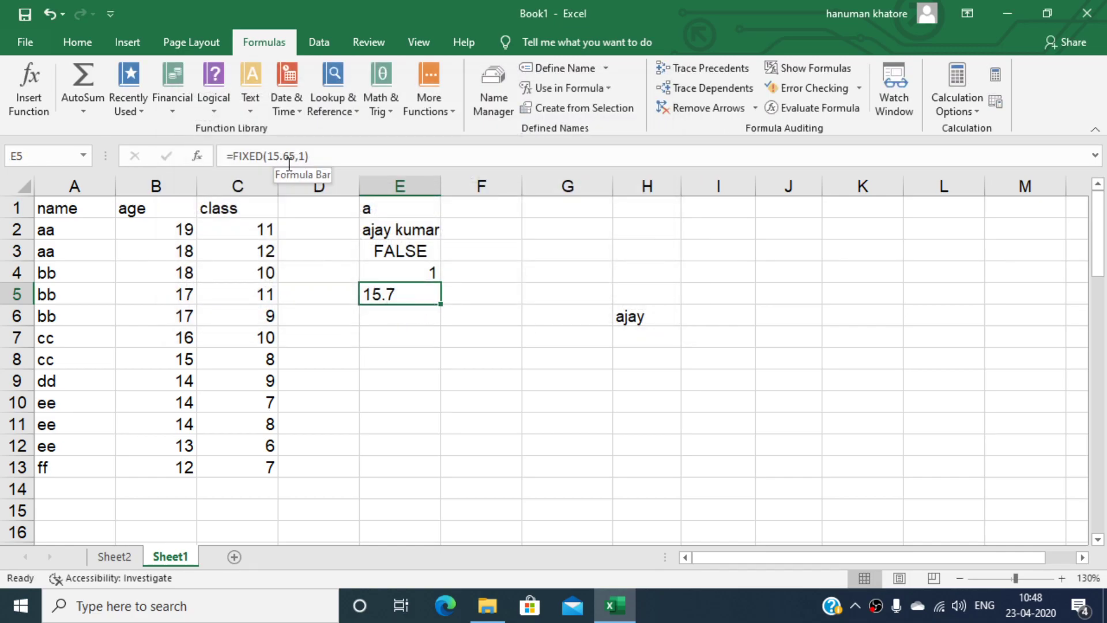
click(392, 317)
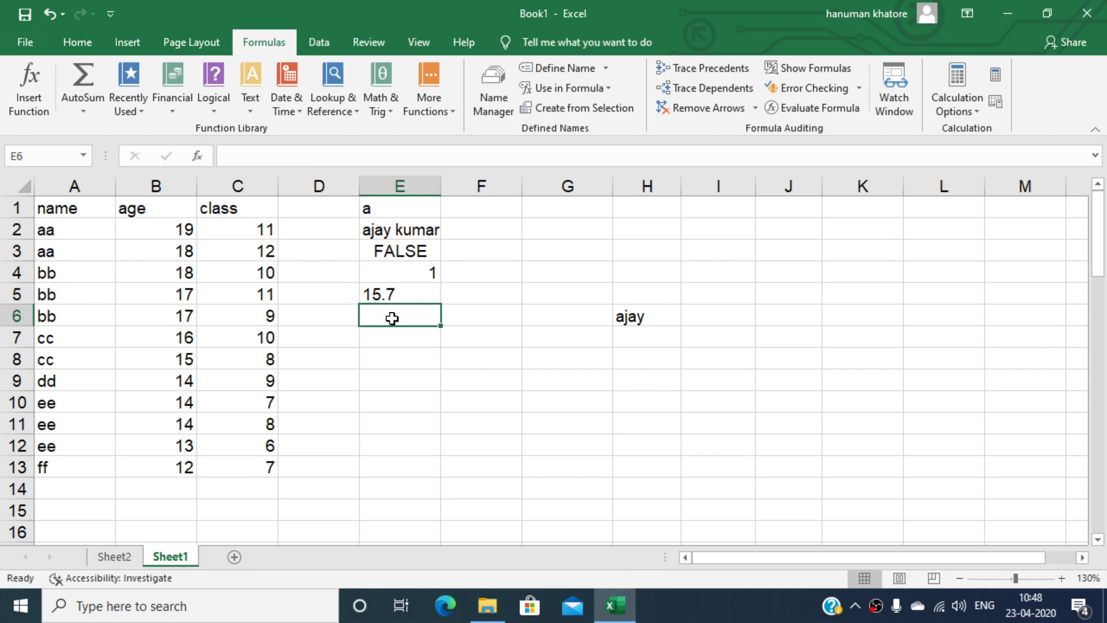
Insert a LEFT formula in E6 taking the first 4 characters of the sample full name
click(255, 117)
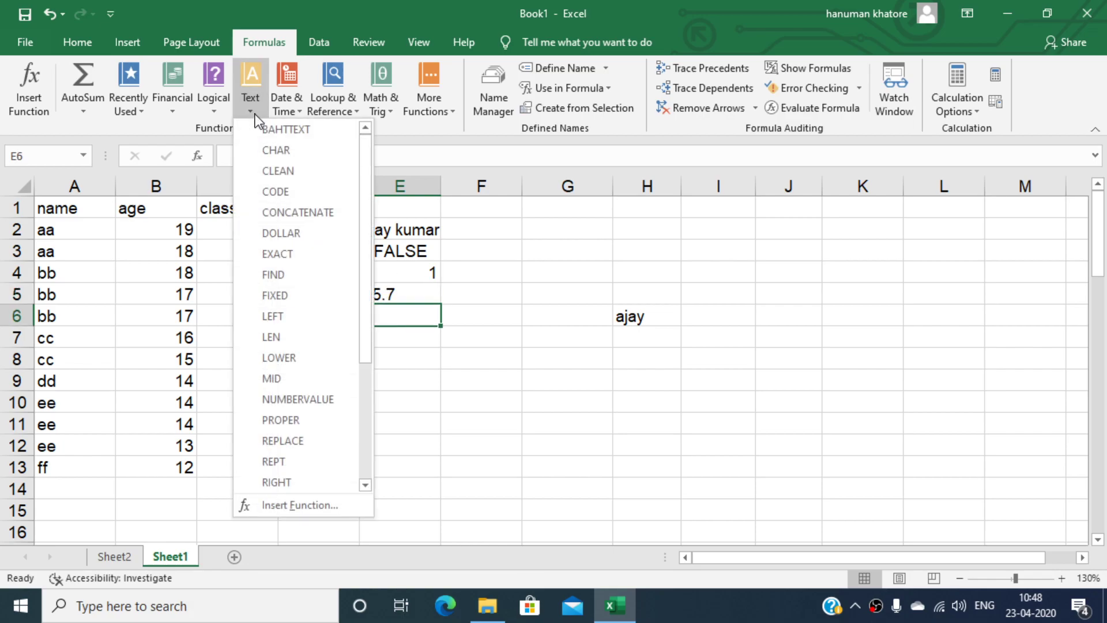
click(295, 315)
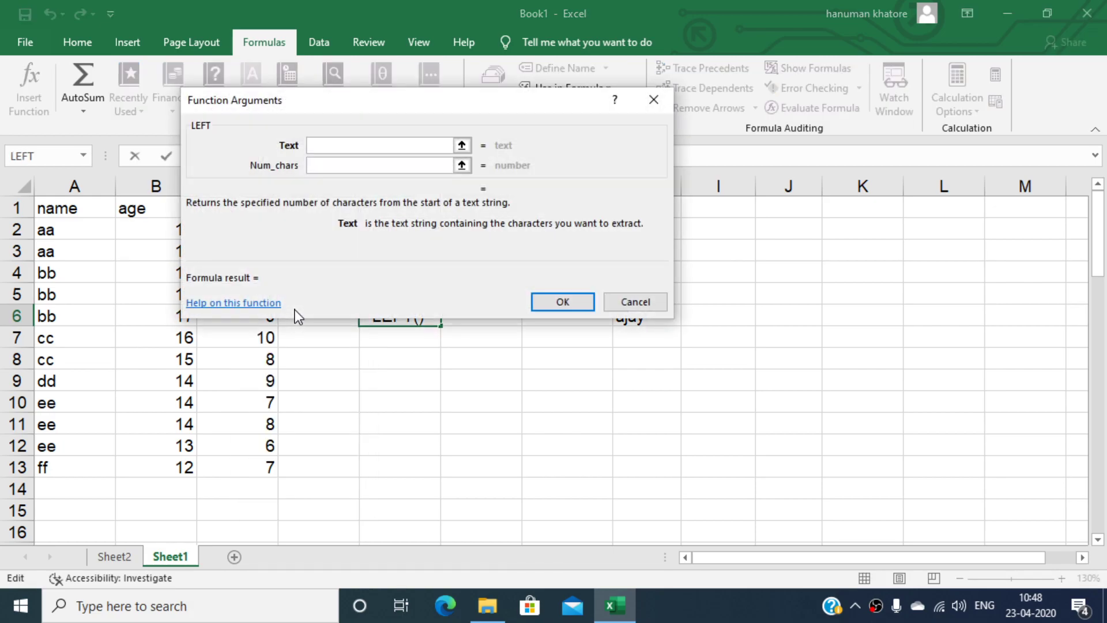
text(ajay kumar)
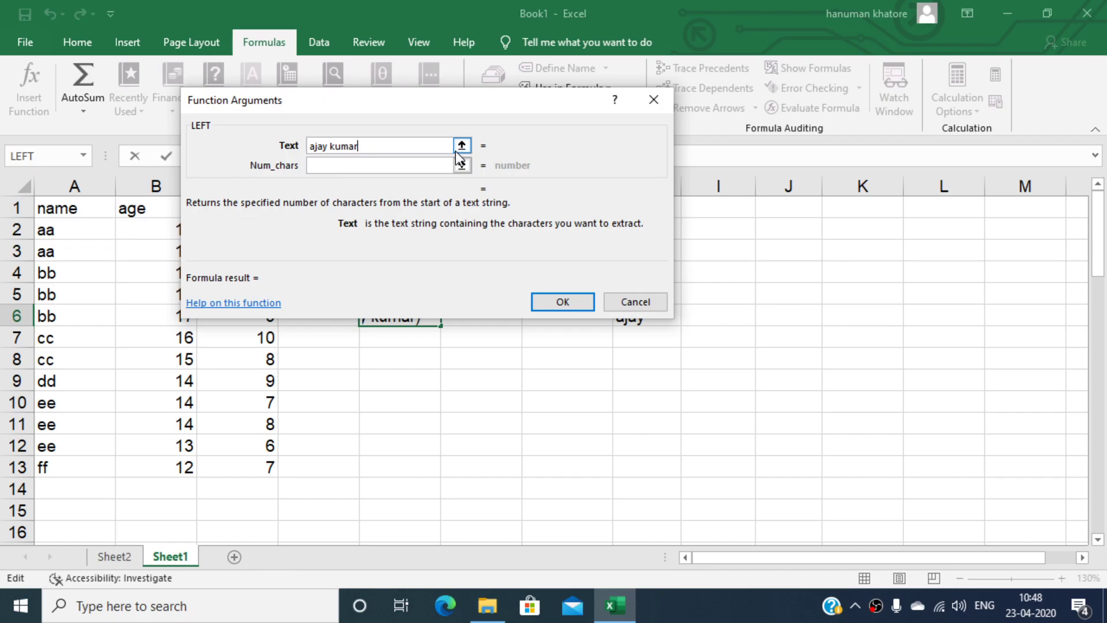
click(348, 163)
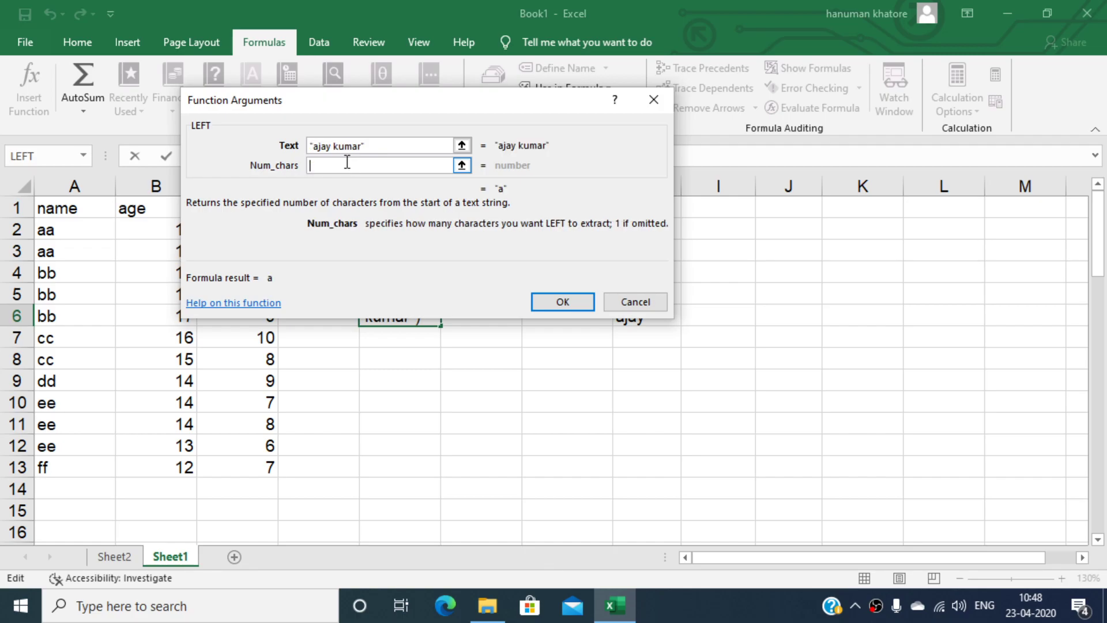
text(2)
key(BackSpace)
text(4)
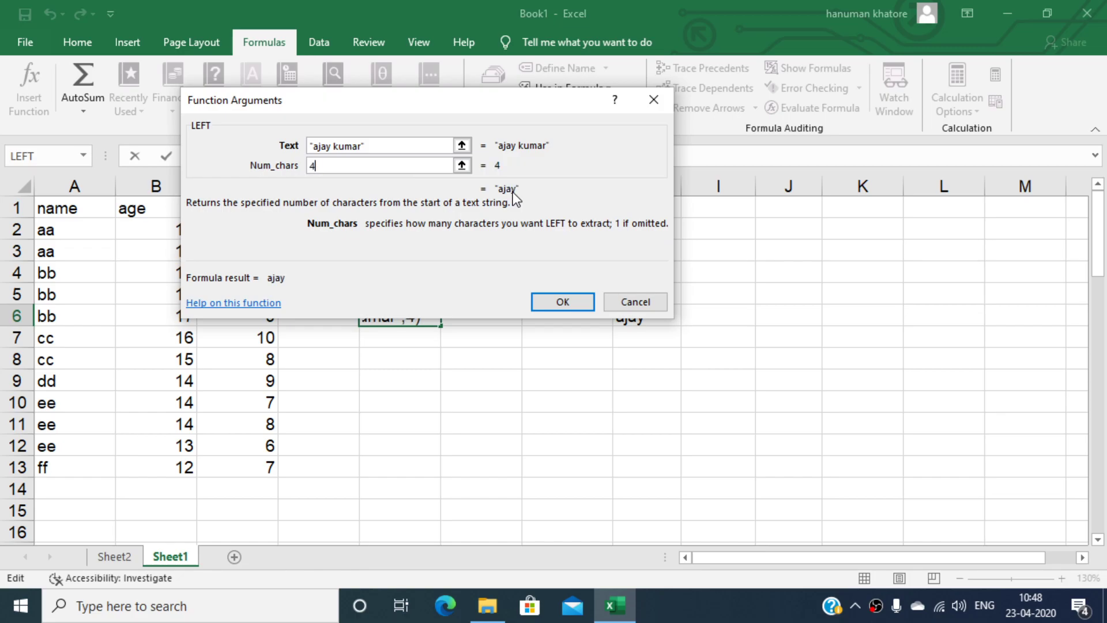
click(568, 302)
click(400, 341)
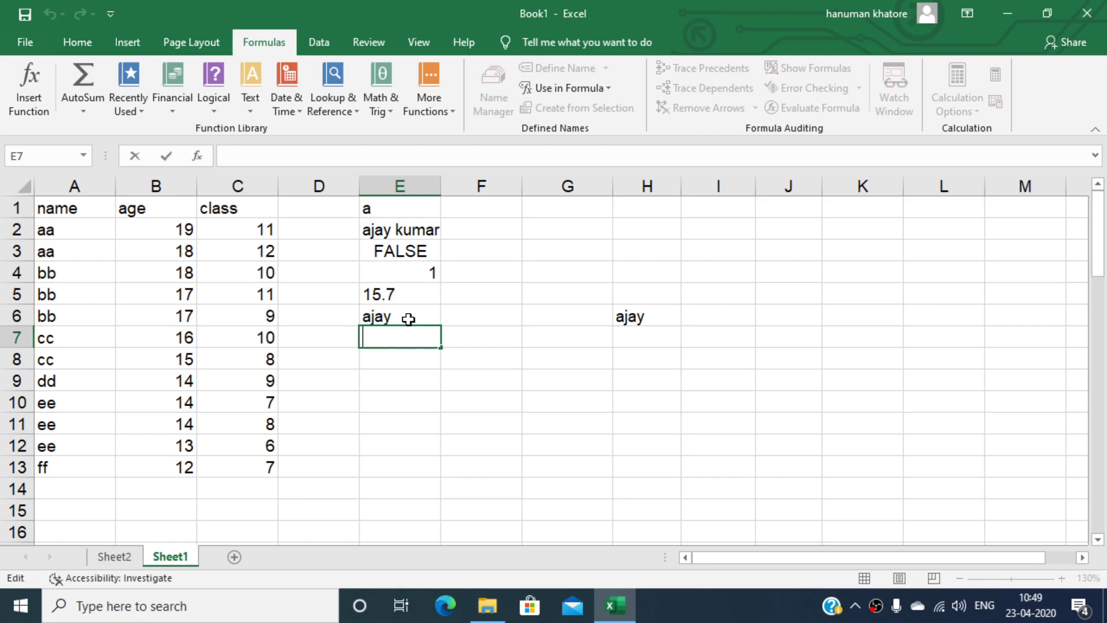
click(408, 317)
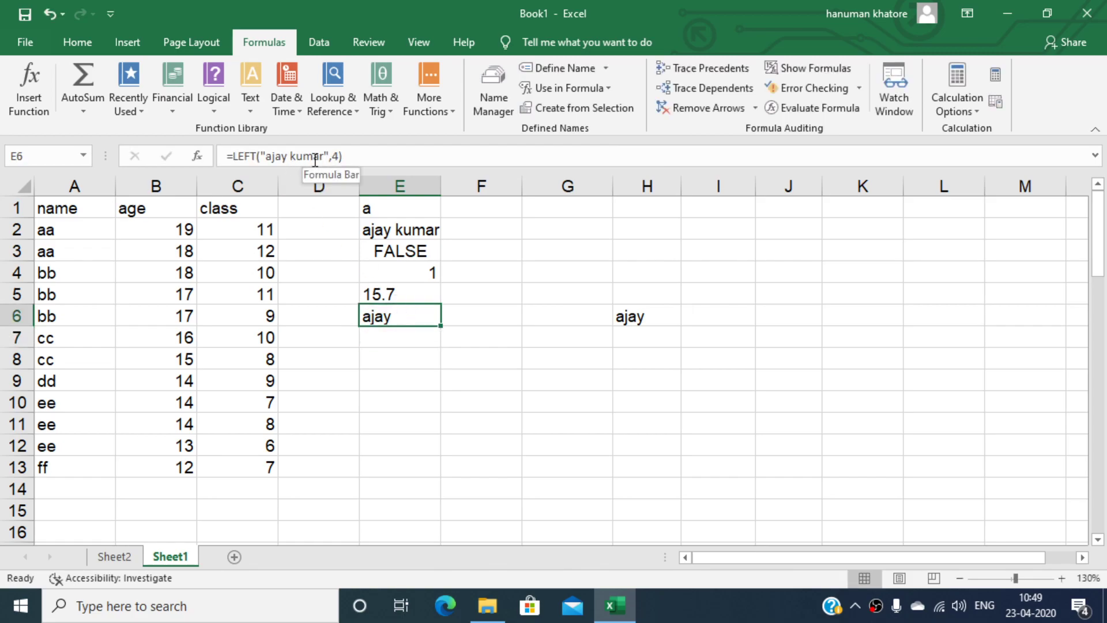
Type a RIGHT formula in E7 taking the last 5 characters of the sample full name
click(376, 335)
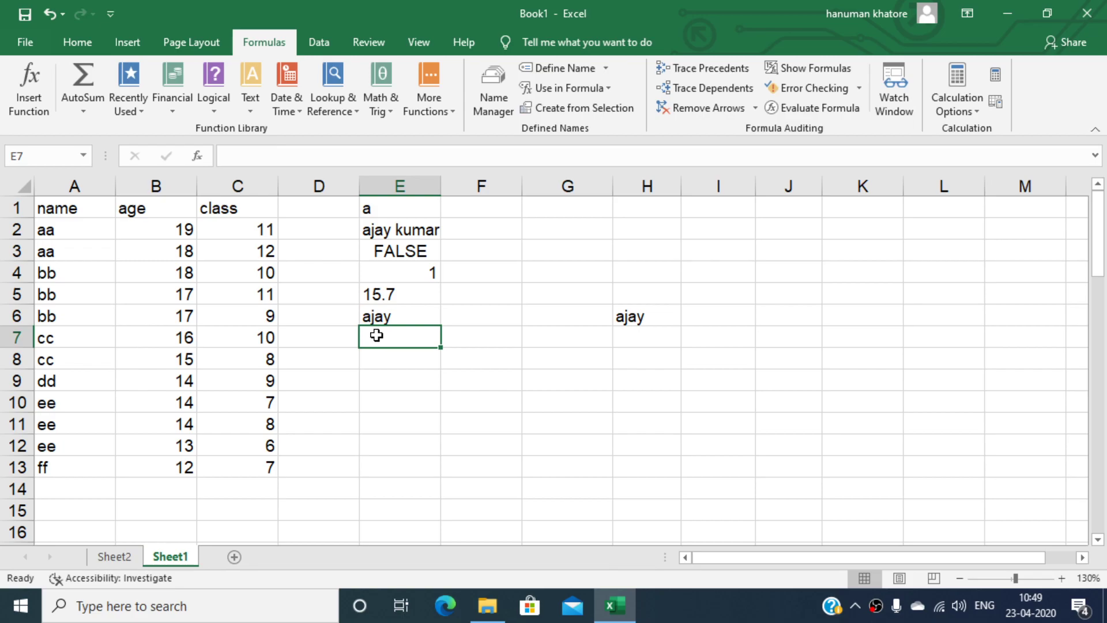
text(=rig)
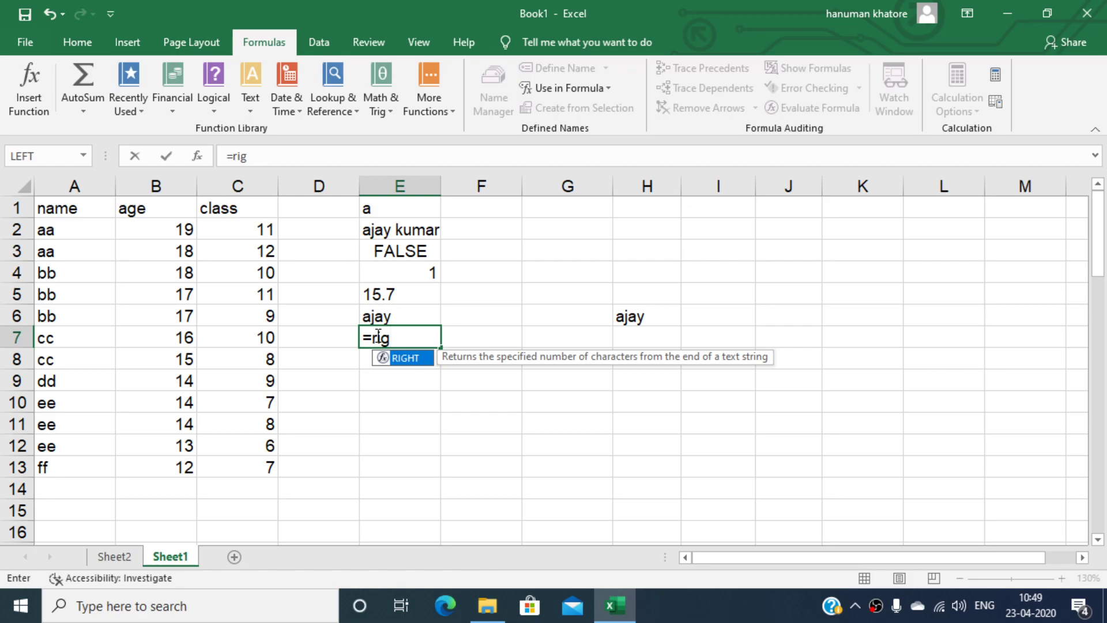
key(Tab)
text("ajay ku)
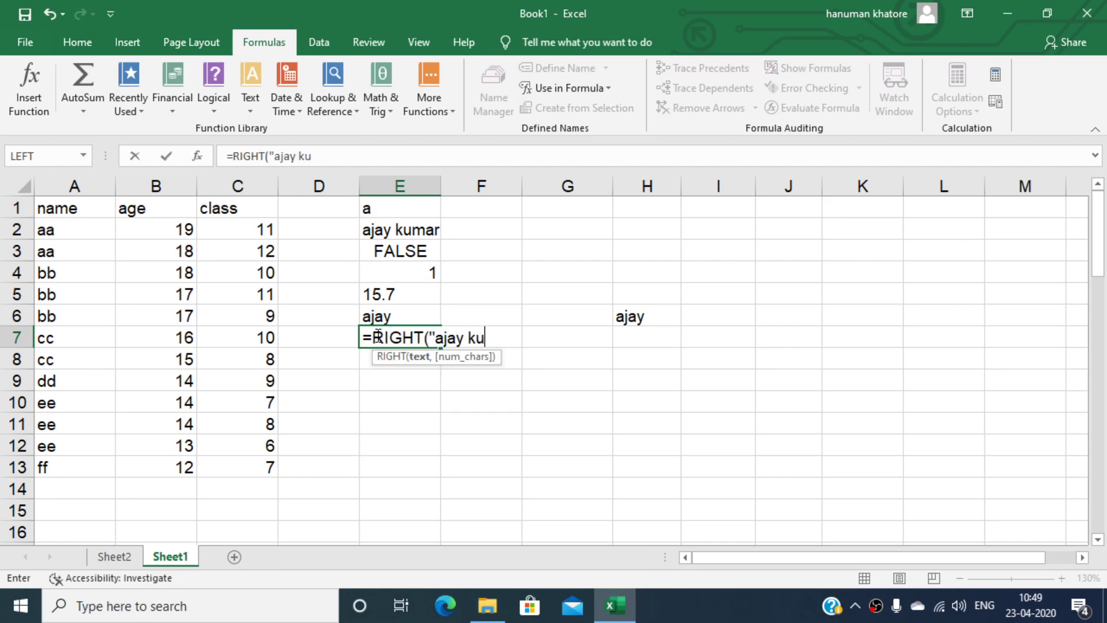
text(mar",5)
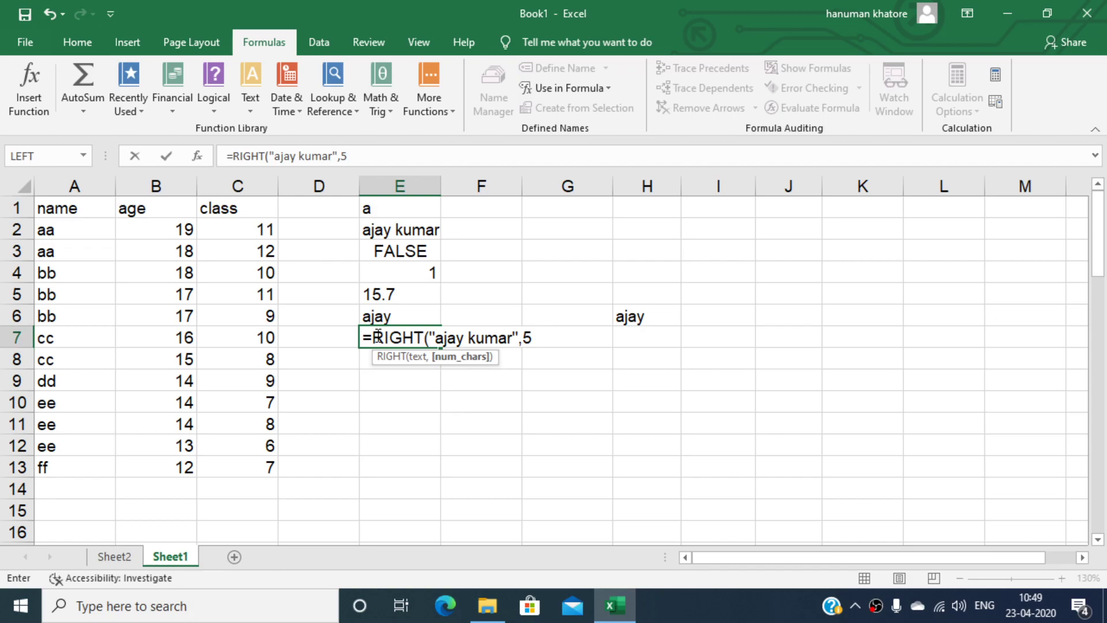
text())
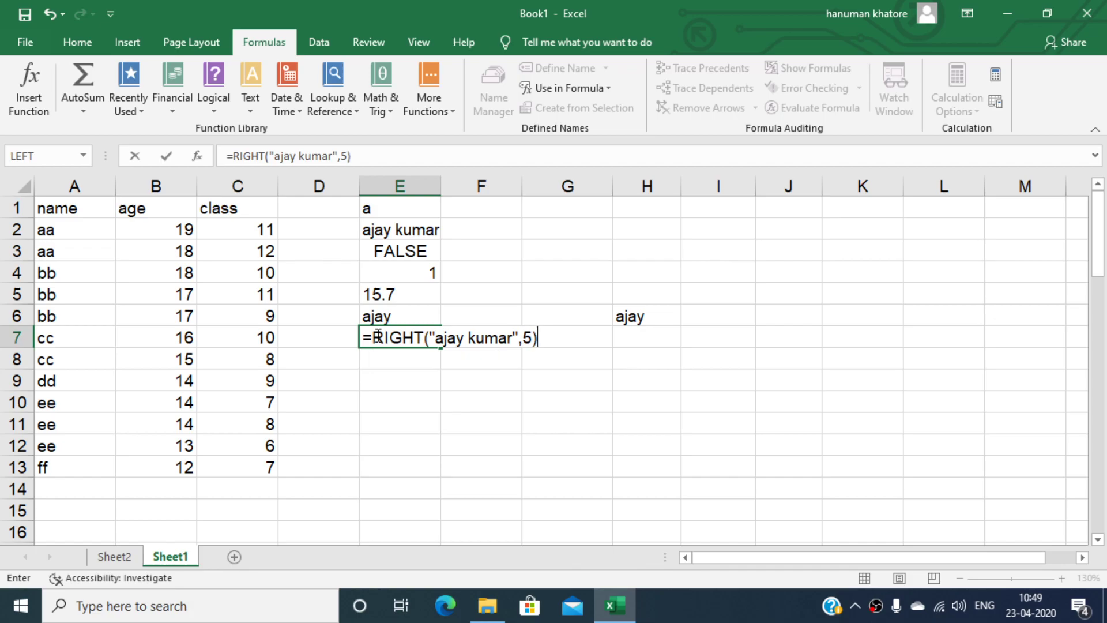
key(Return)
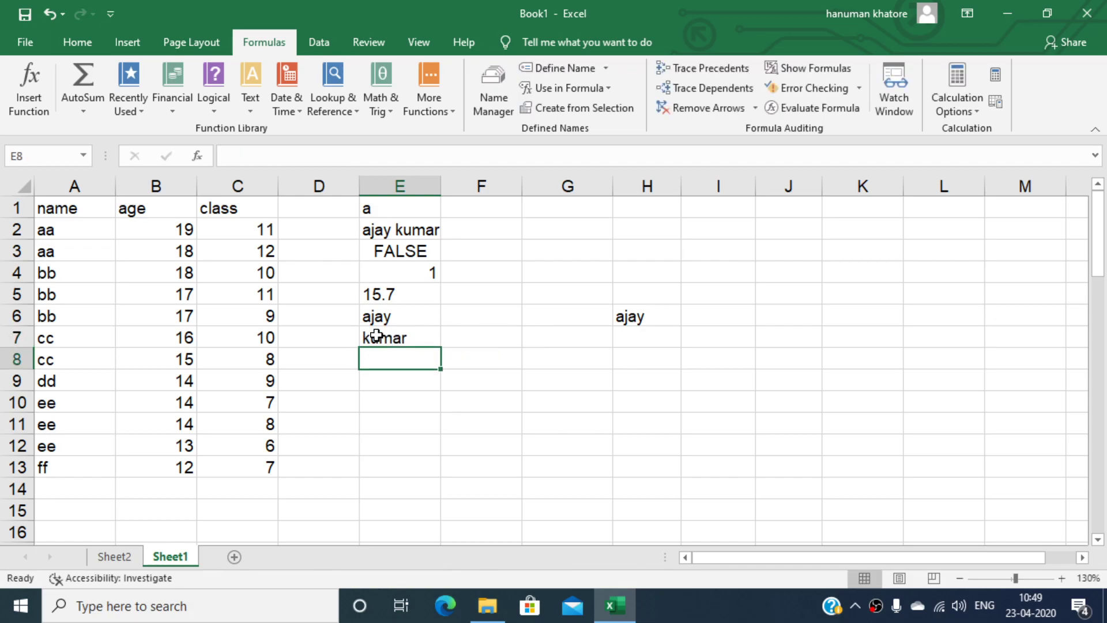
Insert a LEN formula in E8 counting the sample first name's characters, returning 4
click(260, 108)
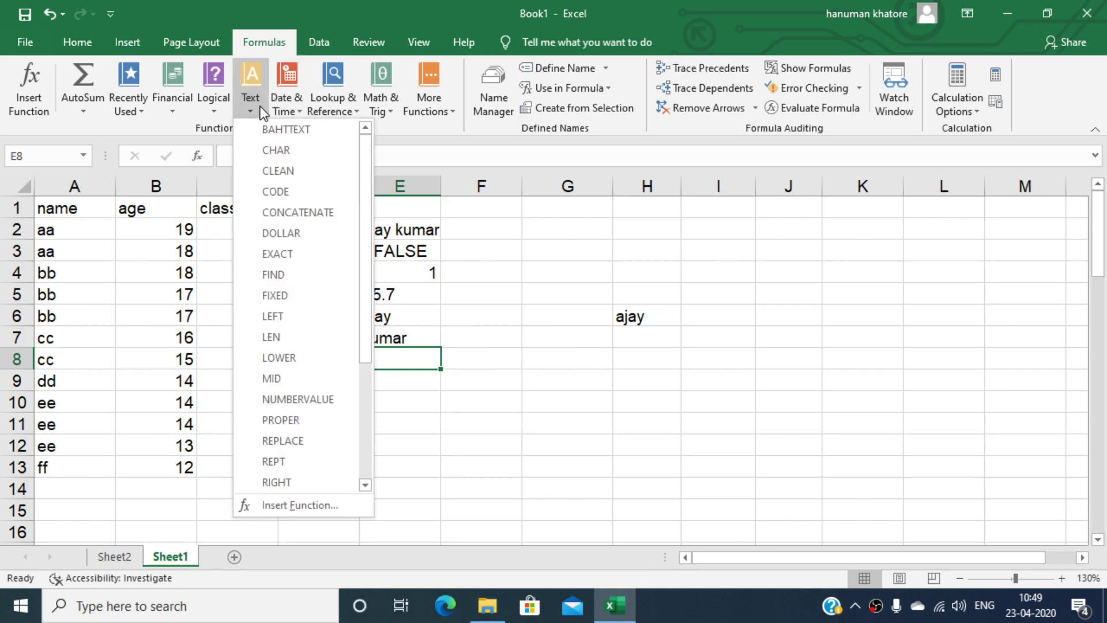
click(272, 338)
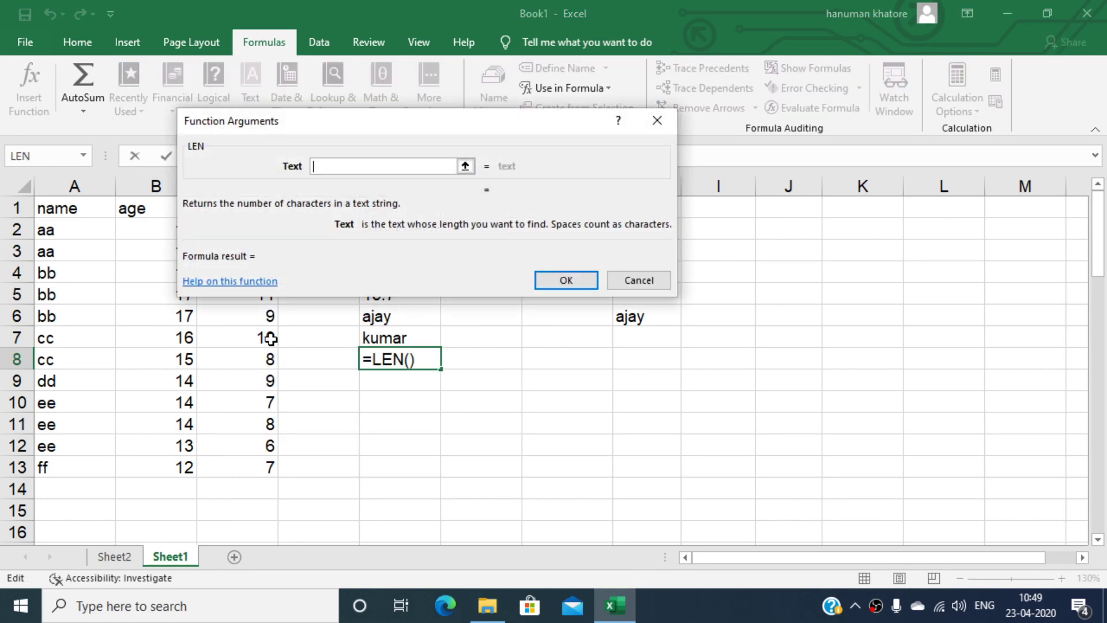
text(ajay)
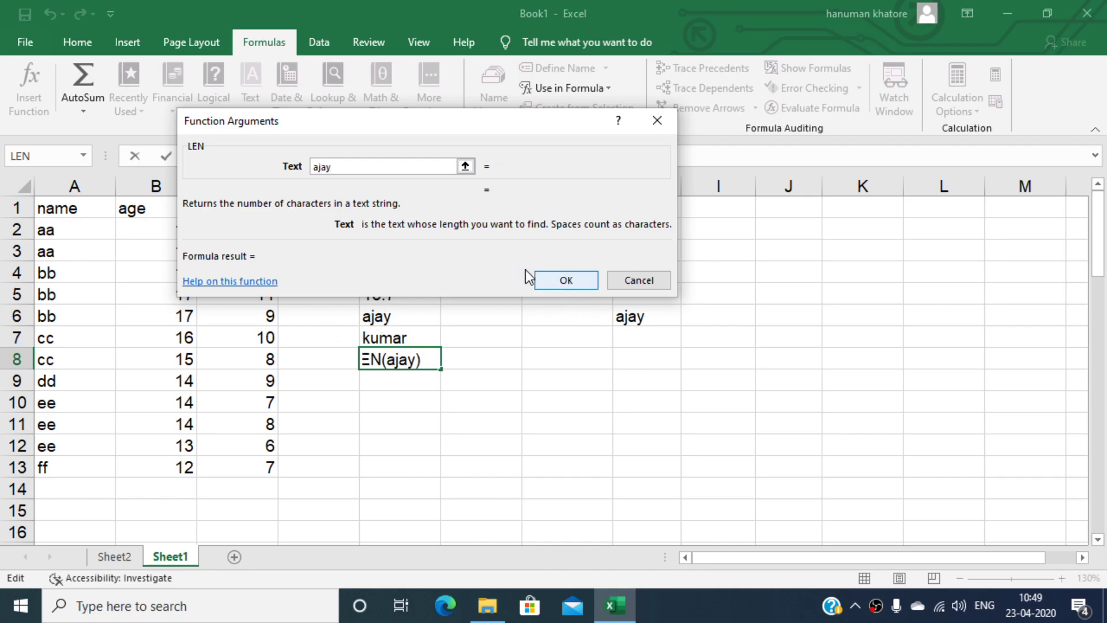
click(564, 287)
click(564, 290)
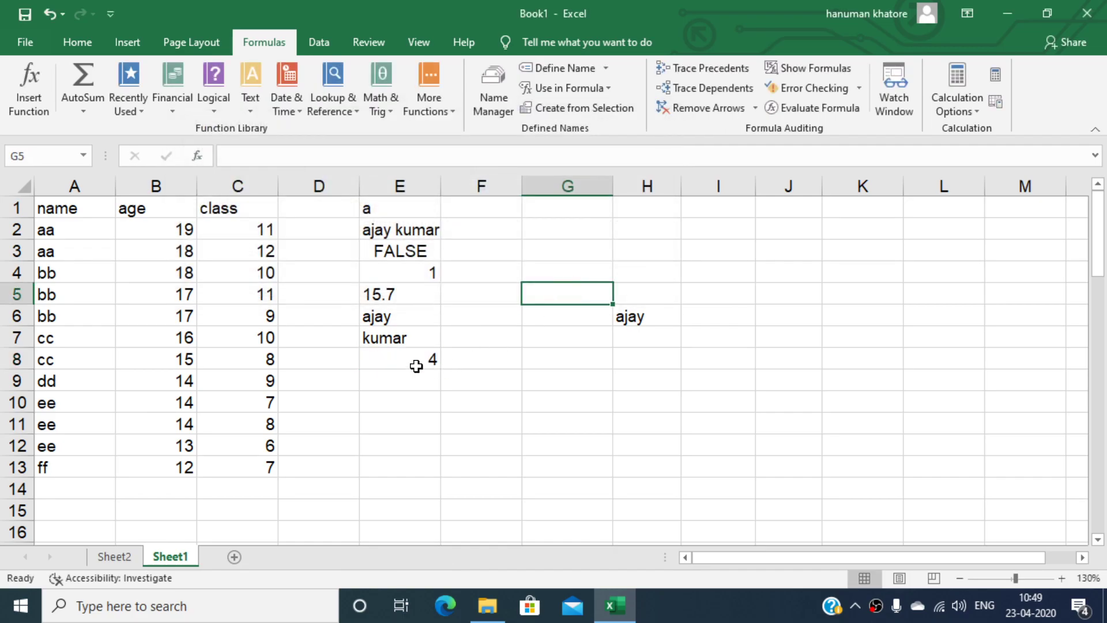
click(416, 362)
click(407, 384)
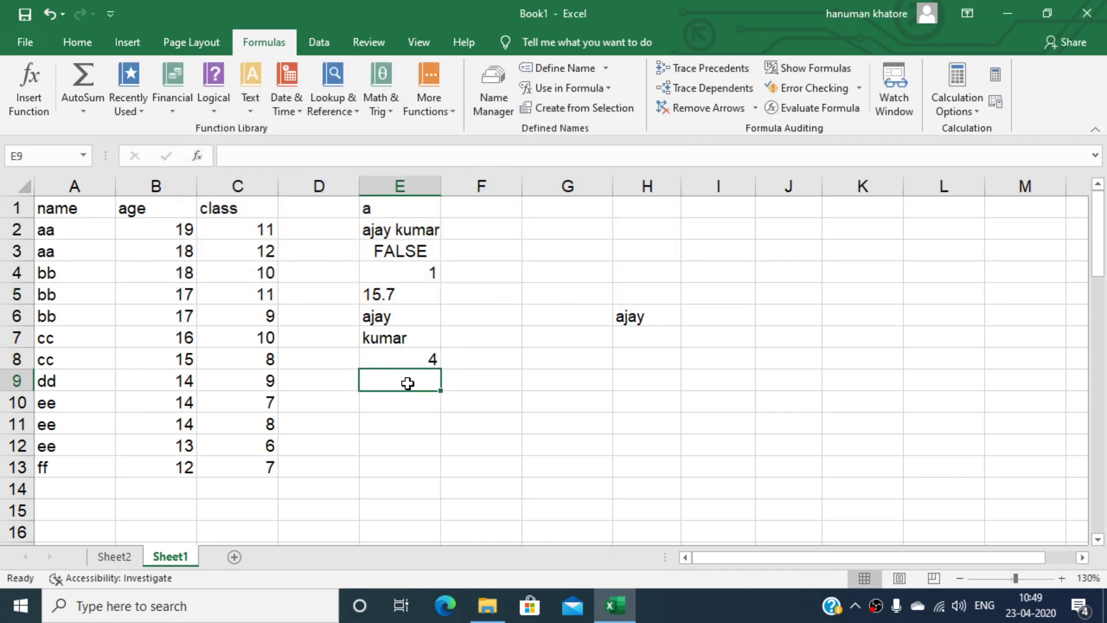
Insert a LOWER formula in E9 converting the mixed-case sample full name to lowercase
click(252, 96)
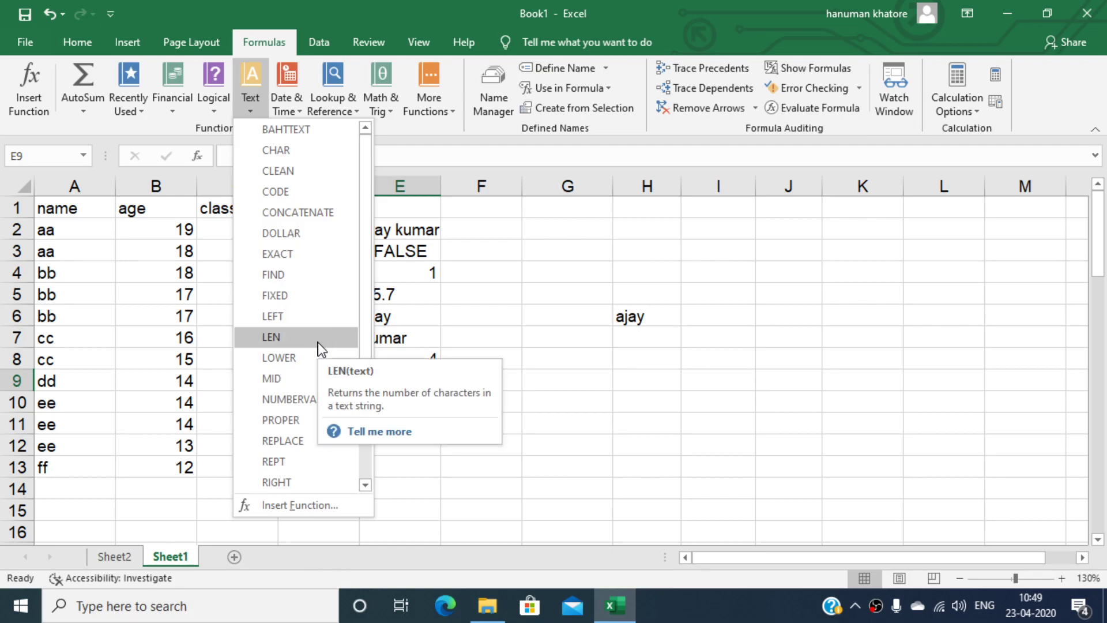
click(317, 358)
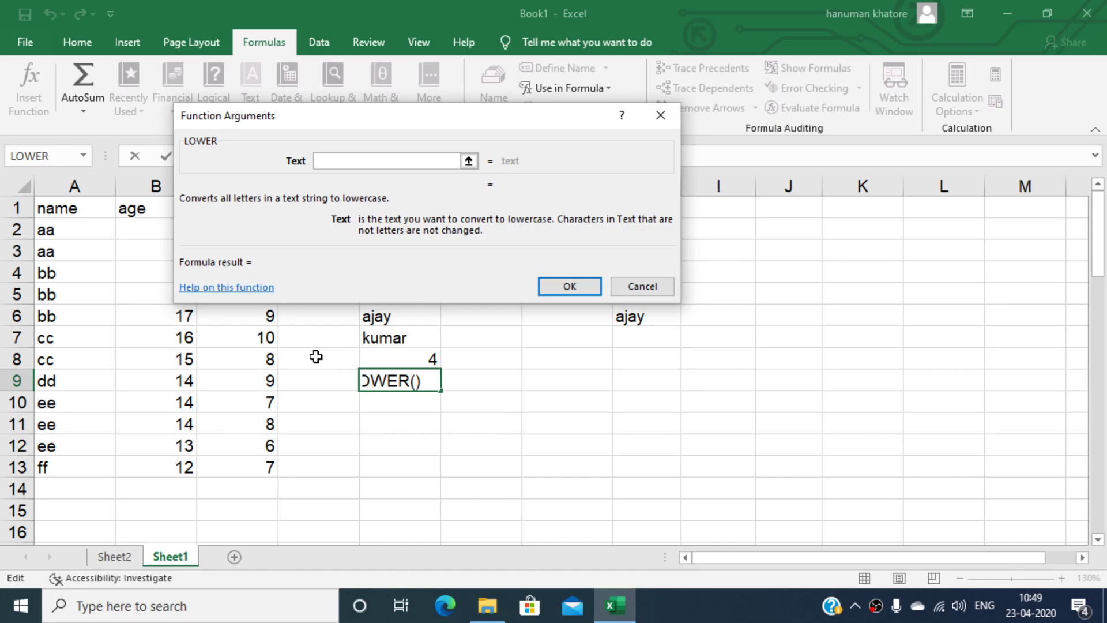
text(AJAY kuamr)
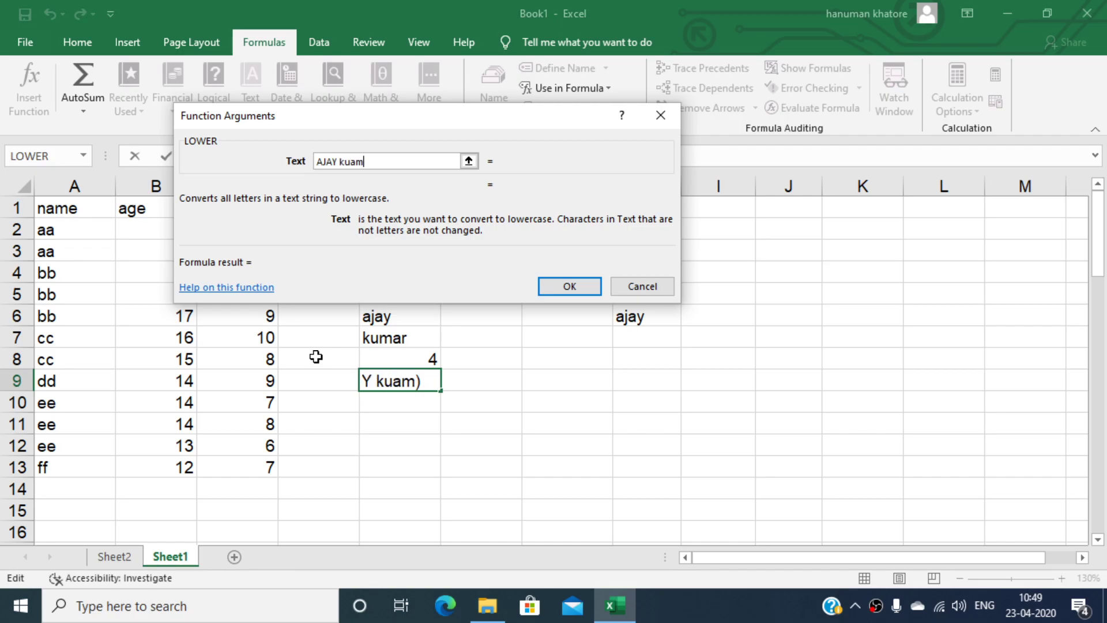
key(BackSpace)
text(ar)
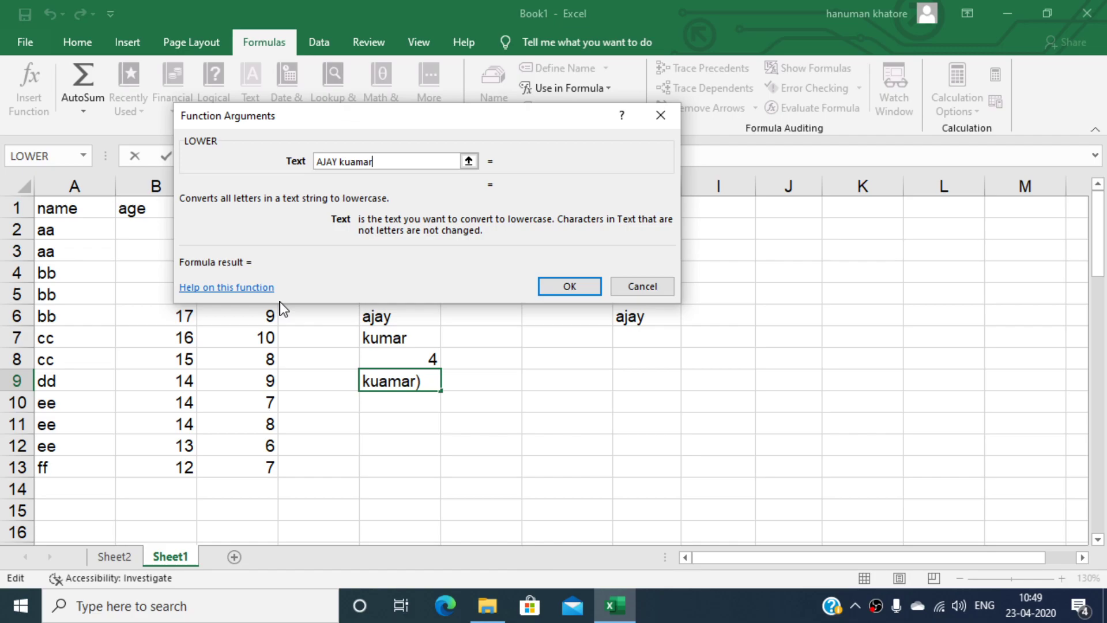
key(Tab)
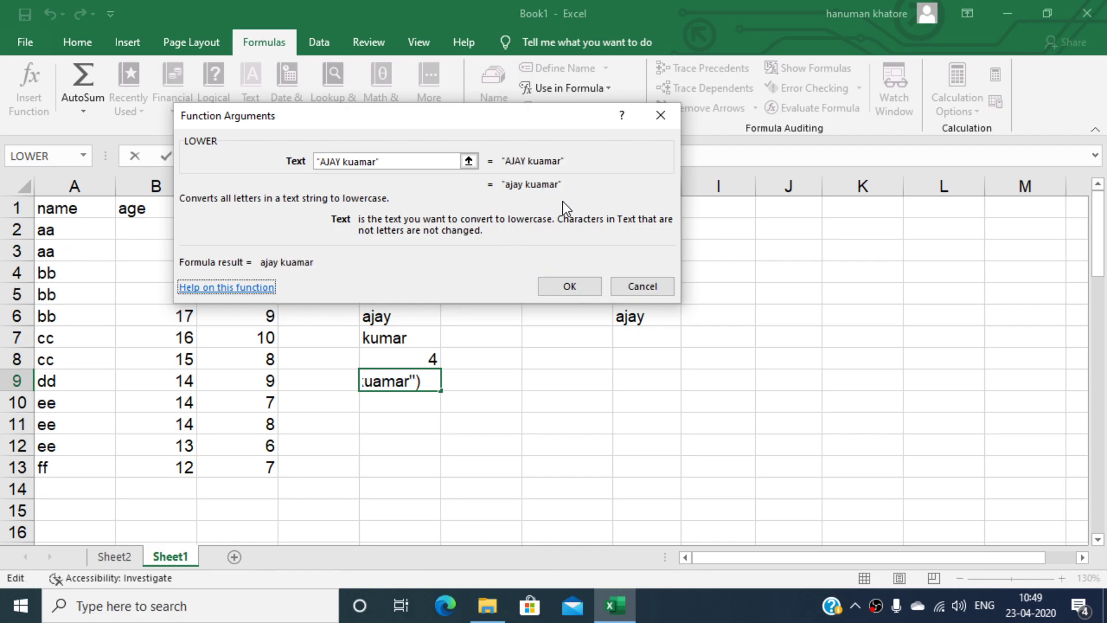
click(359, 162)
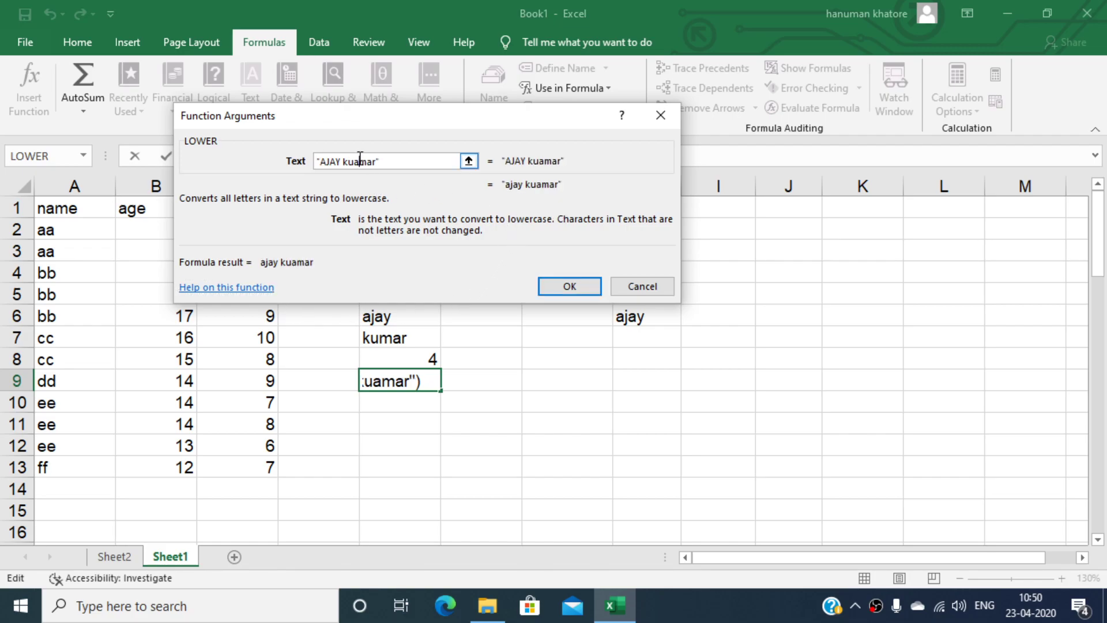
key(BackSpace)
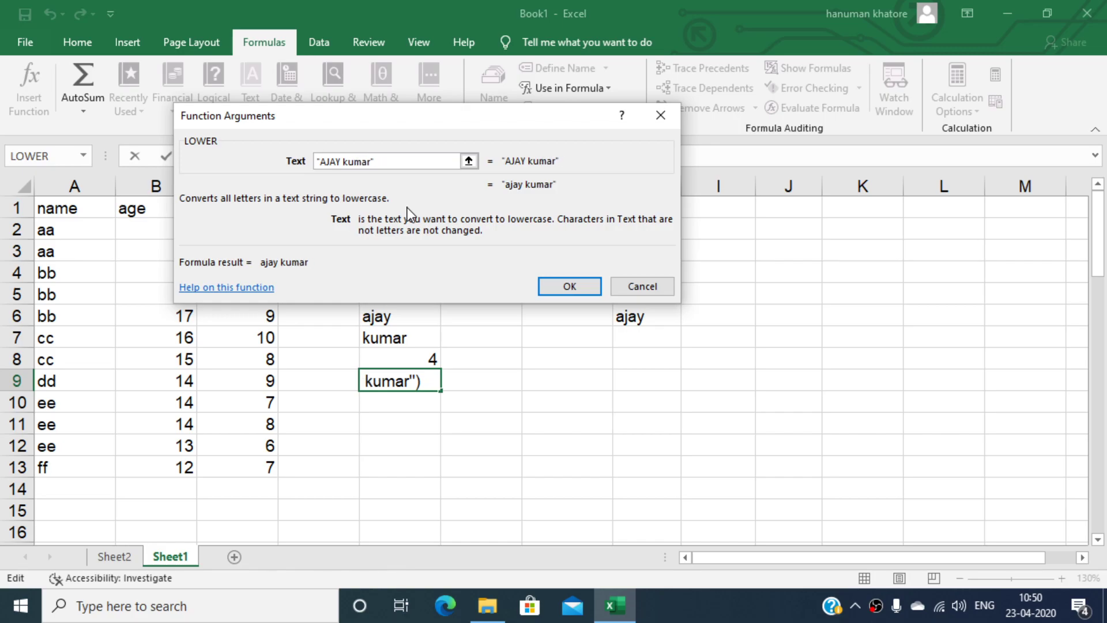
click(570, 286)
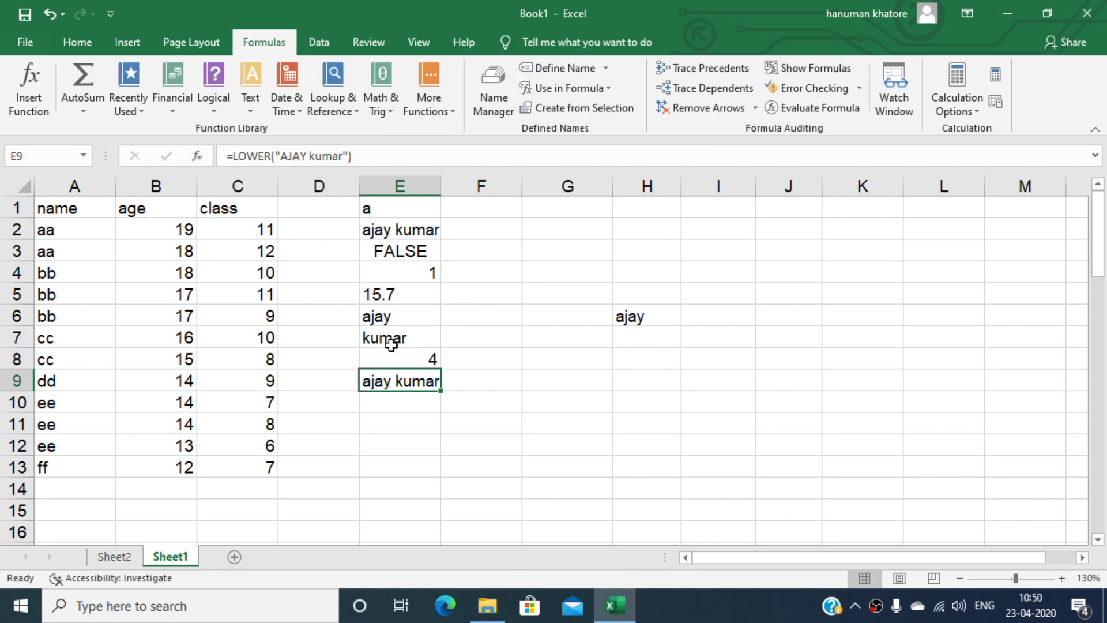
click(389, 403)
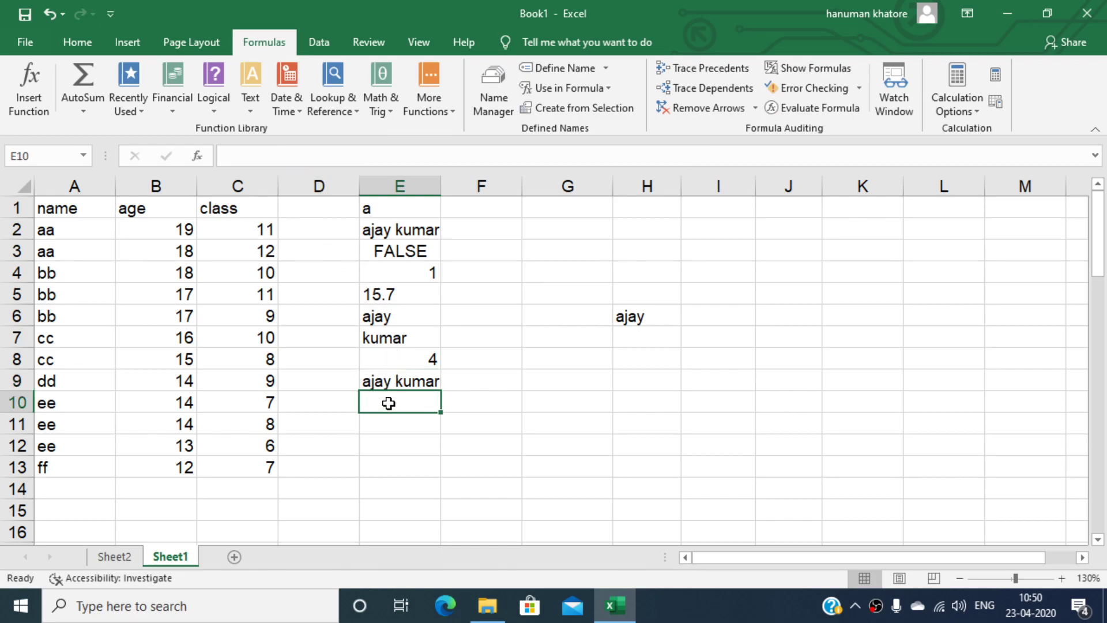
Enter =UPPER("ajay") in E10 so the cell displays AJAY
text(=upper()
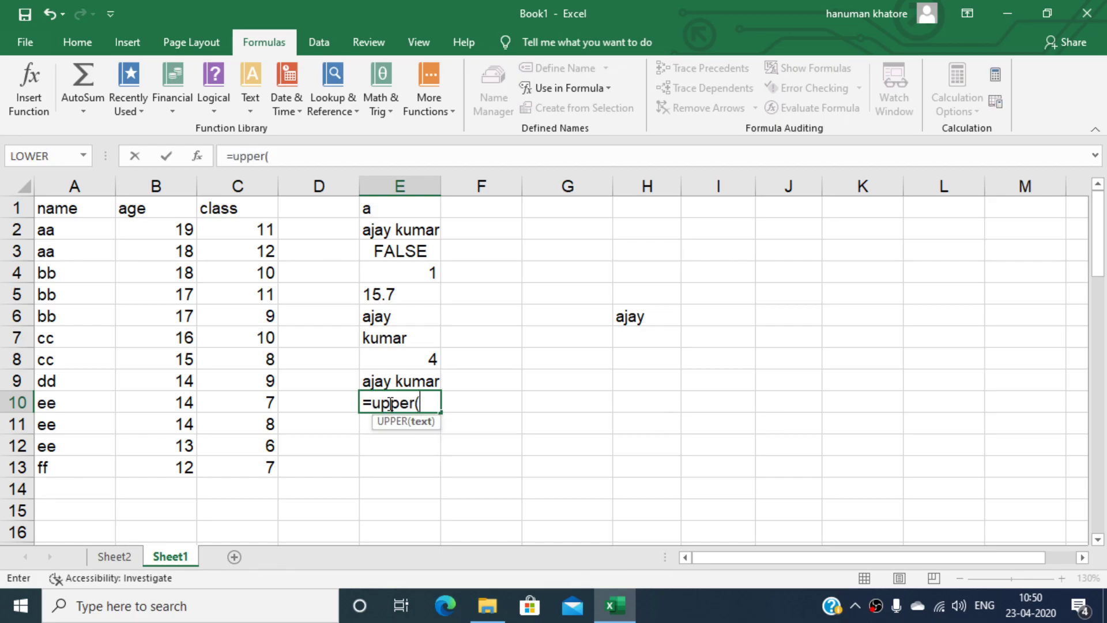
text("ajay")
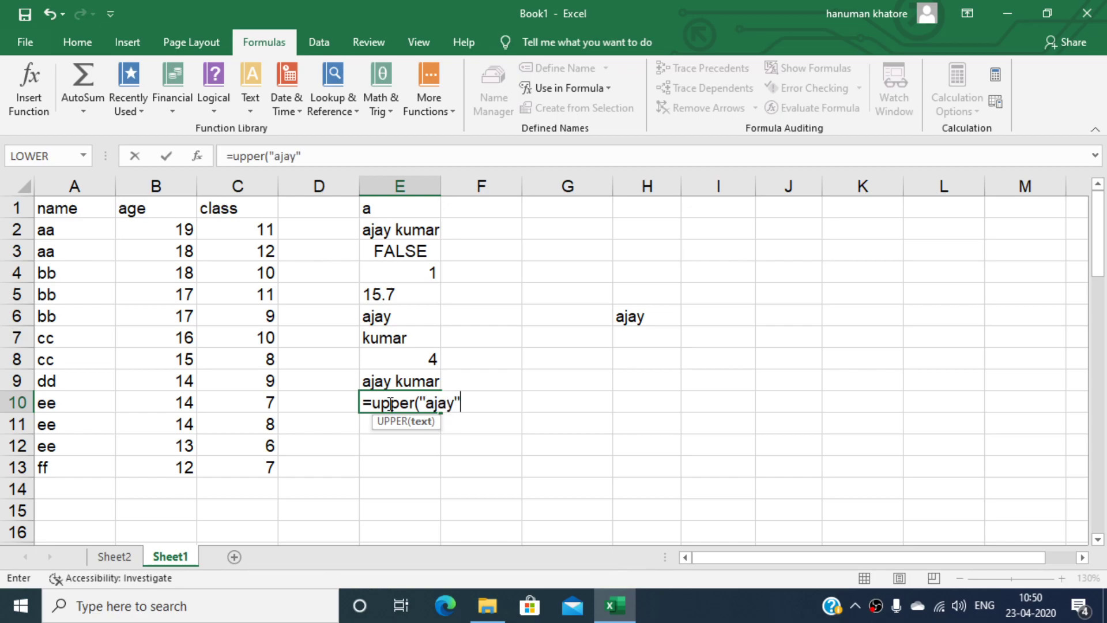
text())
key(Return)
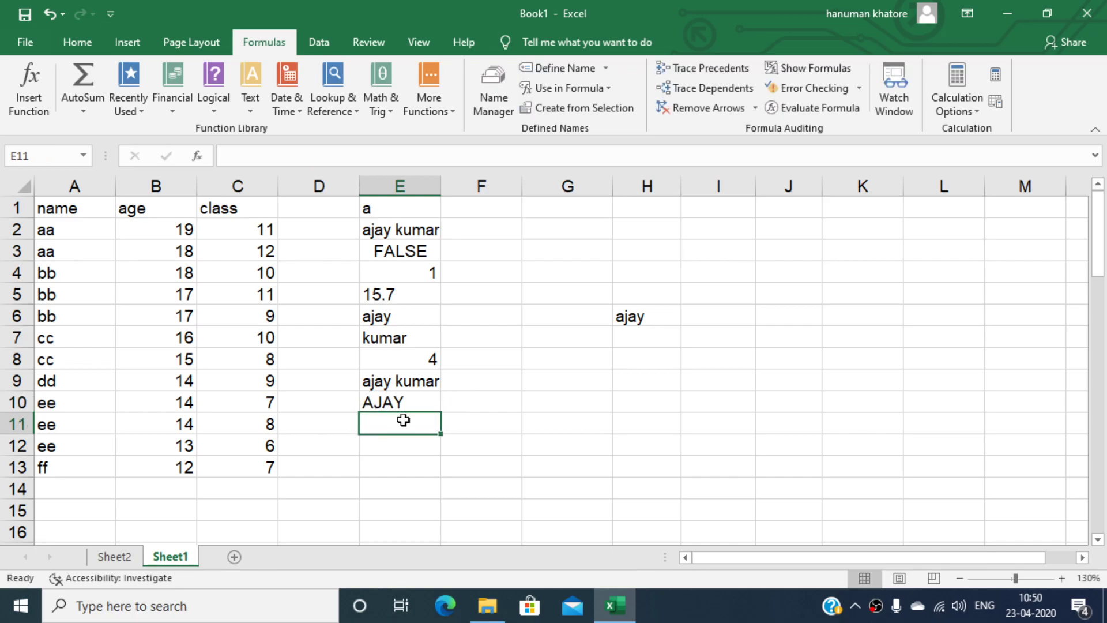
Clear the leftover 'ajay' from cell H6
scroll(459, 444, up, 1)
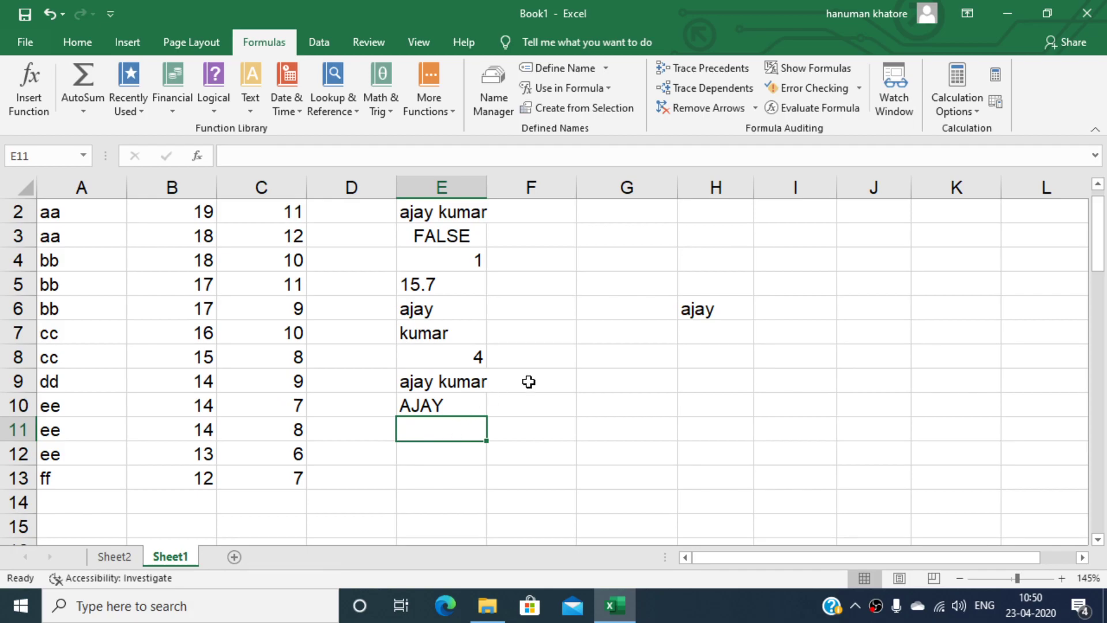
click(698, 311)
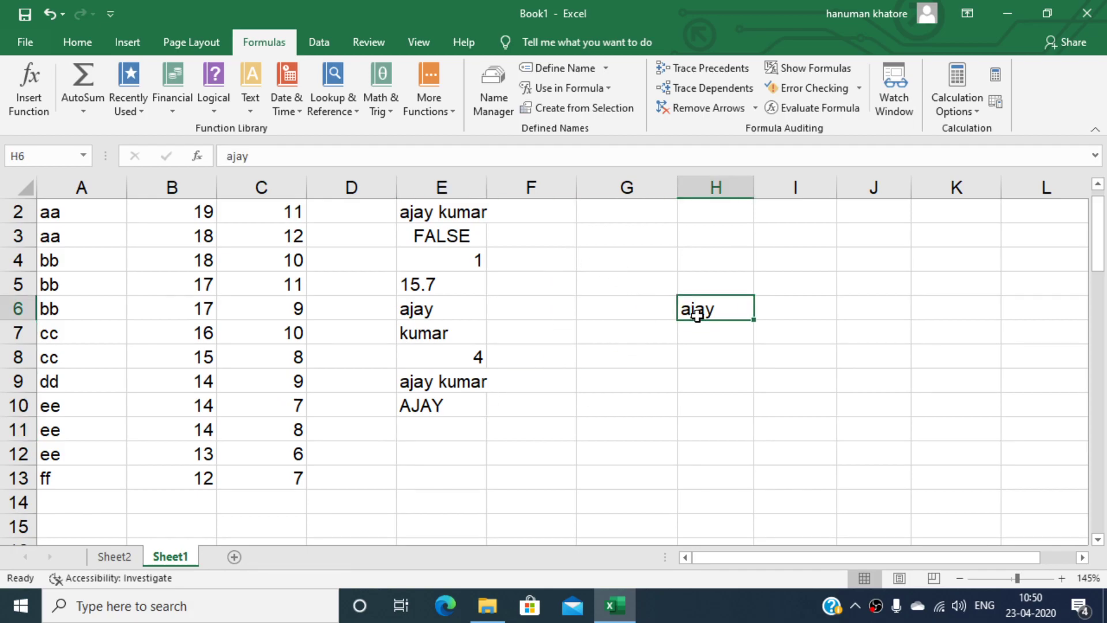
key(Delete)
Insert MID in G4 with text 'ajay kumar', start position 5 and 3 characters
click(638, 249)
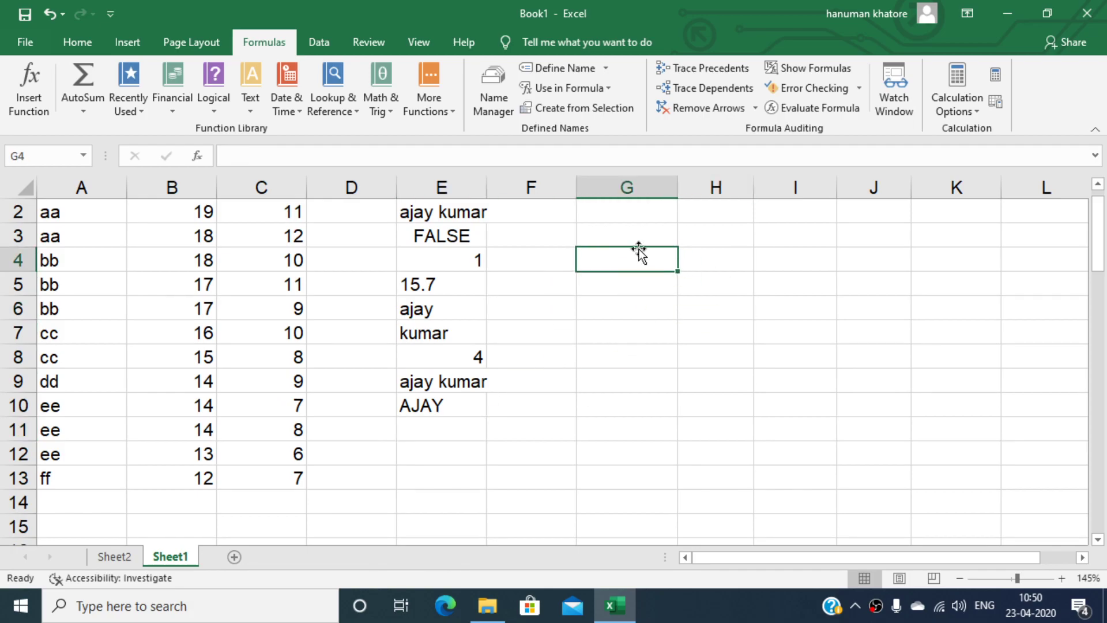
click(248, 110)
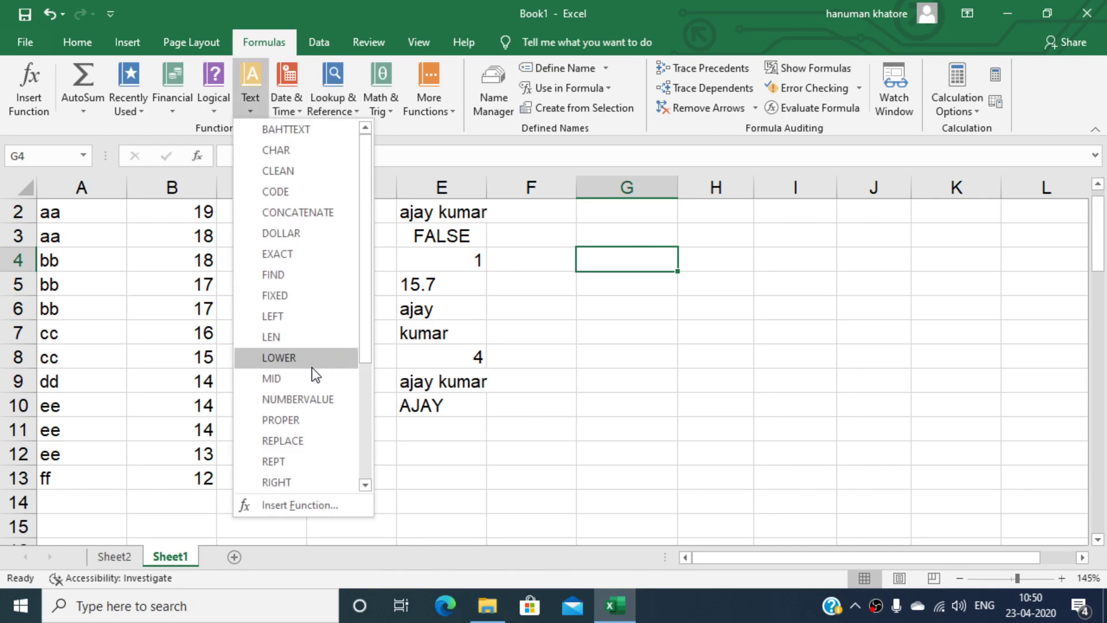
click(306, 381)
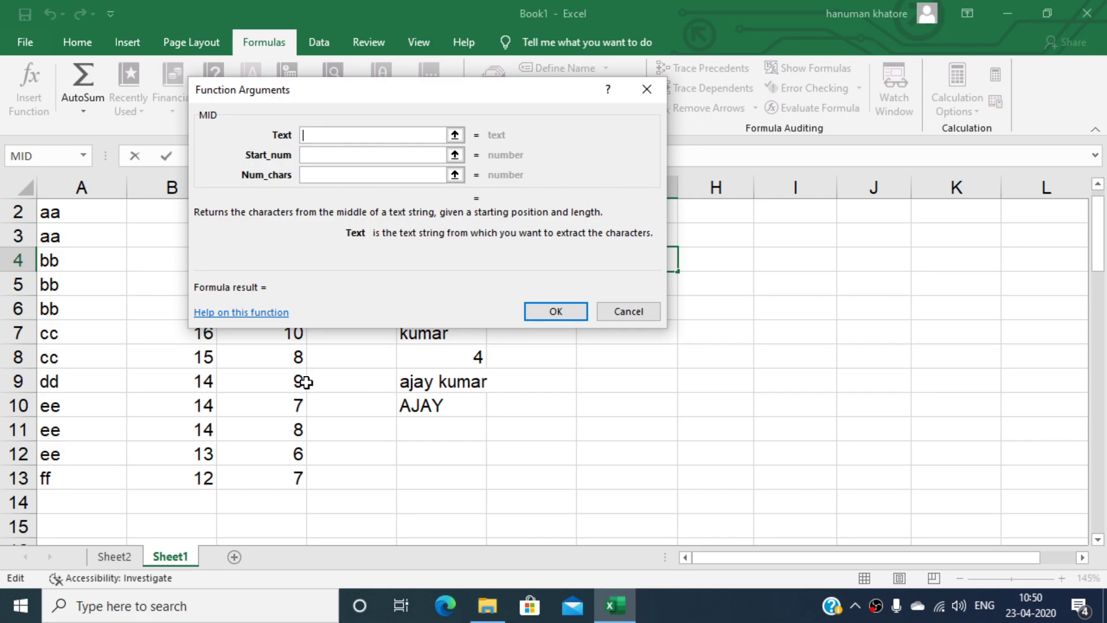
text(ajay kumar)
key(Tab)
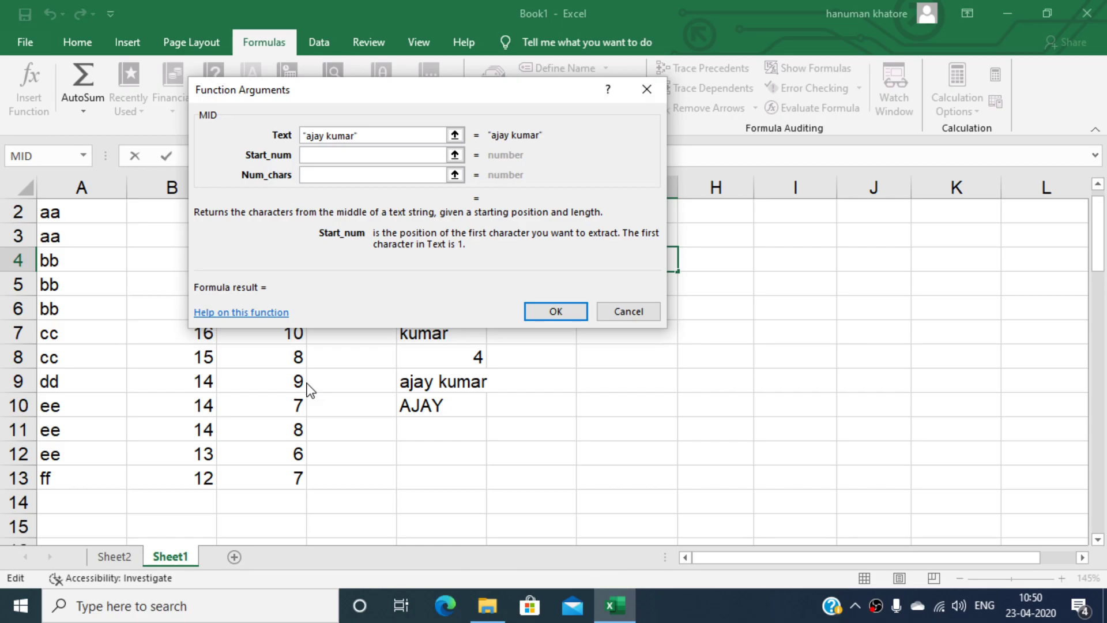
text(5)
click(321, 174)
text(3)
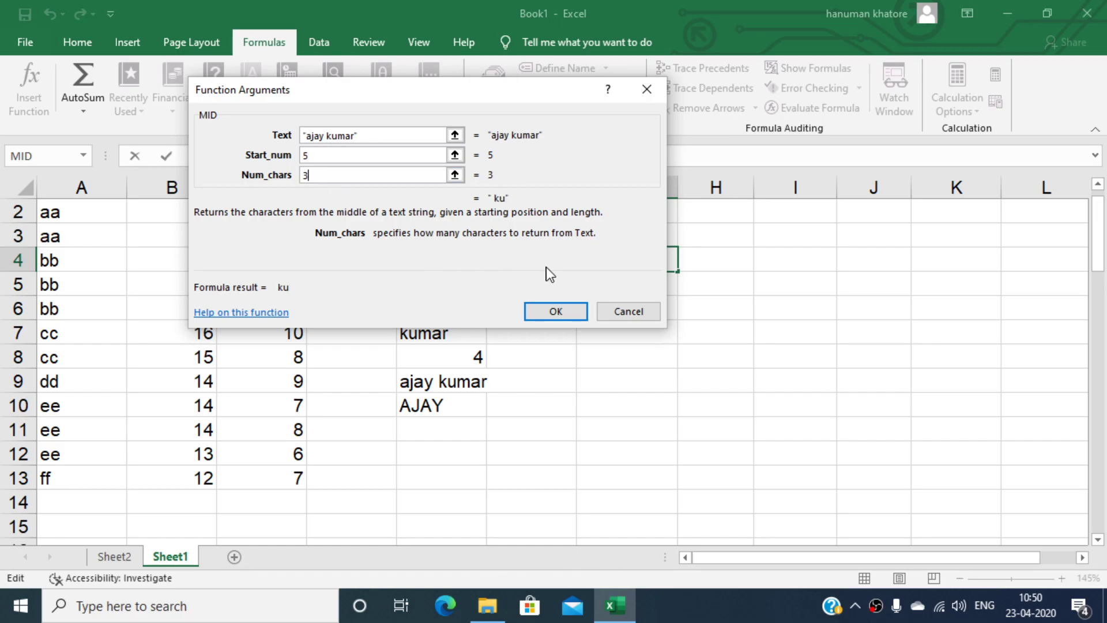
click(556, 311)
Reopen G4's MID formula to check it, then recommit it
click(553, 306)
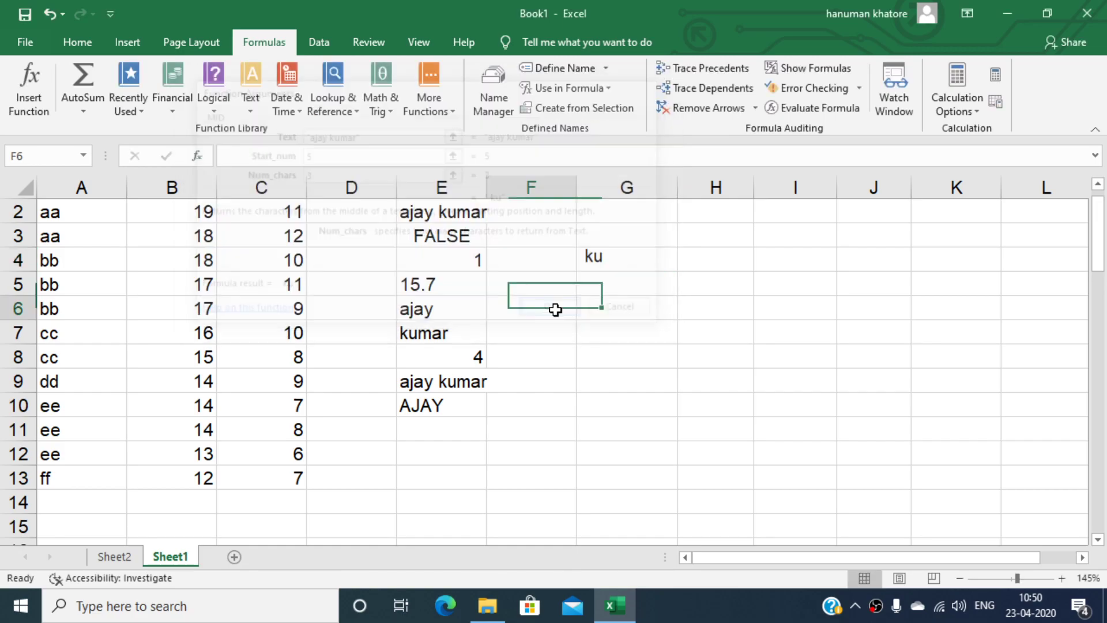
double_click(597, 259)
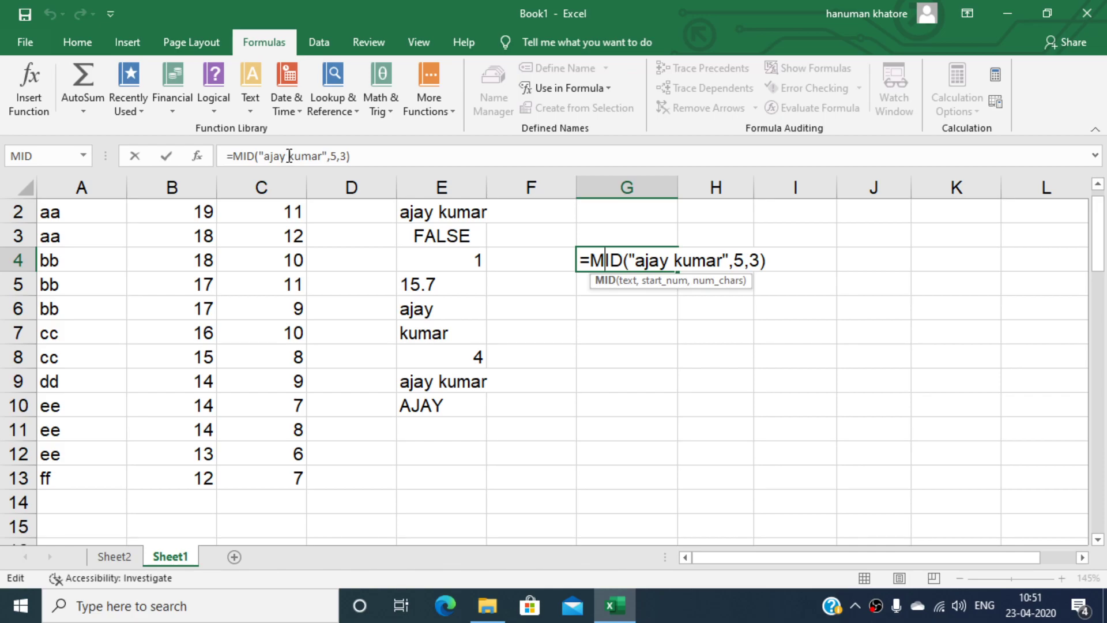
click(669, 334)
click(634, 261)
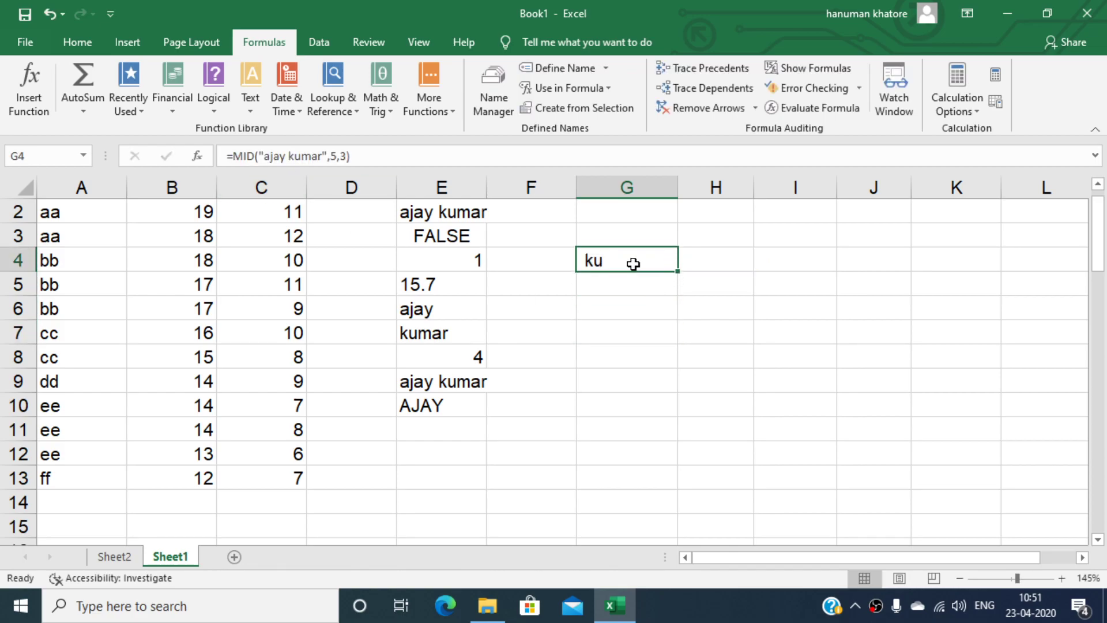
Insert PROPER in G5 on the text 'ajay kumar' so it shows Ajay Kumar
click(595, 288)
click(251, 90)
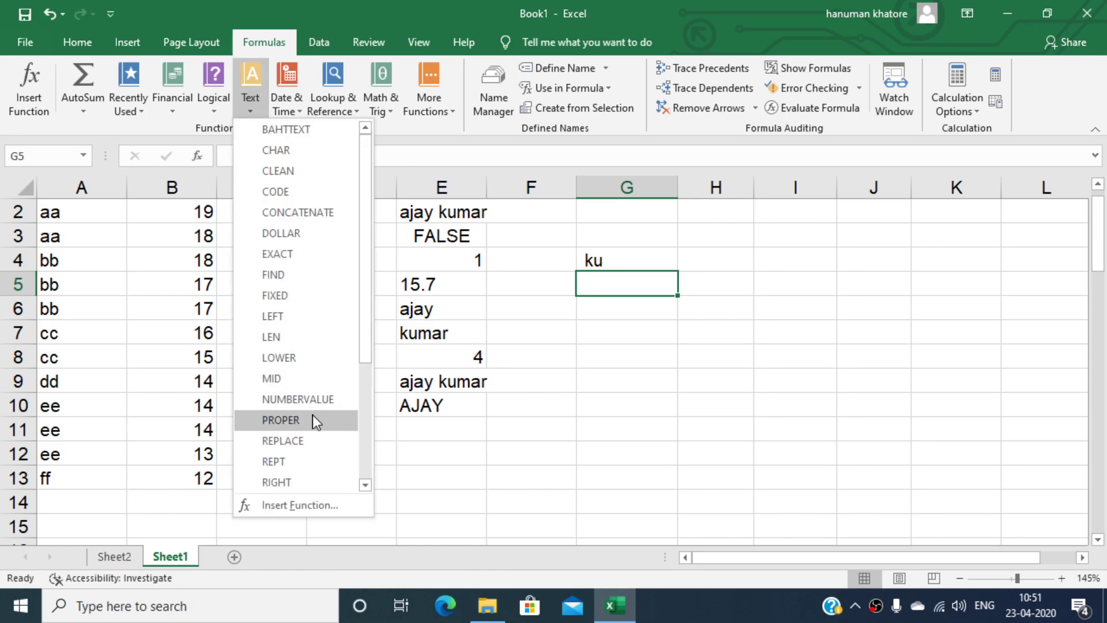
click(289, 420)
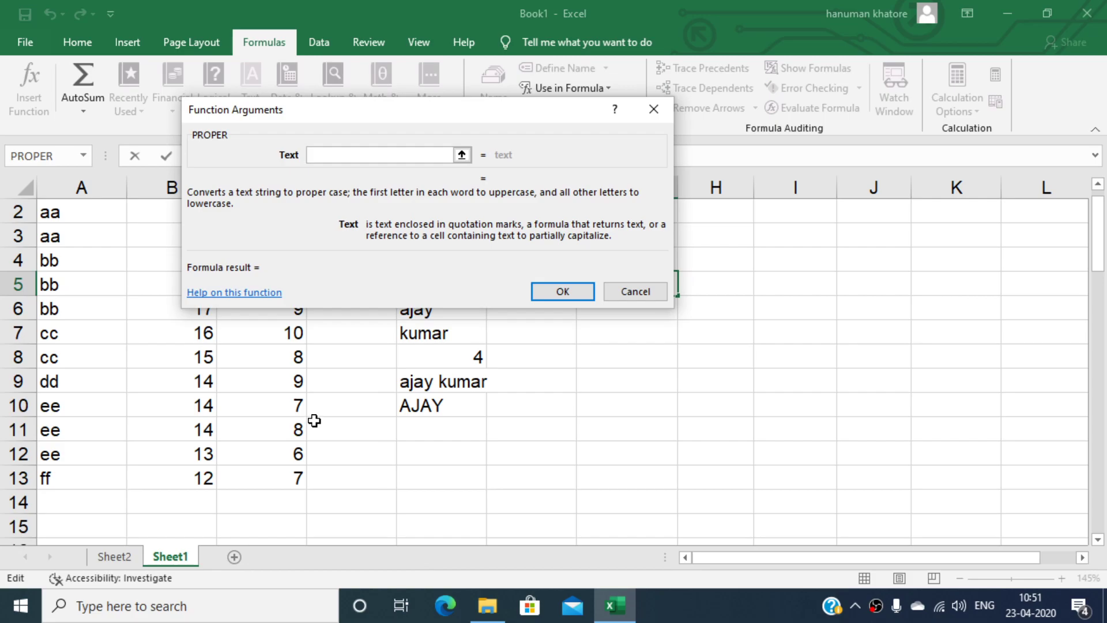
text(ajay kumar)
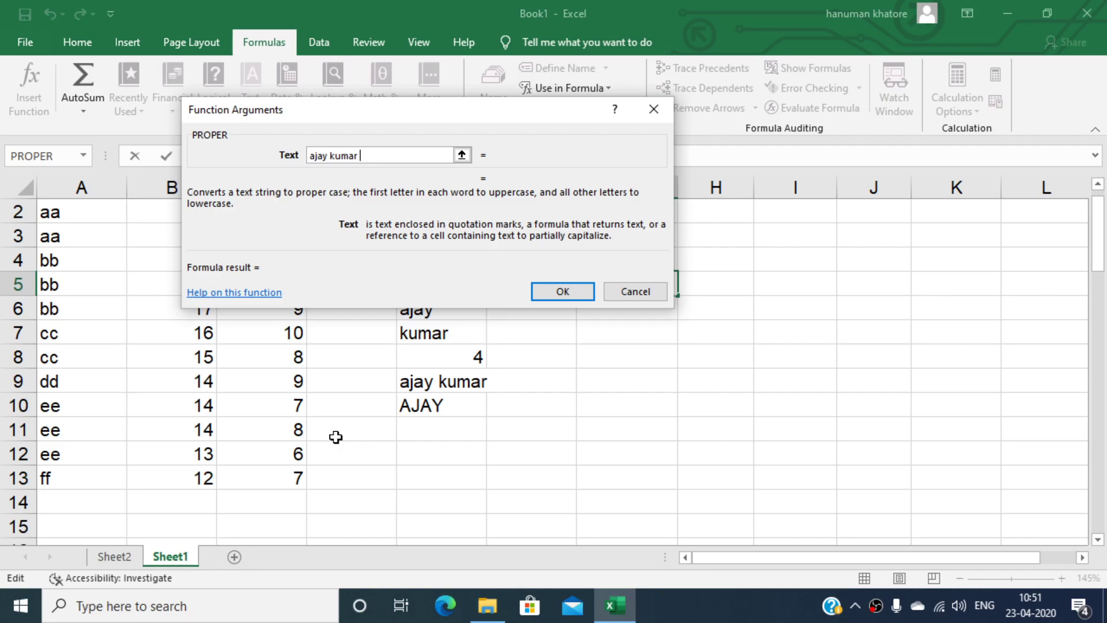
click(563, 292)
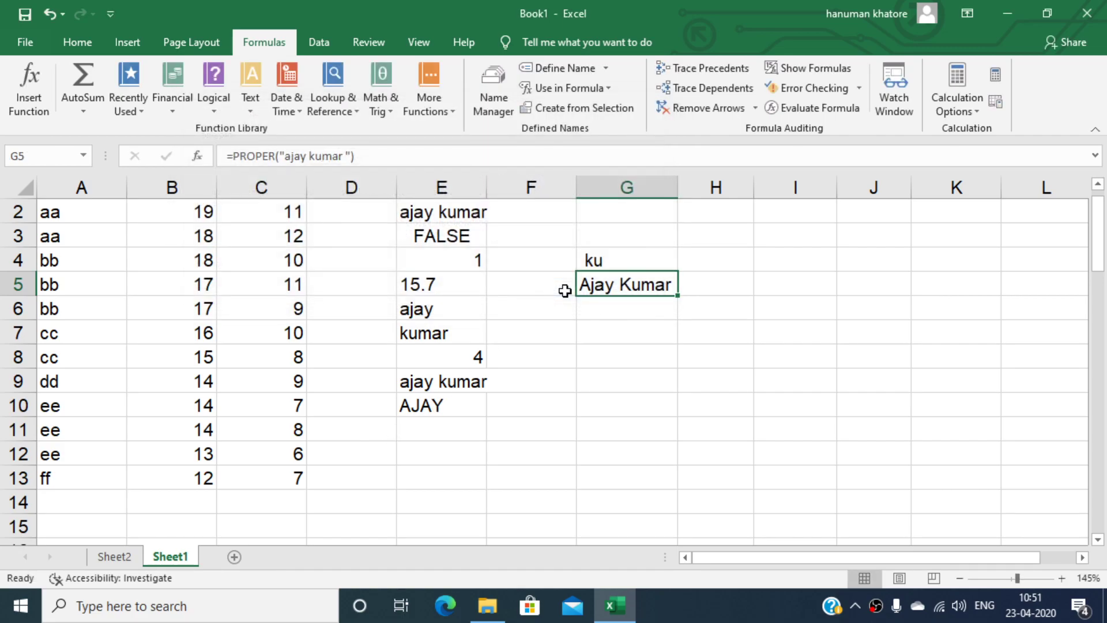
click(631, 311)
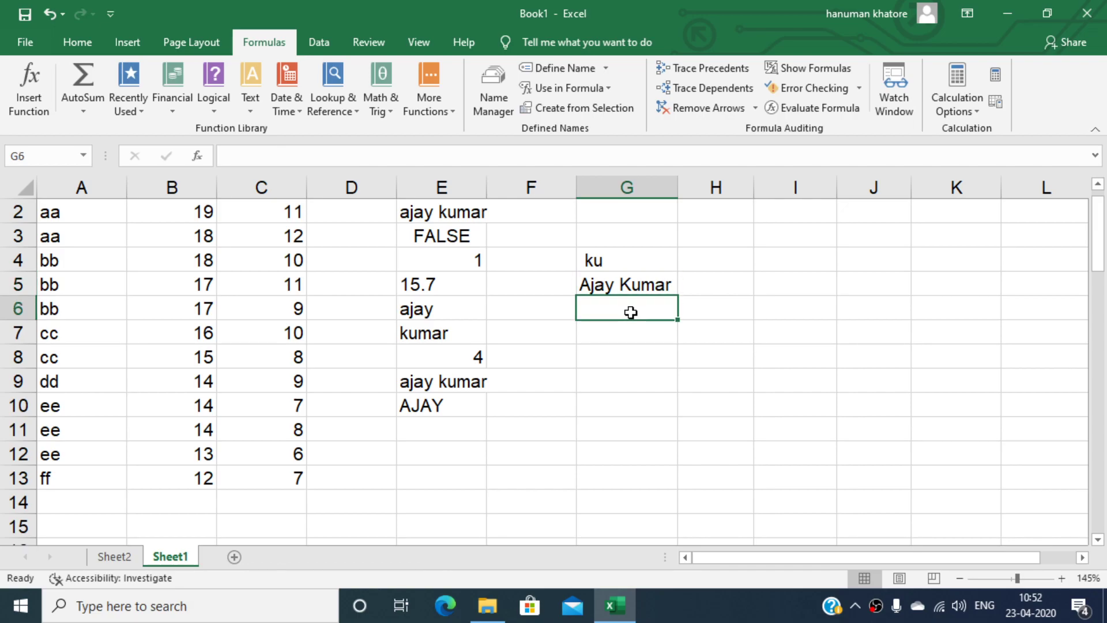
click(253, 106)
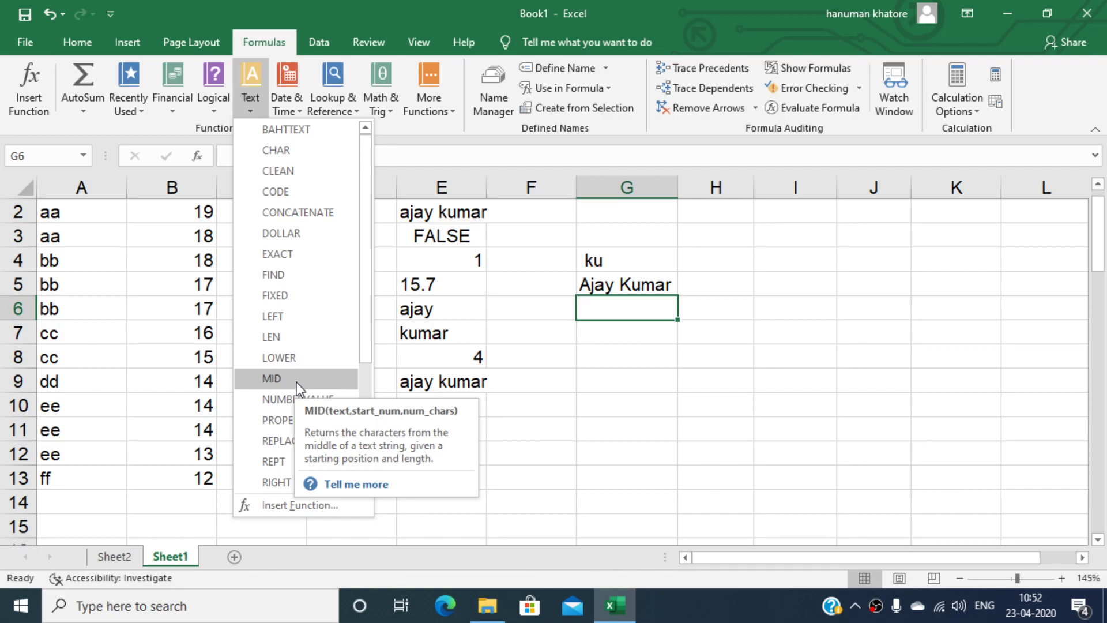
scroll(276, 452, down, 1)
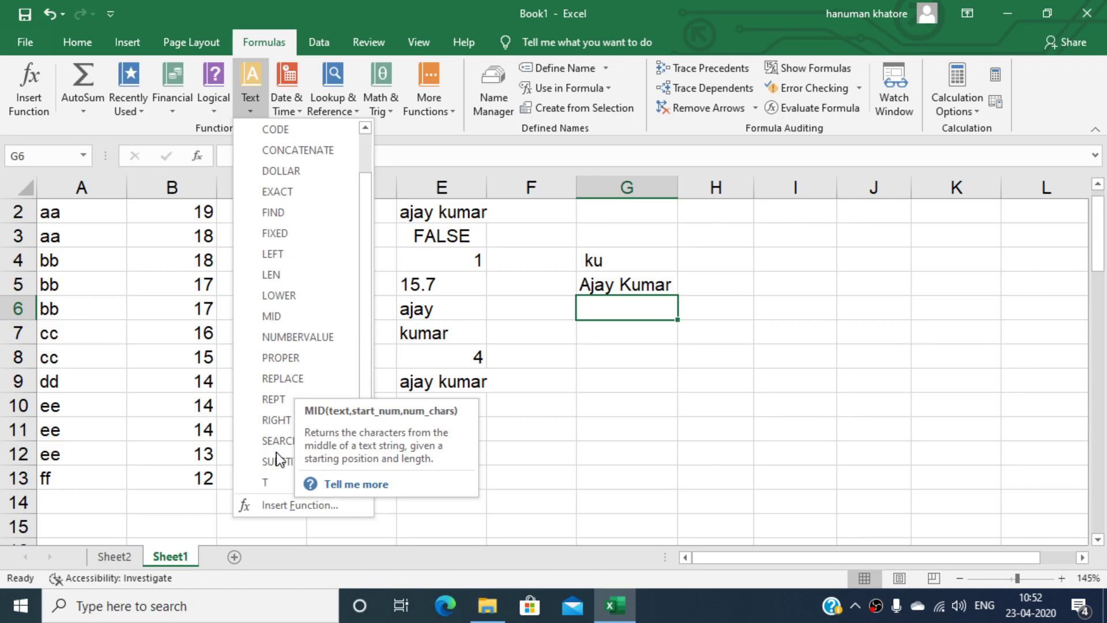
click(282, 378)
click(282, 380)
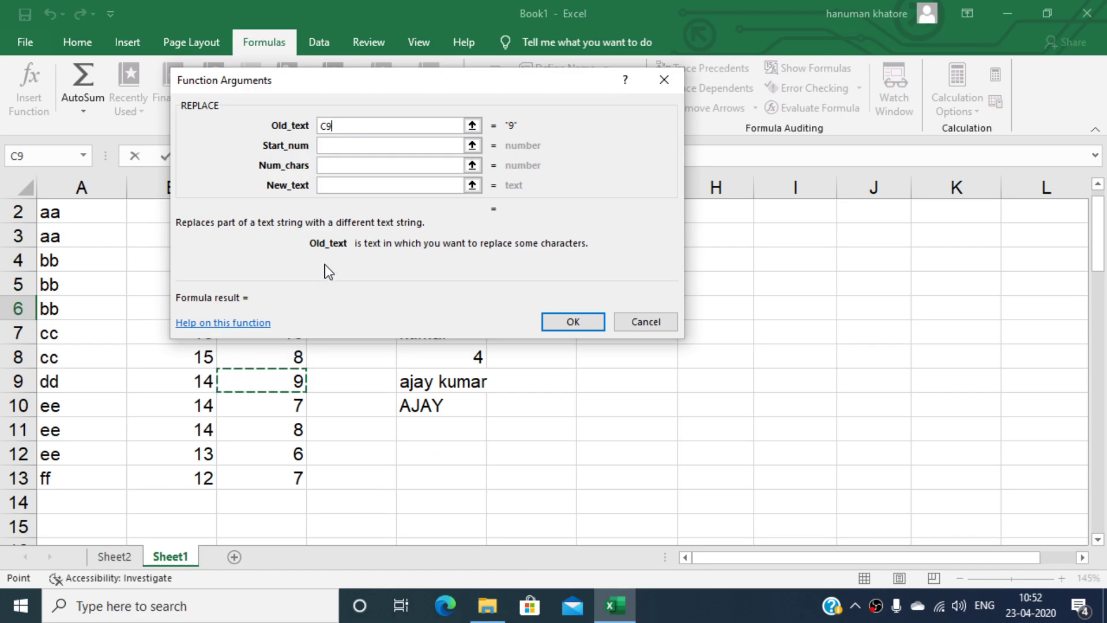
click(363, 126)
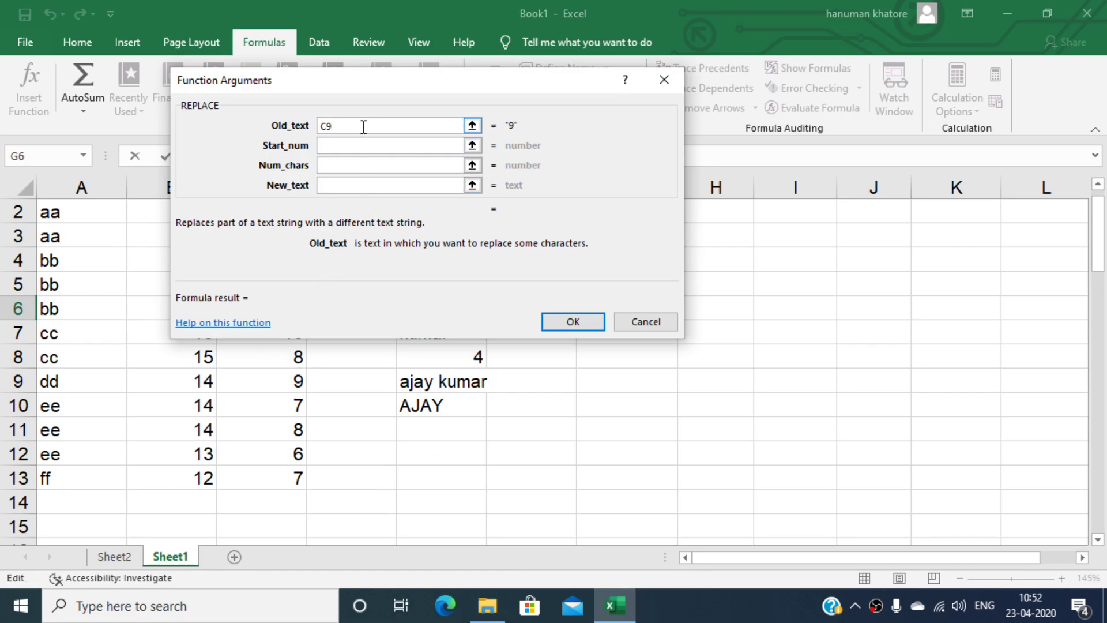
key(BackSpace)
key(BackSpace)
text(ajay kumar)
Set start 6, 5 characters and new text 'singh' so G6 shows 'ajay singh'
key(Tab)
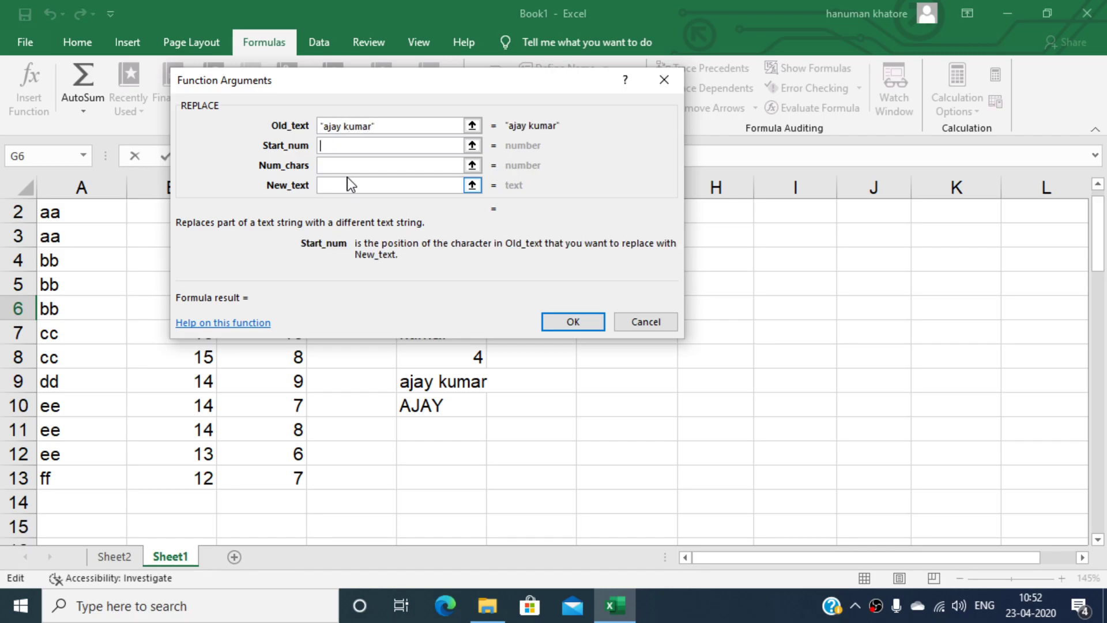
text(6)
key(Tab)
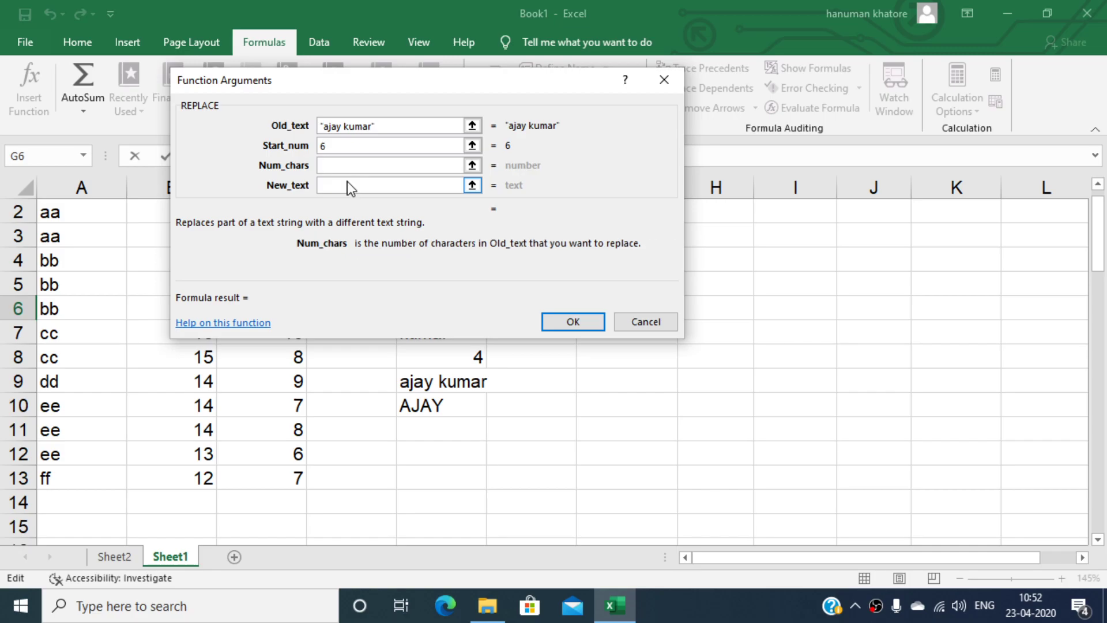
text(5)
key(Tab)
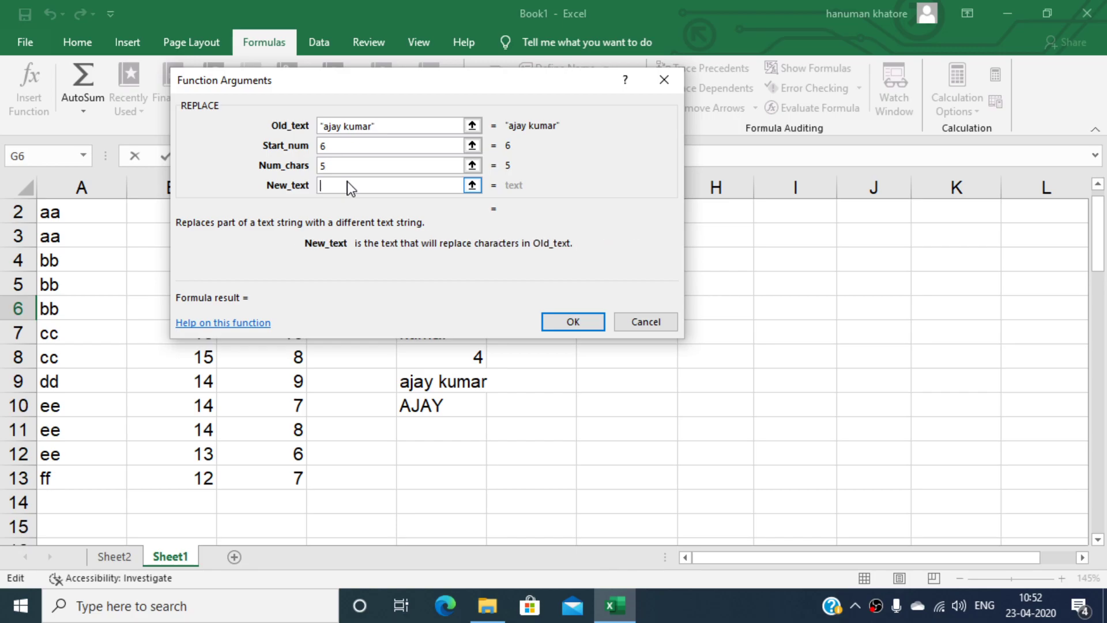
text(singh)
click(396, 188)
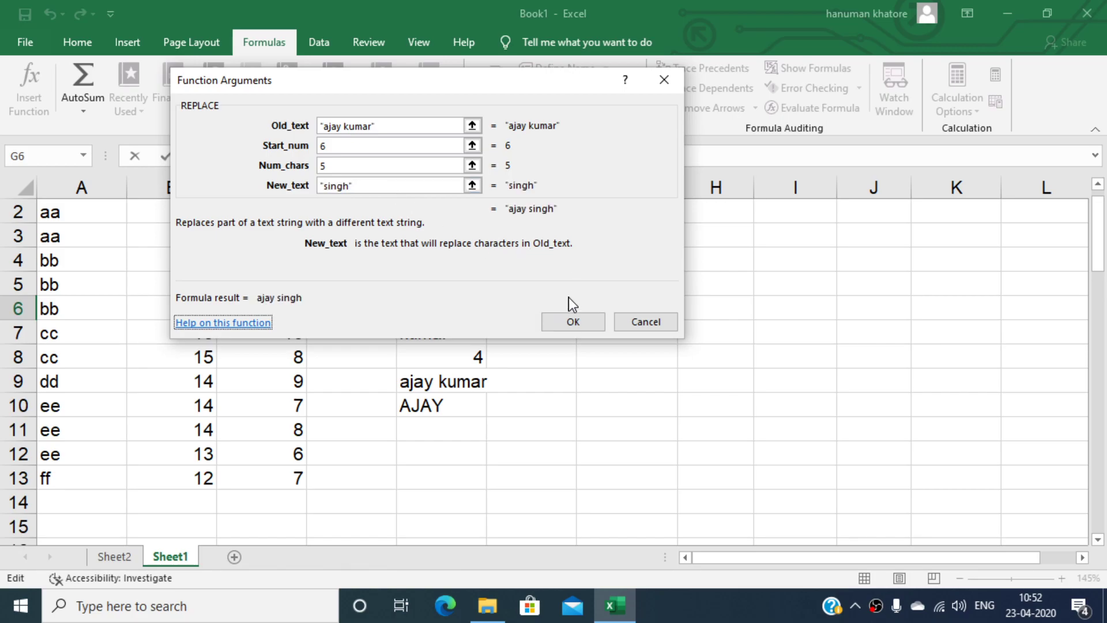
click(571, 321)
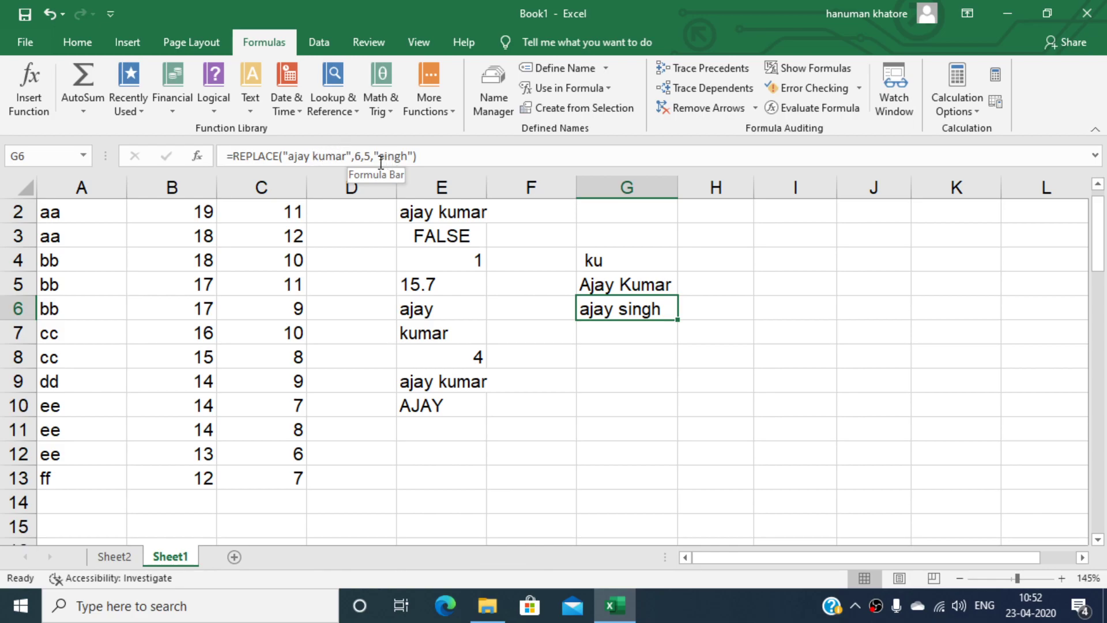
click(612, 332)
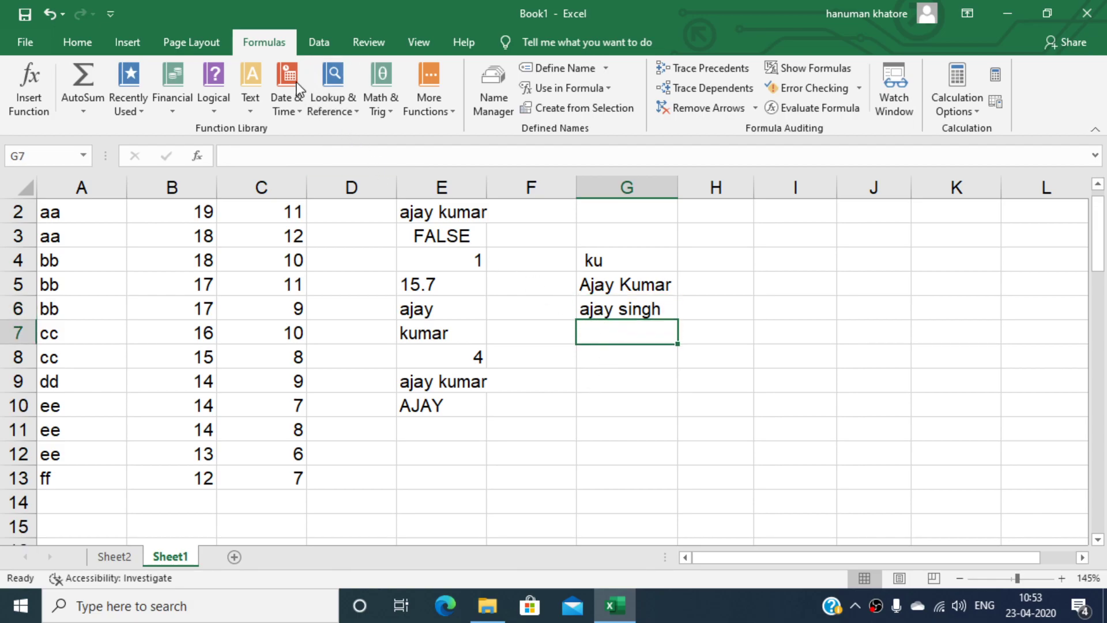
Insert REPT in G7 repeating 'ajay ' 5 times
click(256, 107)
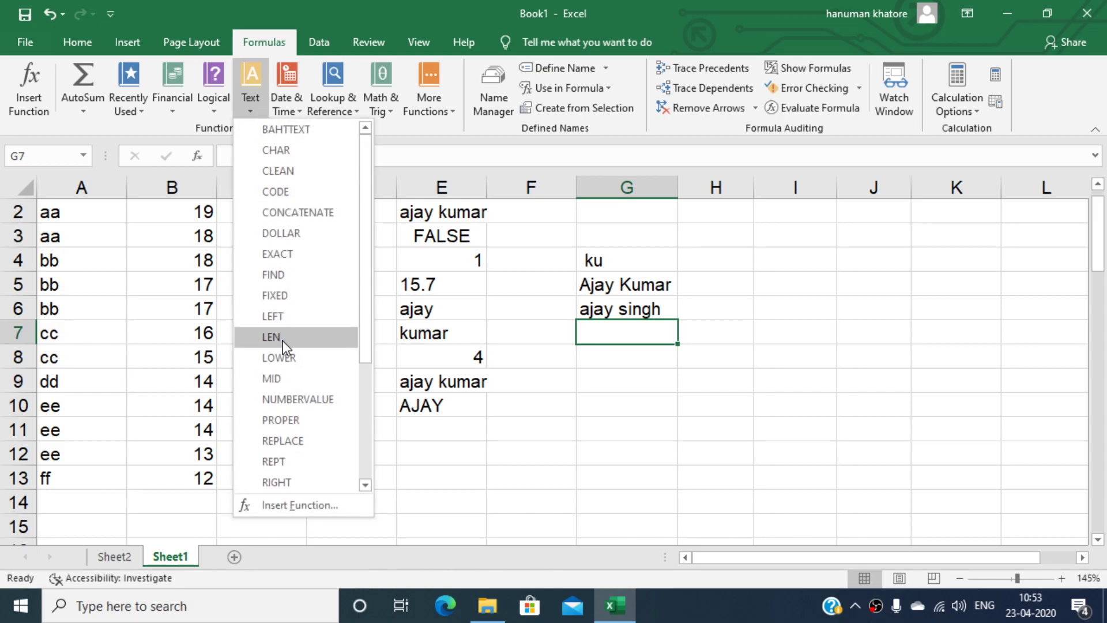
scroll(283, 346, down, 2)
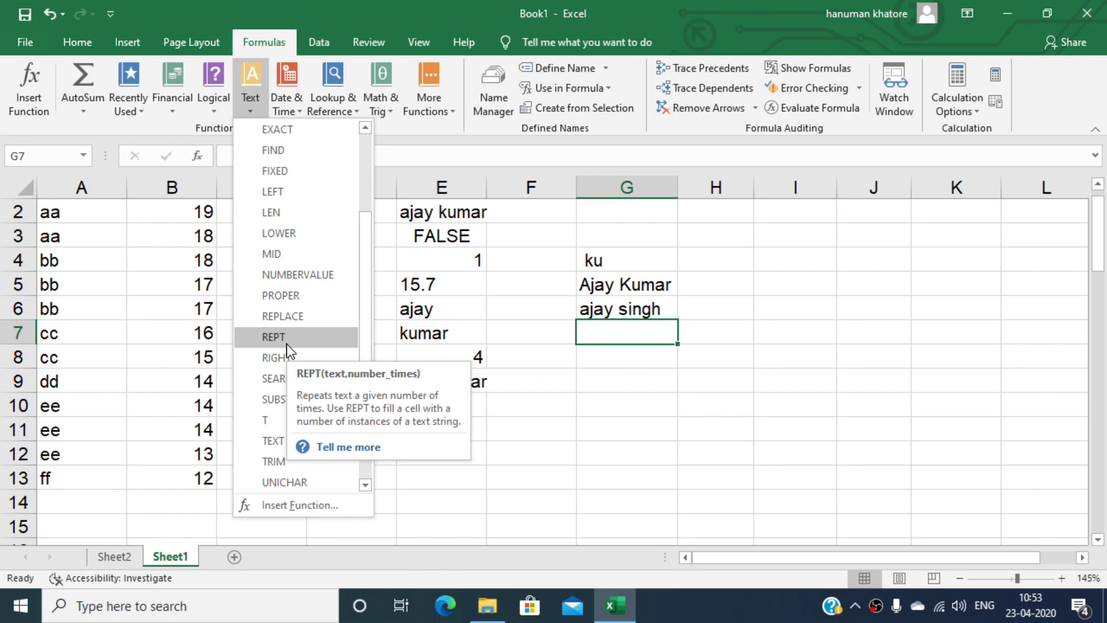
click(286, 343)
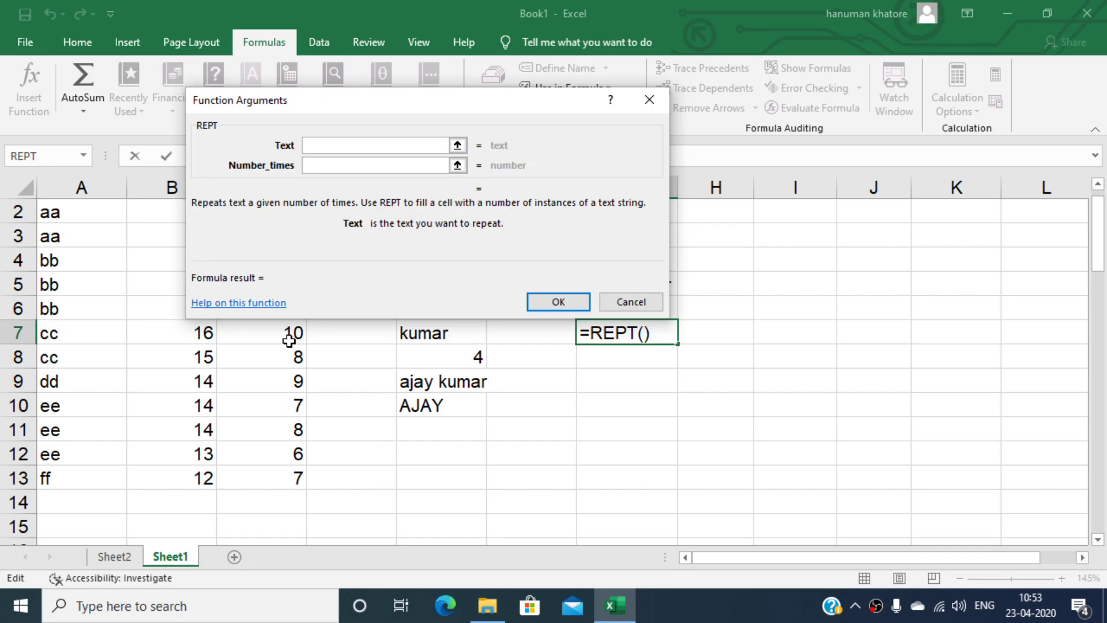
text(ajay)
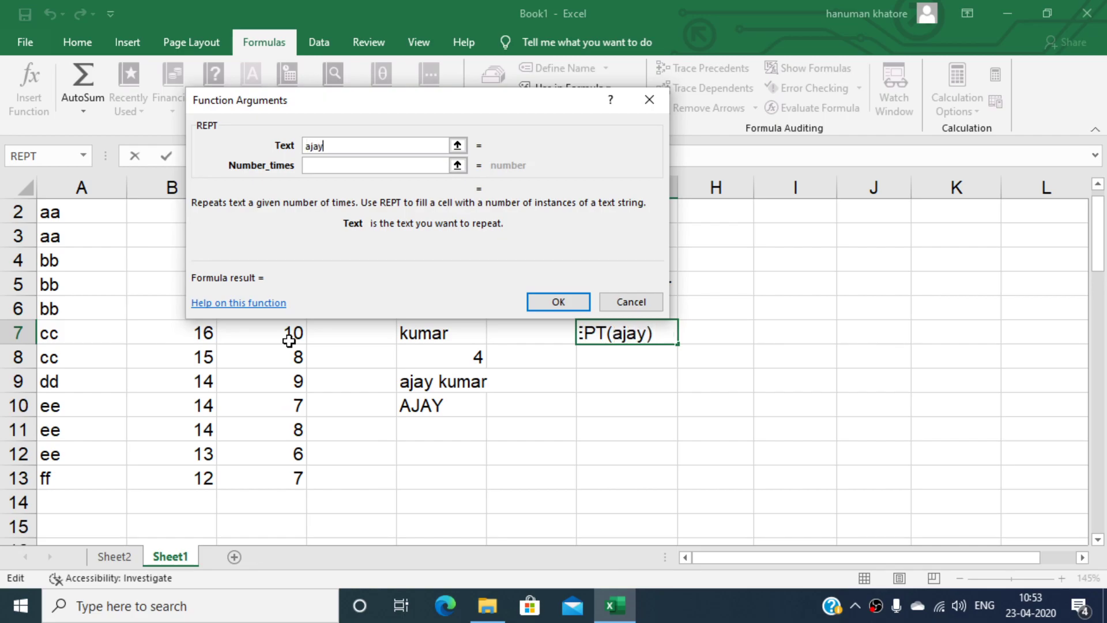
key(Tab)
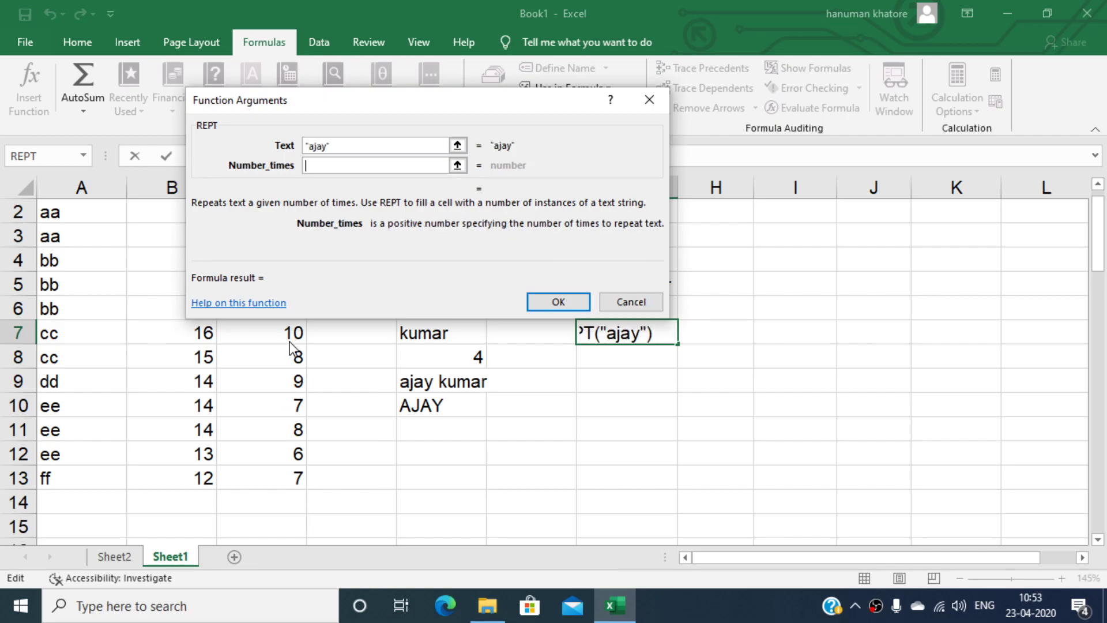
text(5)
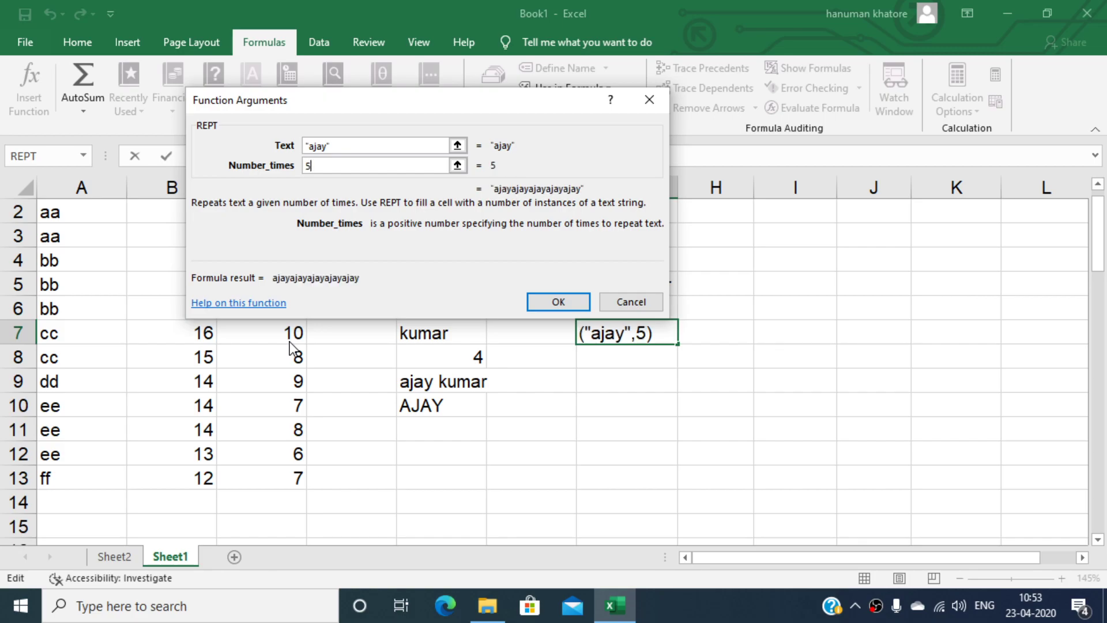
double_click(327, 147)
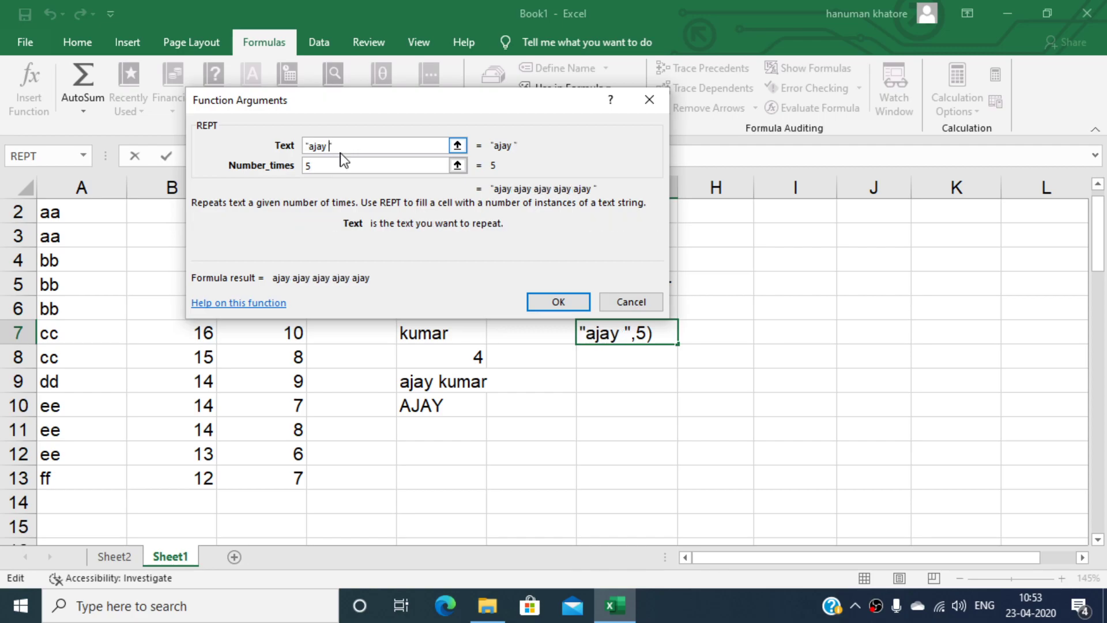
click(332, 166)
click(568, 303)
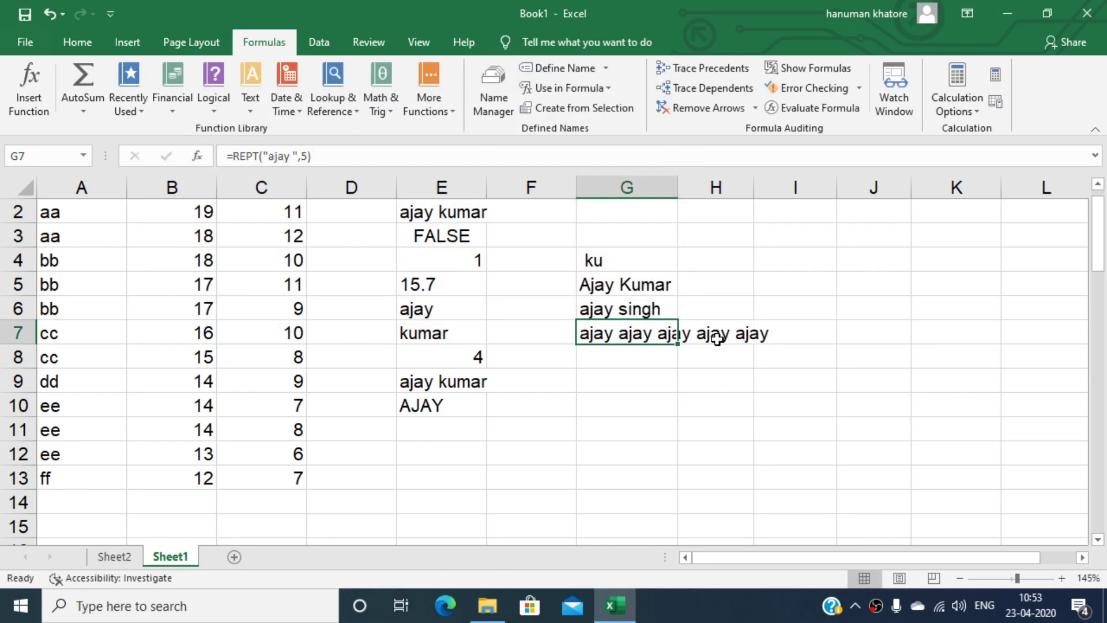
click(621, 358)
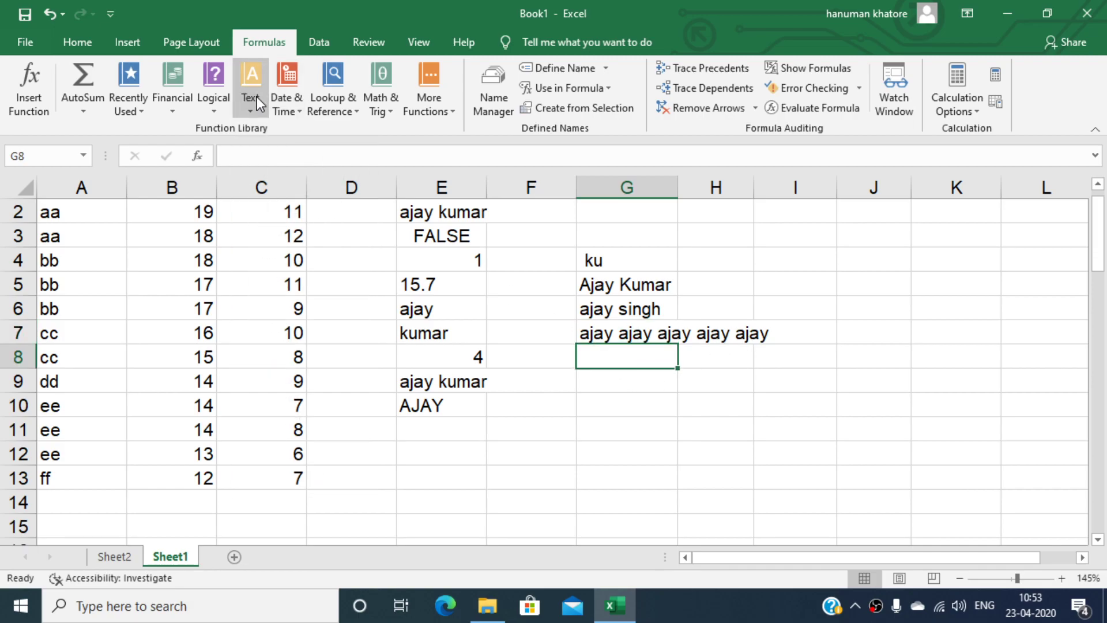
Insert SEARCH in G8 finding 'ajay' within 'kumar ajay', returning 7
click(264, 117)
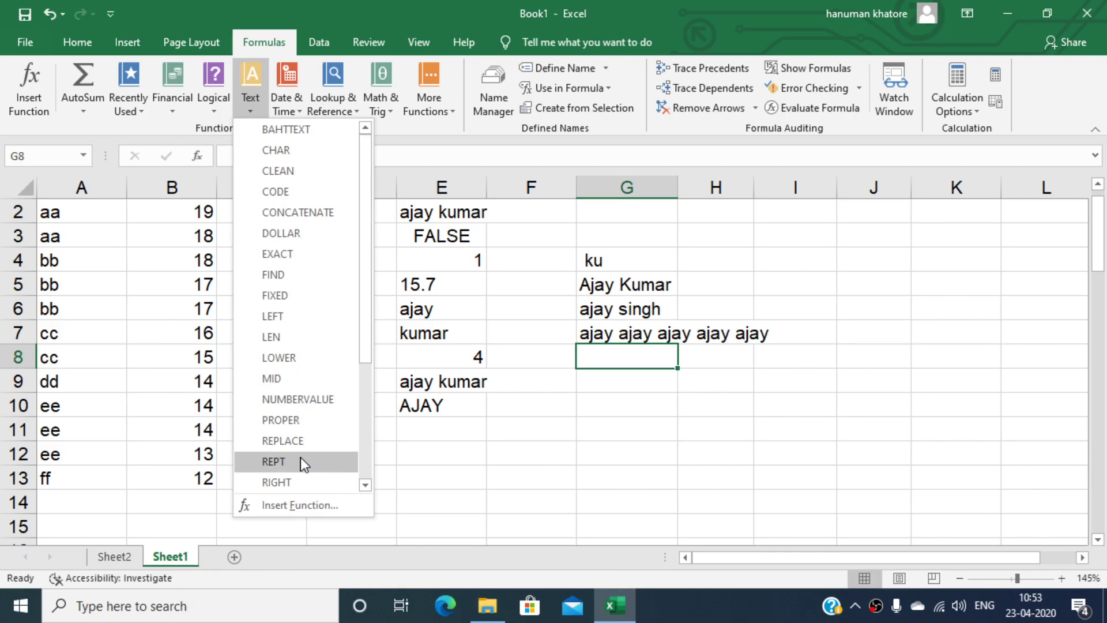
scroll(300, 462, down, 2)
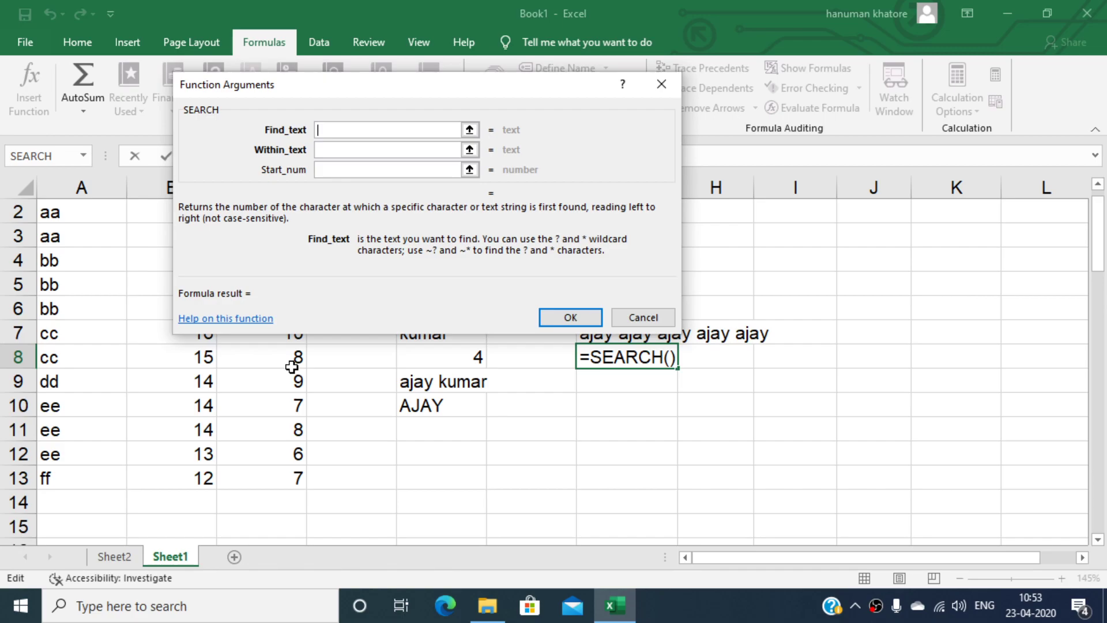
text(ajay)
key(Tab)
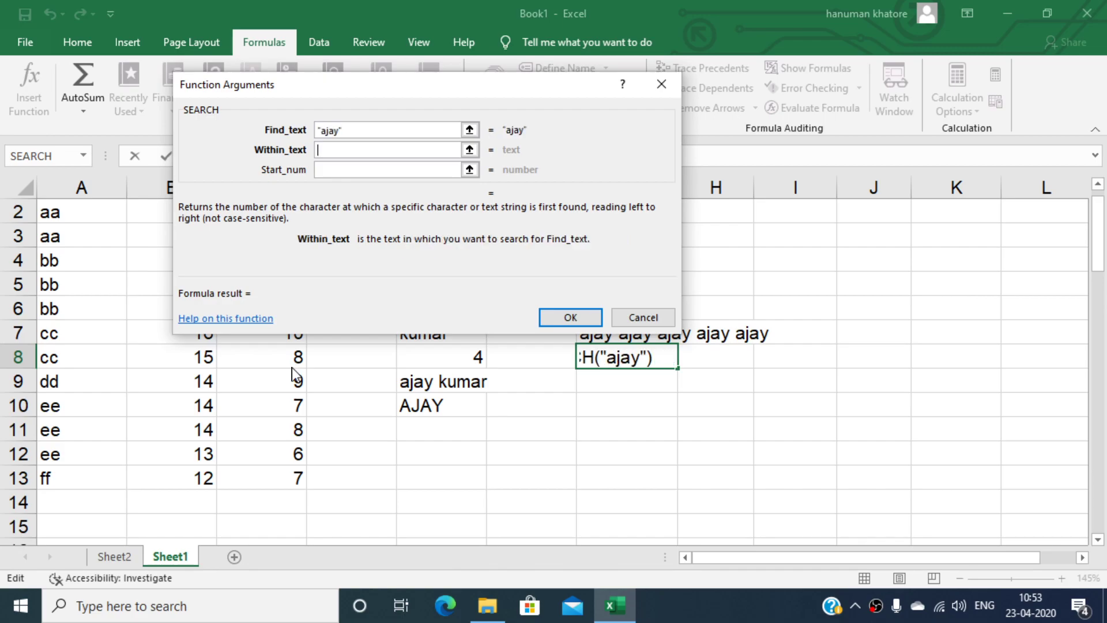
text(ajay kumar)
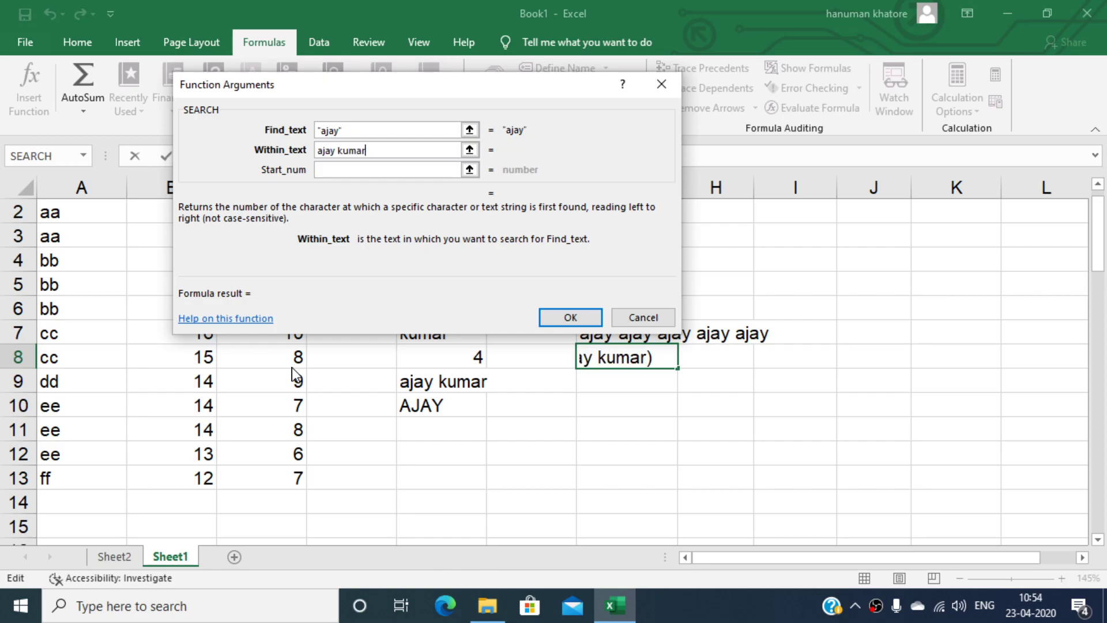
key(Tab)
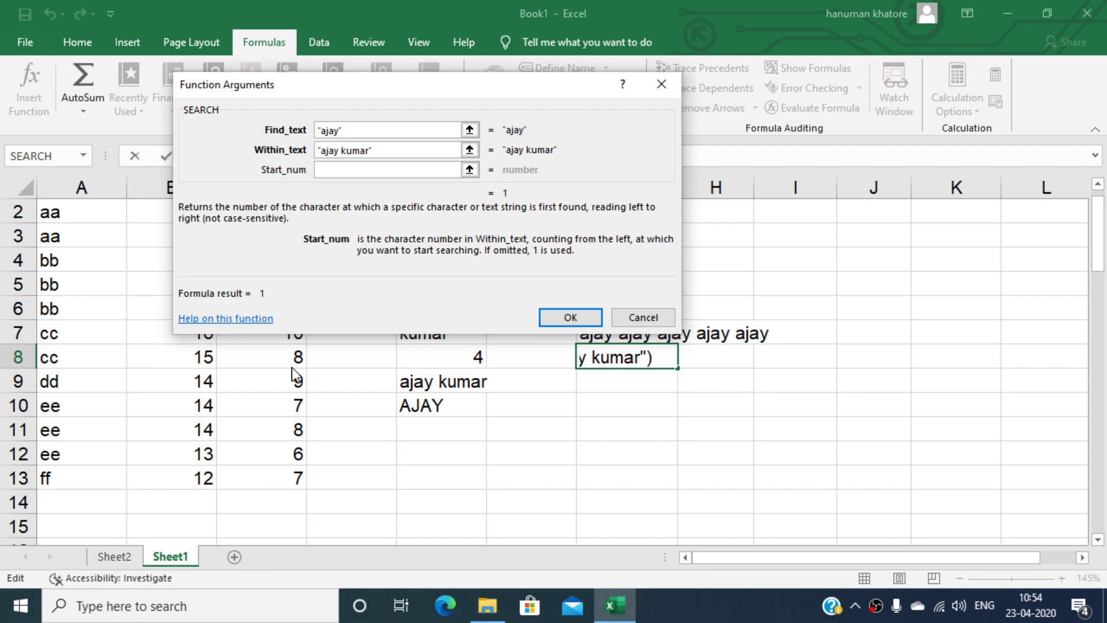
double_click(385, 146)
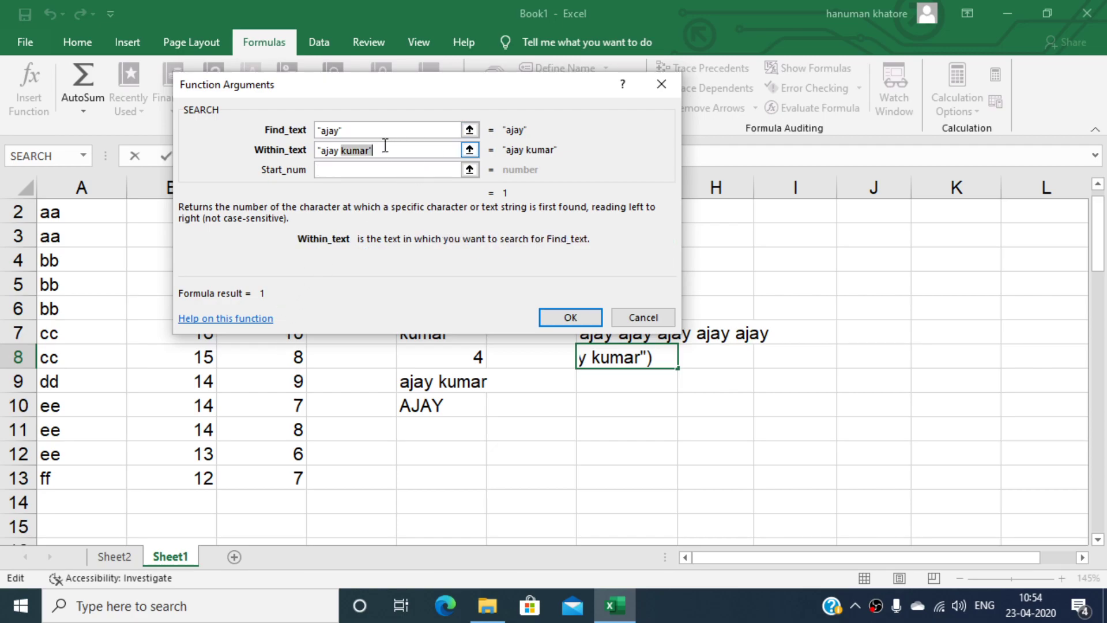
key(BackSpace)
key(BackSpace)
key(BackSpace)
key(BackSpace)
key(BackSpace)
key(BackSpace)
key(BackSpace)
text(kumar ajay)
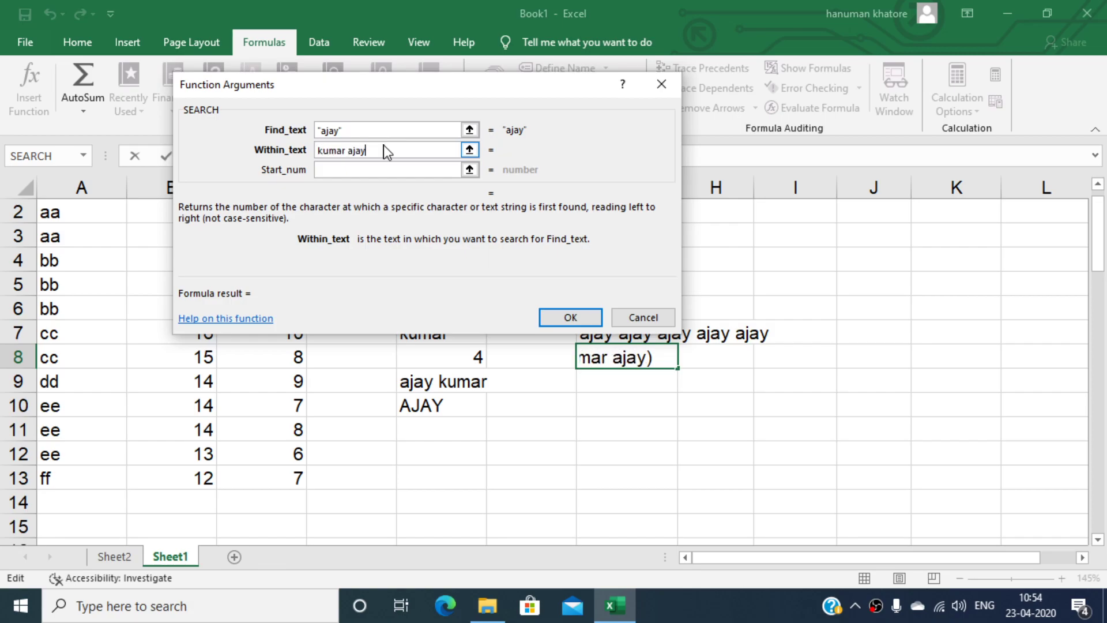
key(Tab)
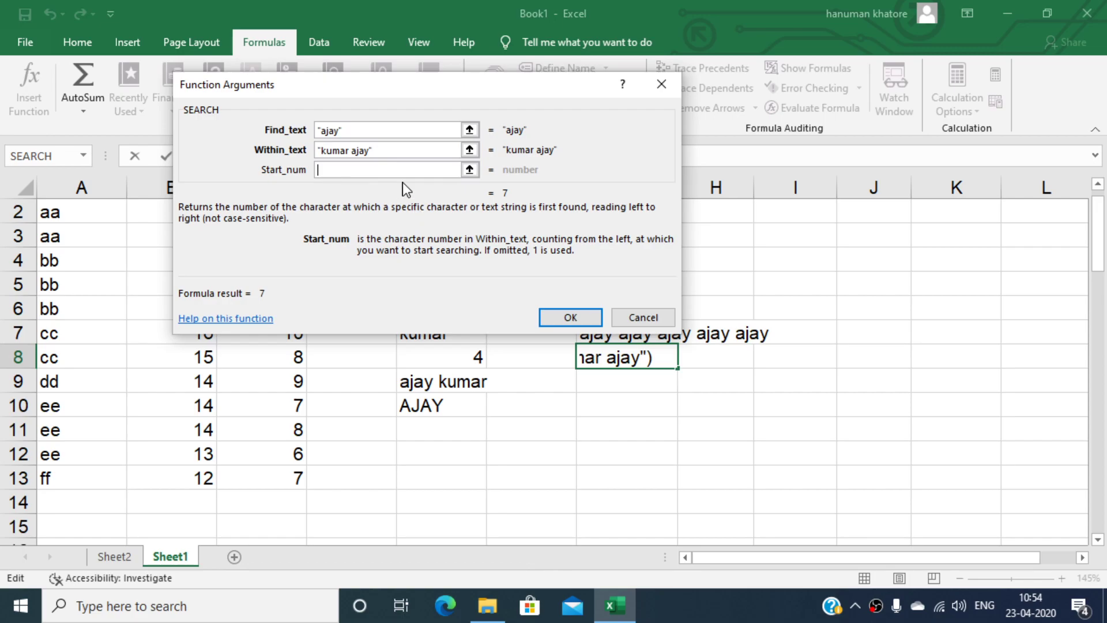
click(571, 318)
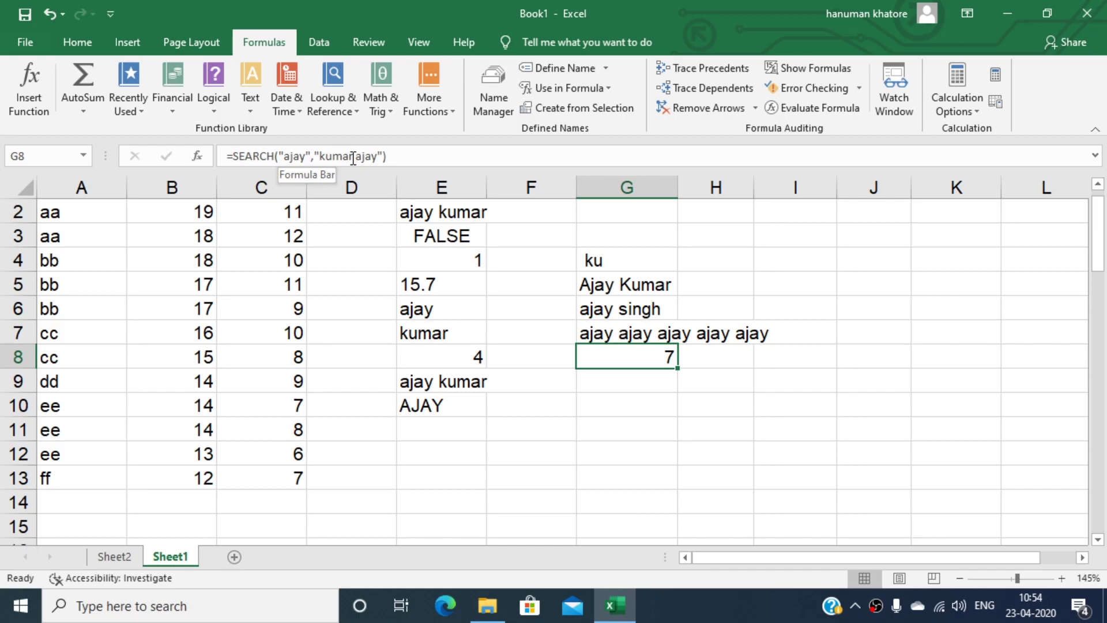
click(609, 381)
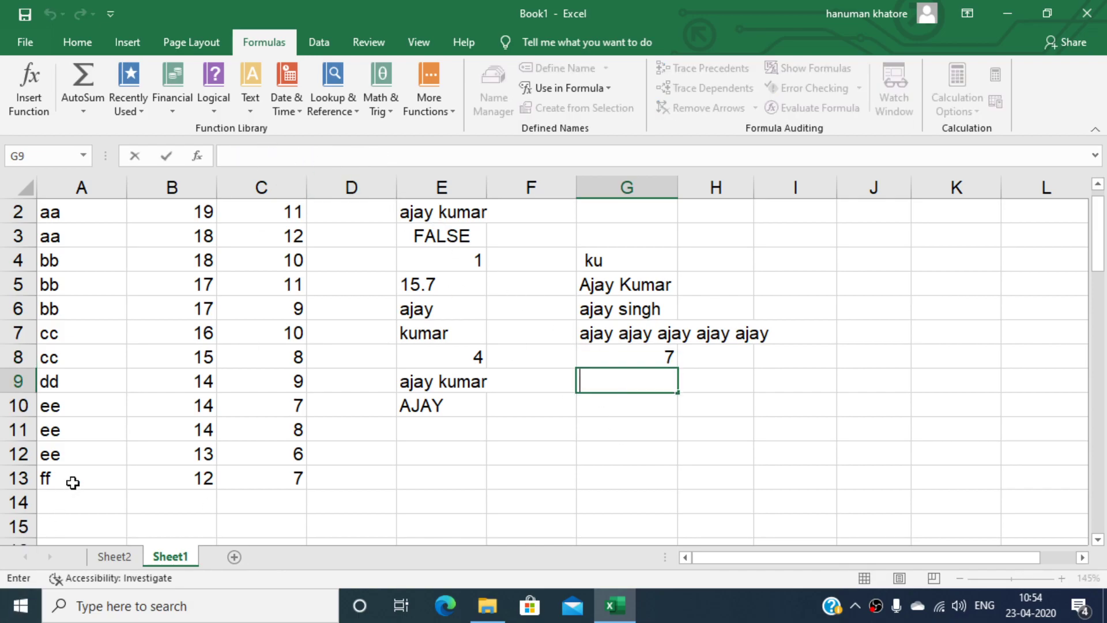
Start SUBSTITUTE in G9 with arguments 'ajay', 'ajay kumar' and 'vijay'
click(252, 107)
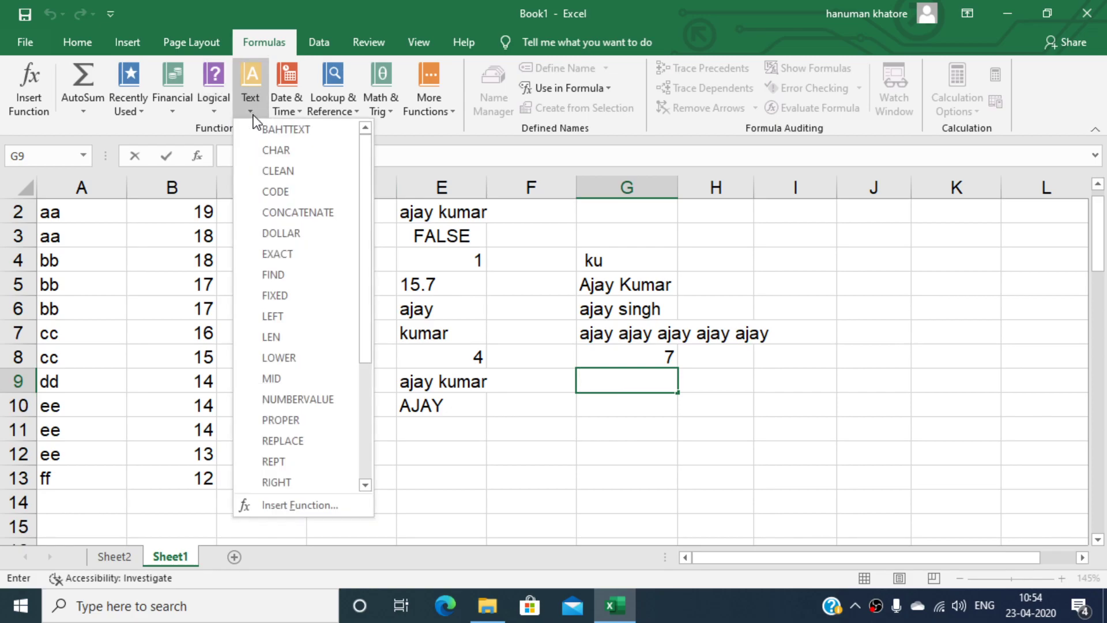
scroll(312, 450, down, 1)
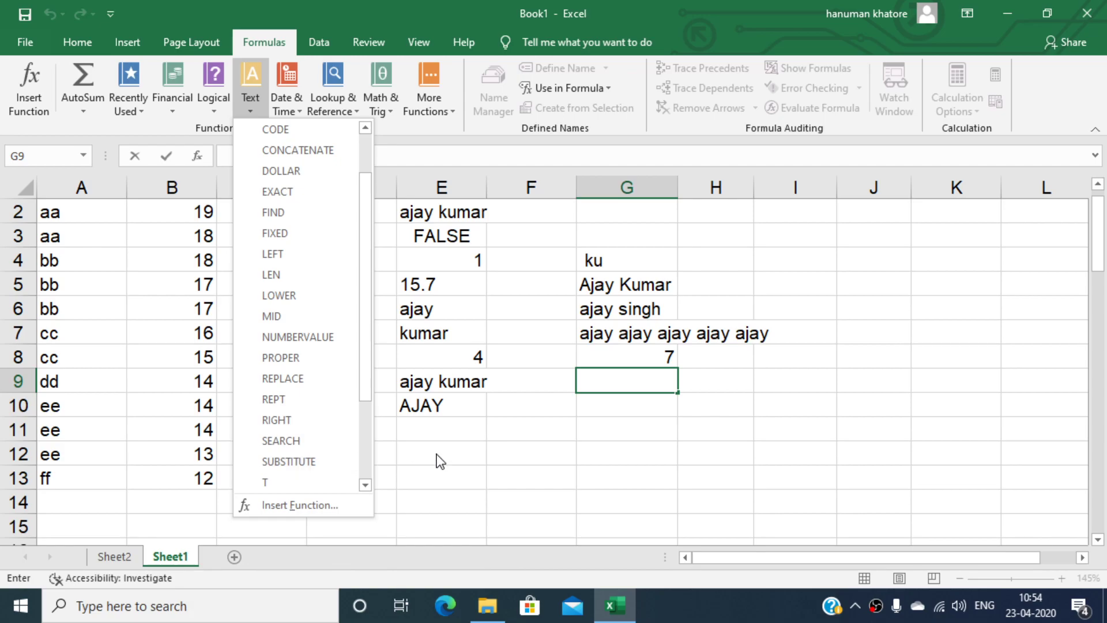
click(286, 465)
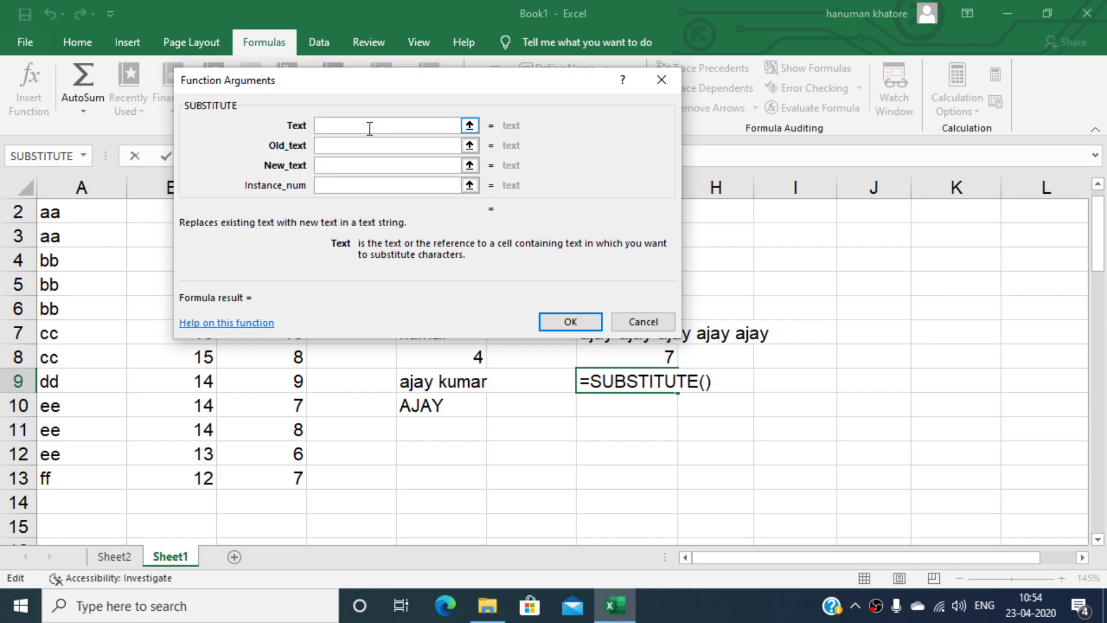
text(ajay)
key(Tab)
text(ajay kuamr)
key(BackSpace)
text(ar)
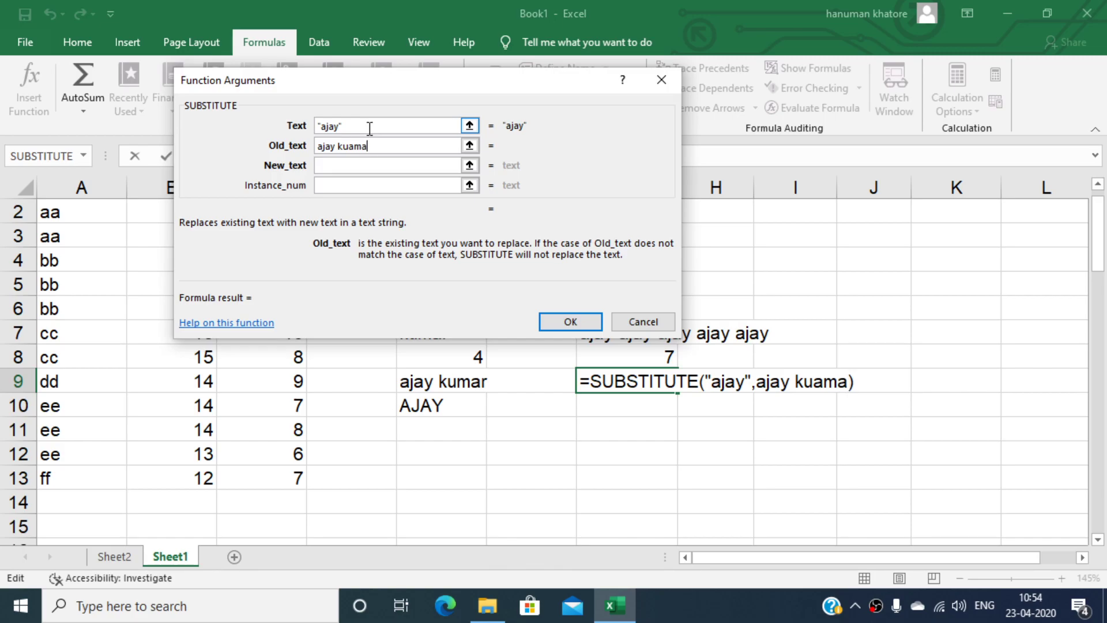
key(BackSpace)
key(BackSpace)
key(BackSpace)
key(BackSpace)
text(mar)
key(Tab)
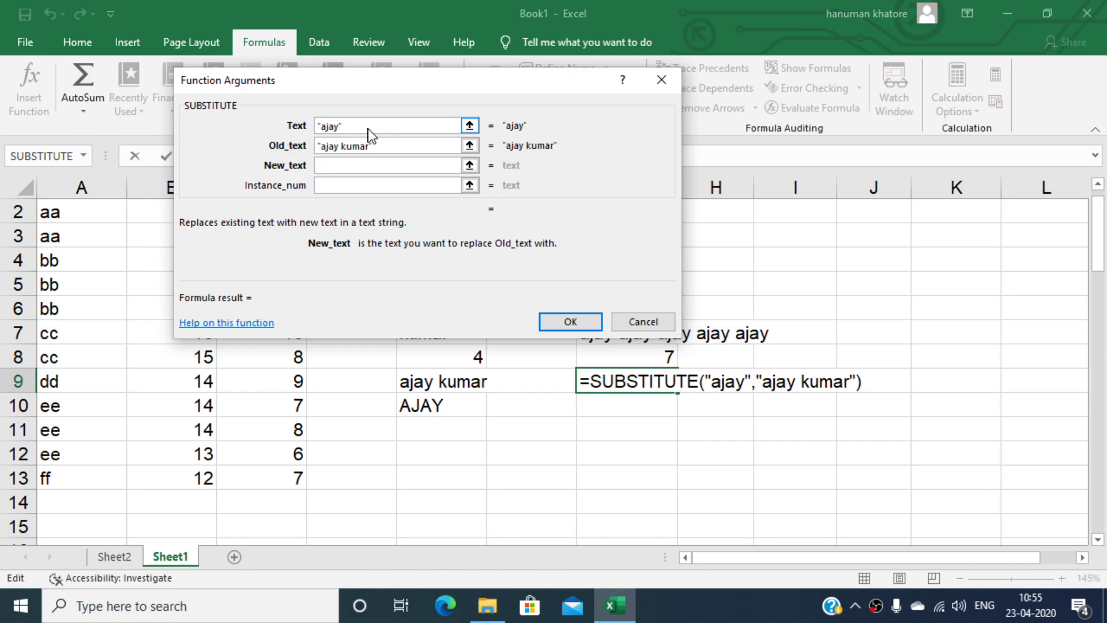
text(vijay)
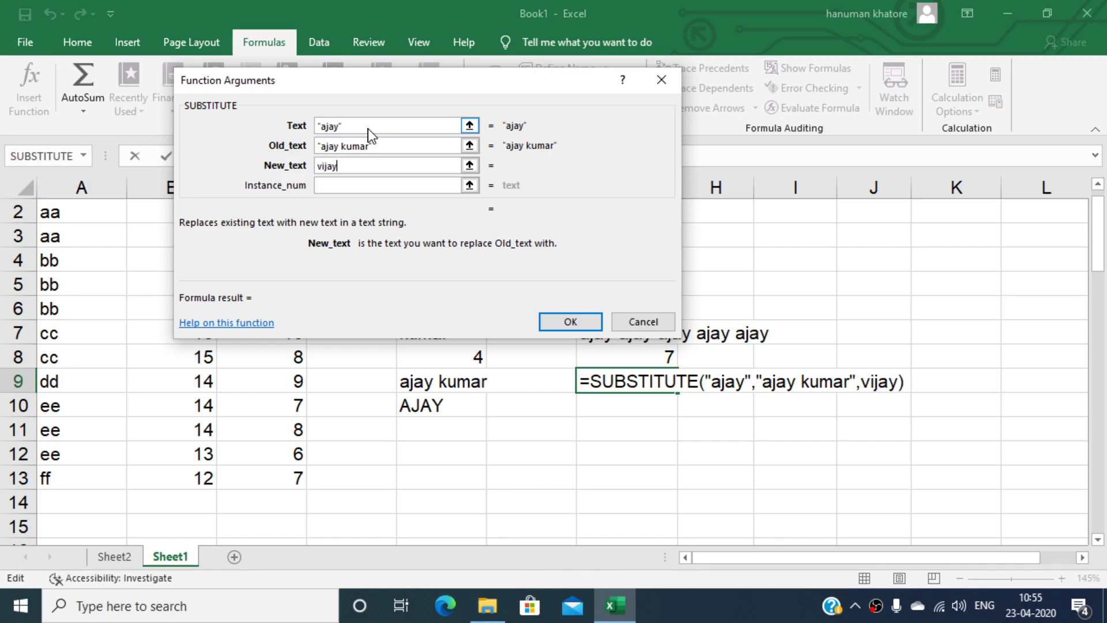
key(Tab)
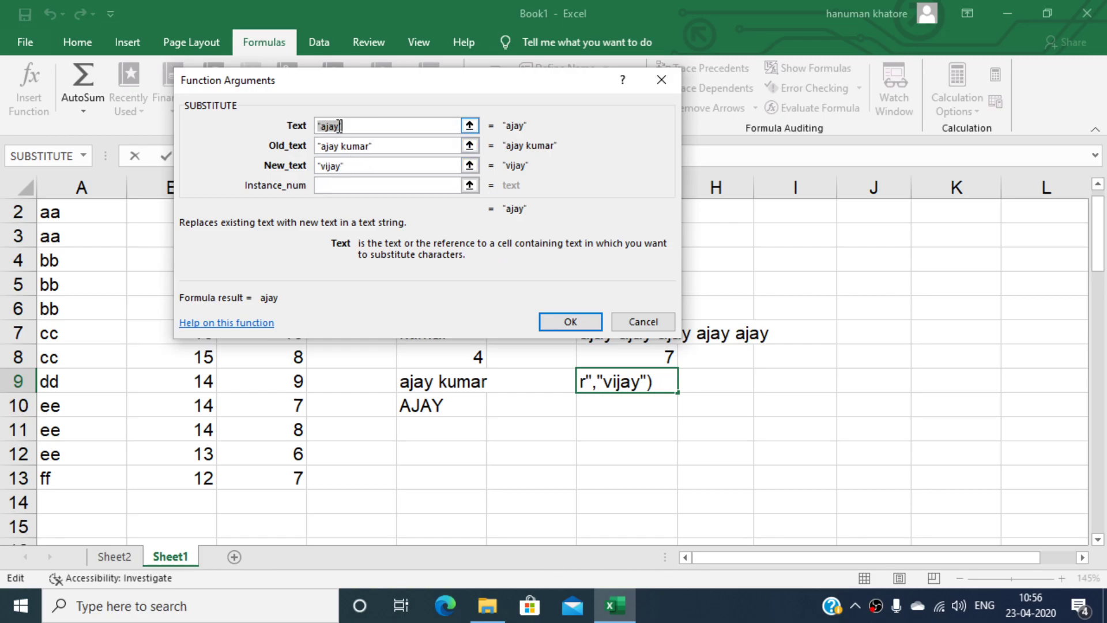
Correct the arguments to Text 'ajay kumar', Old_text 'ajay', New_text 'vijay' and confirm
click(373, 146)
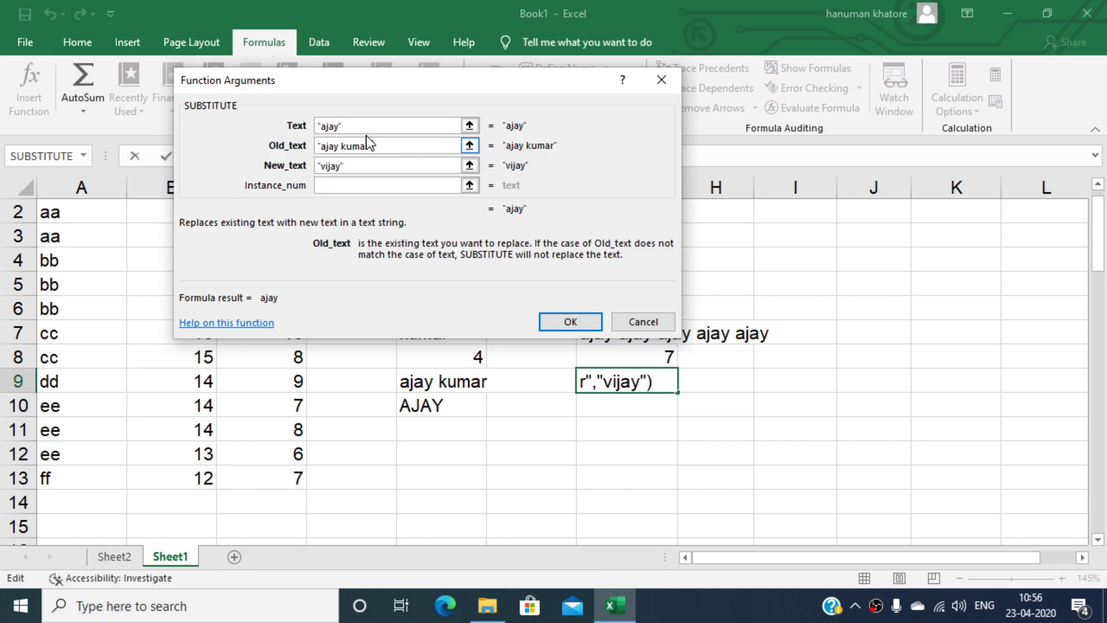
click(349, 126)
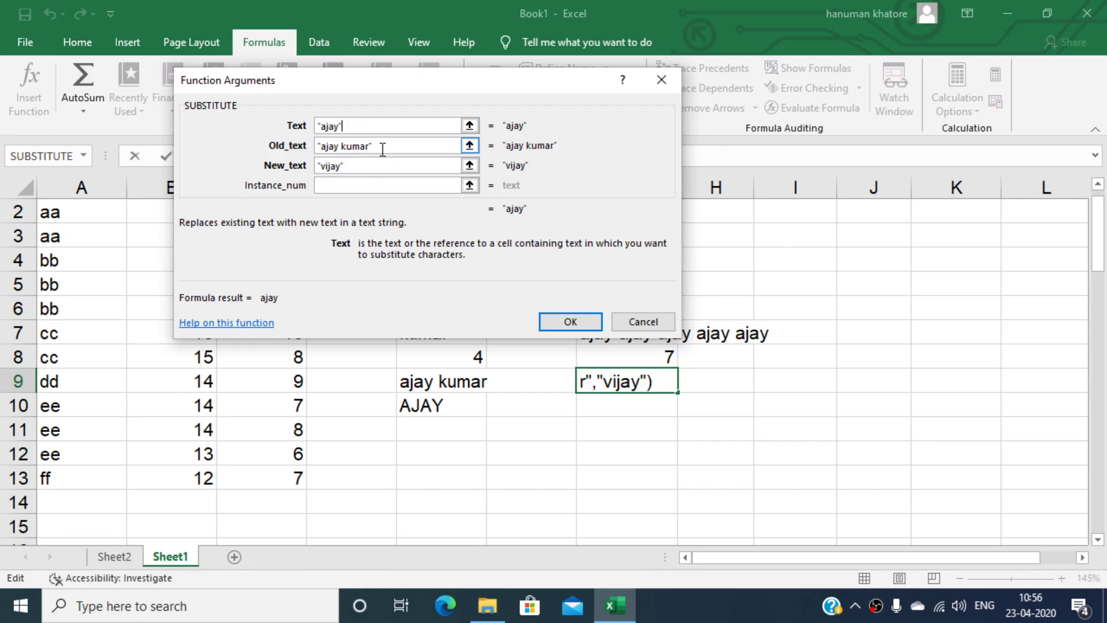
key(BackSpace)
text(kumar)
key(Tab)
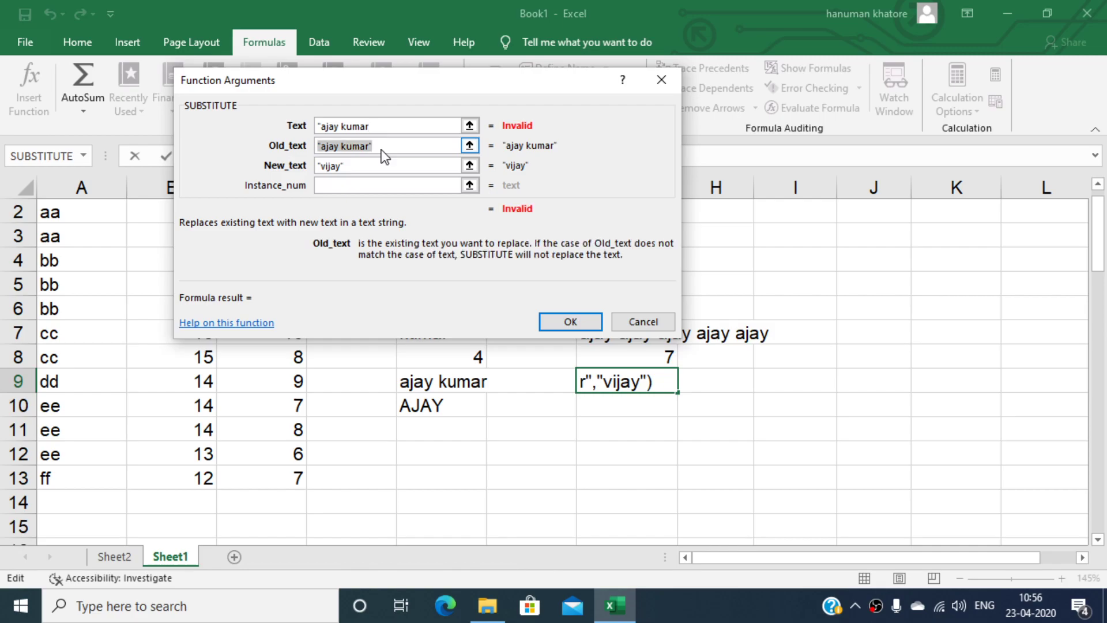
text(ajay)
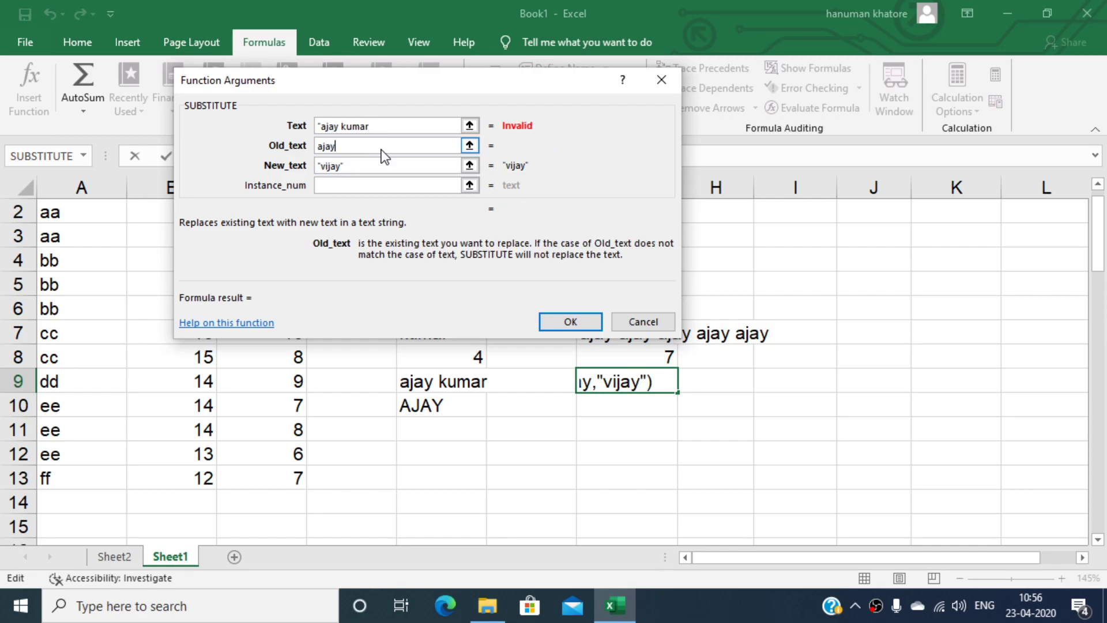
key(Tab)
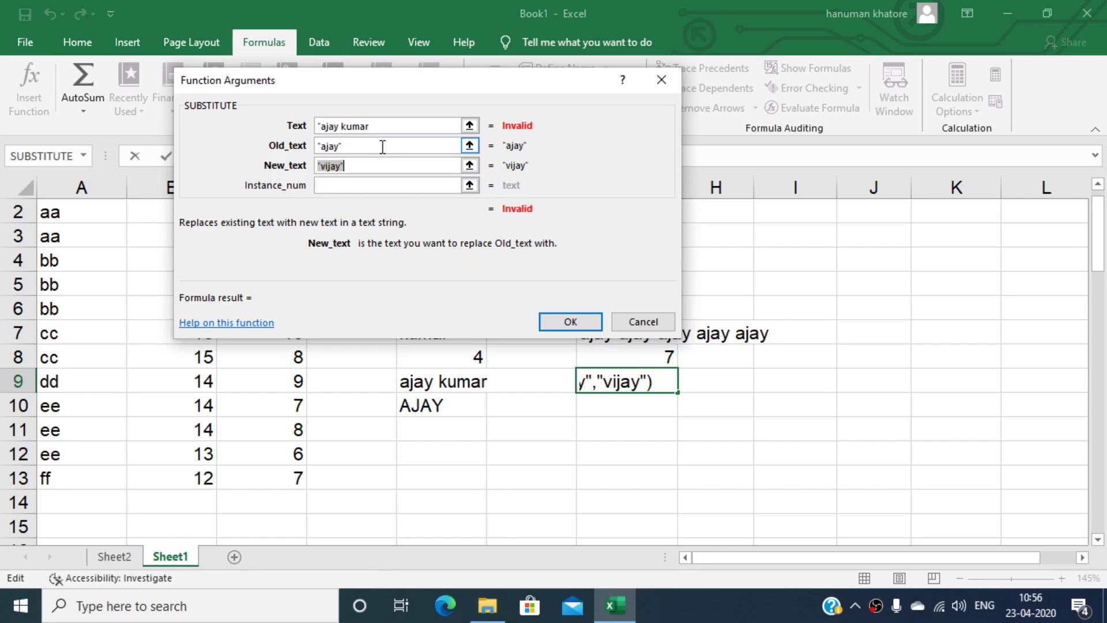
click(322, 126)
key(BackSpace)
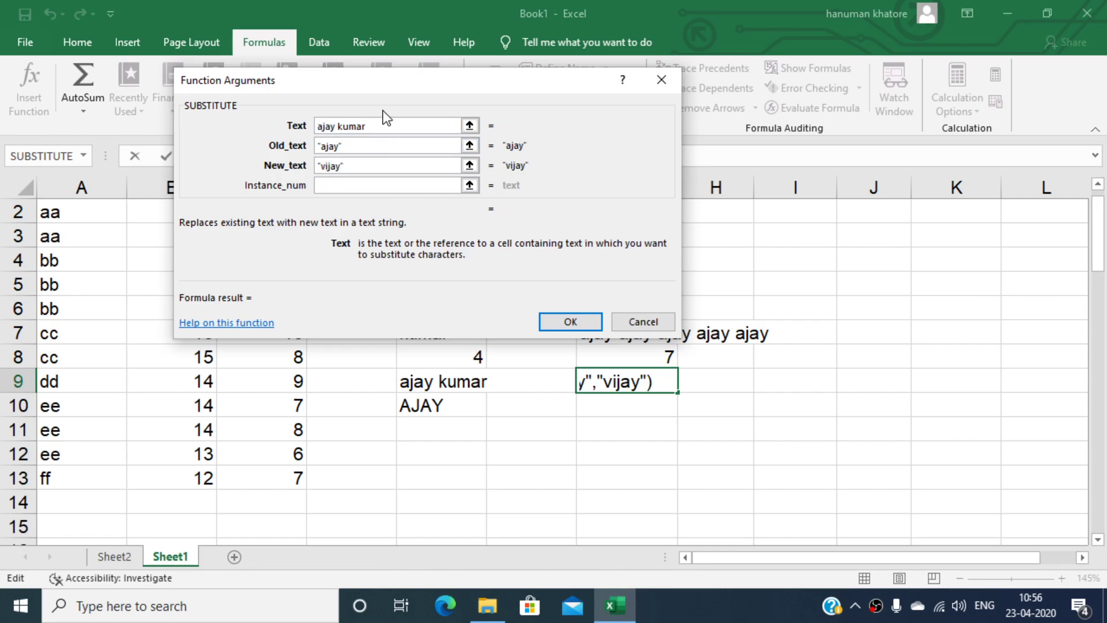
click(378, 148)
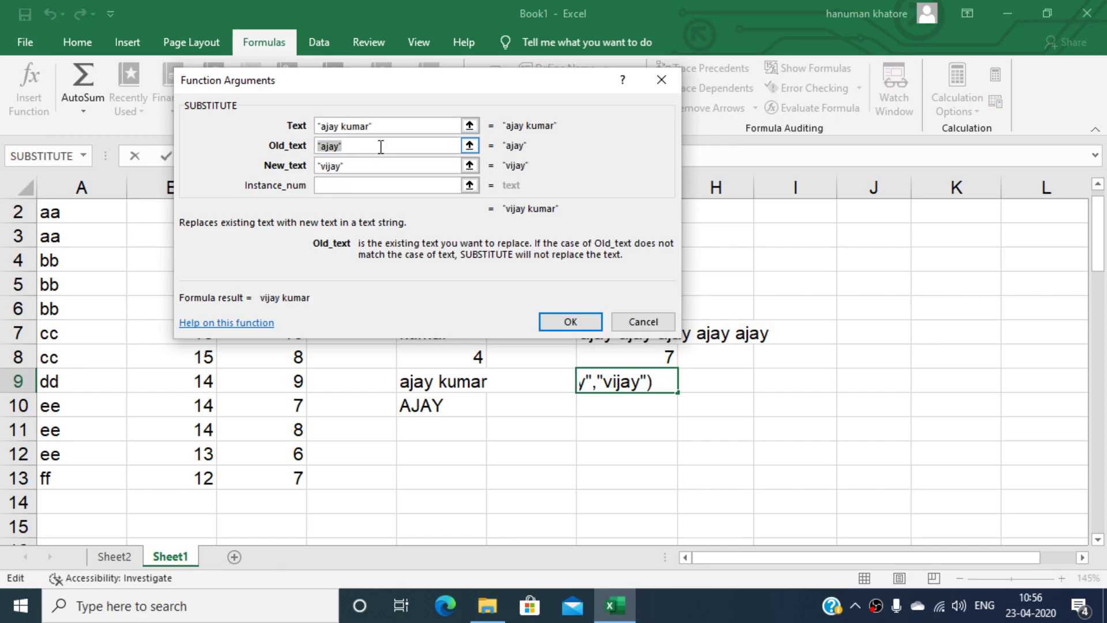
click(355, 167)
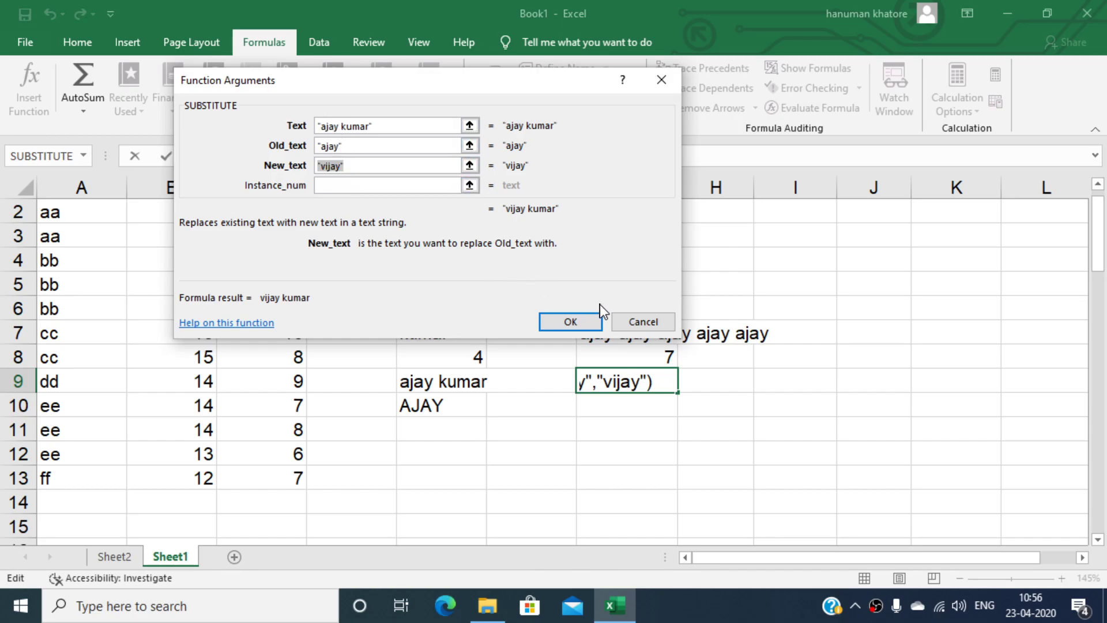
click(587, 320)
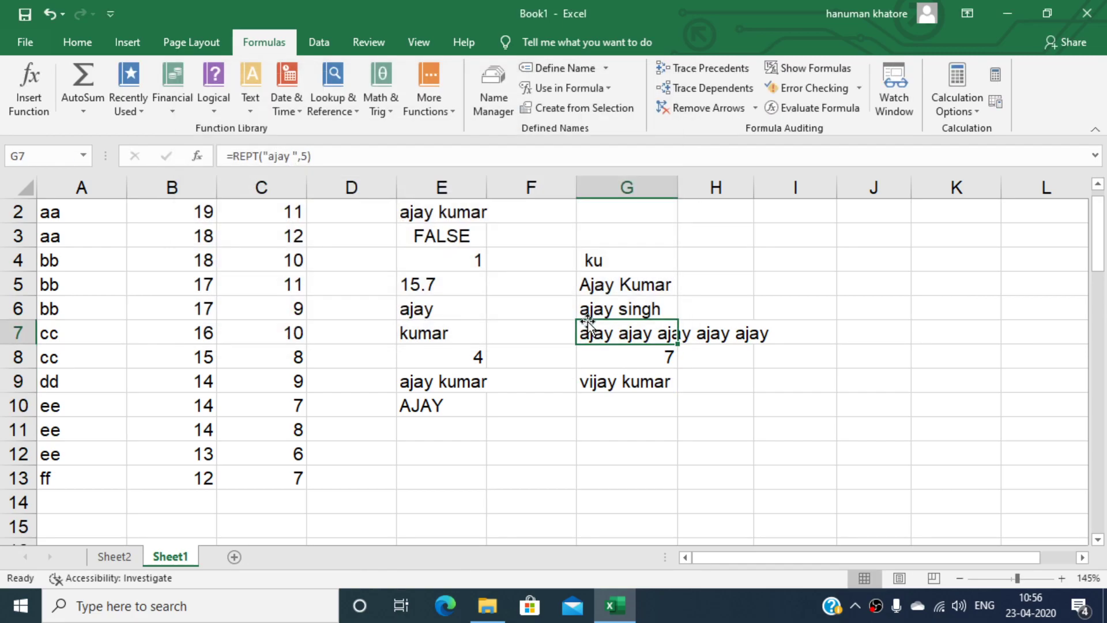
click(614, 385)
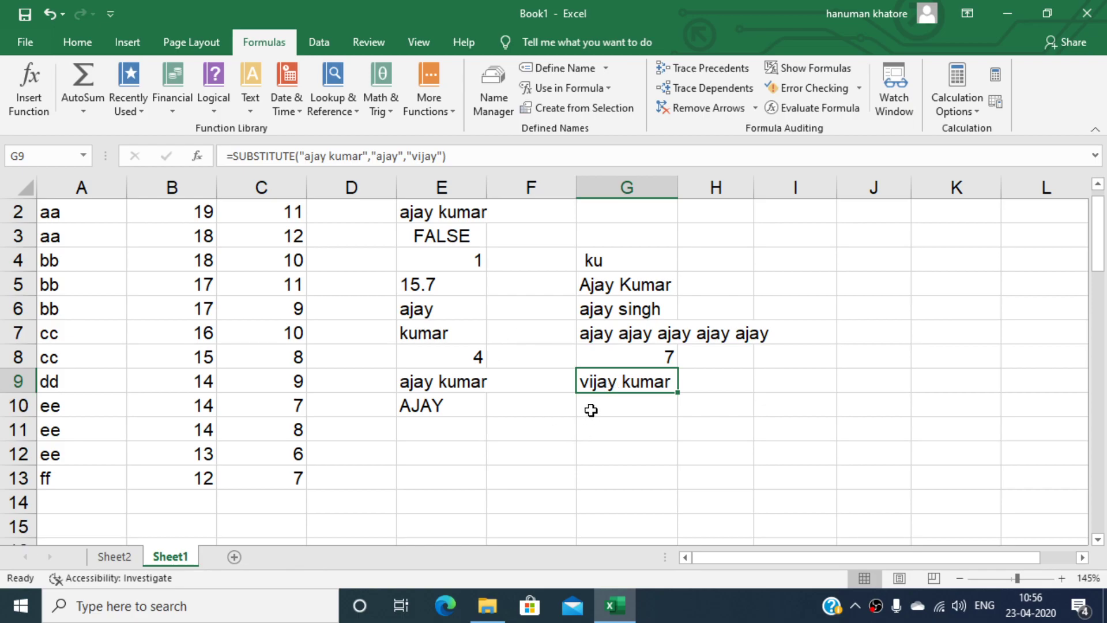
click(591, 410)
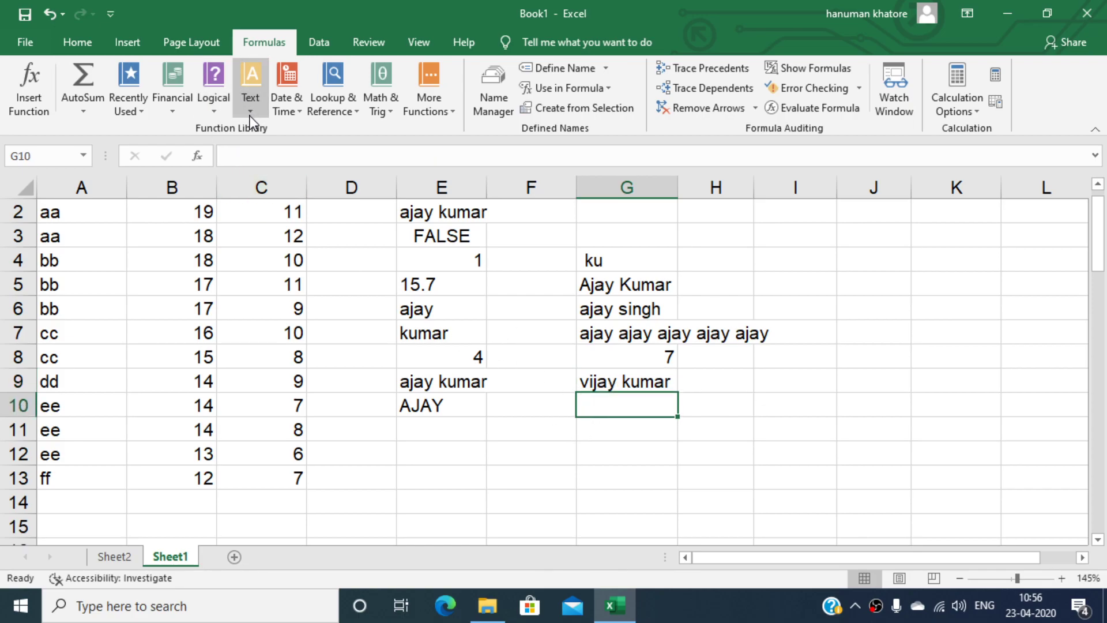
Insert TEXT in G10 with value today() and format 'mm/dd/yy'
click(249, 95)
scroll(334, 437, down, 2)
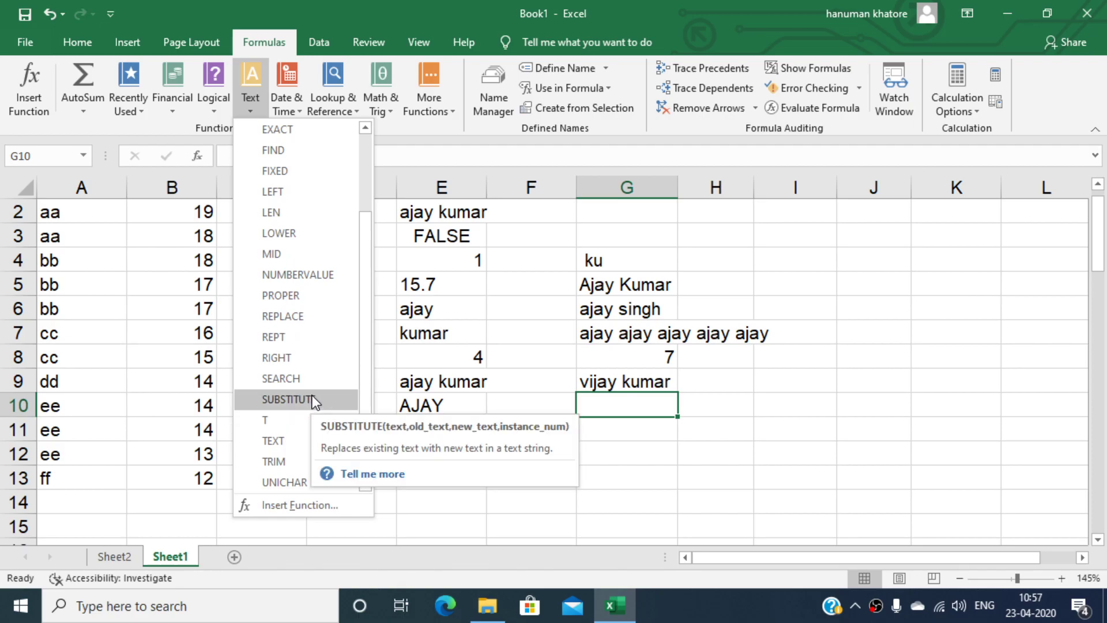
click(298, 442)
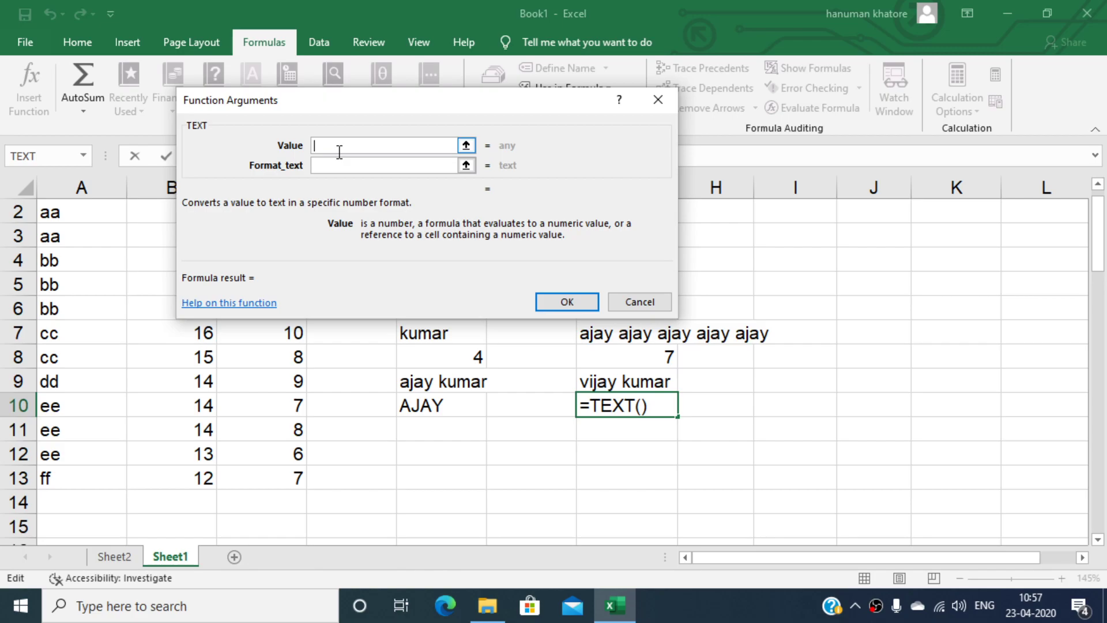
key(Tab)
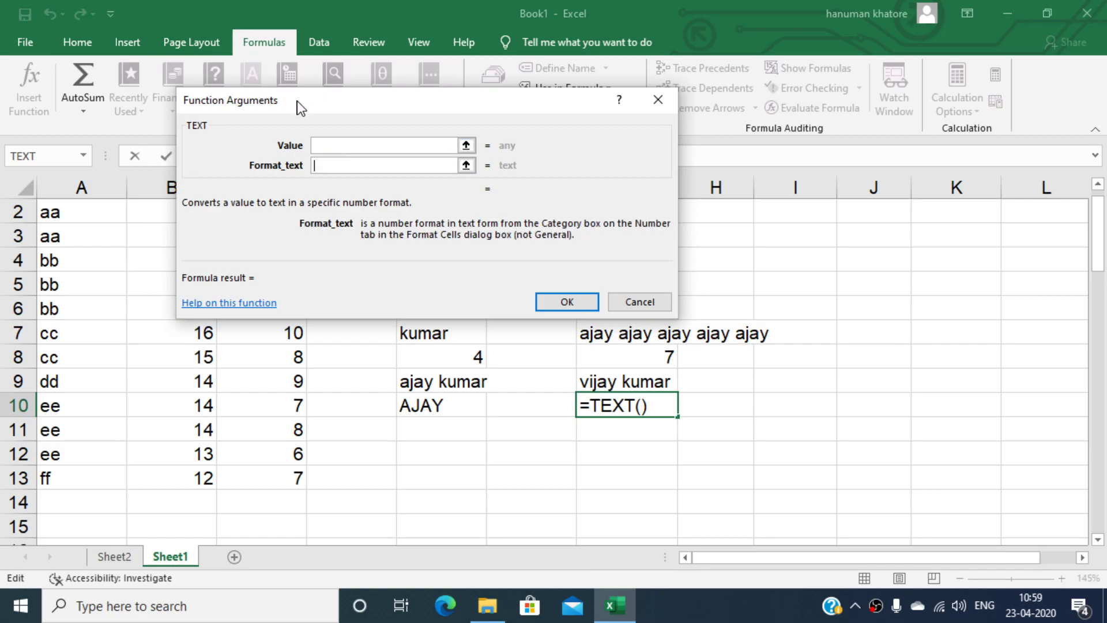
click(336, 148)
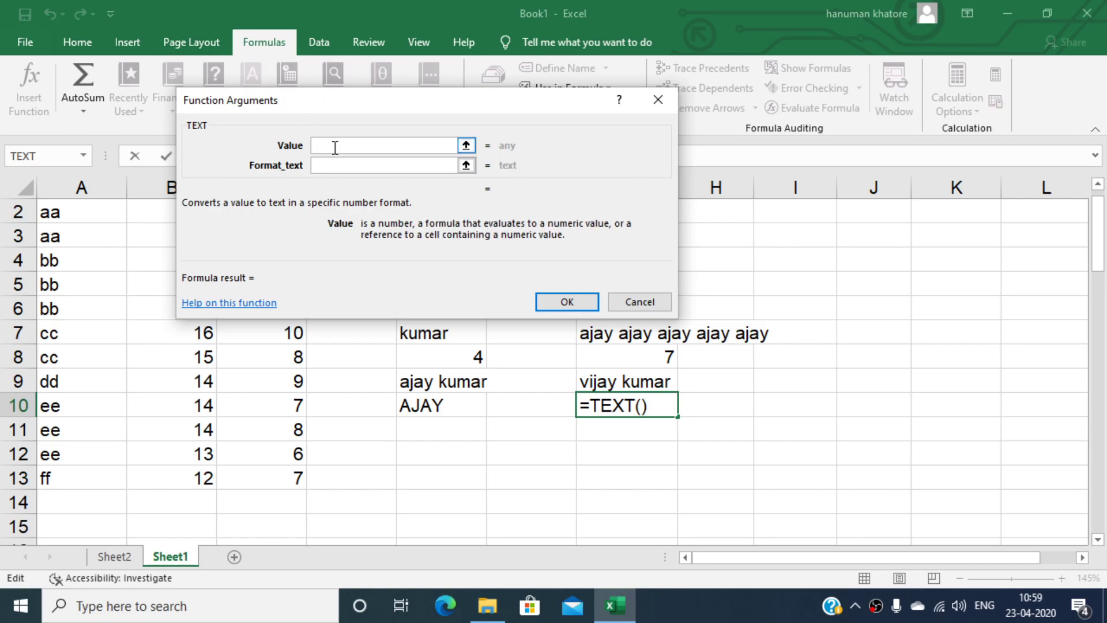
text(toda)
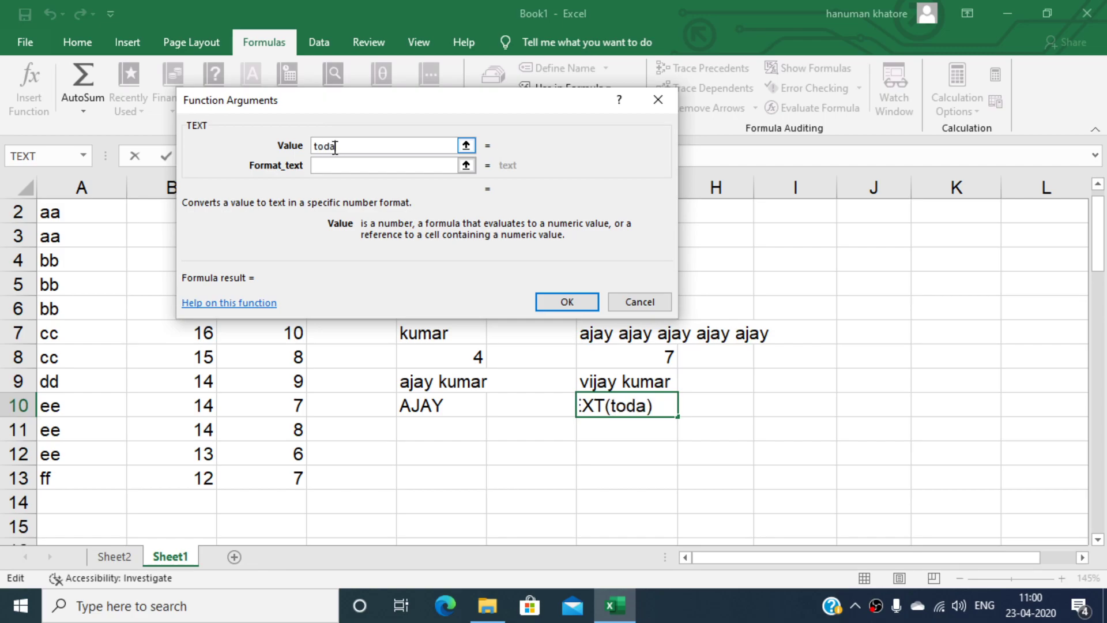
text(y())
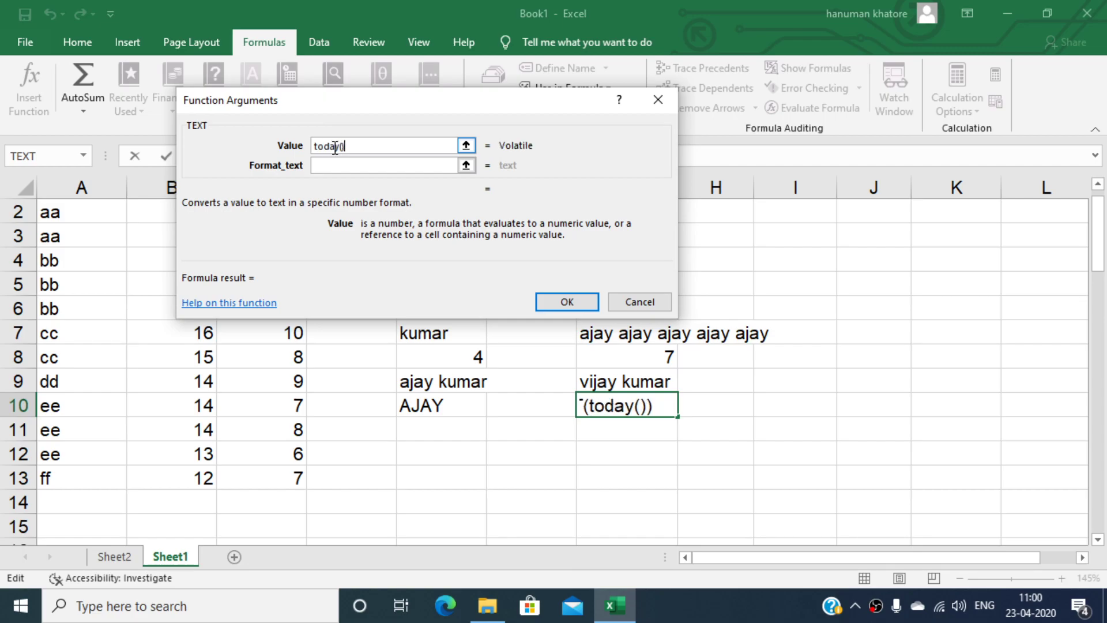
key(Tab)
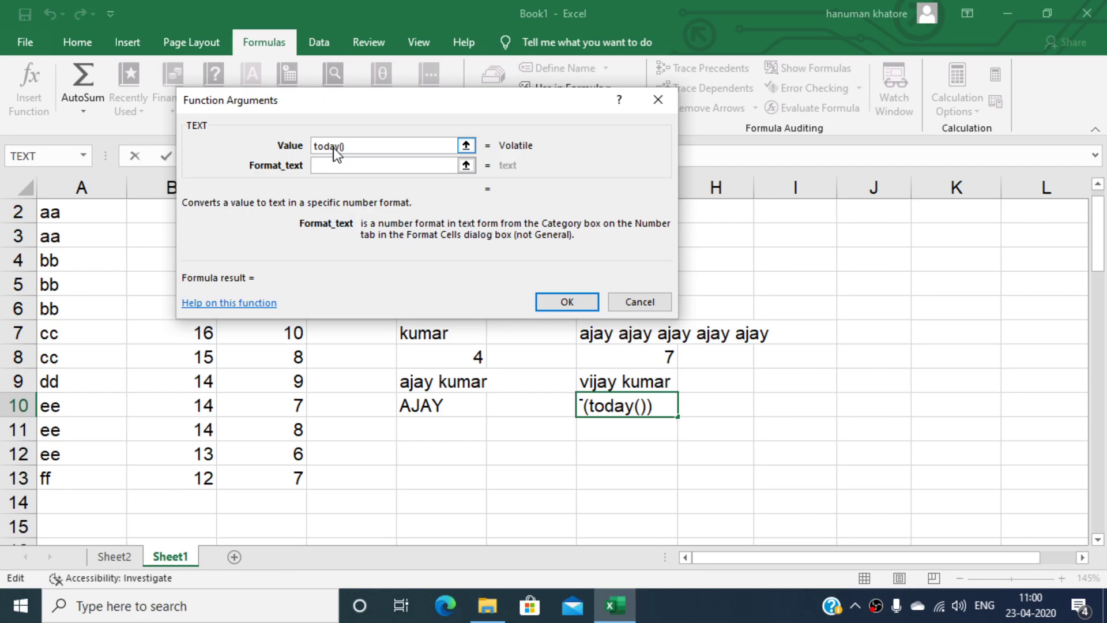
text(mm)
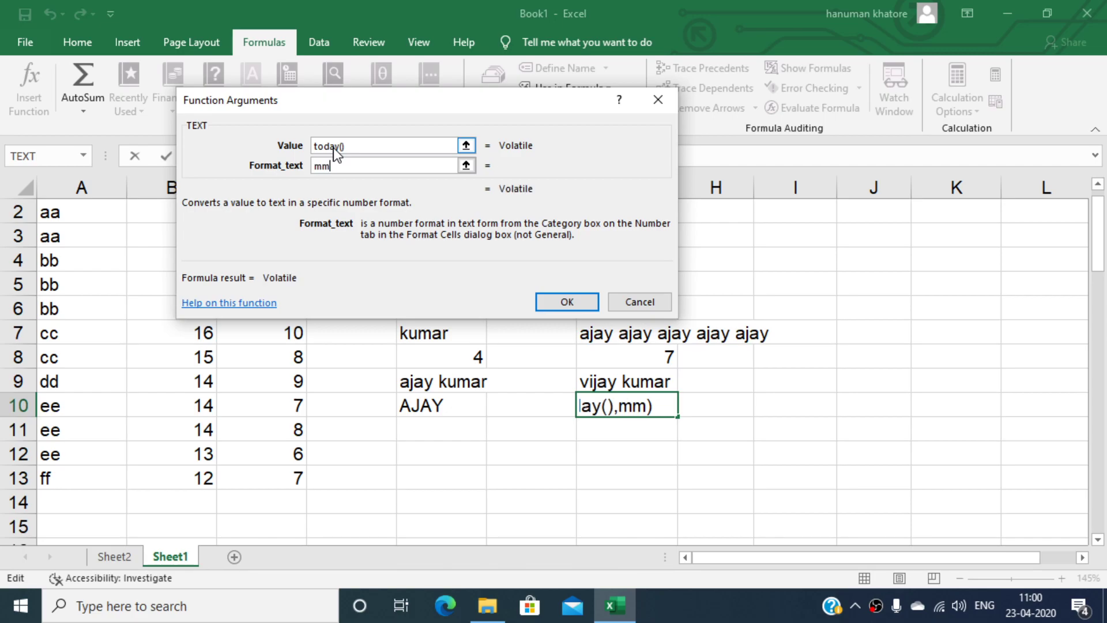
text(?dd)
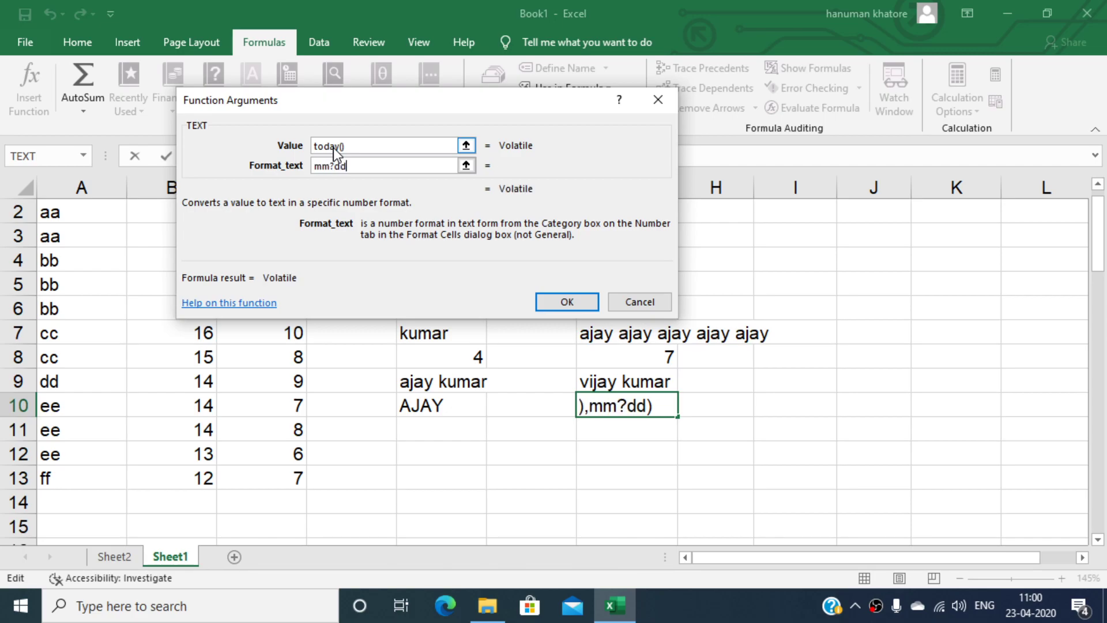
text(?)
key(BackSpace)
key(BackSpace)
key(BackSpace)
key(BackSpace)
text(/)
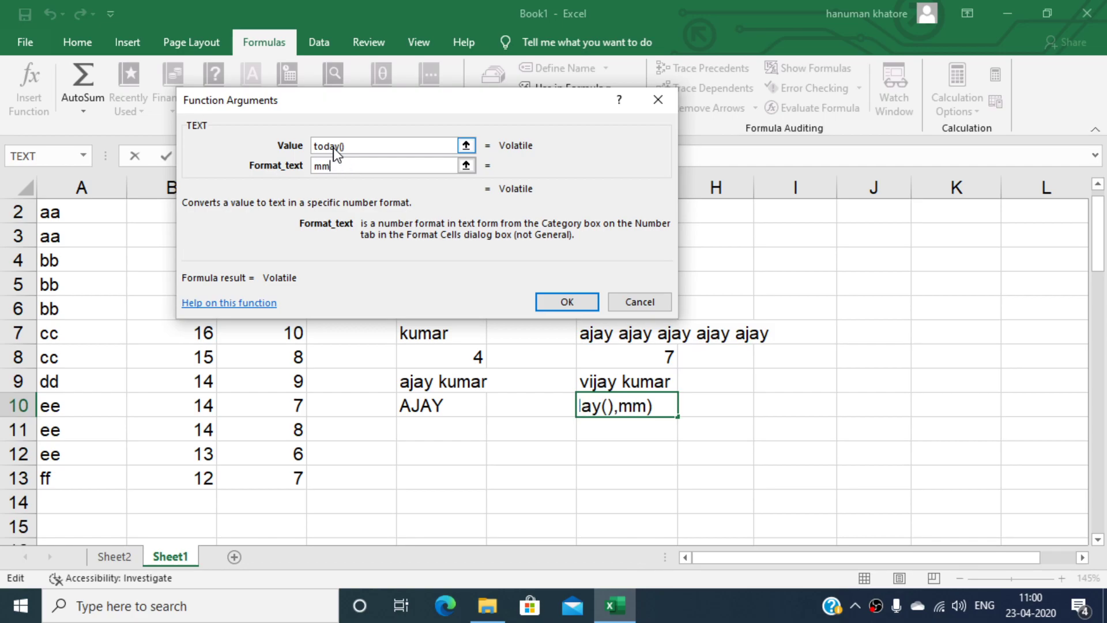
text(dd/yy)
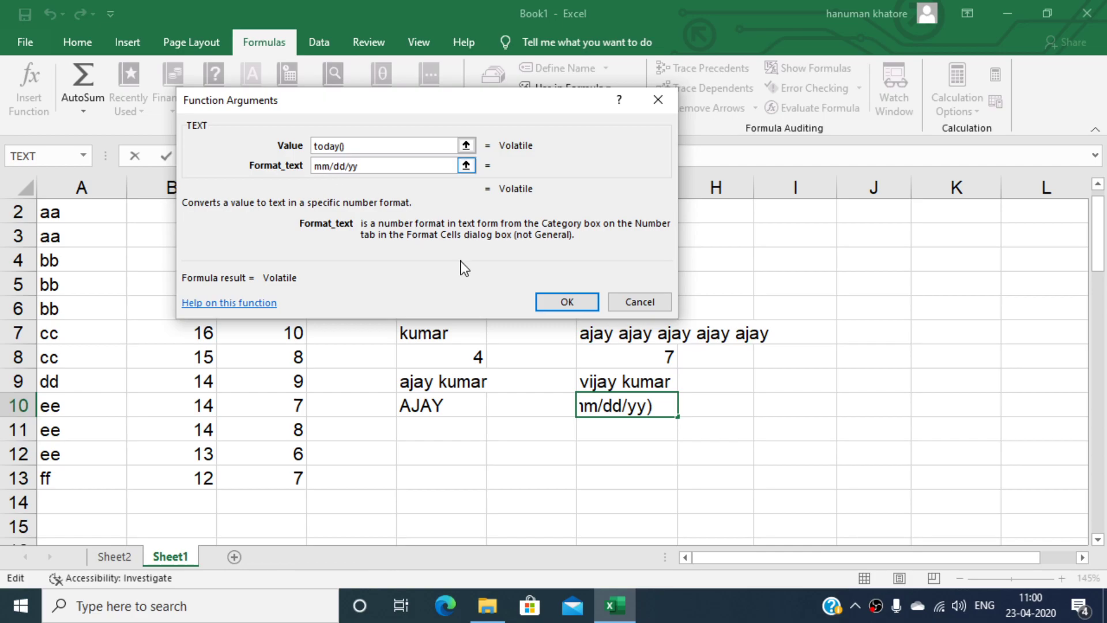
click(541, 302)
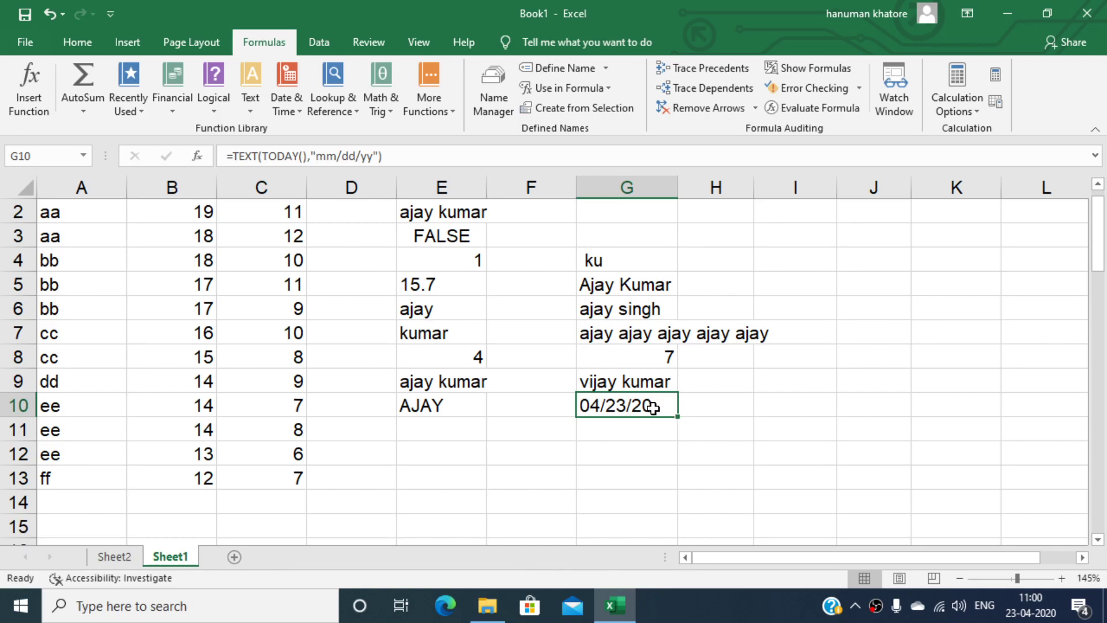
Change G10's format to 'mm/dd/yyyy' so it shows 04/23/2020
click(395, 154)
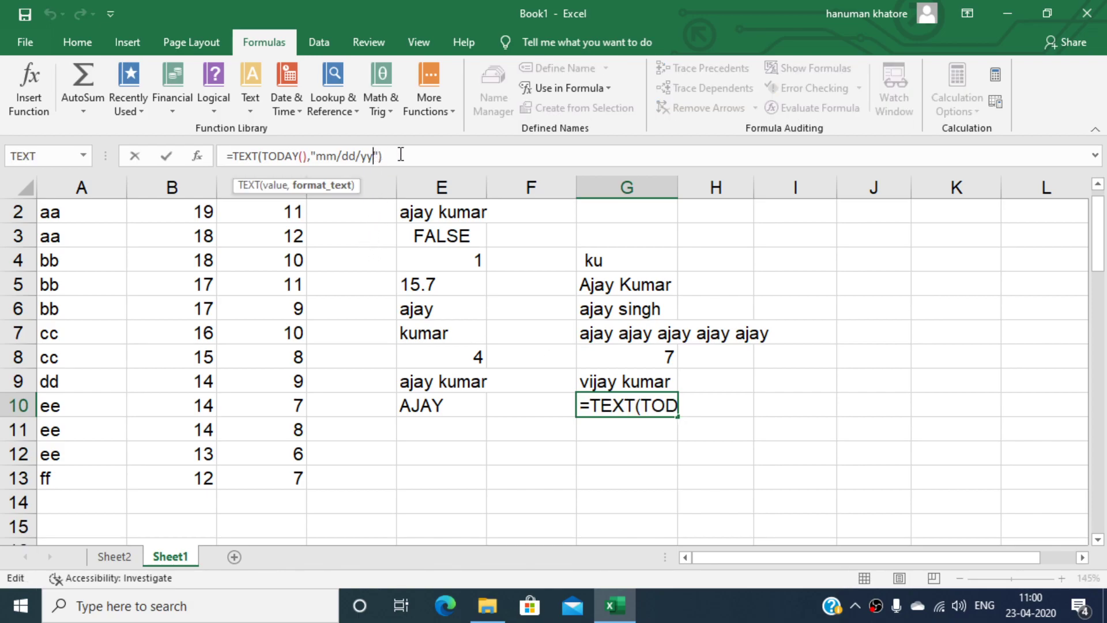
text(yy)
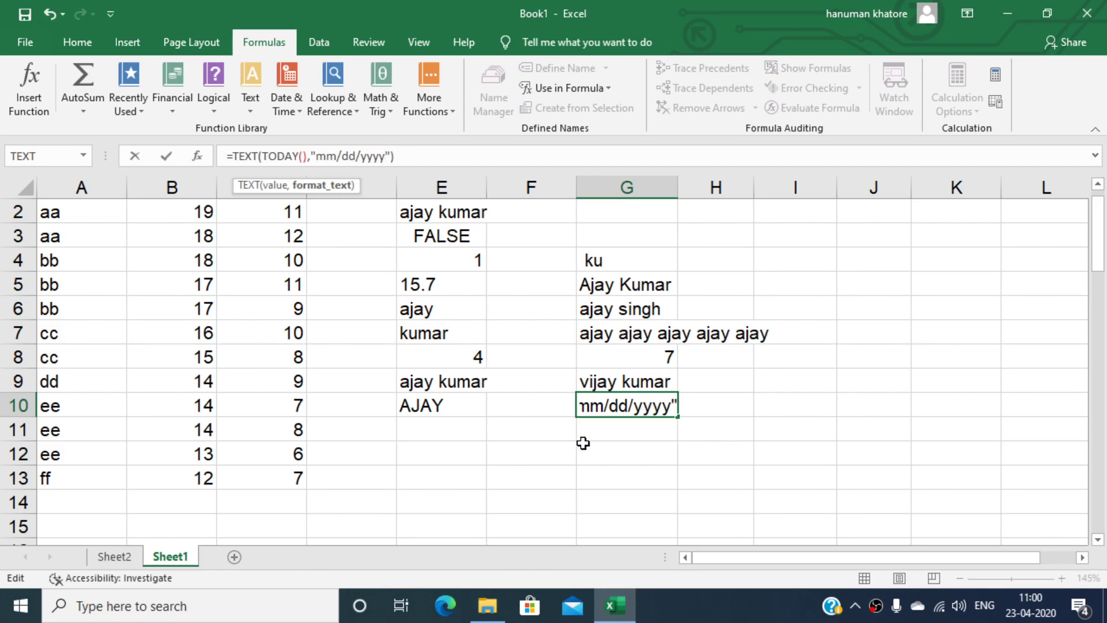
click(607, 441)
key(Up)
key(Up)
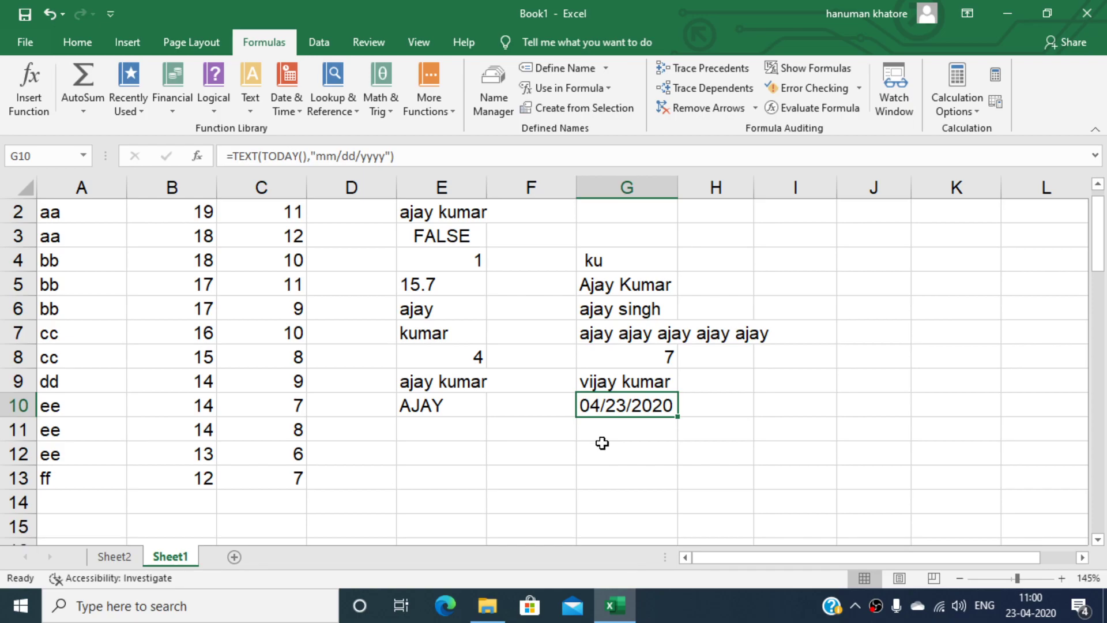
double_click(618, 428)
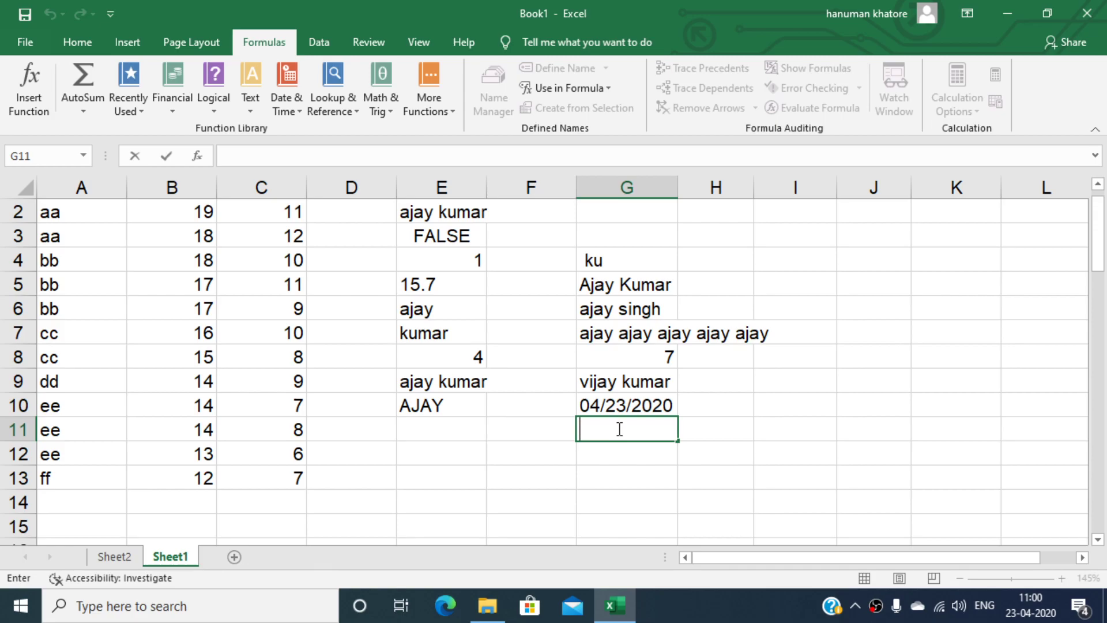
Insert TRIM in G11 on the text 'ajay kumar' in place of the C10 reference
click(250, 92)
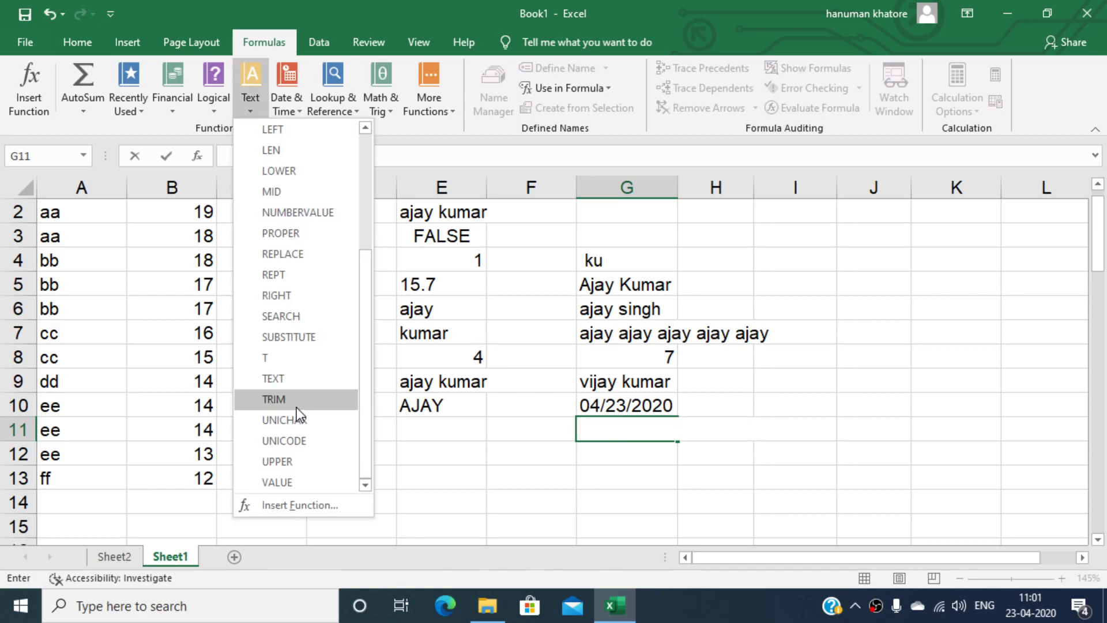
click(300, 401)
click(300, 407)
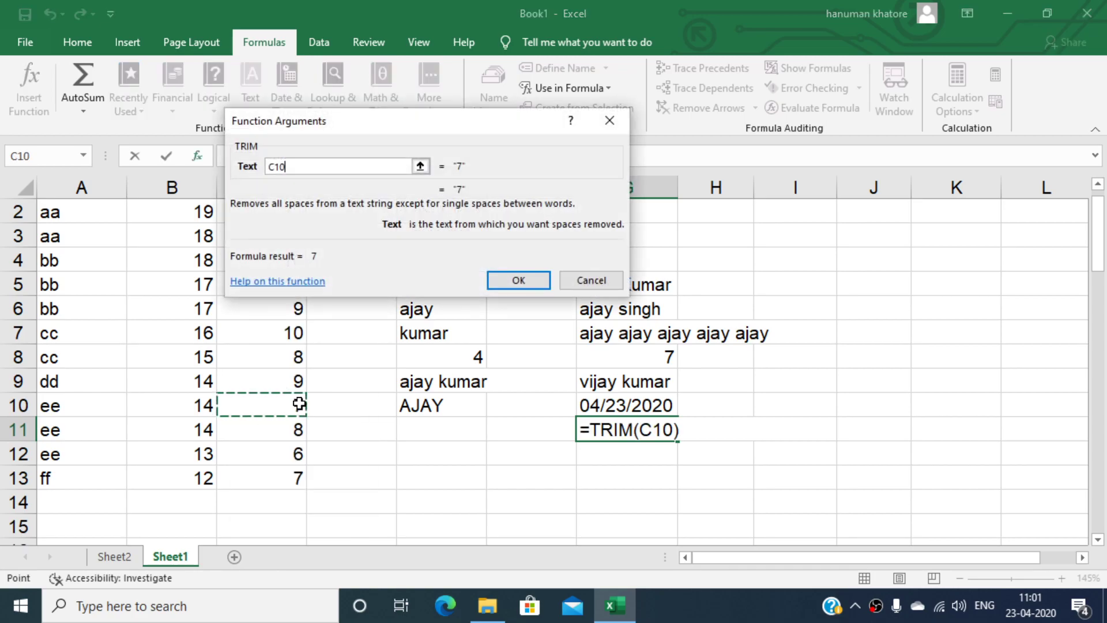
click(299, 168)
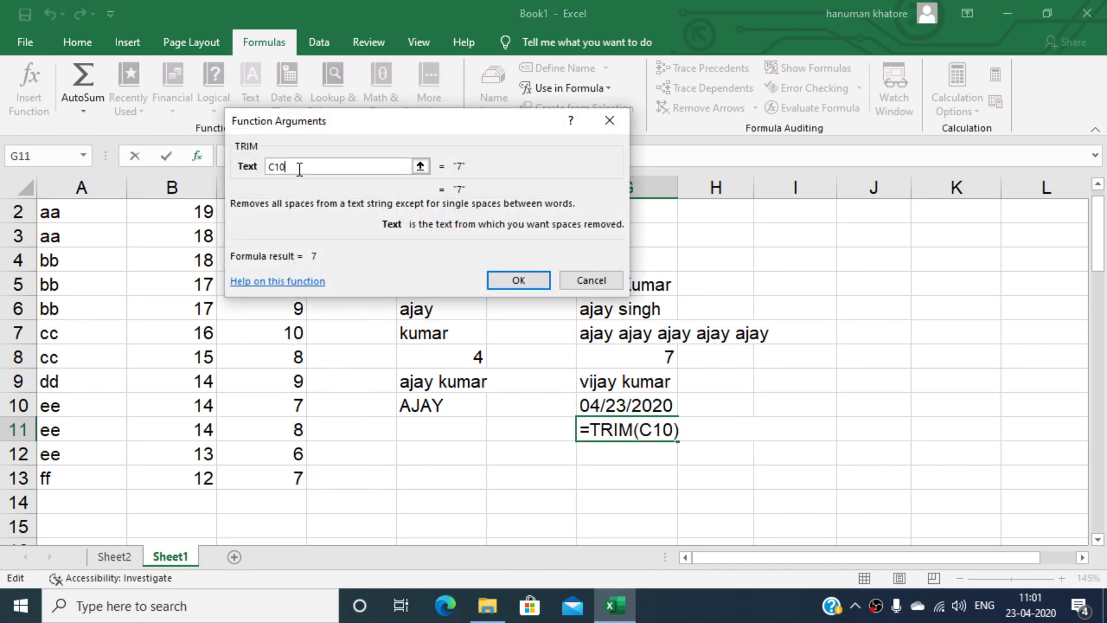
key(BackSpace)
key(BackSpace)
key(BackSpace)
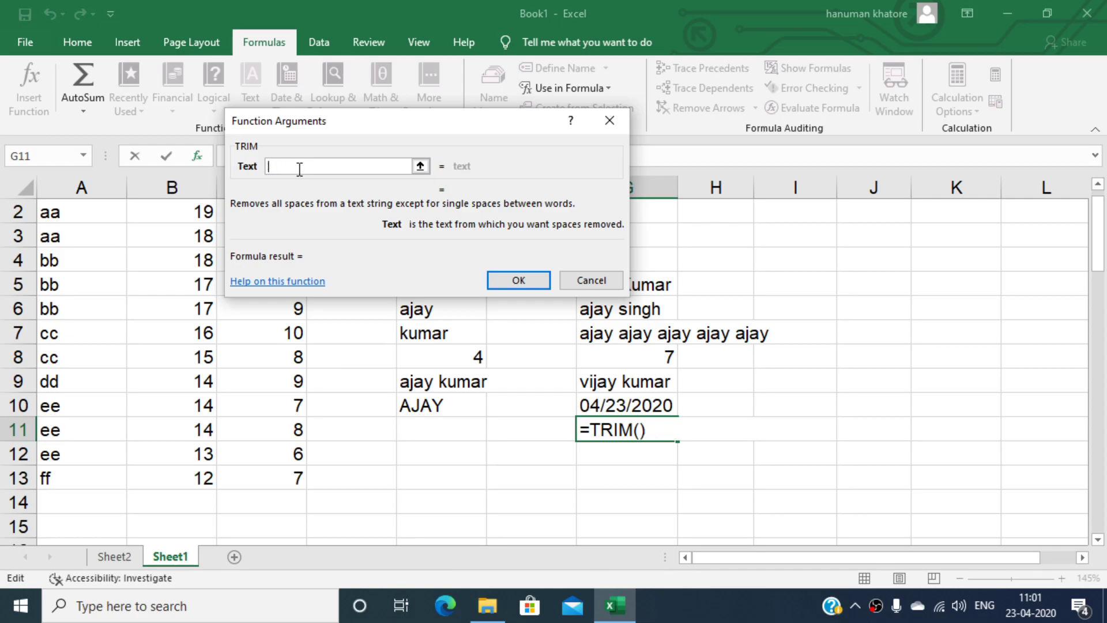
text(ajay  kumar)
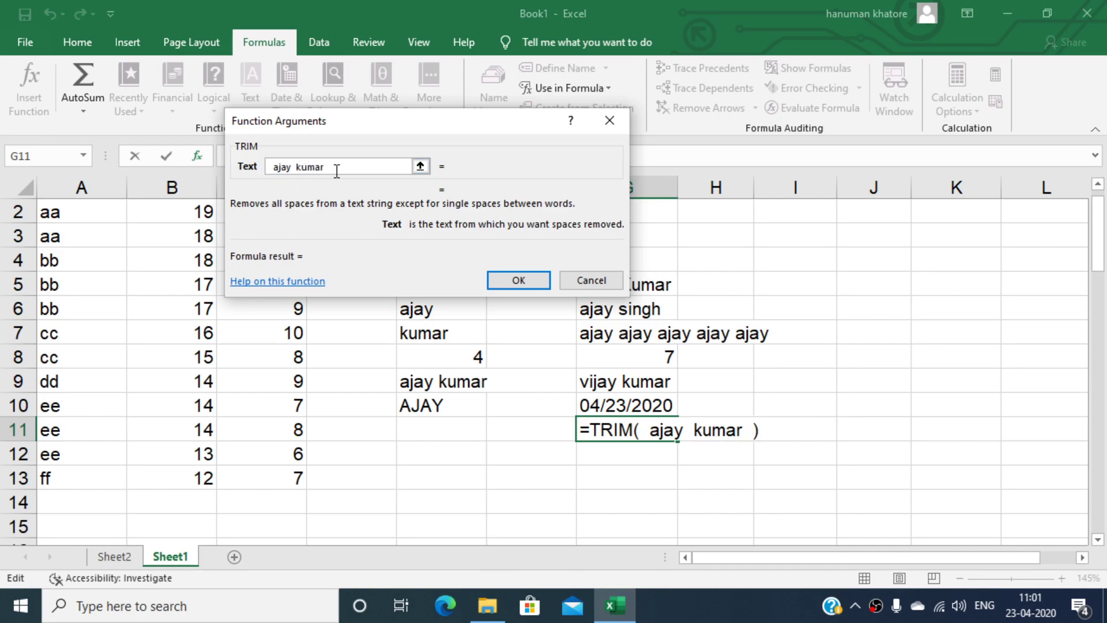
click(536, 282)
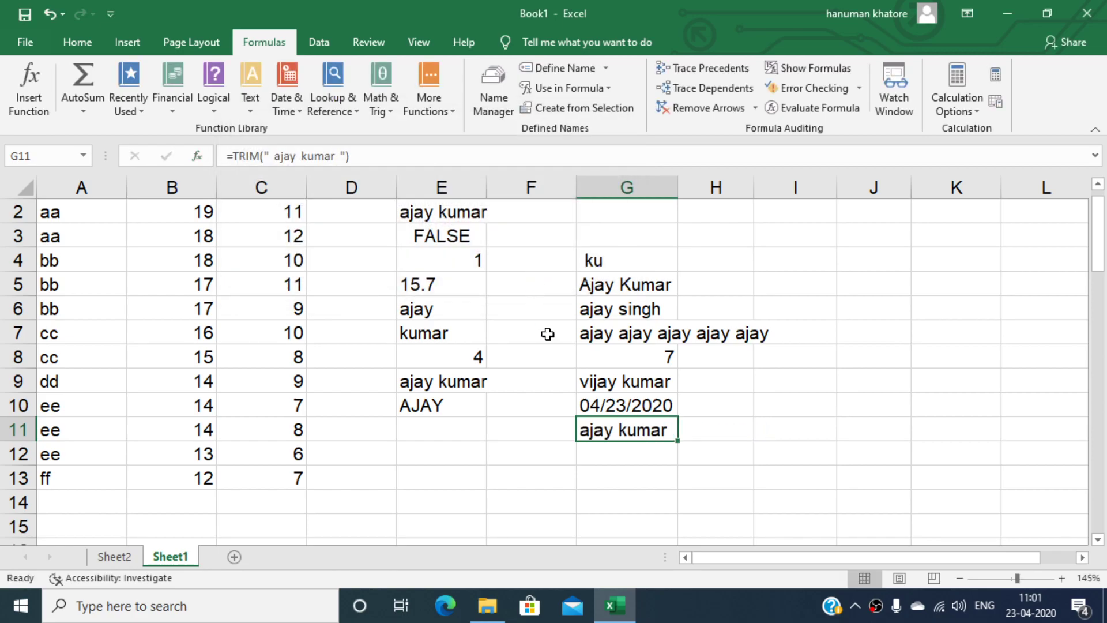
Add extra spacing inside G11's TRIM text and commit the formula
click(269, 156)
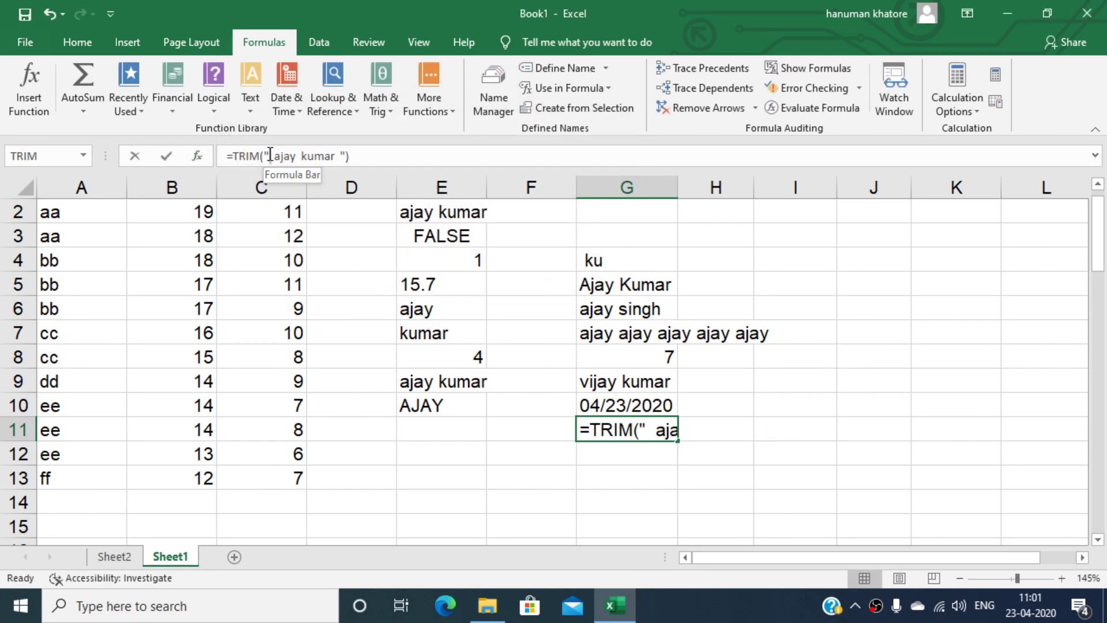
double_click(333, 157)
click(336, 157)
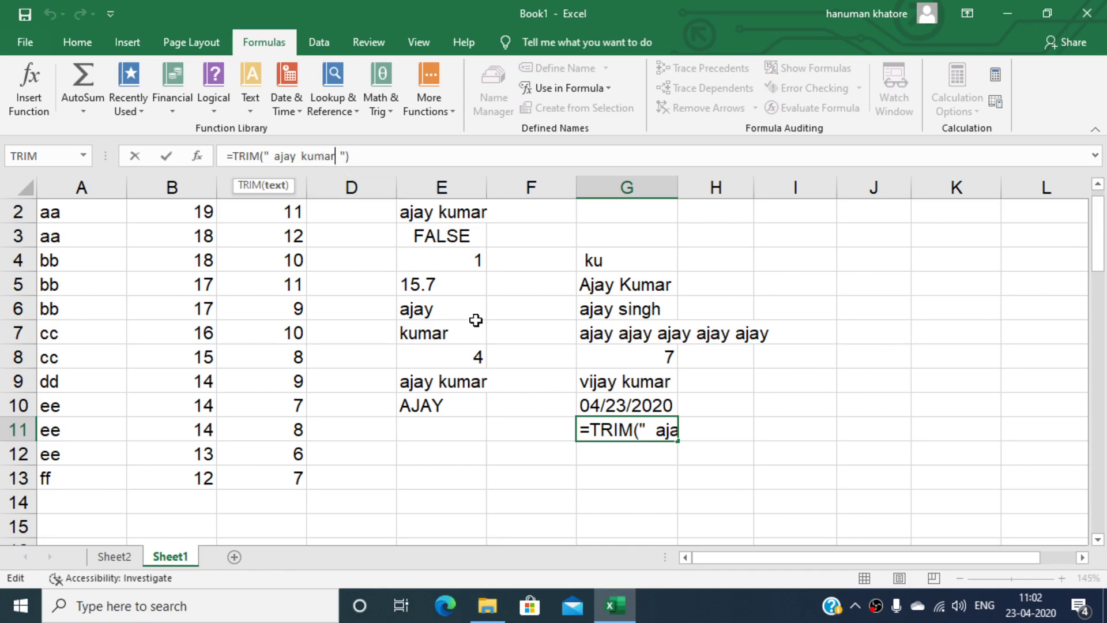
click(622, 454)
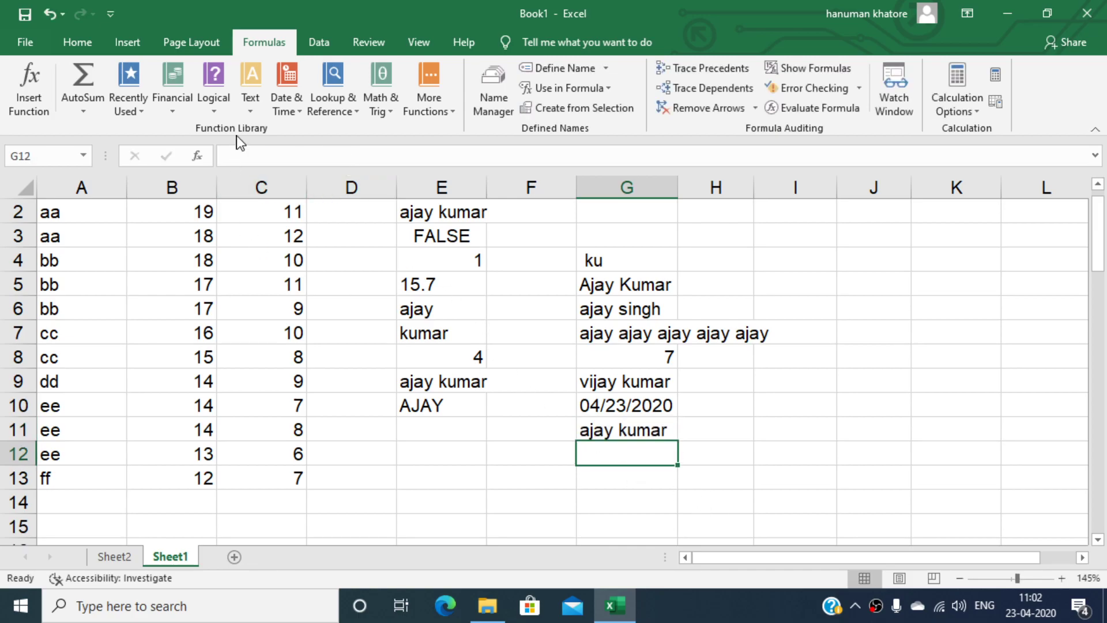
Insert VALUE in G12 with text 'A', which produces #VALUE!
click(249, 102)
scroll(326, 413, down, 3)
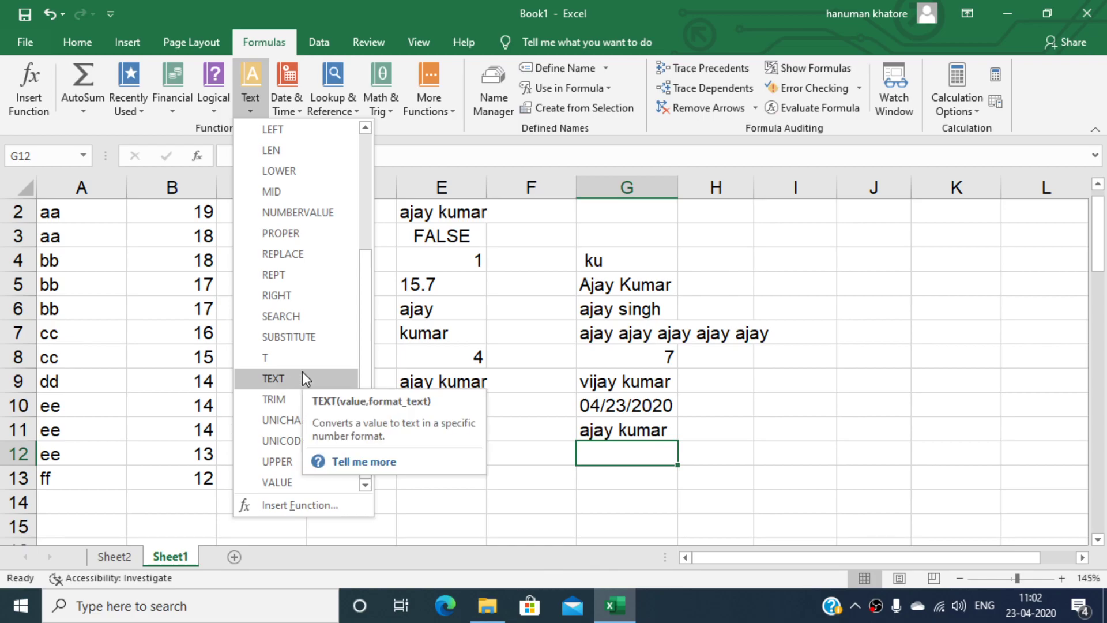
click(277, 482)
click(291, 486)
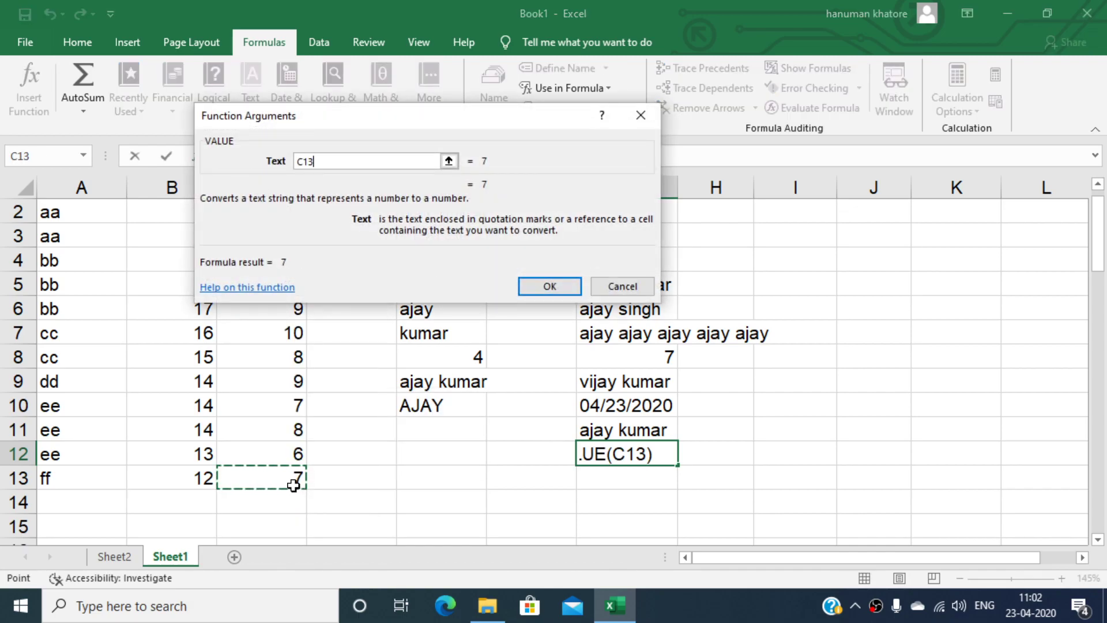
key(BackSpace)
key(BackSpace)
key(BackSpace)
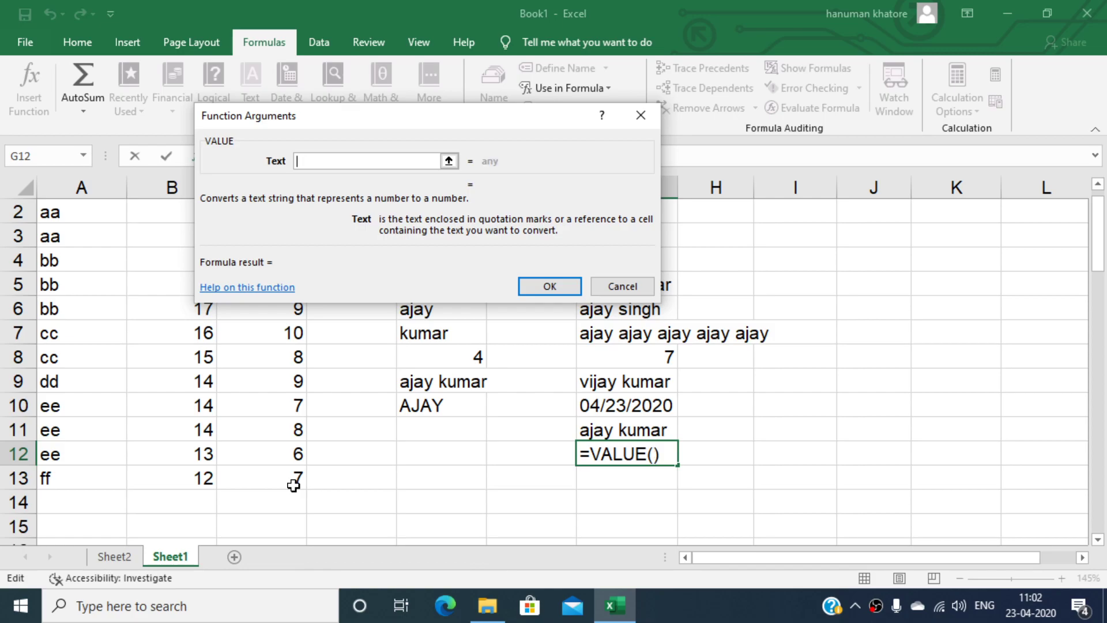
text(65)
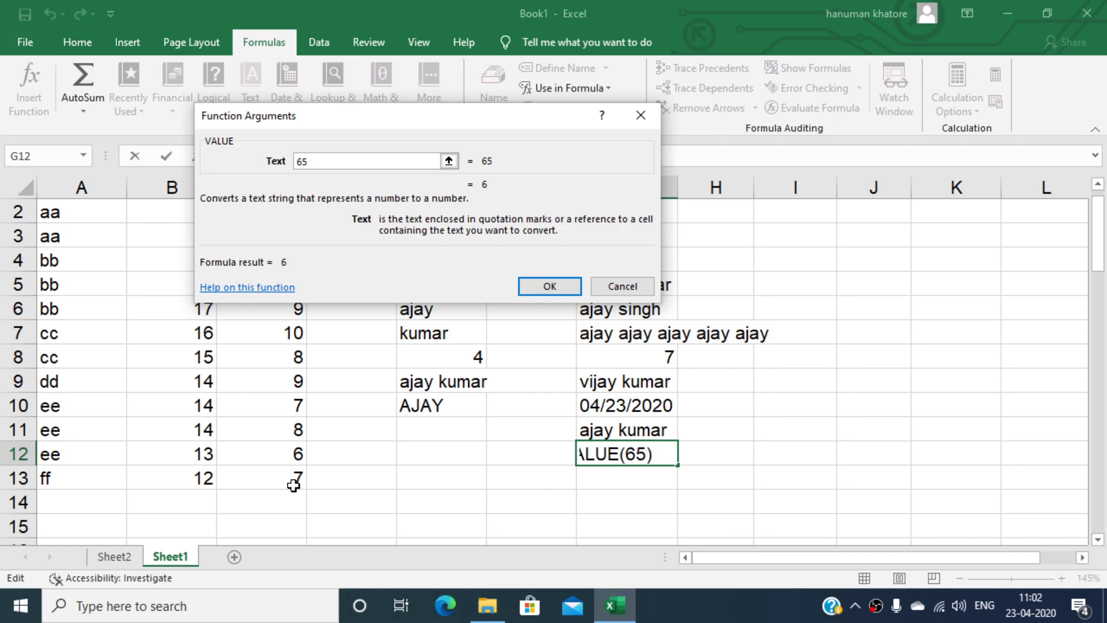
key(BackSpace)
key(BackSpace)
text(A)
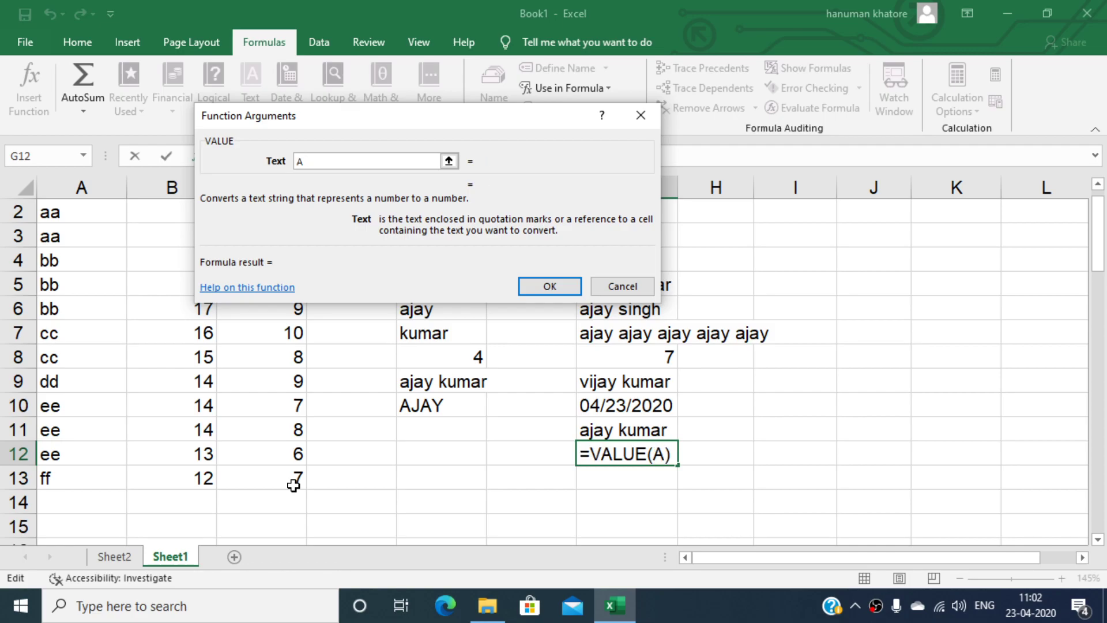
key(Tab)
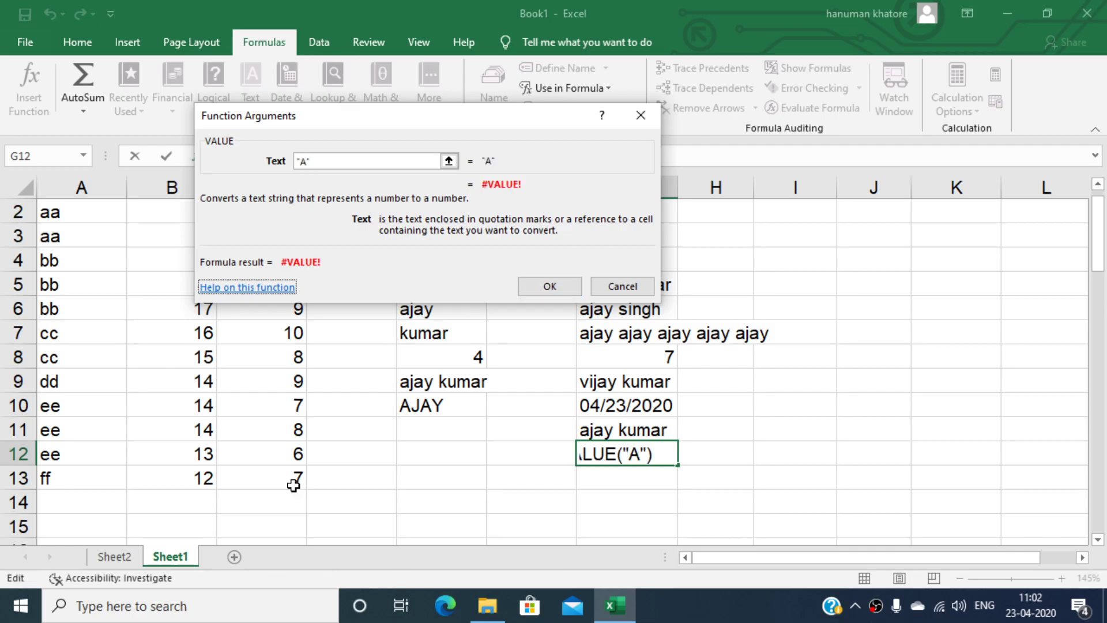
click(564, 293)
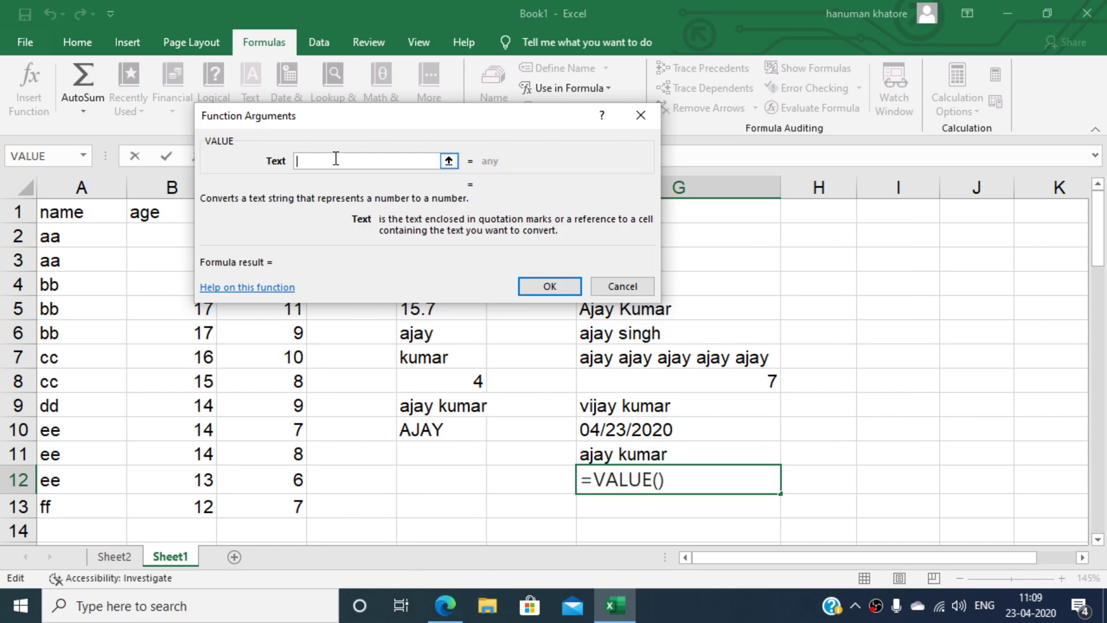
Change the VALUE argument to "1000"
text(1000)
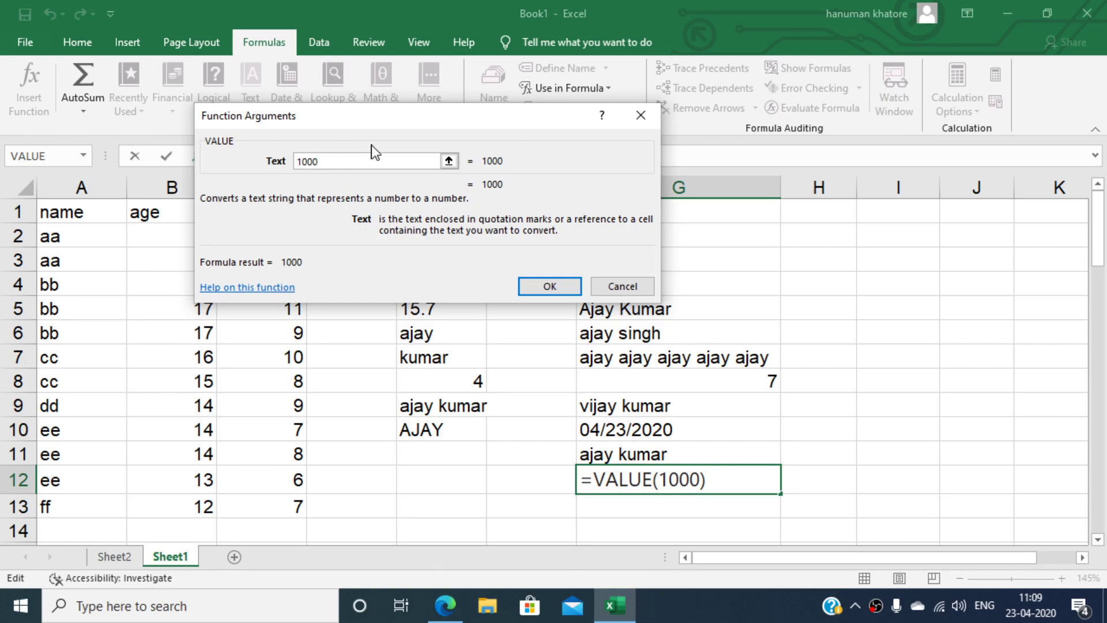
text(")
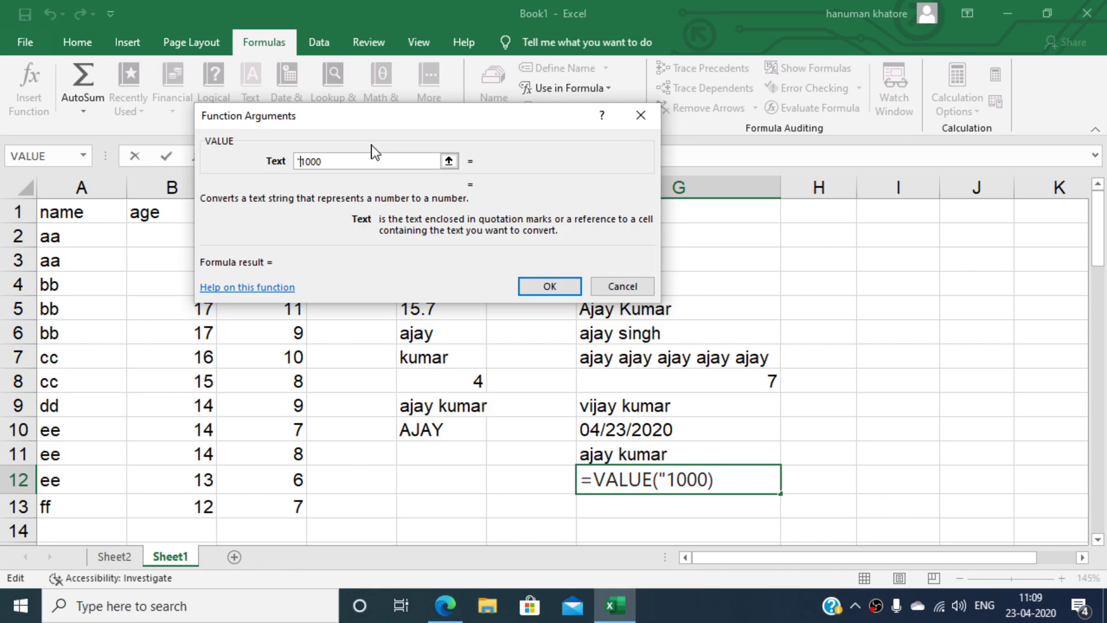
key(End)
text(")
click(551, 291)
Append -100 to G12's formula so it shows 900
click(552, 292)
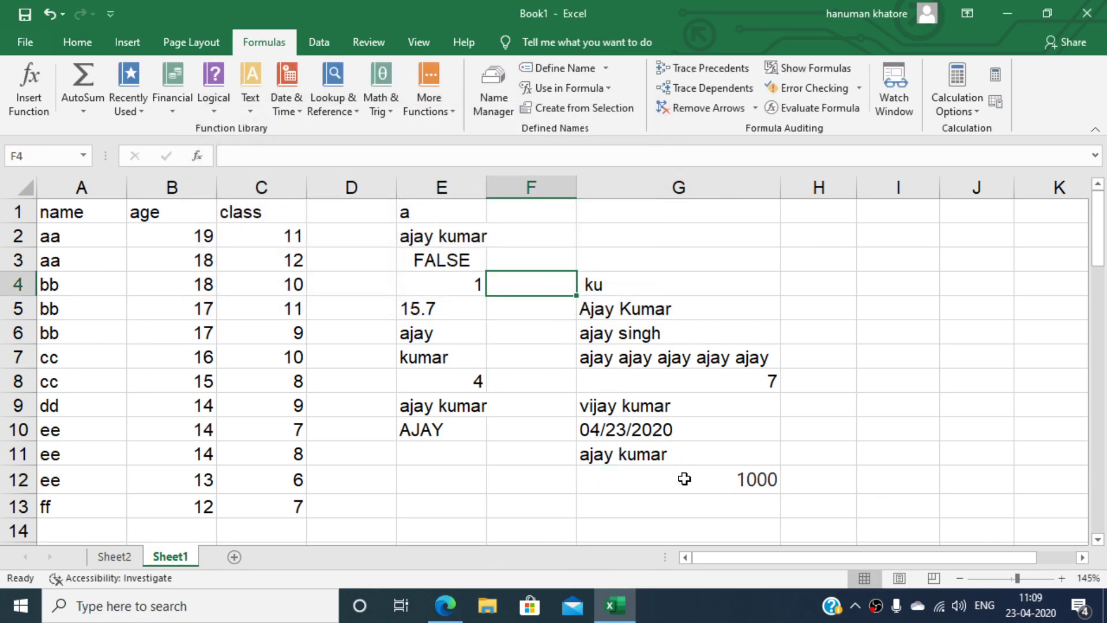
click(717, 476)
click(325, 159)
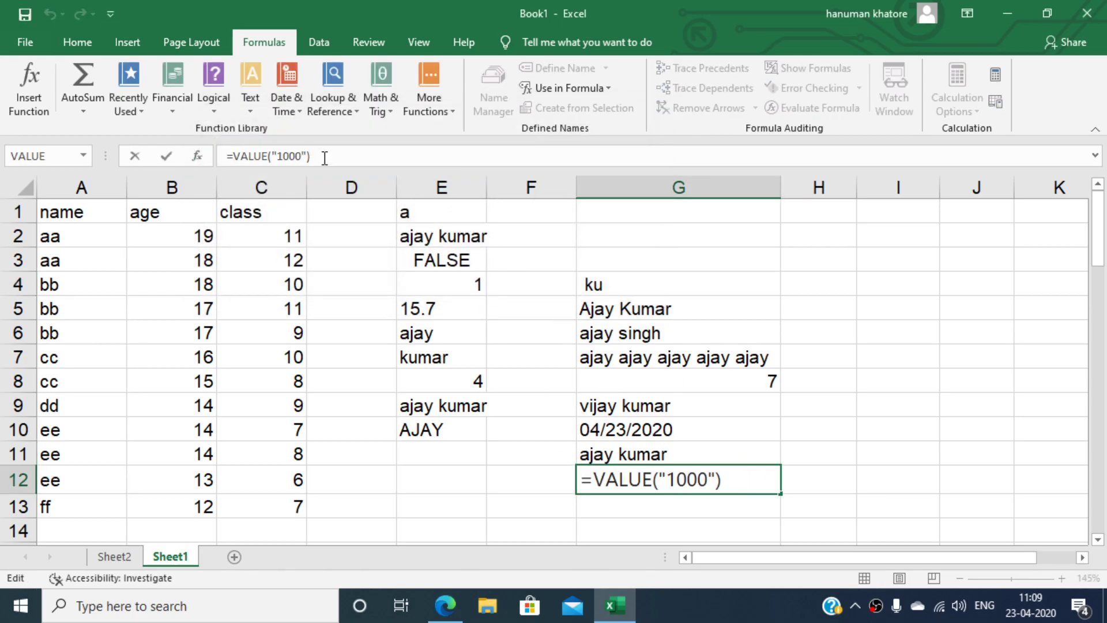
text(-100)
key(Return)
key(Up)
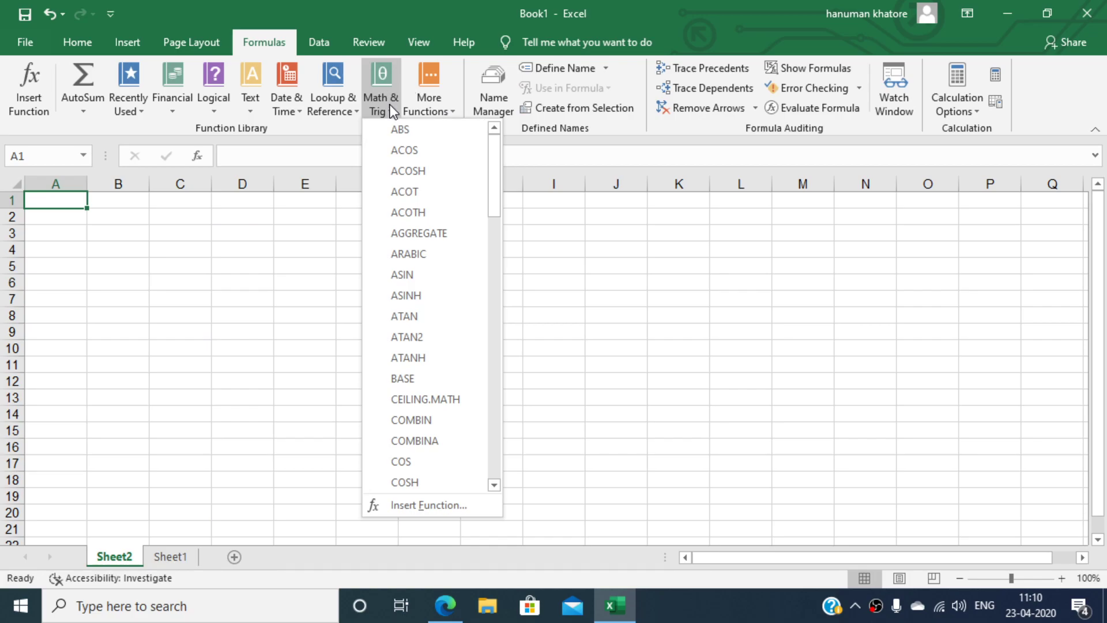
Insert =ABS(-12) into A1 so it shows 12
mouse_move(393, 130)
click(418, 130)
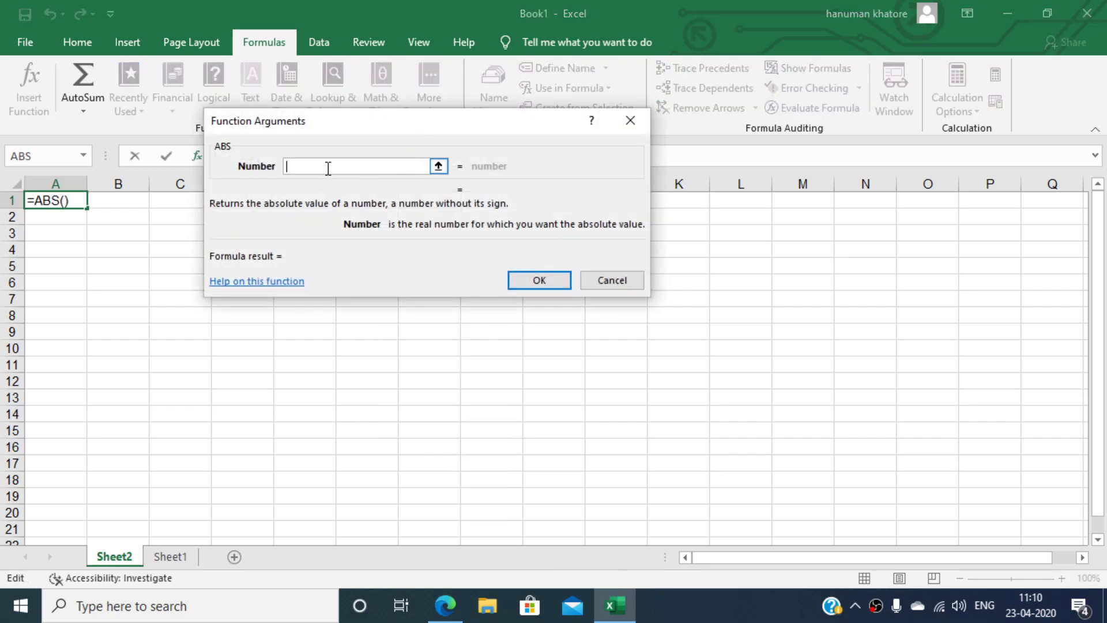
text(-12)
key(Return)
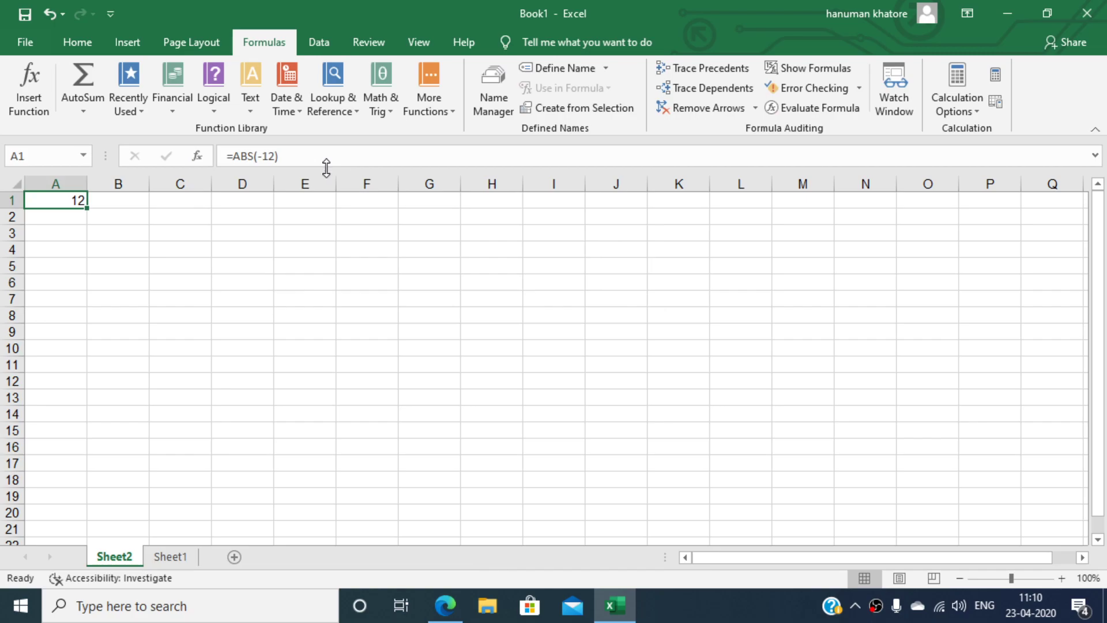
key(Down)
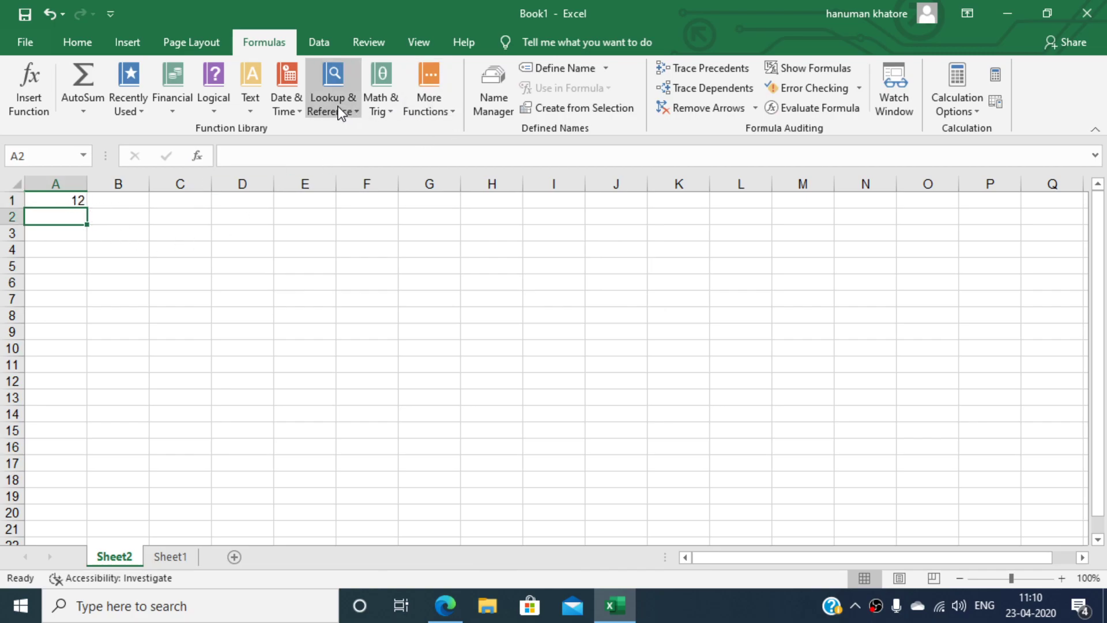
Insert CEILING.MATH in A2 with 12.00001 as the number, showing 13
click(379, 110)
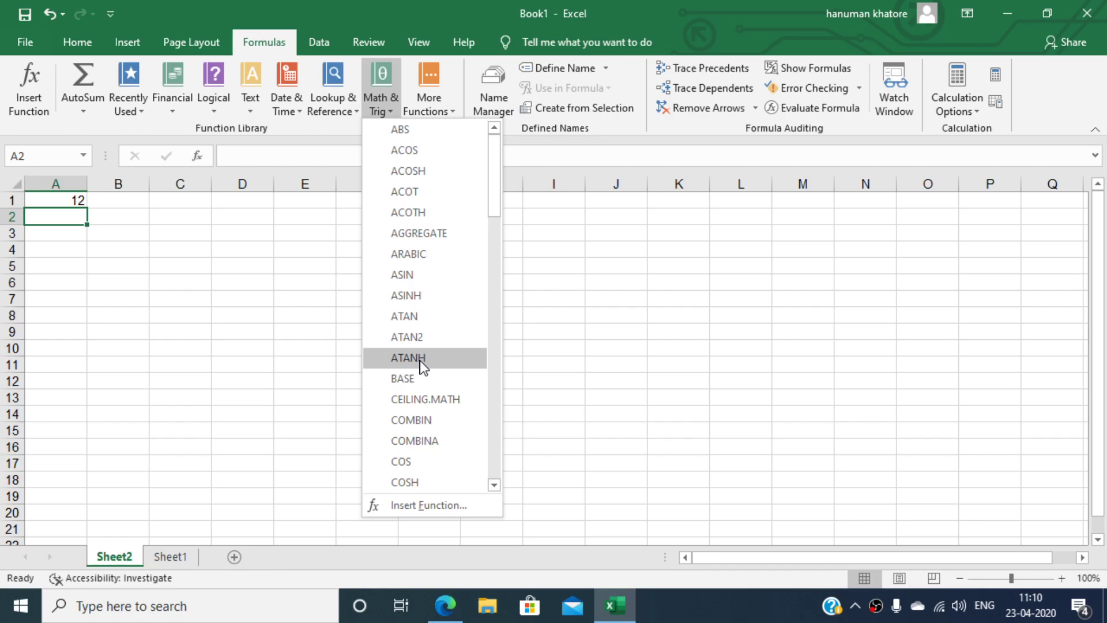
click(399, 399)
click(402, 398)
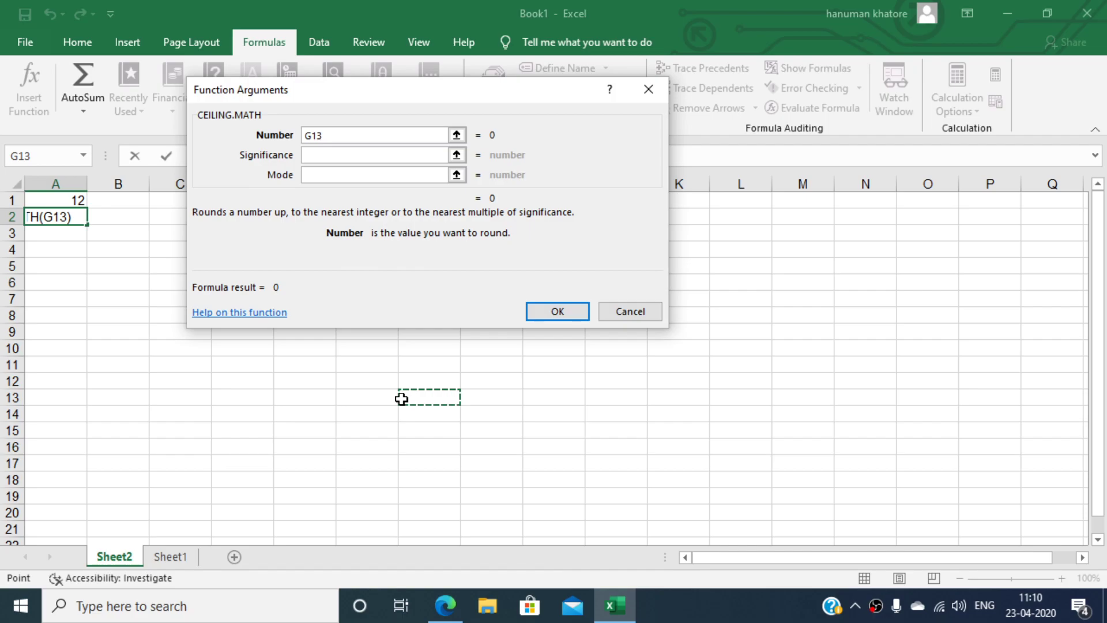
double_click(345, 133)
text(12.999)
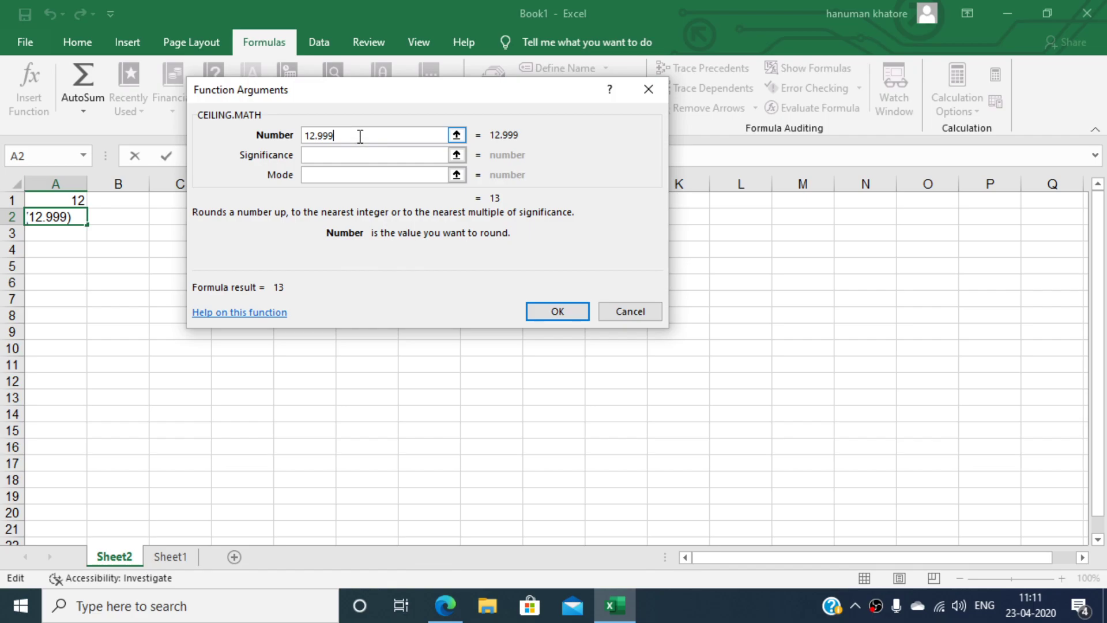
key(BackSpace)
key(BackSpace)
key(BackSpace)
text(00001)
click(348, 153)
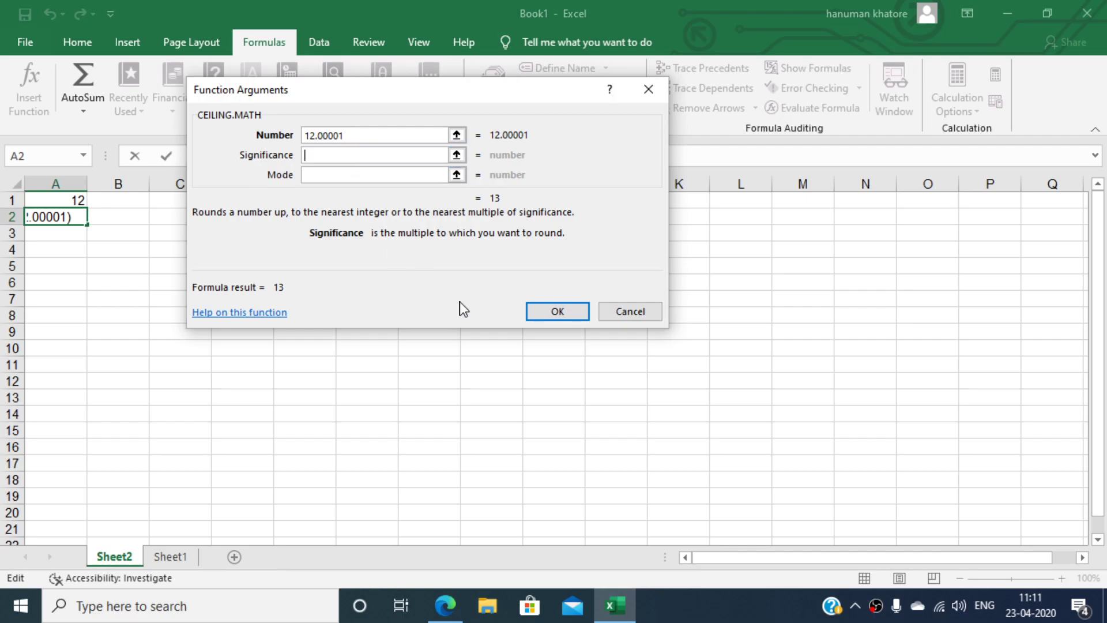
click(540, 313)
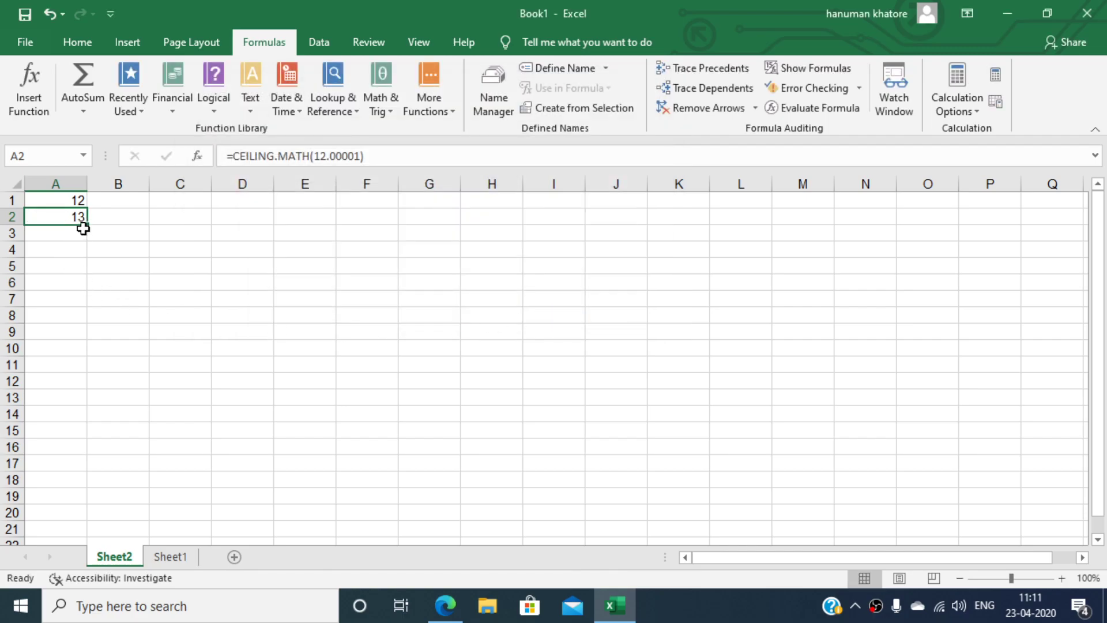
Enter =FLOOR.MATH(12.999) in A3 using autocomplete, showing 12
click(74, 246)
double_click(78, 232)
text(=fl)
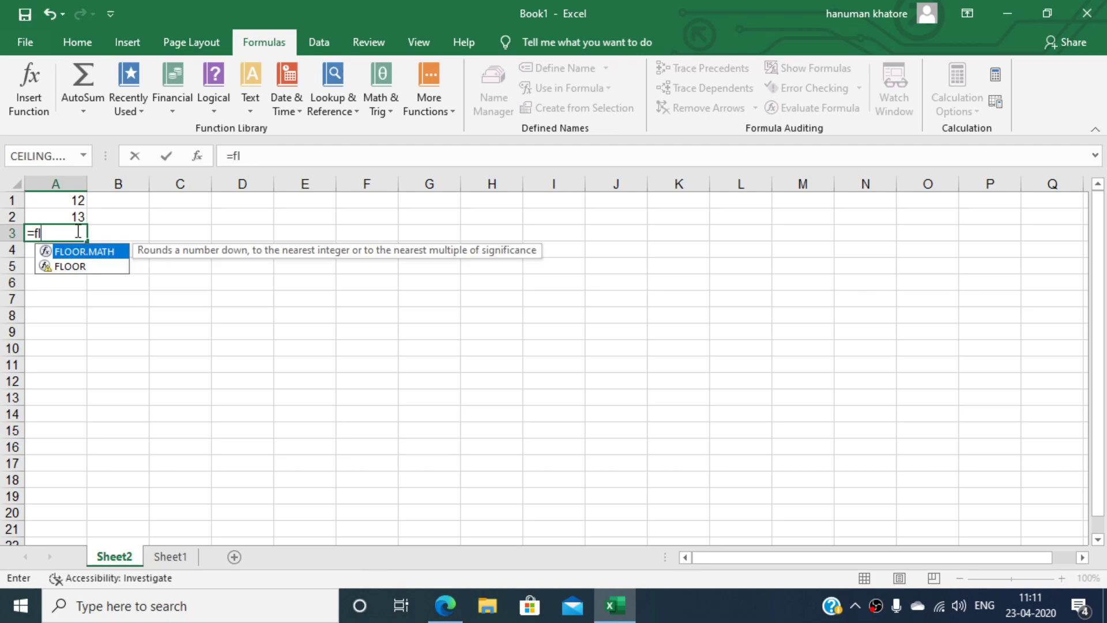
key(Tab)
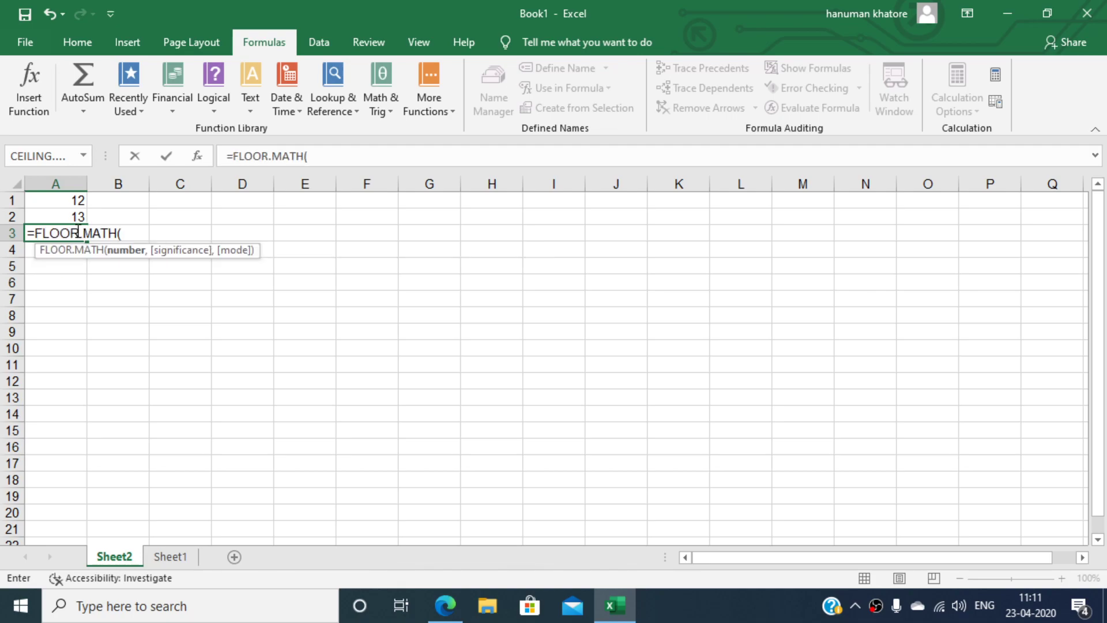
text(12.999))
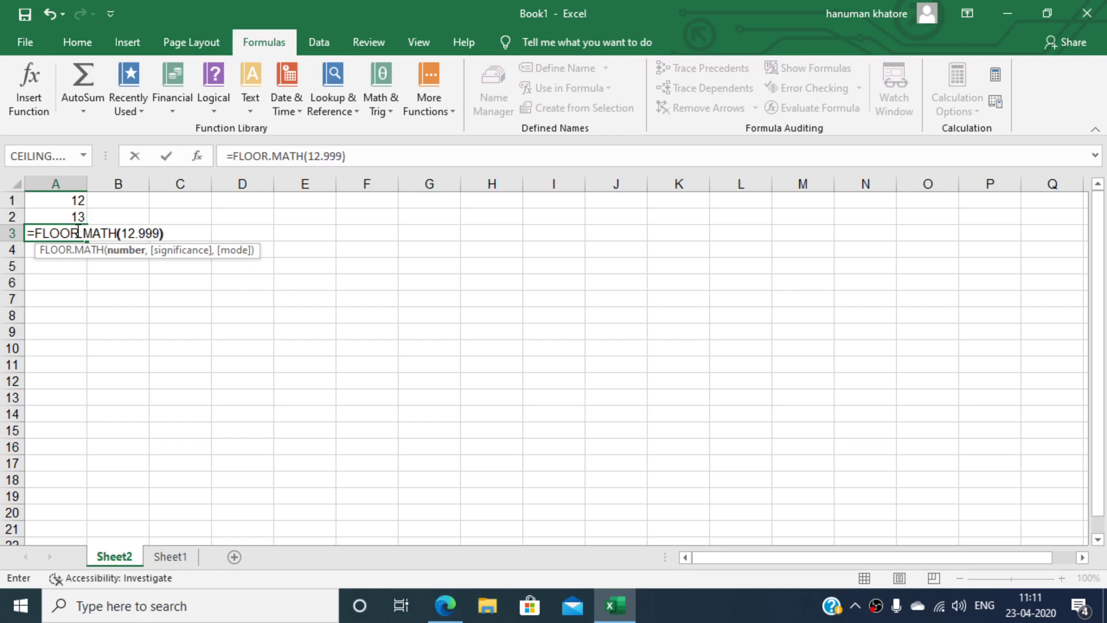
key(Return)
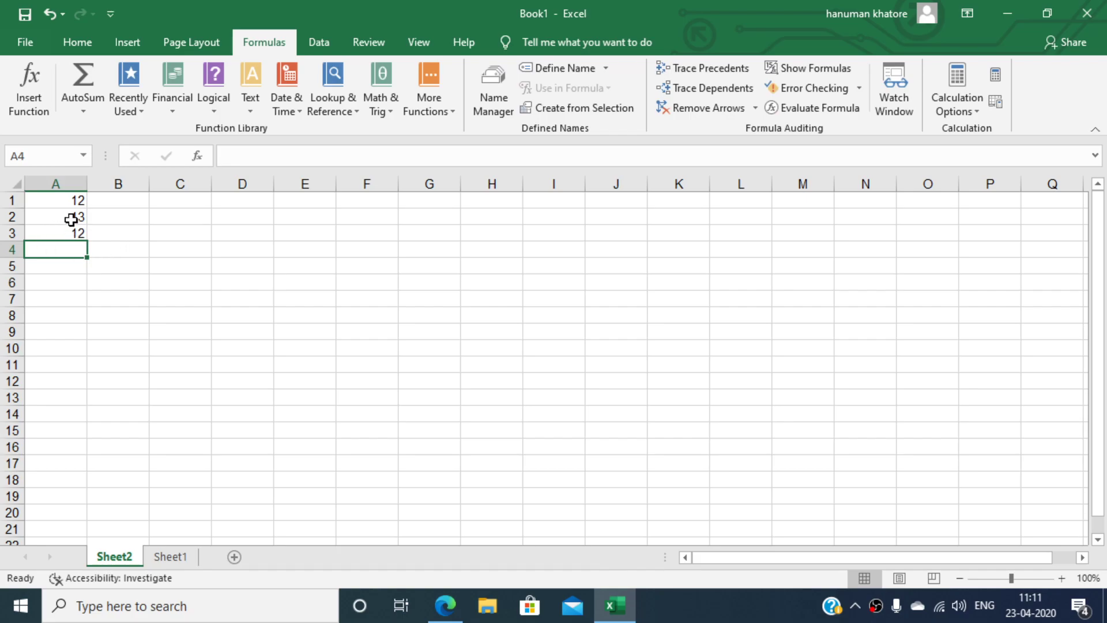
Review the formulas in A2 and A3, leaving A3 selected
click(71, 220)
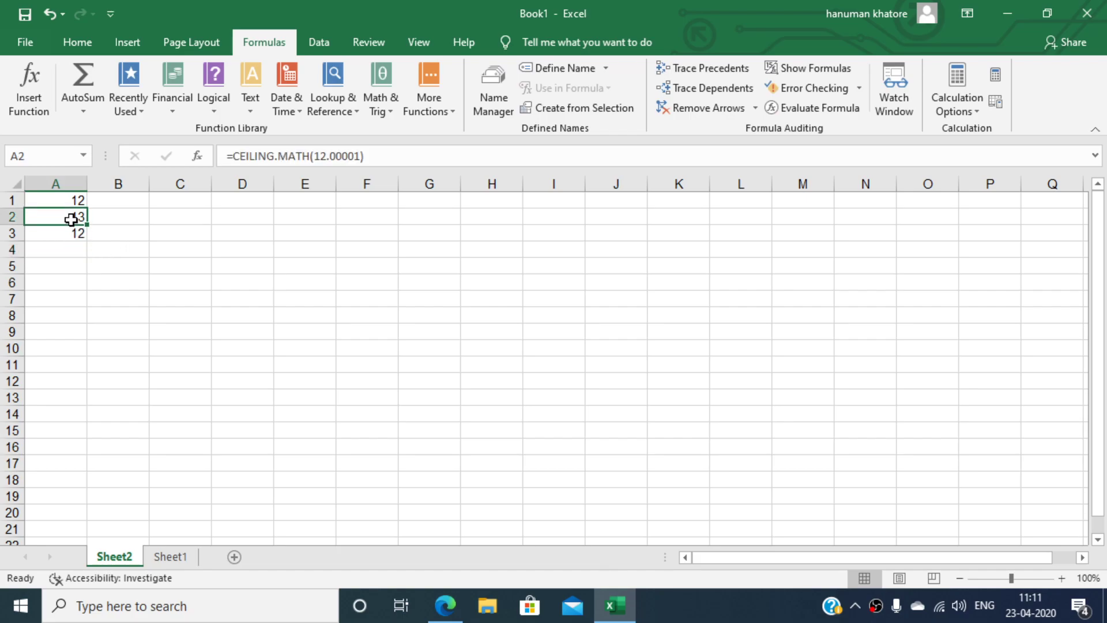
double_click(79, 233)
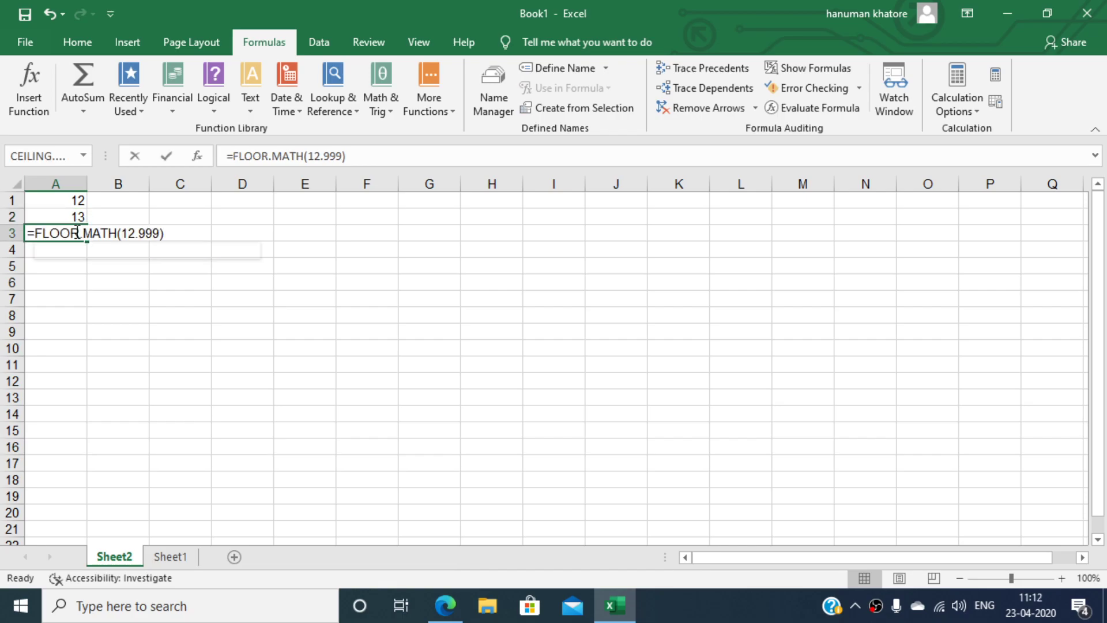
click(71, 297)
click(72, 231)
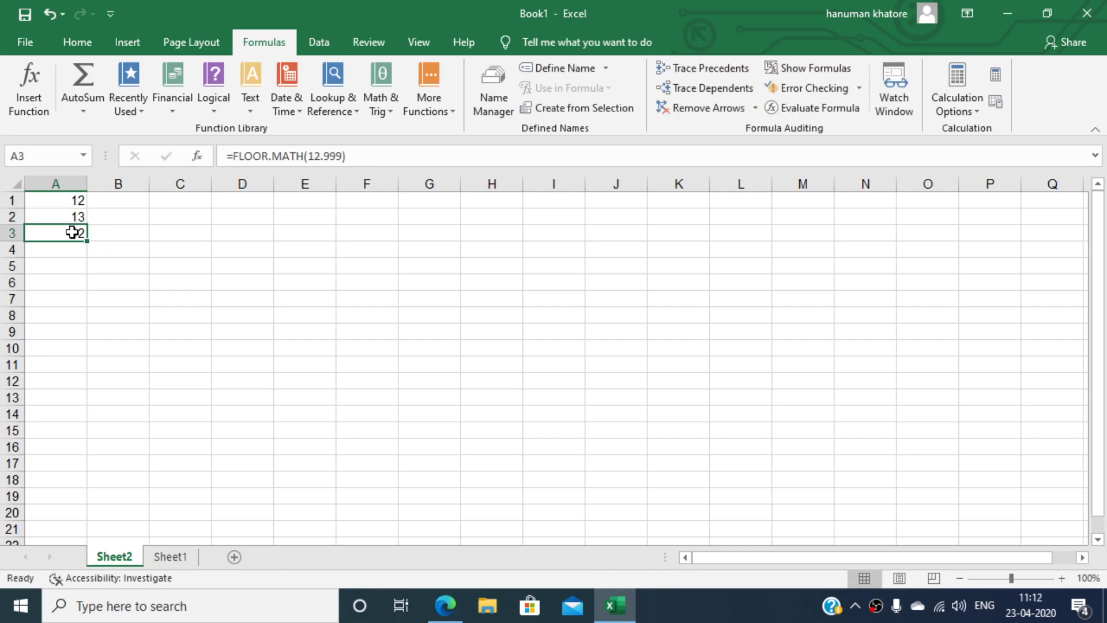
Insert EVEN in A4 with 5 as the number so it shows 6
click(381, 108)
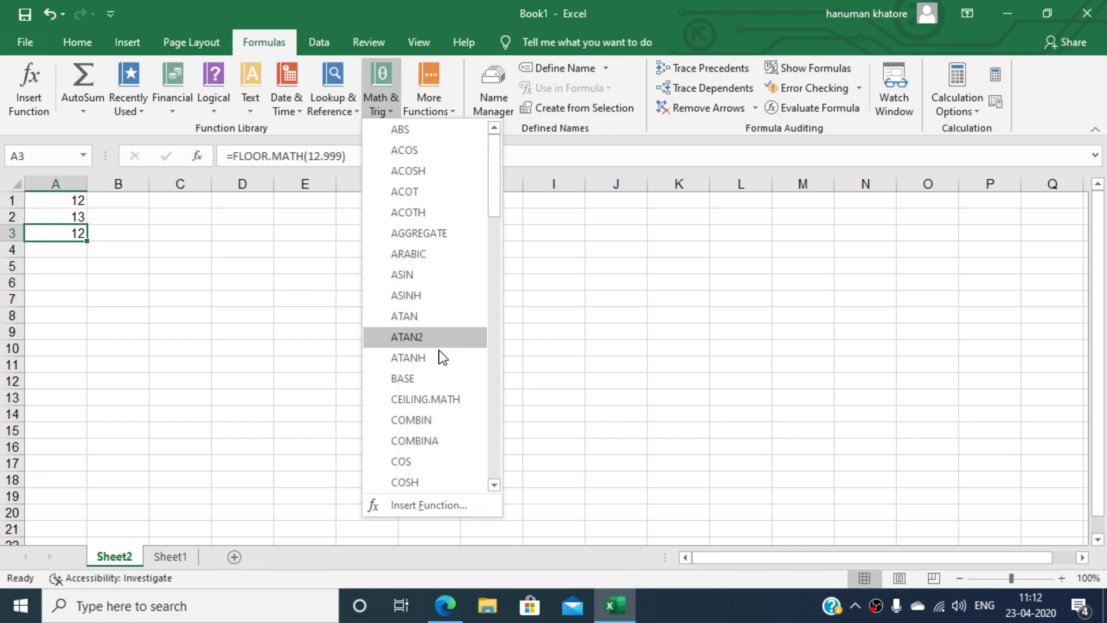
scroll(425, 427, down, 1)
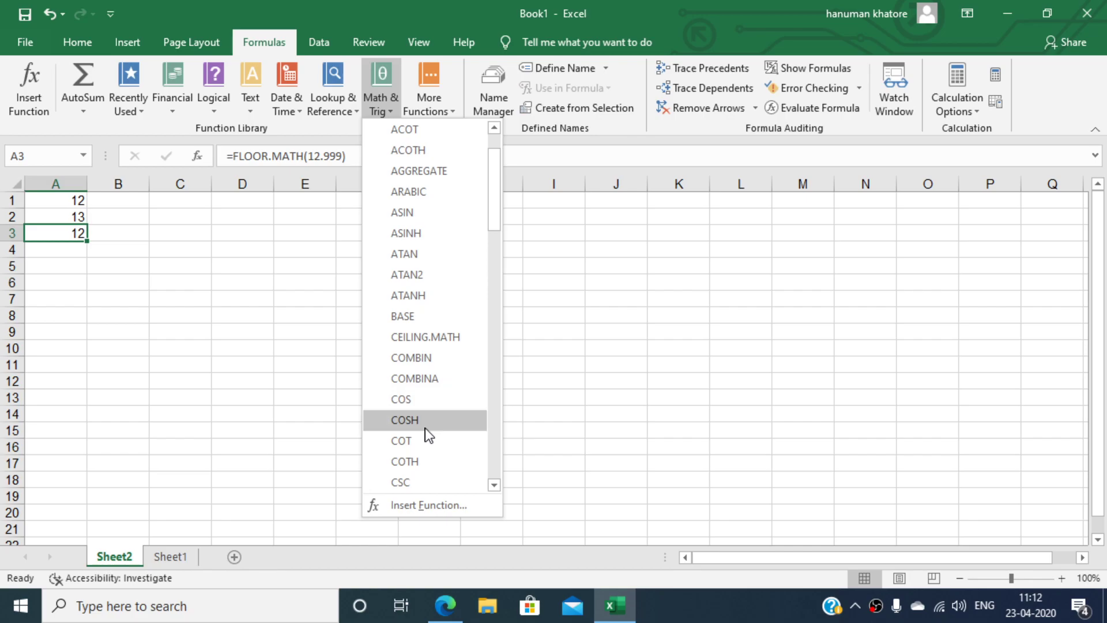
scroll(428, 435, down, 1)
scroll(428, 436, down, 1)
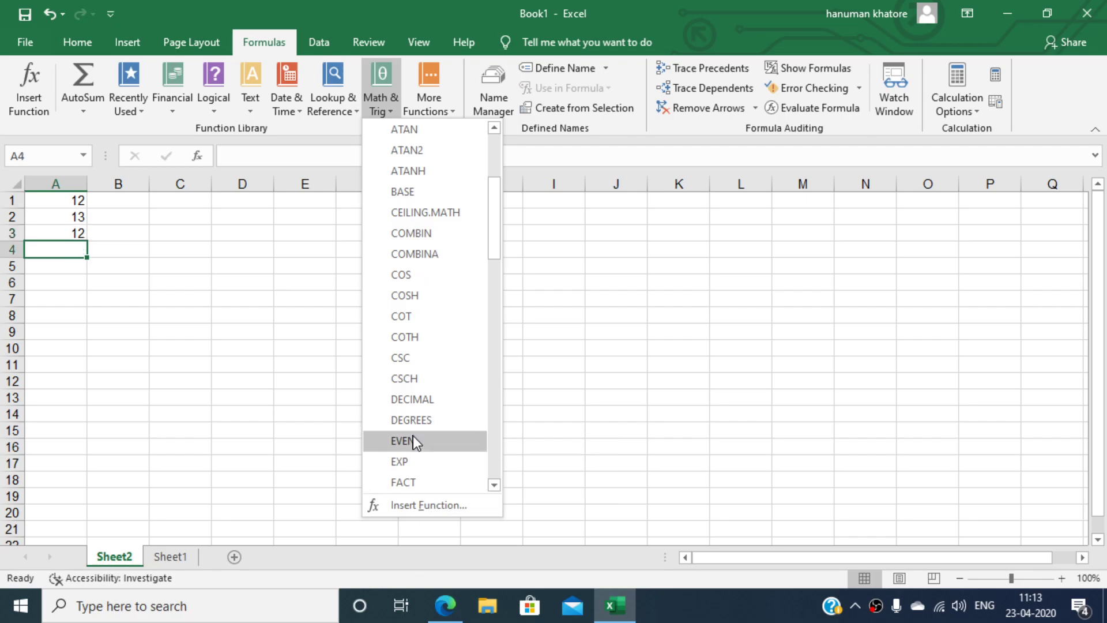
click(413, 437)
click(411, 430)
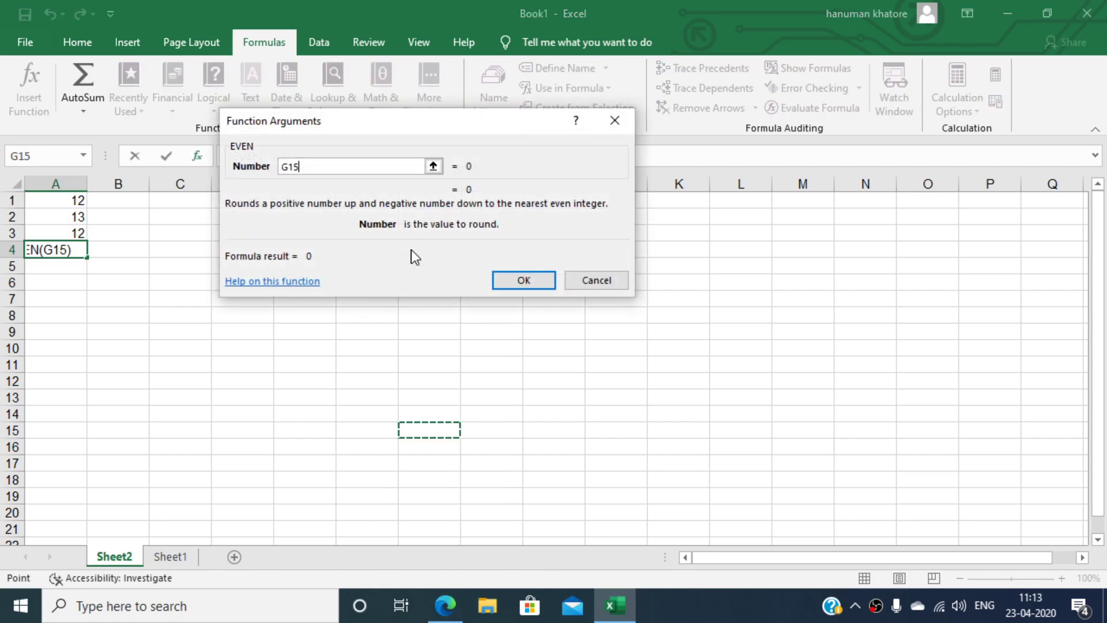
key(BackSpace)
key(BackSpace)
key(BackSpace)
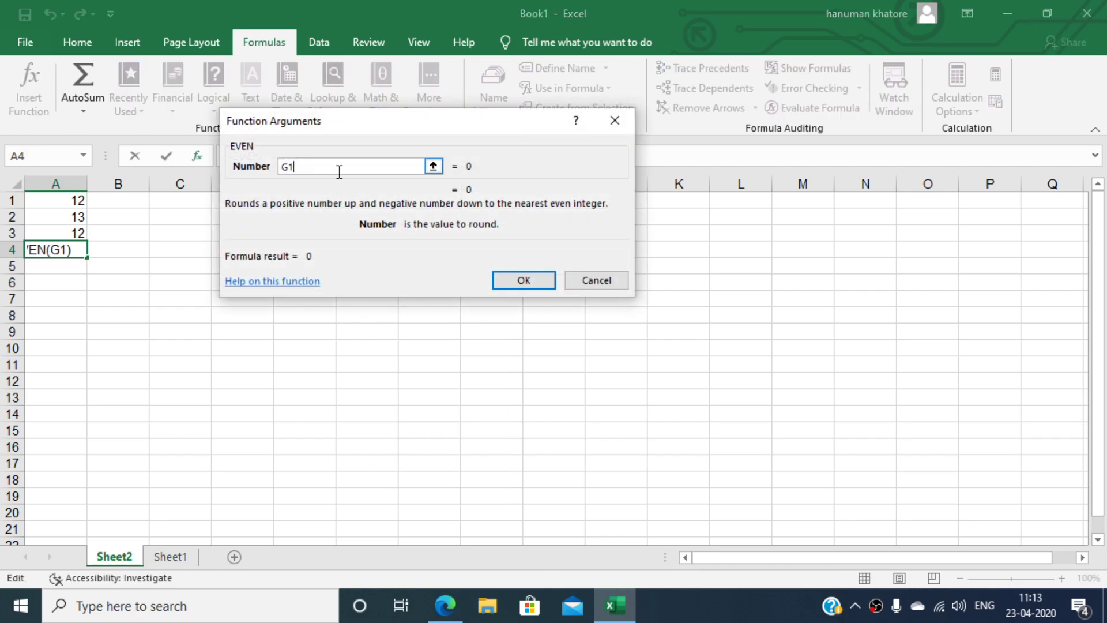
text(5)
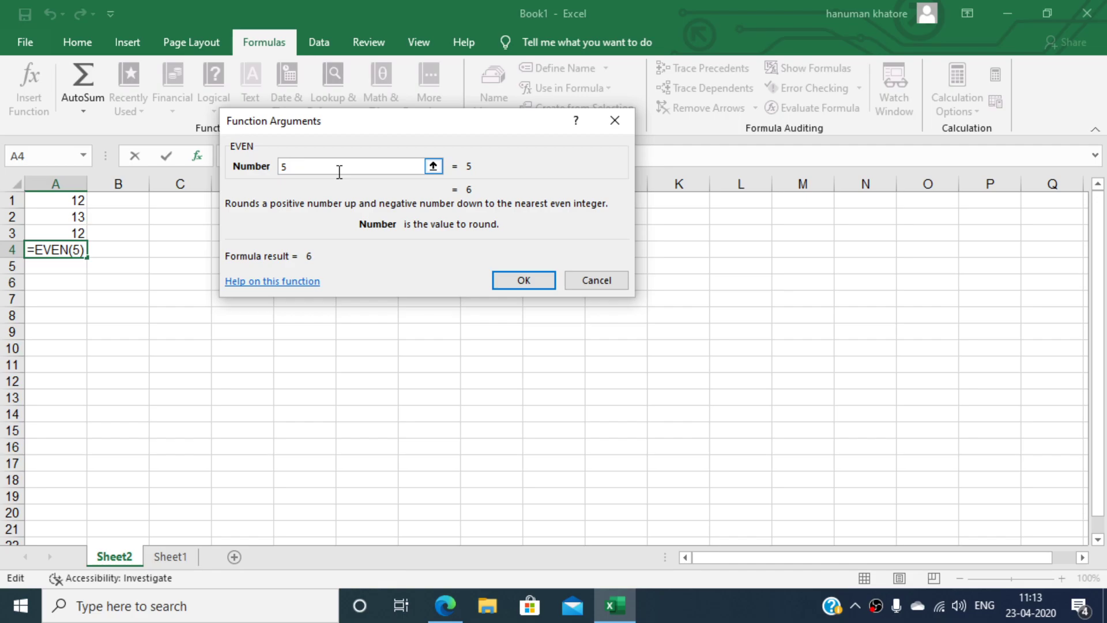
click(541, 282)
click(540, 282)
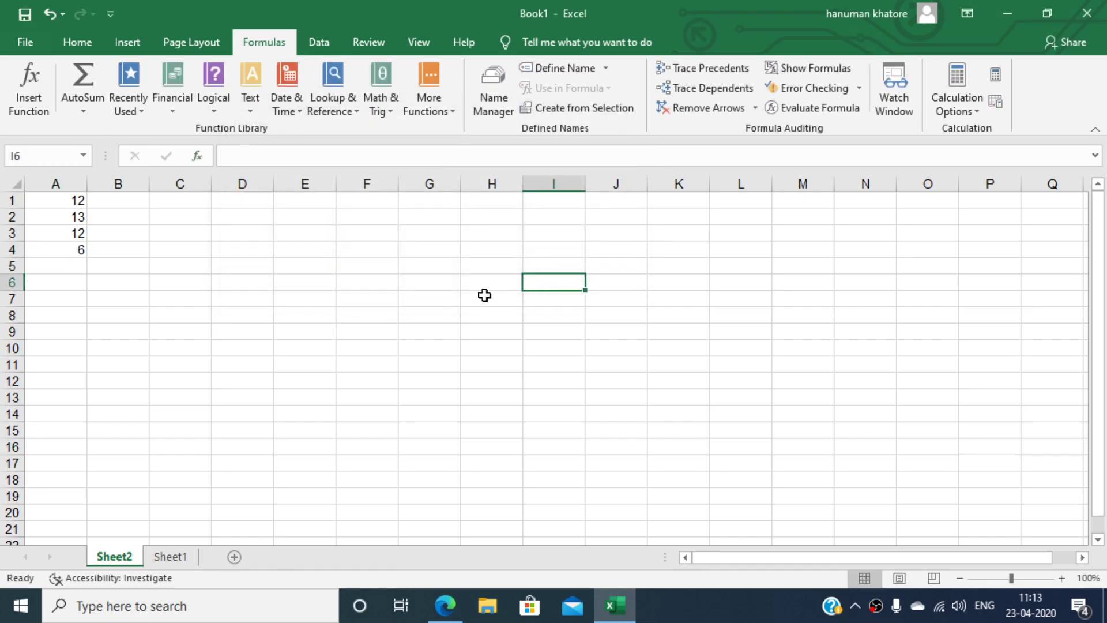
click(69, 264)
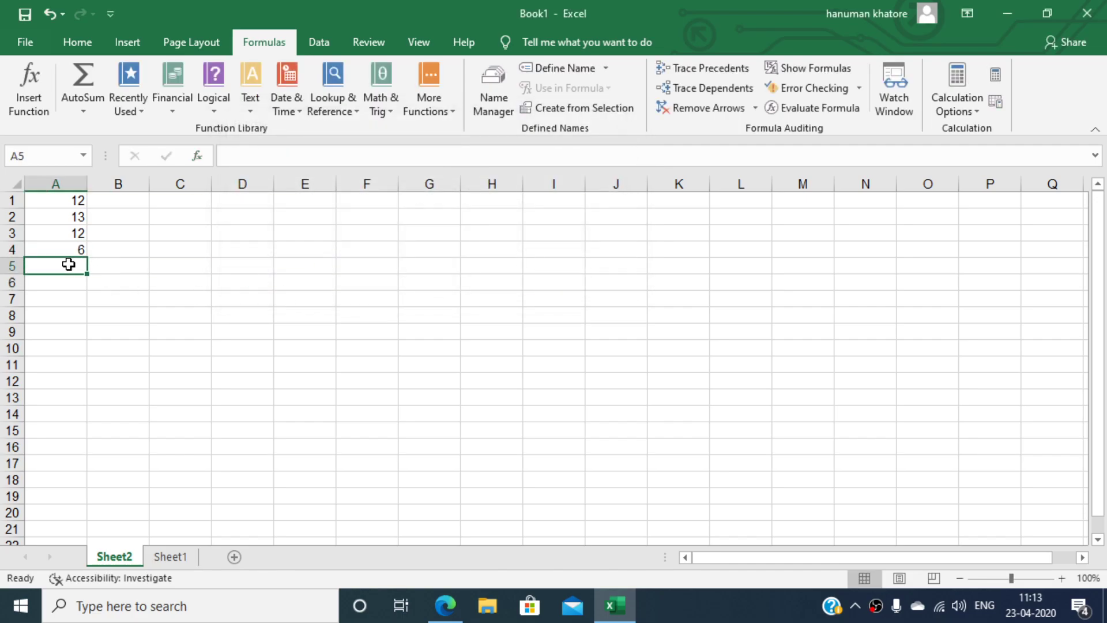
Enter =ODD(6) in A5 so it shows 7
text(=)
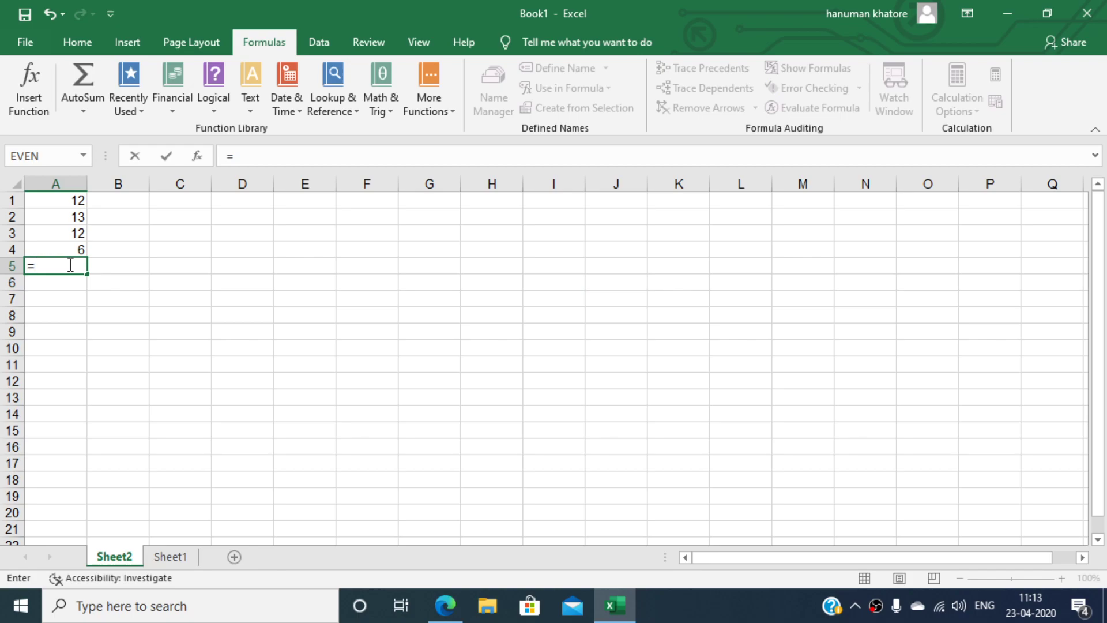
click(128, 315)
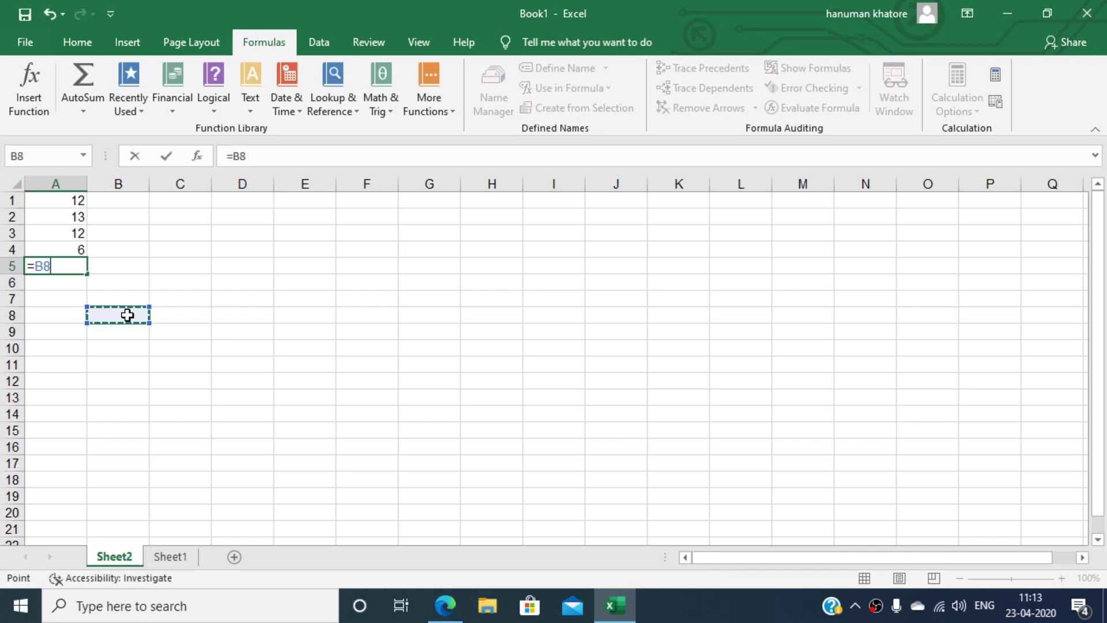
key(Escape)
ctrl+scroll(257, 348, up, 9)
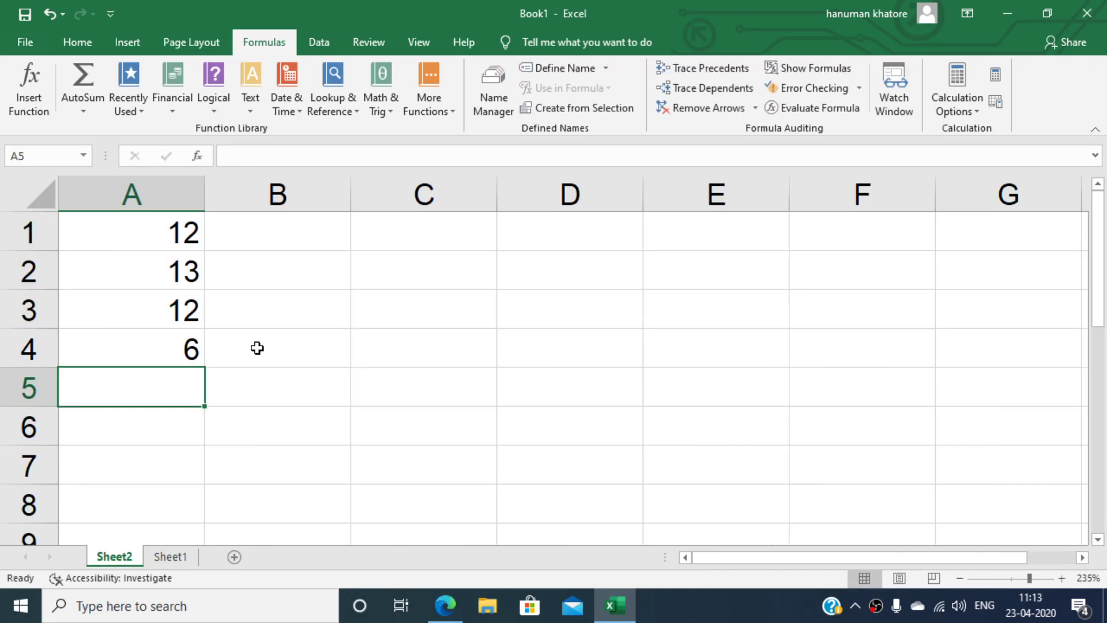
text(=o)
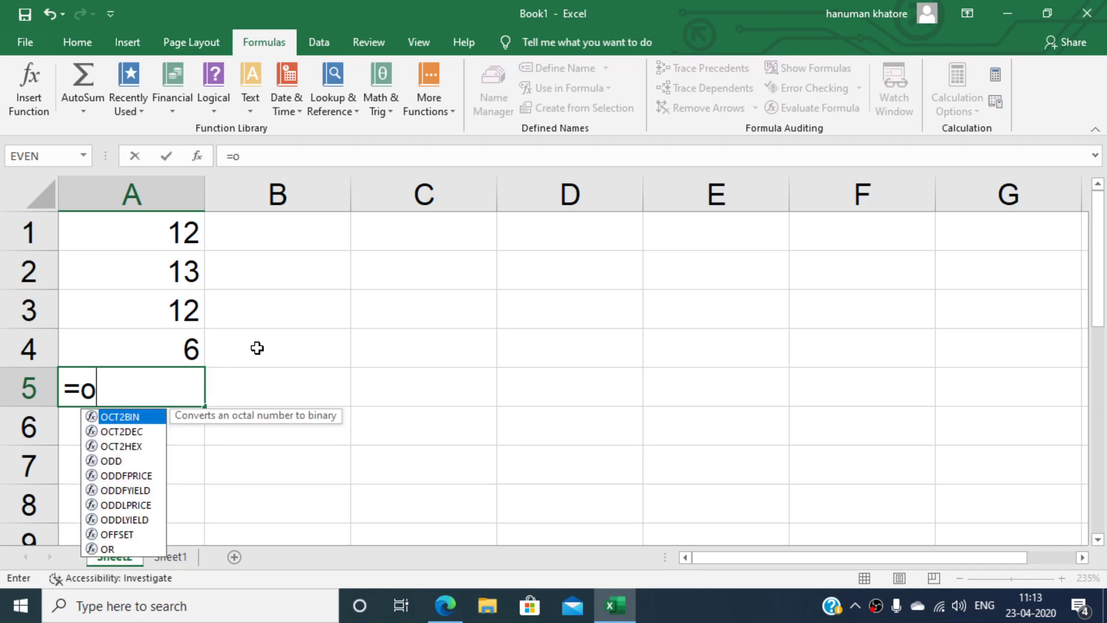
text(dd()
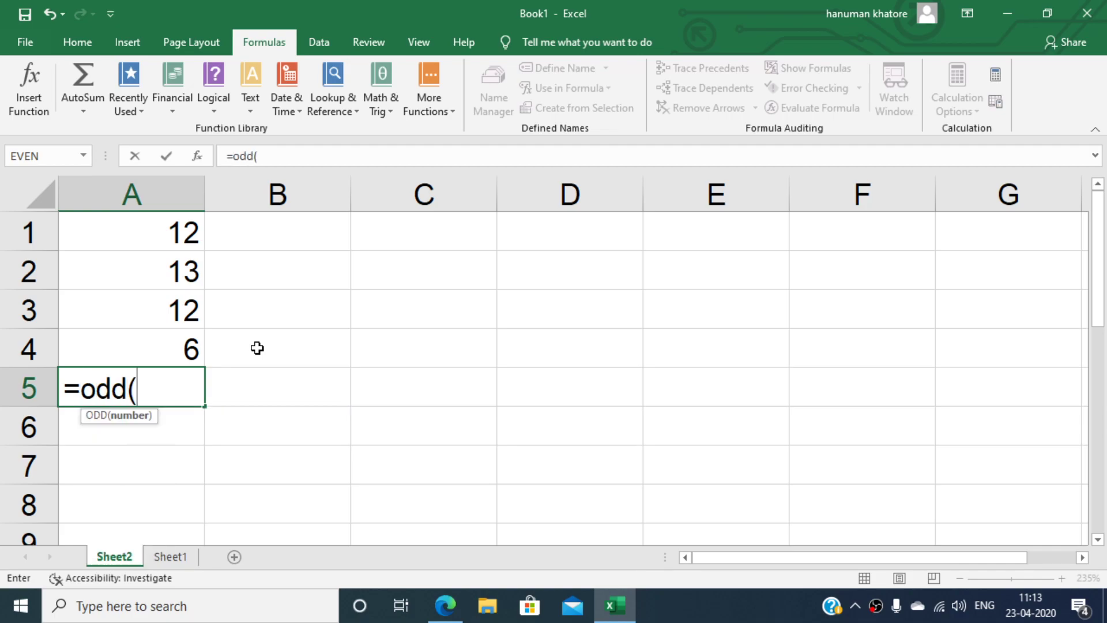
text(5)
key(BackSpace)
text(6))
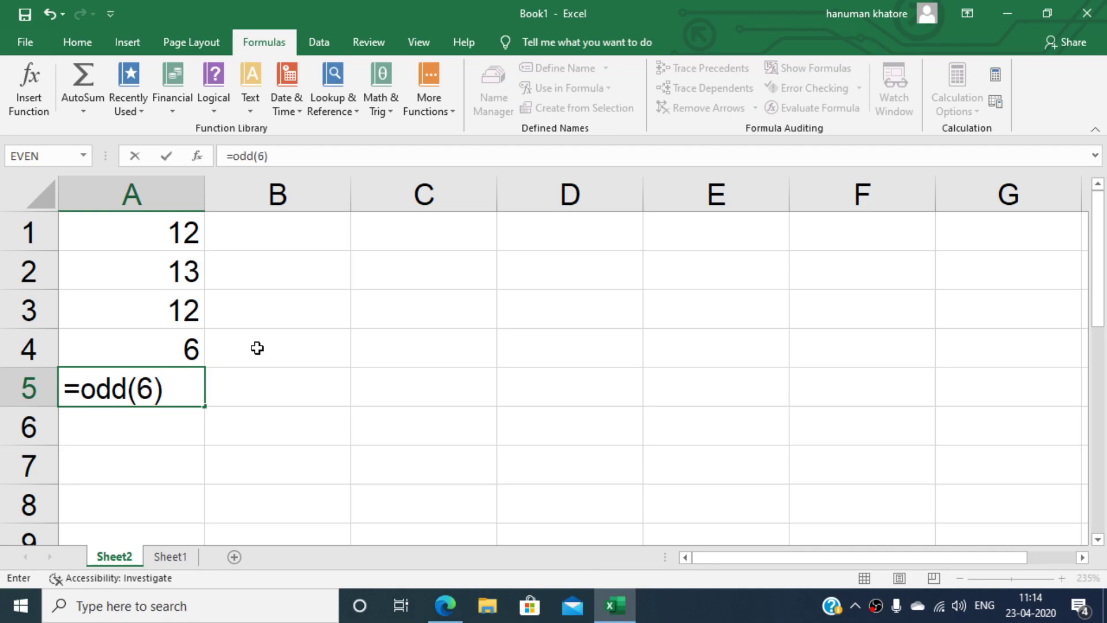
key(Return)
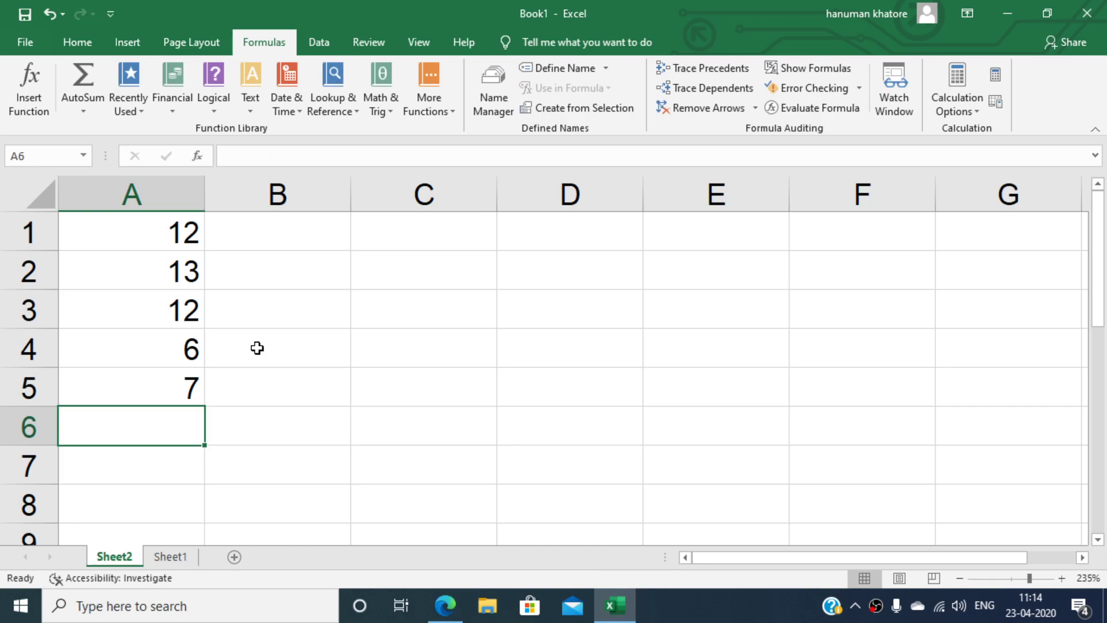
Check the formulas behind A5 and A4, then select A6
click(192, 388)
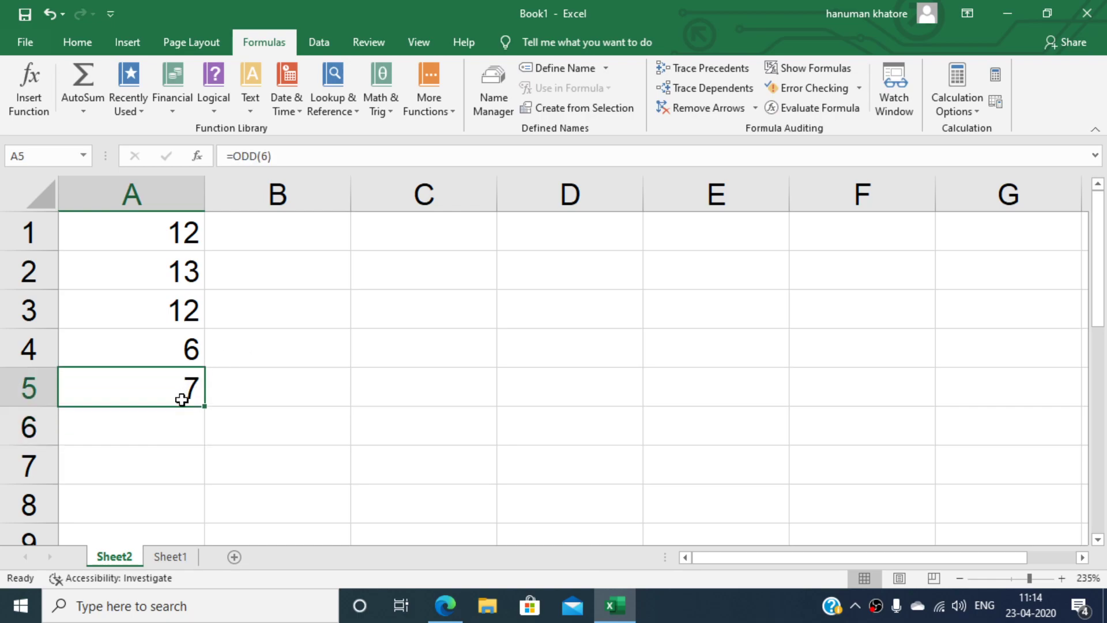
click(193, 351)
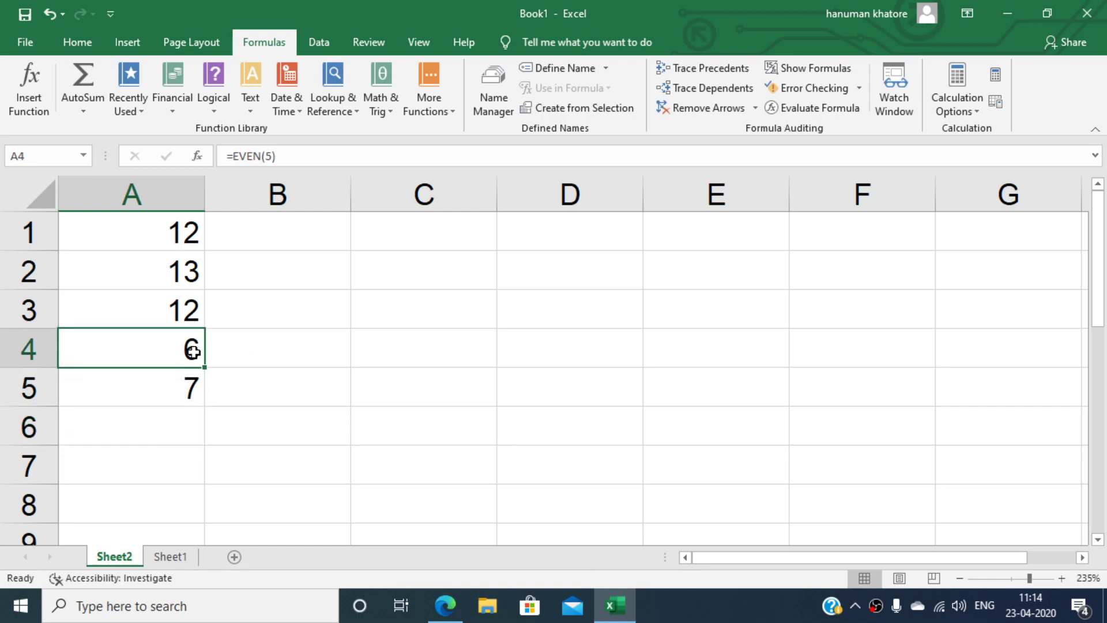
double_click(178, 386)
click(168, 413)
click(176, 391)
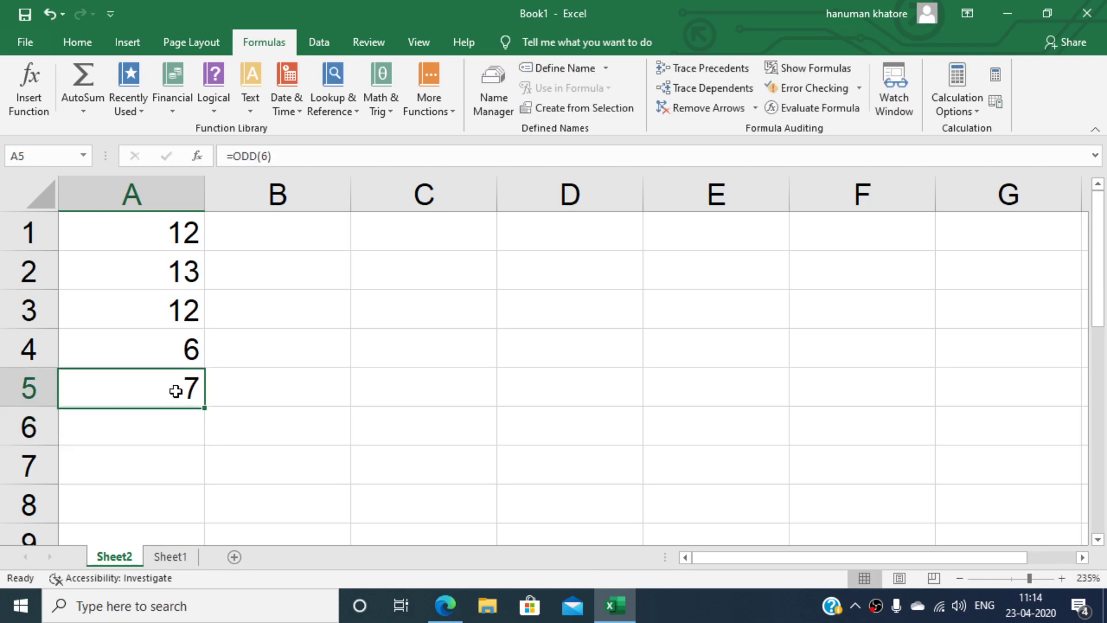
click(176, 425)
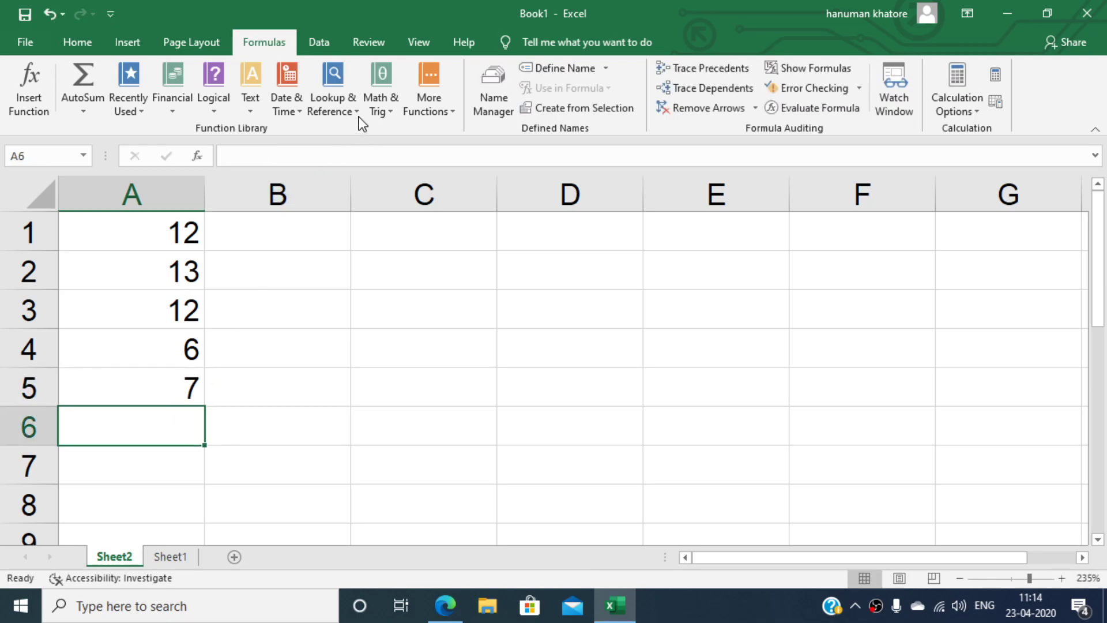
Insert FACT with 5 as the number in A6, showing 120
click(384, 106)
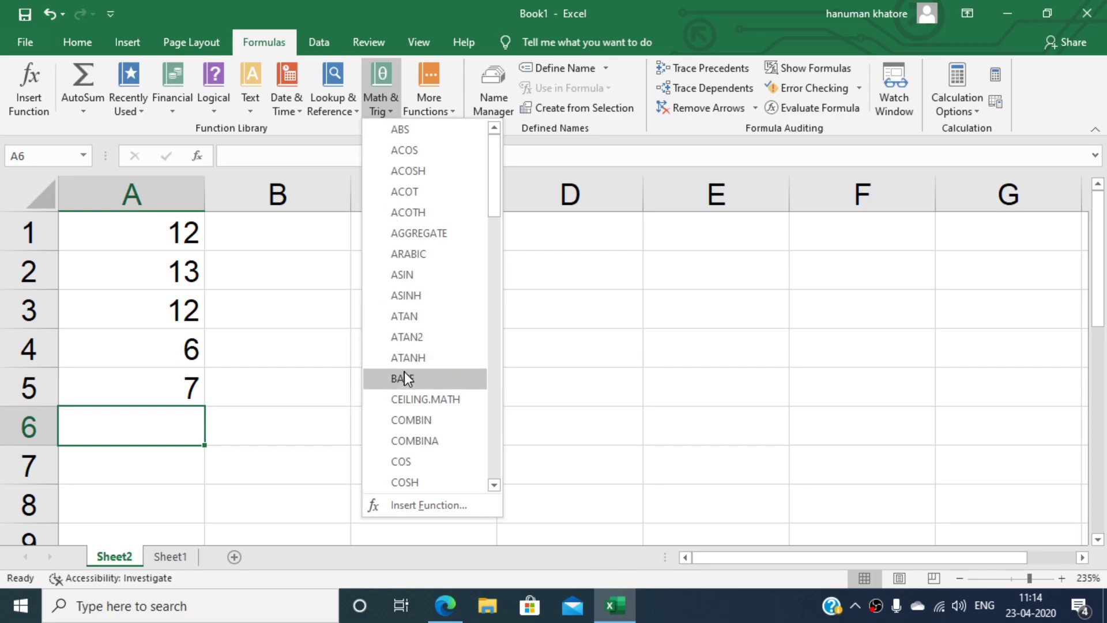
scroll(418, 421, down, 4)
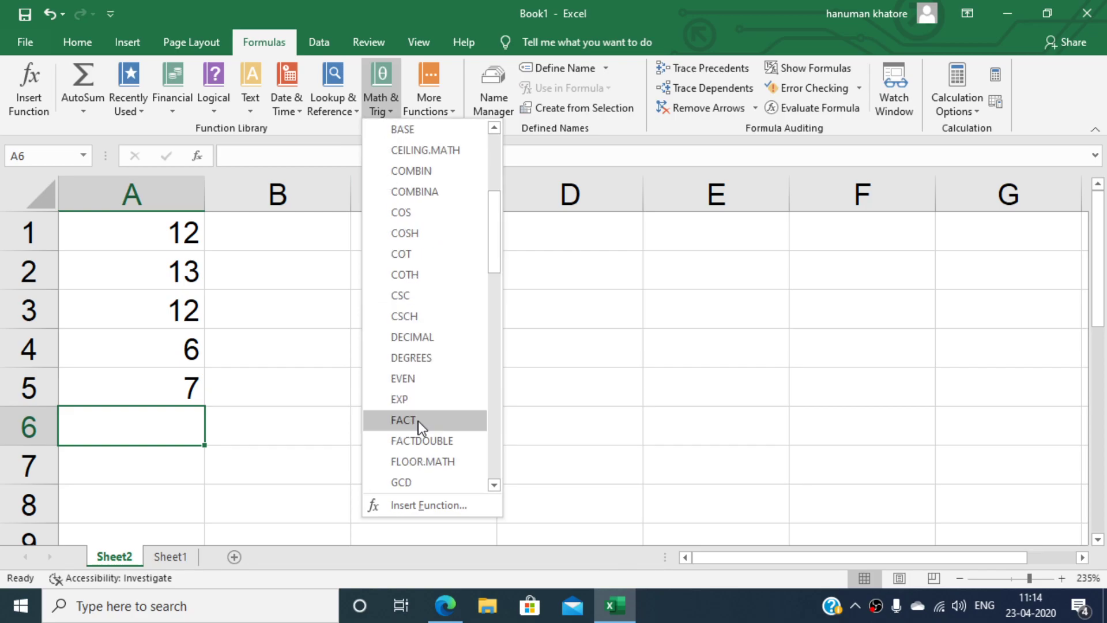
click(417, 421)
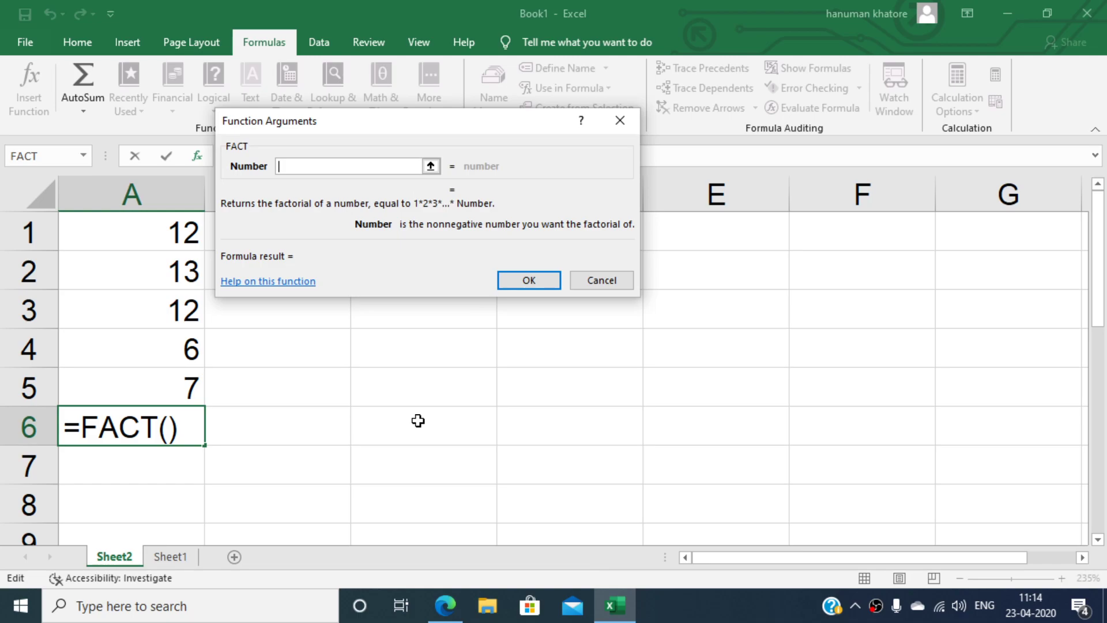
text(5)
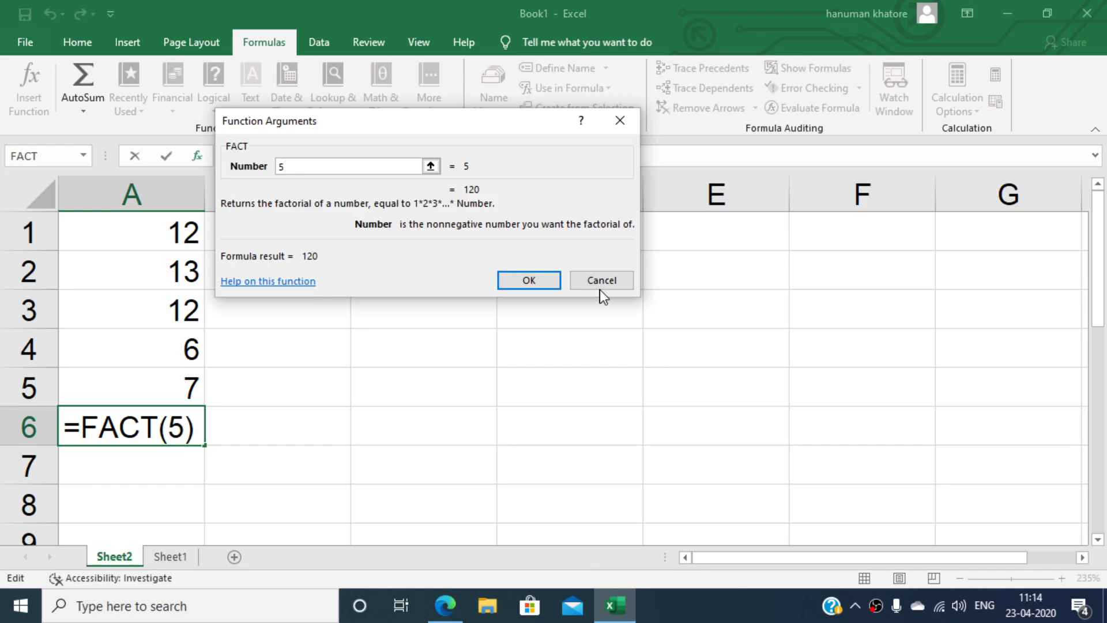
click(529, 284)
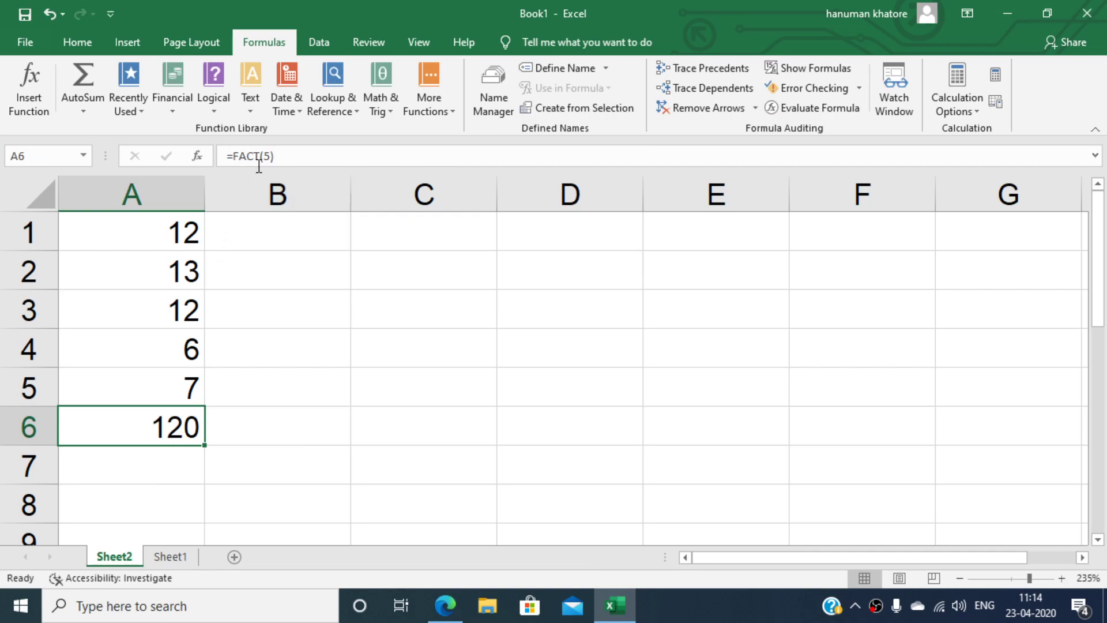
double_click(138, 470)
Fill the GCD arguments 25 and 15 for A7, previewing a result of 5
click(382, 121)
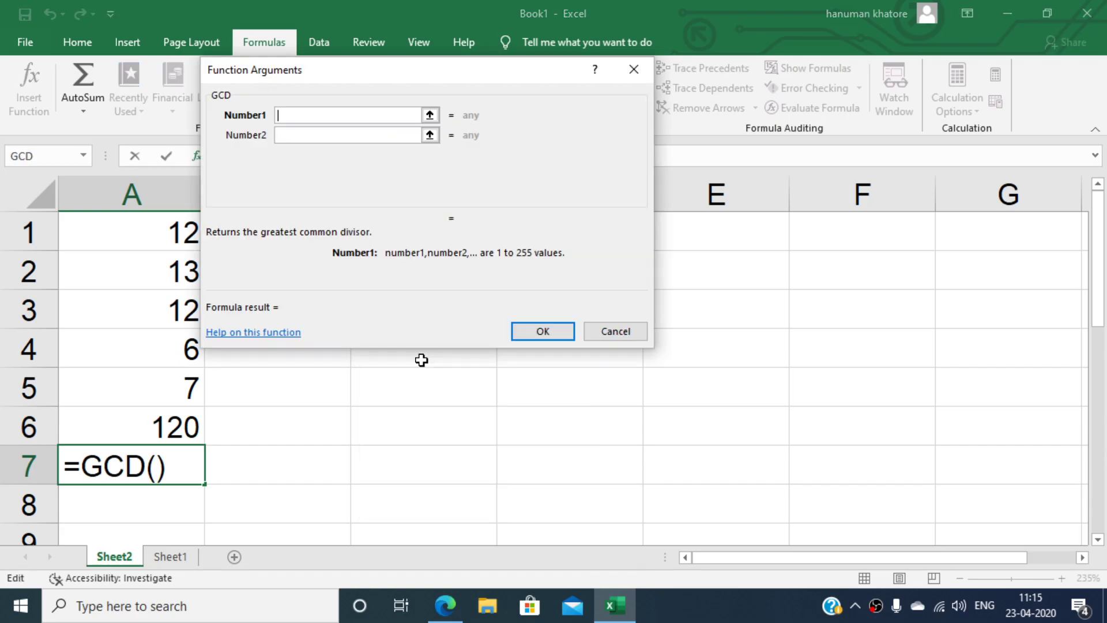
text(25)
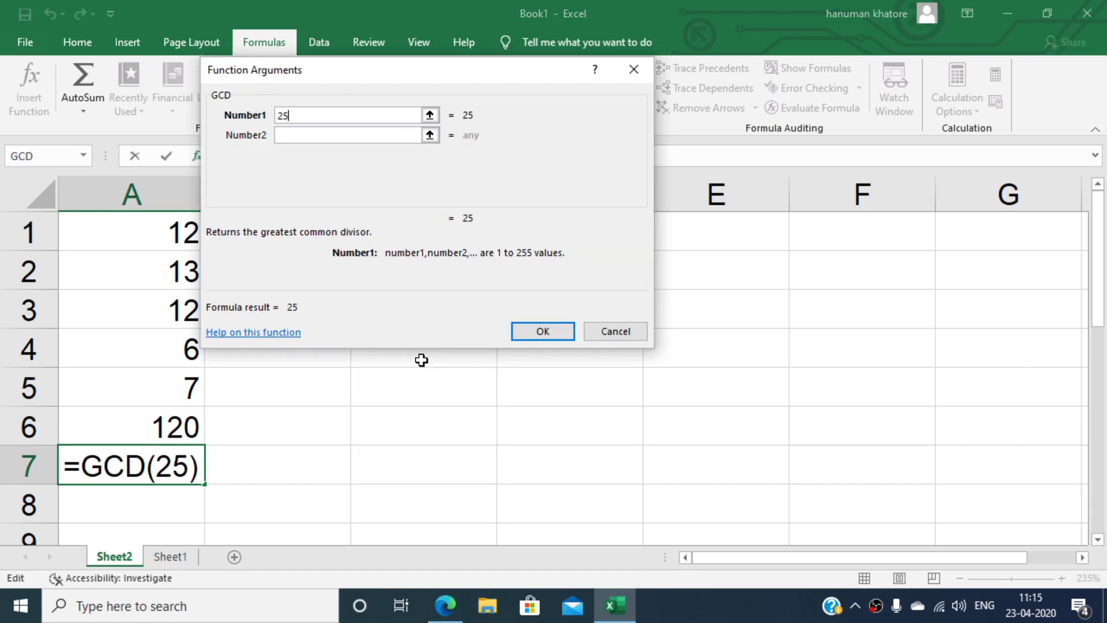
key(Tab)
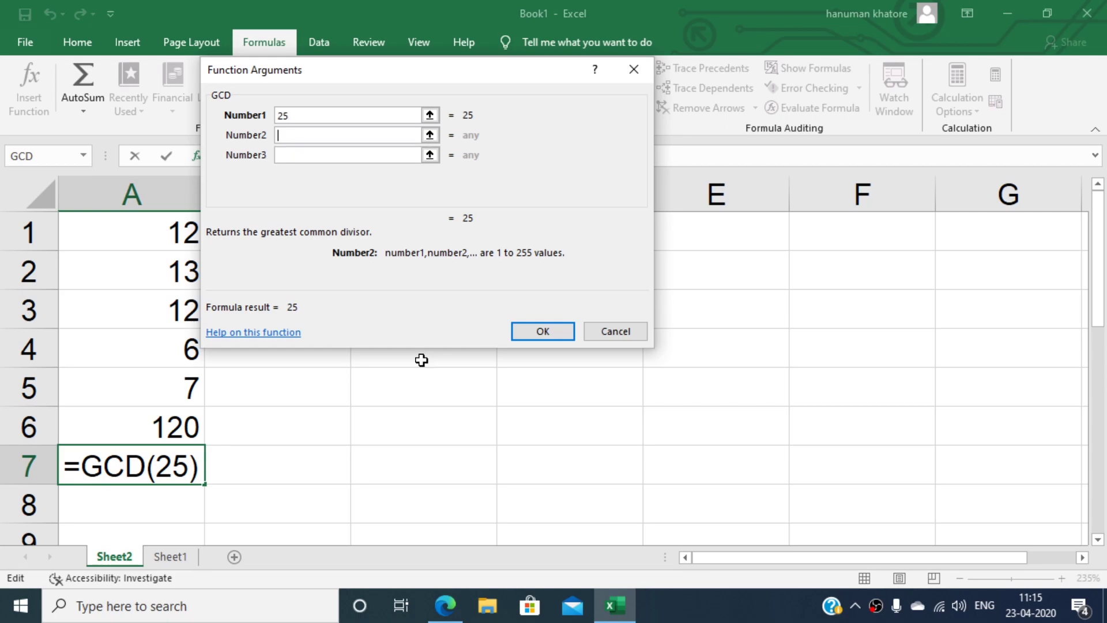
text(15)
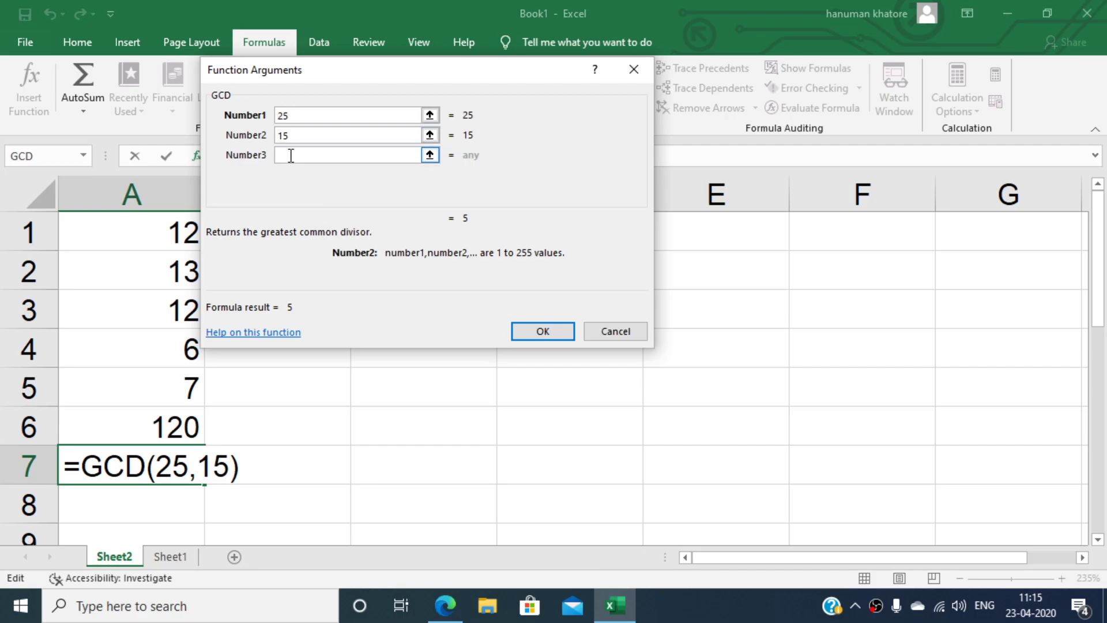
Confirm =GCD(25,15) in A7, returning 5, and verify its formula
click(548, 332)
click(153, 506)
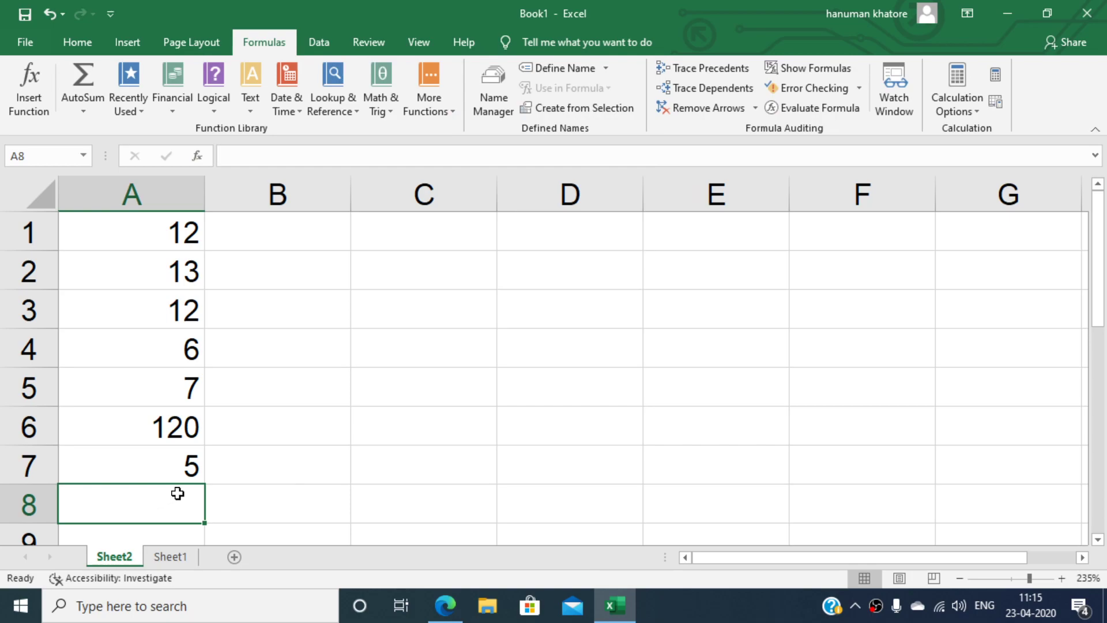
click(179, 467)
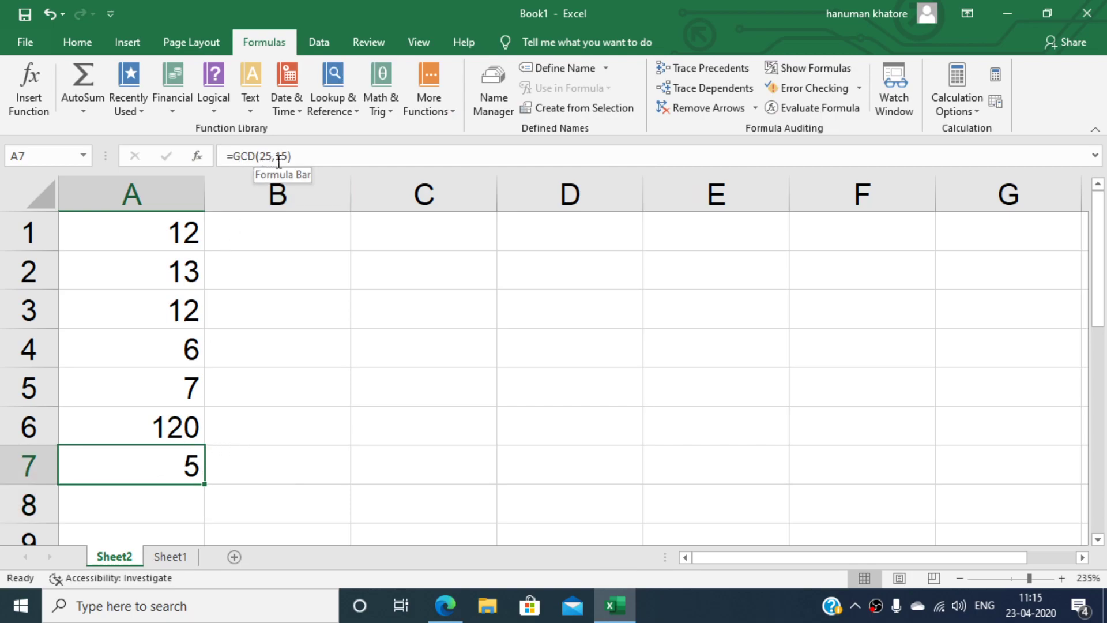
Enter =INT(12.36) in A8, returning 12, and check its formula
click(180, 500)
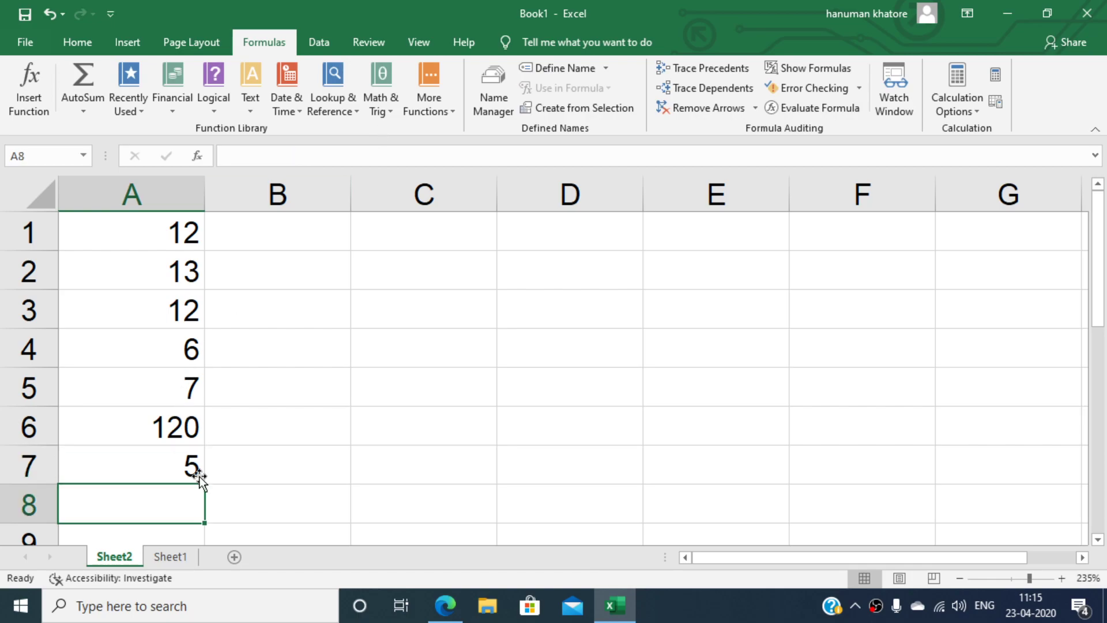
click(392, 89)
scroll(410, 370, down, 4)
scroll(413, 378, down, 2)
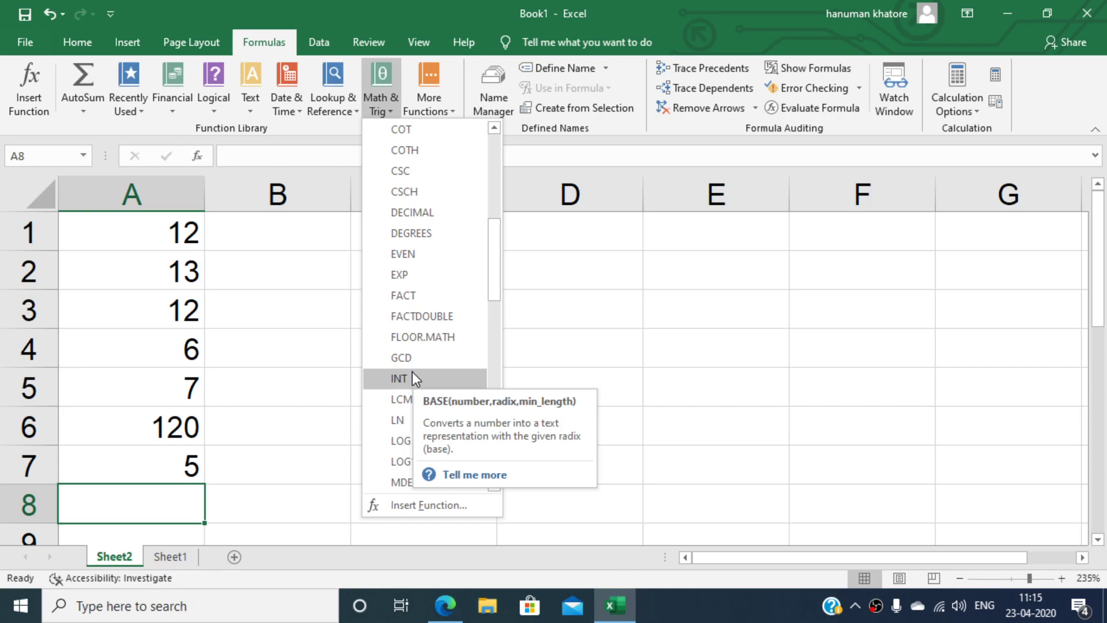
click(413, 379)
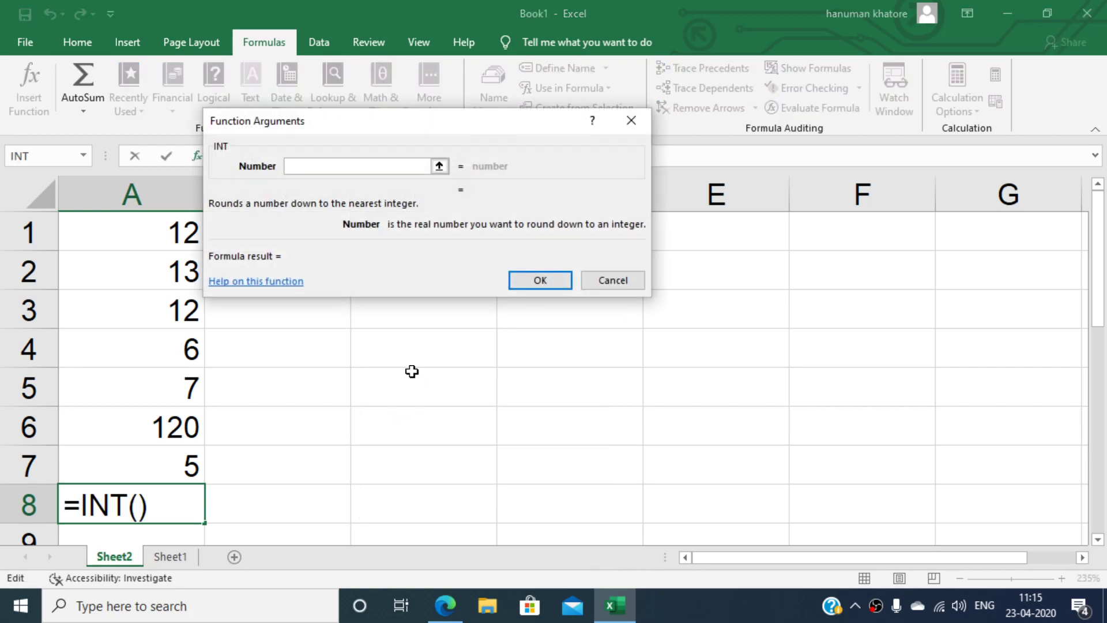
text(12.36)
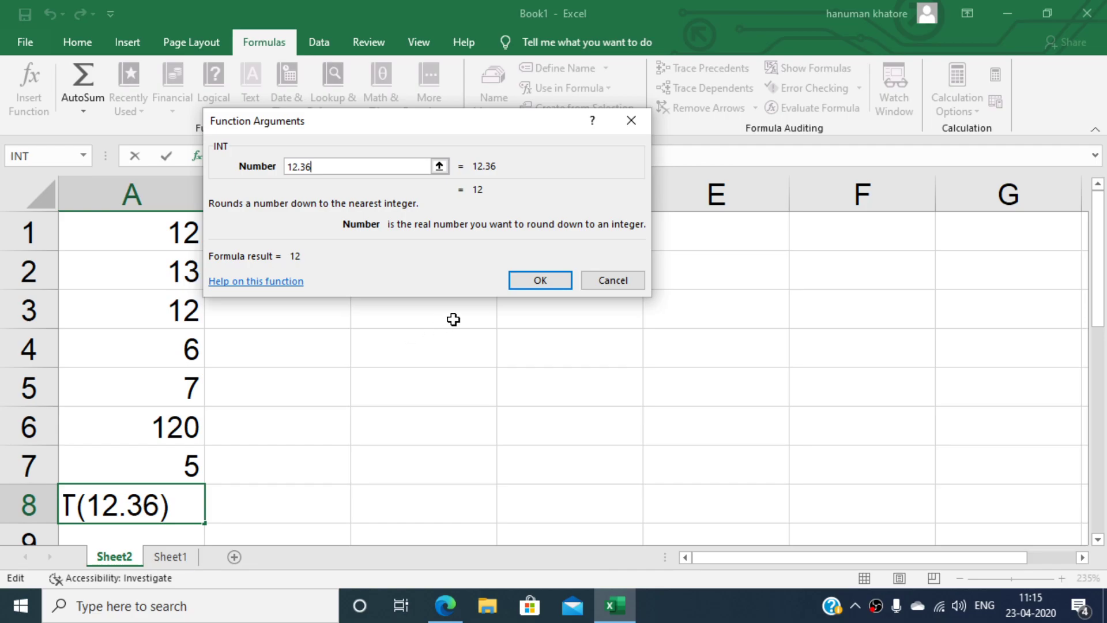
click(546, 279)
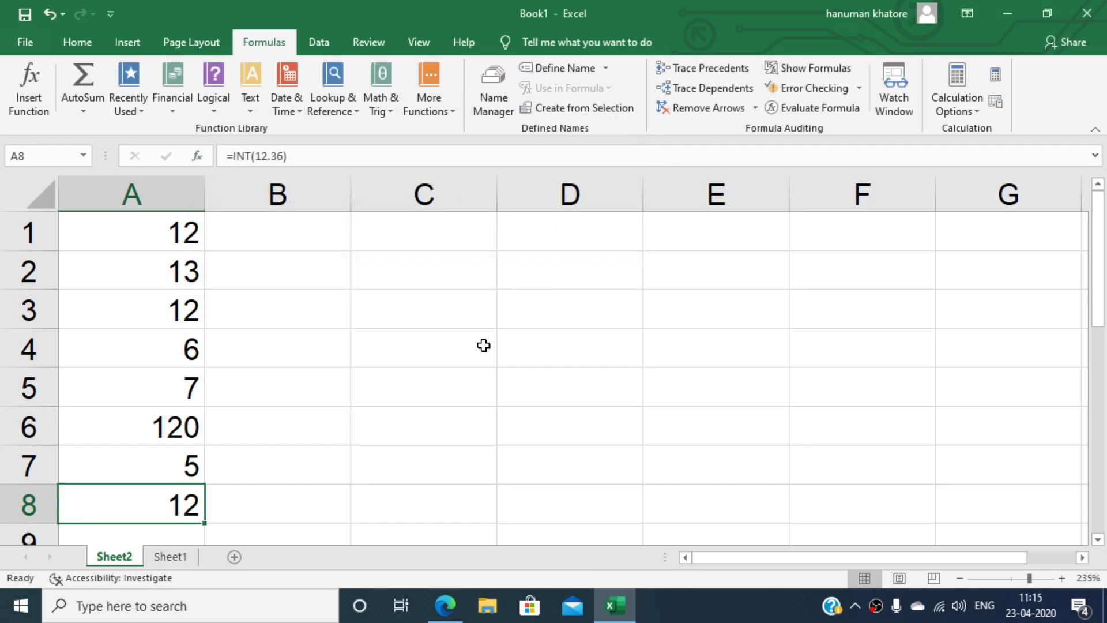
click(285, 245)
click(169, 505)
Insert the LCM function into cell B1 from the Math & Trig list
click(289, 233)
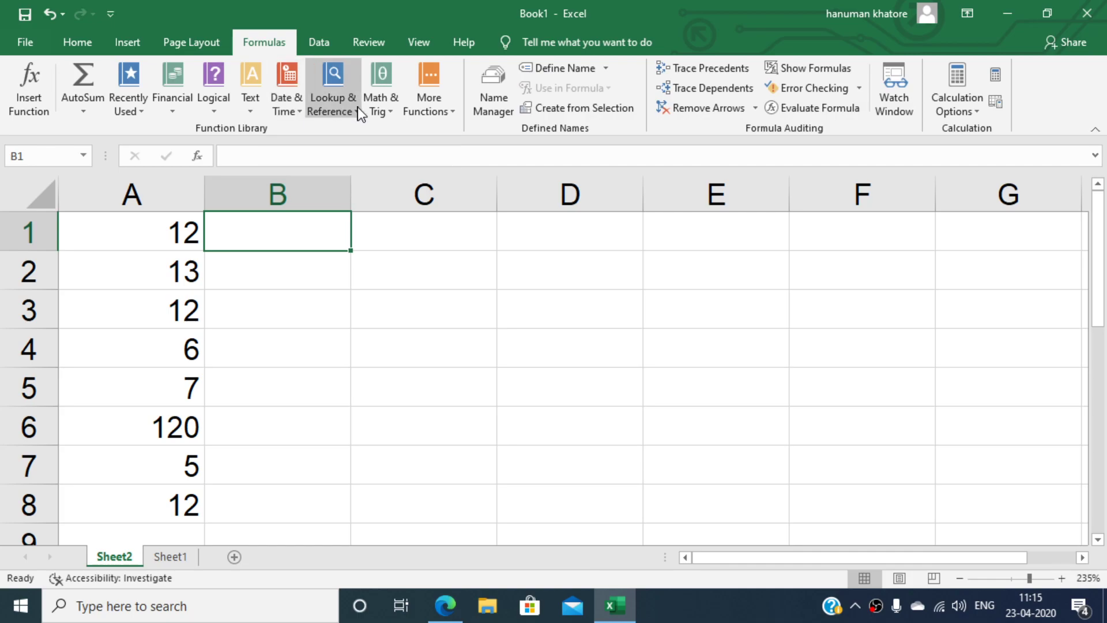
click(386, 105)
scroll(427, 358, down, 4)
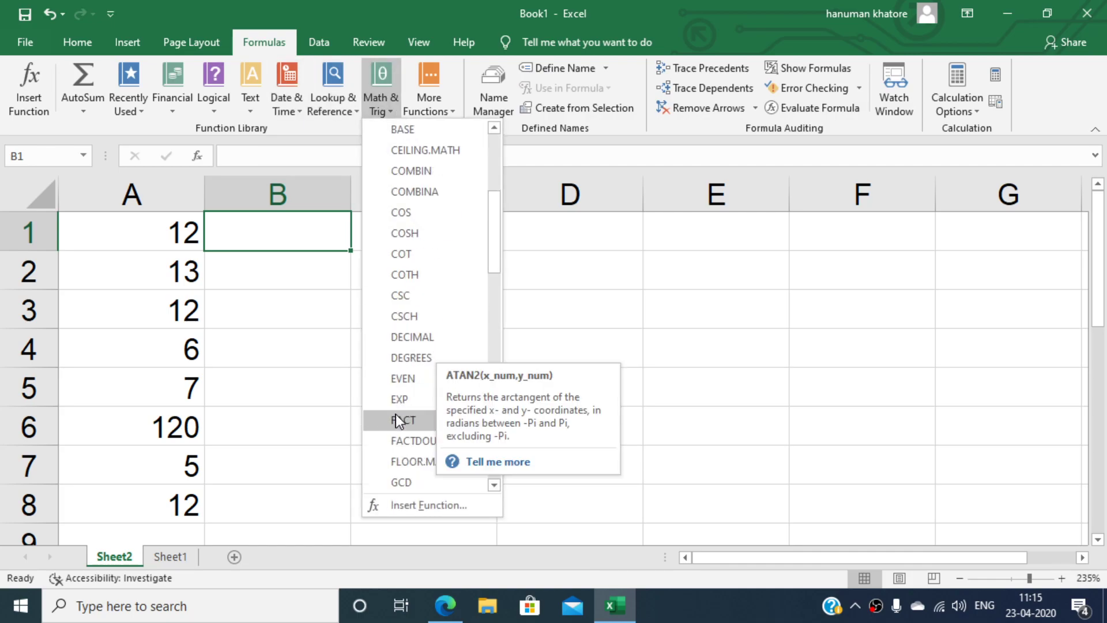
scroll(399, 404, down, 1)
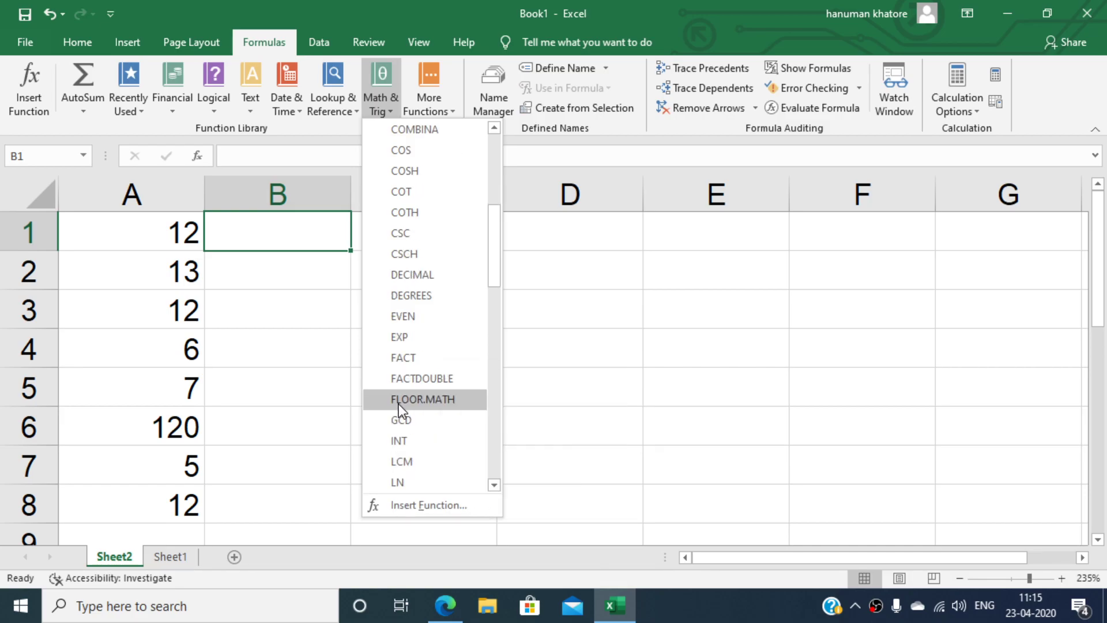
scroll(413, 434, down, 1)
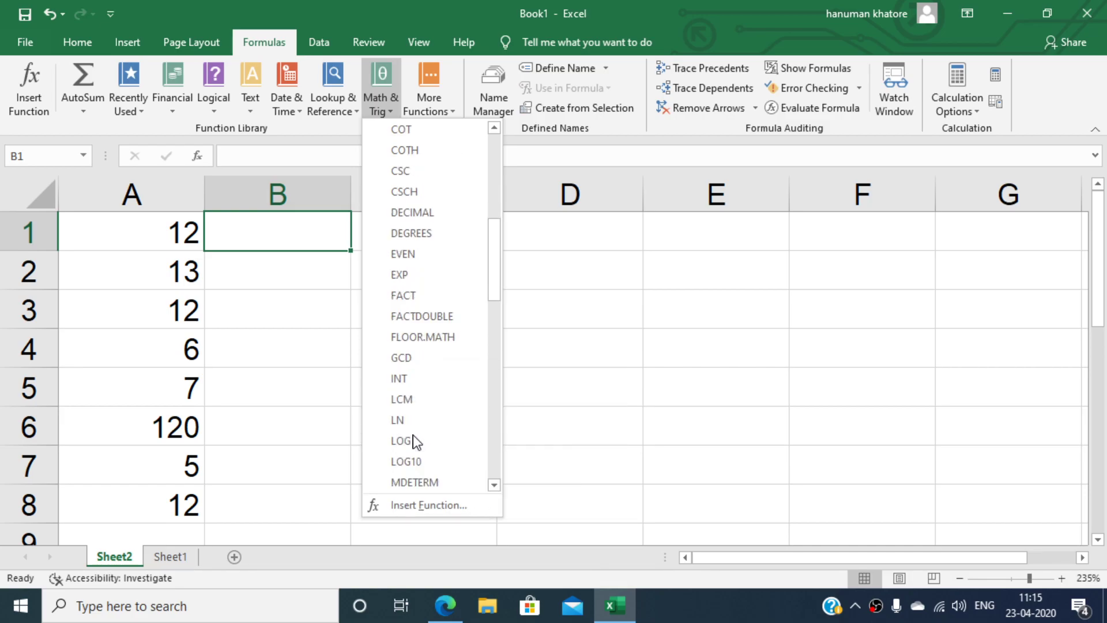
click(402, 399)
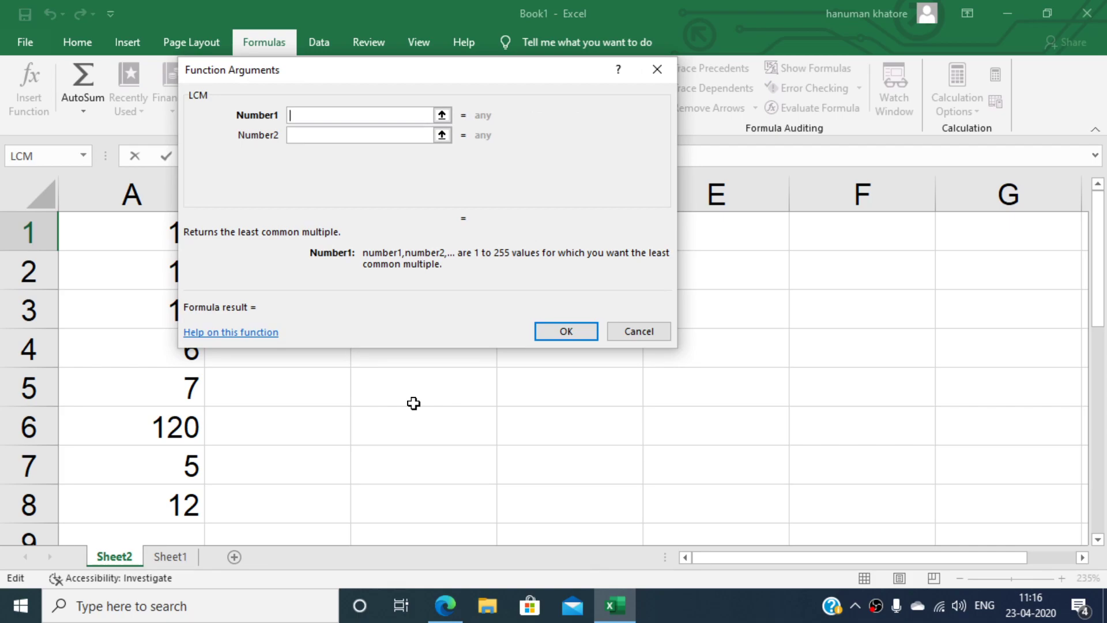
Give LCM the arguments 10 and 100, correcting a stray 5, so B1 shows 100
text(10)
key(Tab)
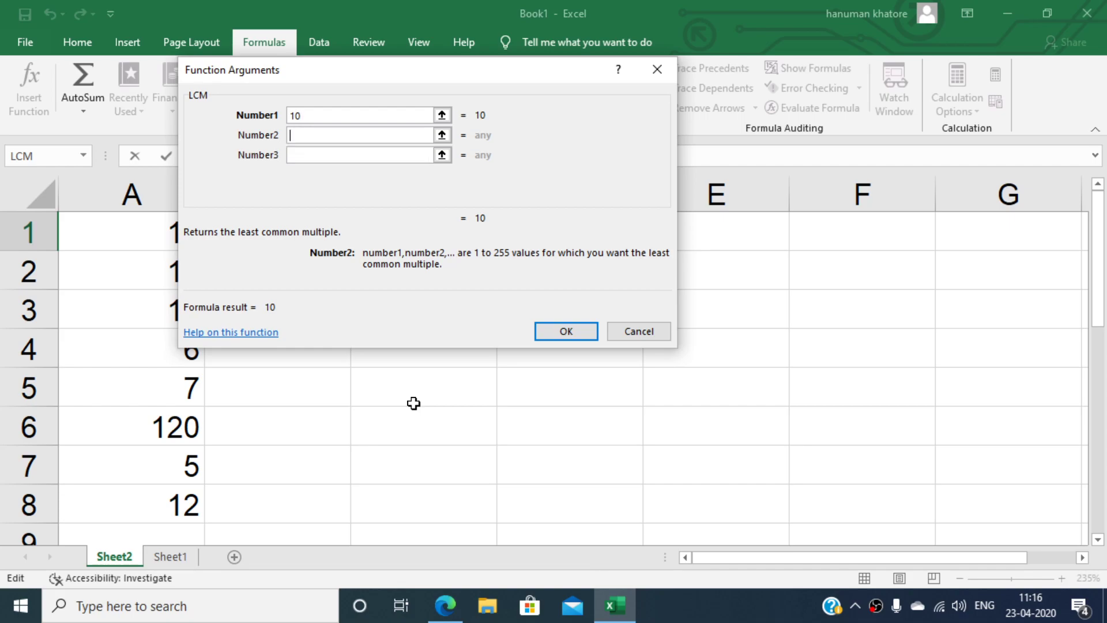
text(5)
click(310, 156)
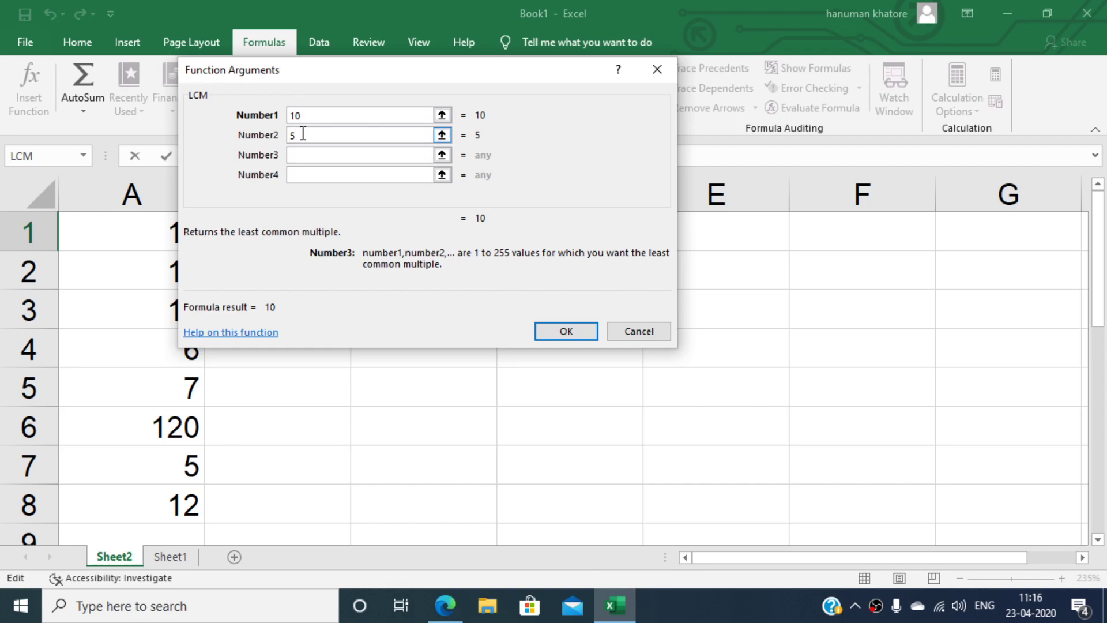
key(BackSpace)
text(100)
click(564, 330)
click(297, 277)
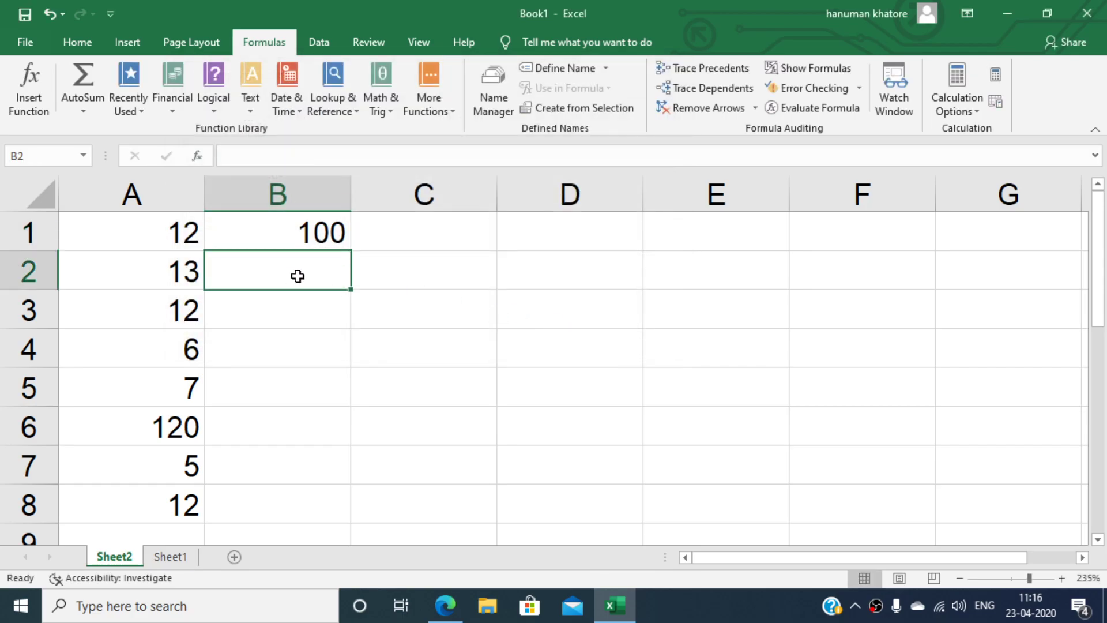
Enter =LOG10(10) in B2, returning 1, and check its formula
click(382, 112)
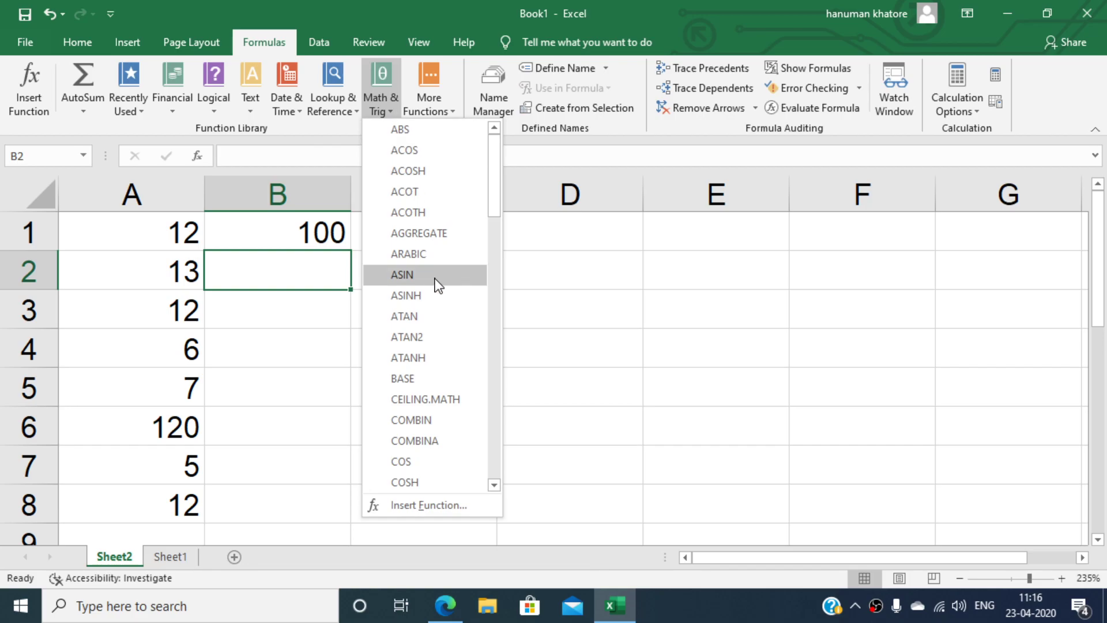
scroll(430, 312, down, 2)
scroll(421, 335, down, 2)
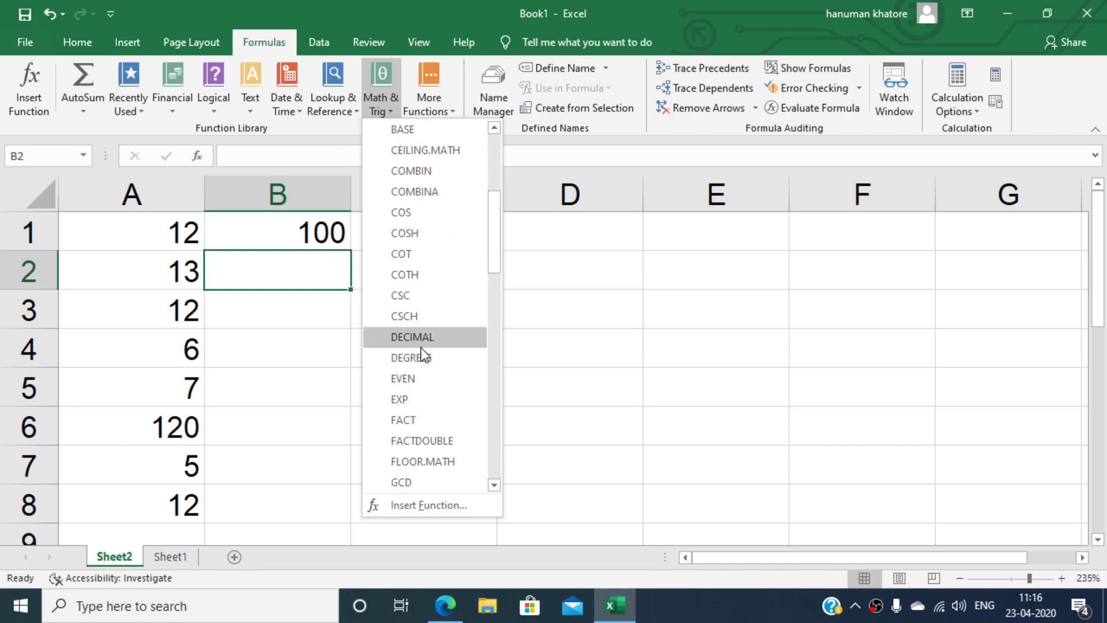
scroll(421, 357, down, 1)
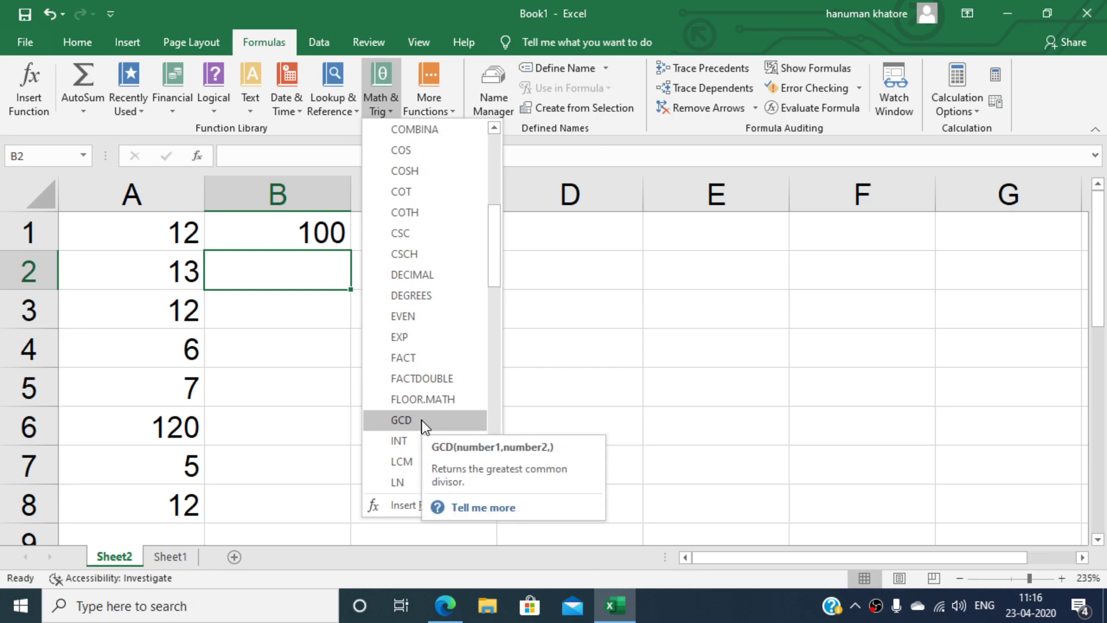
scroll(412, 460, down, 1)
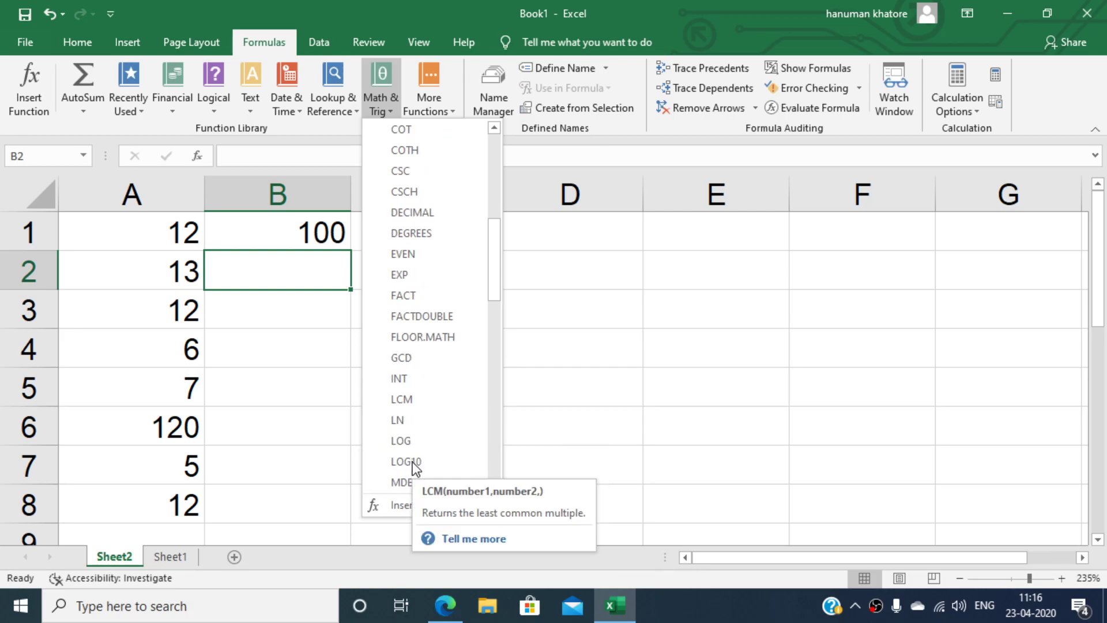
click(407, 462)
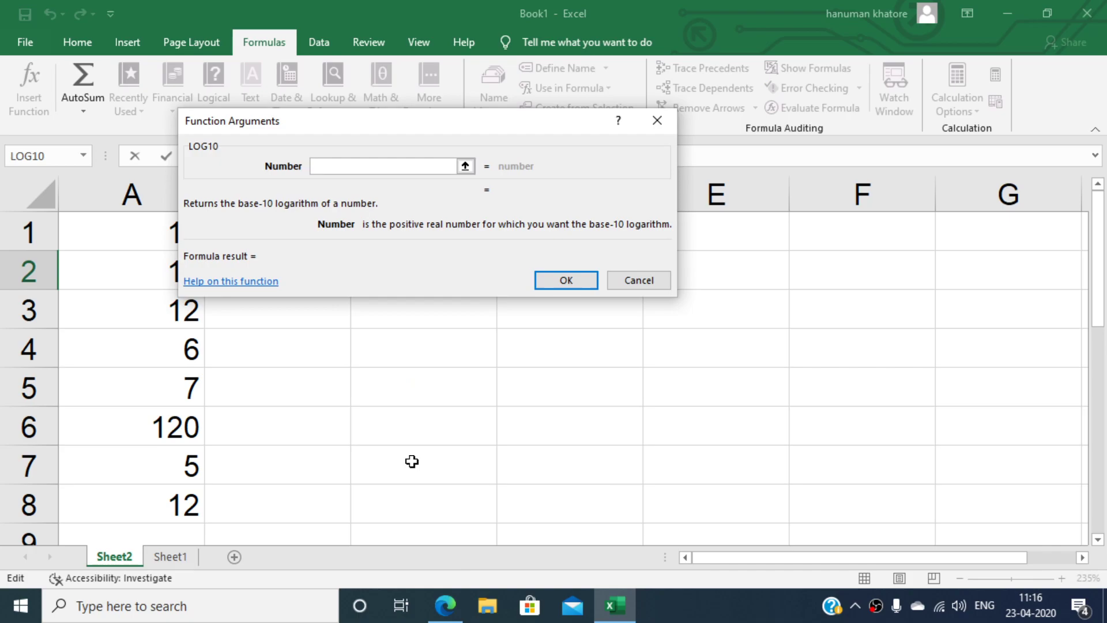
text(100)
key(BackSpace)
click(555, 283)
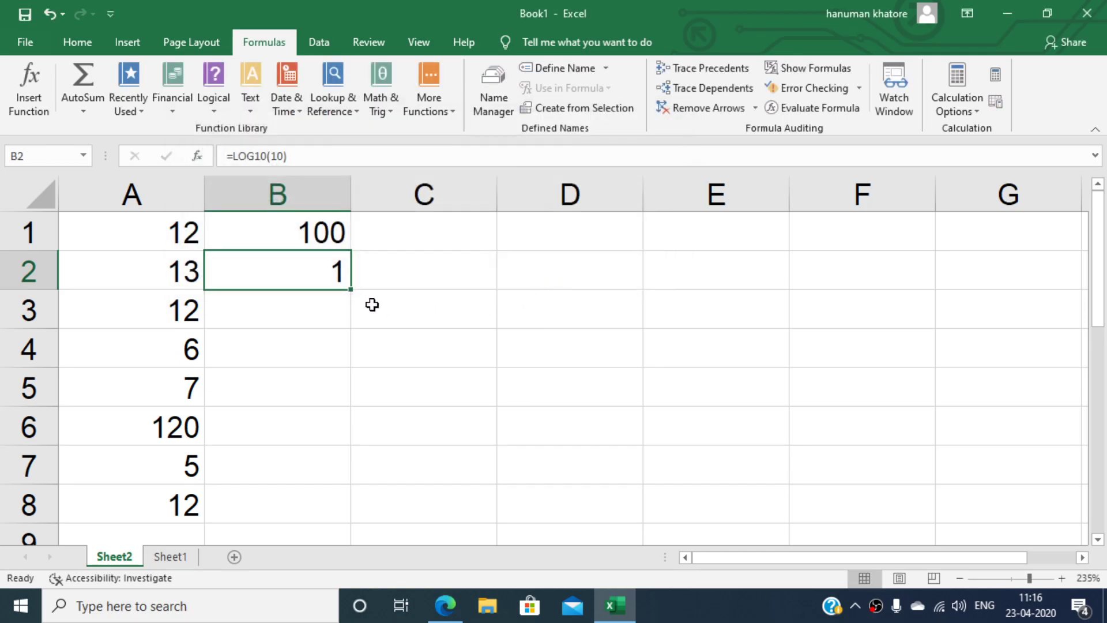
click(325, 307)
click(328, 276)
Enter =MOD(25,7) in B3, giving the remainder 4
click(308, 310)
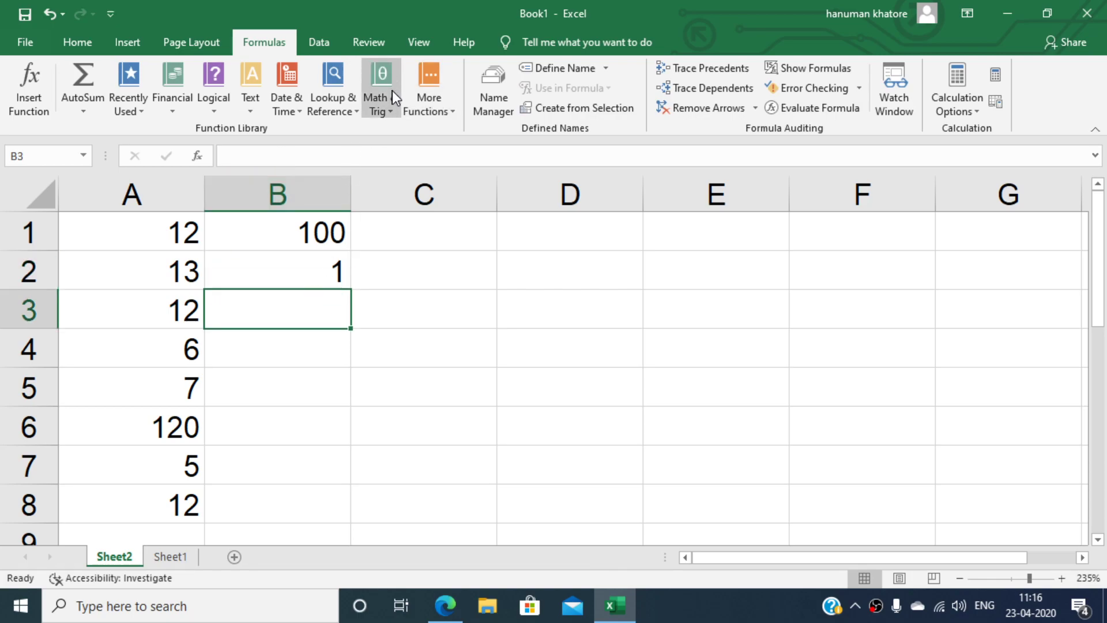
click(392, 112)
scroll(451, 314, down, 2)
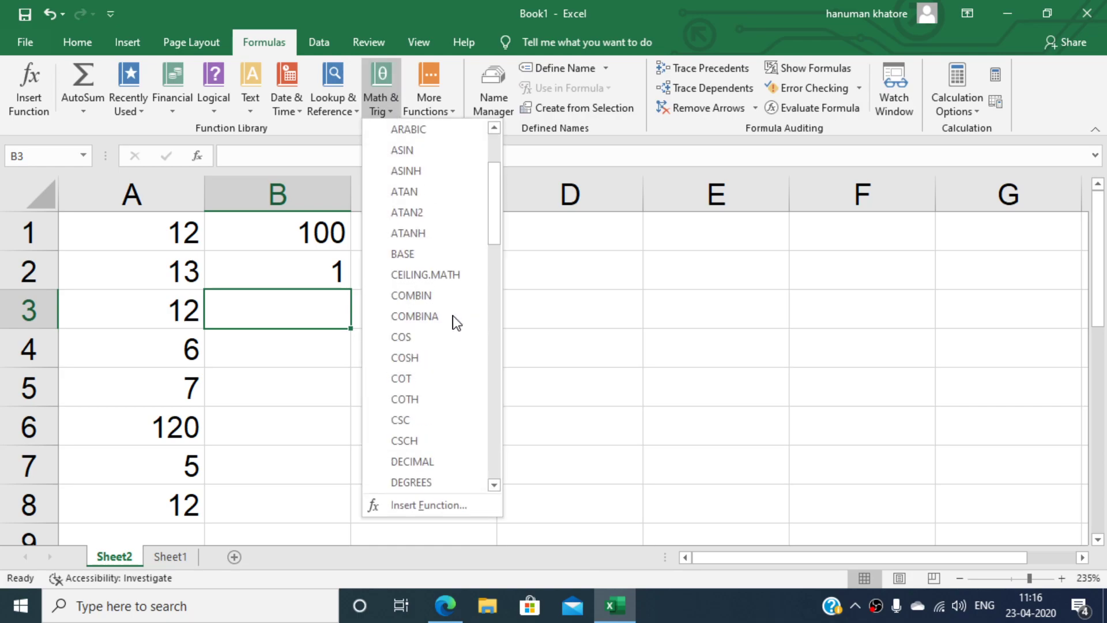
scroll(433, 356, down, 2)
scroll(434, 357, down, 3)
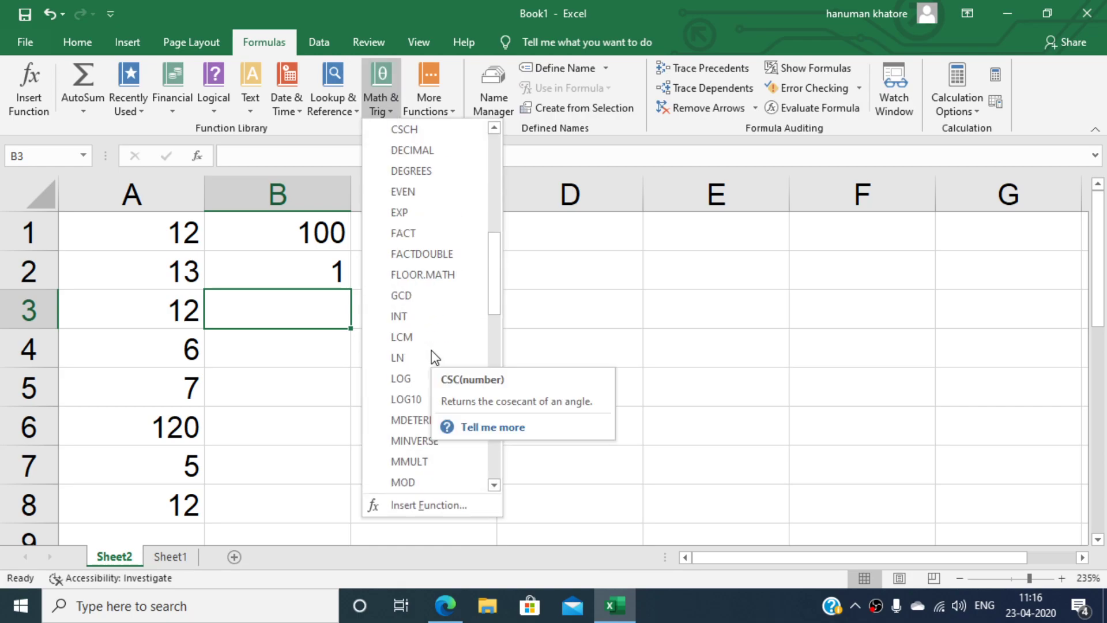
scroll(433, 357, down, 3)
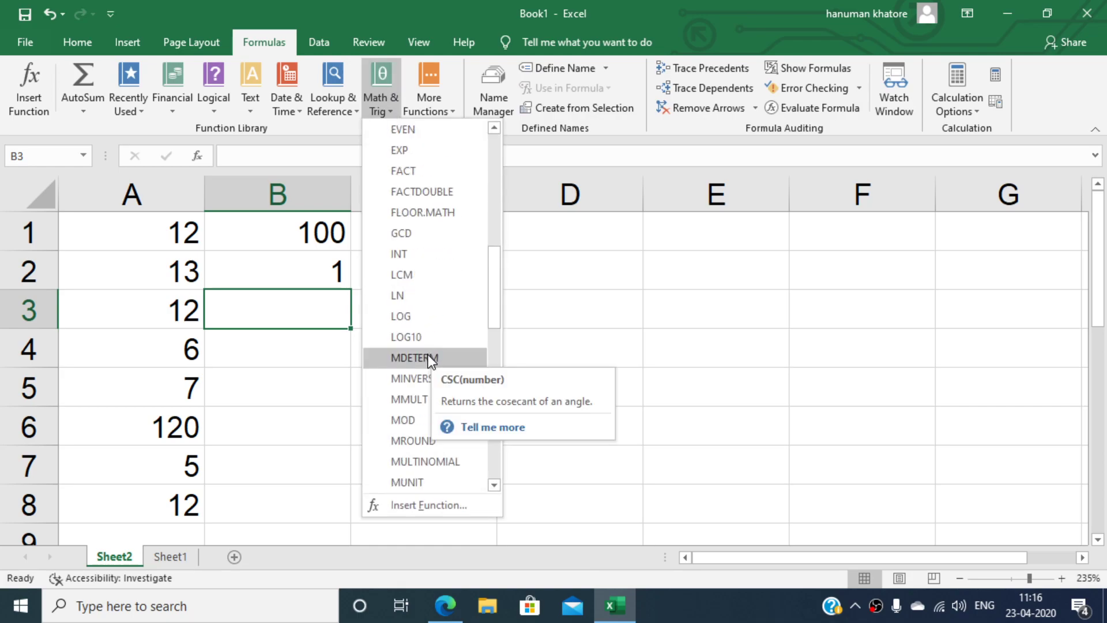
click(403, 426)
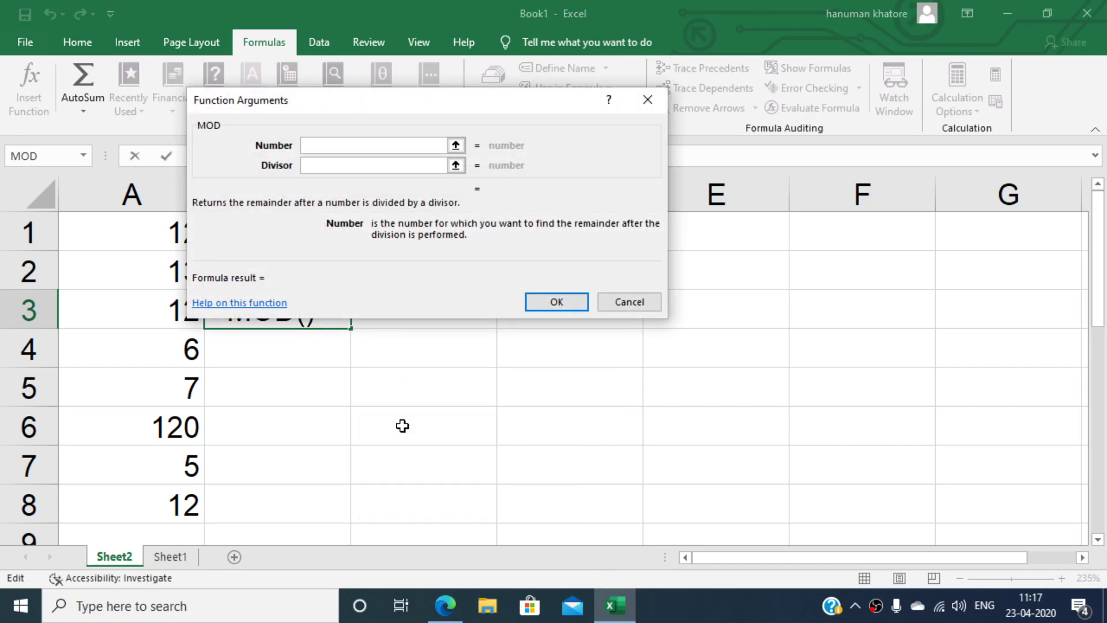
text(25)
click(342, 166)
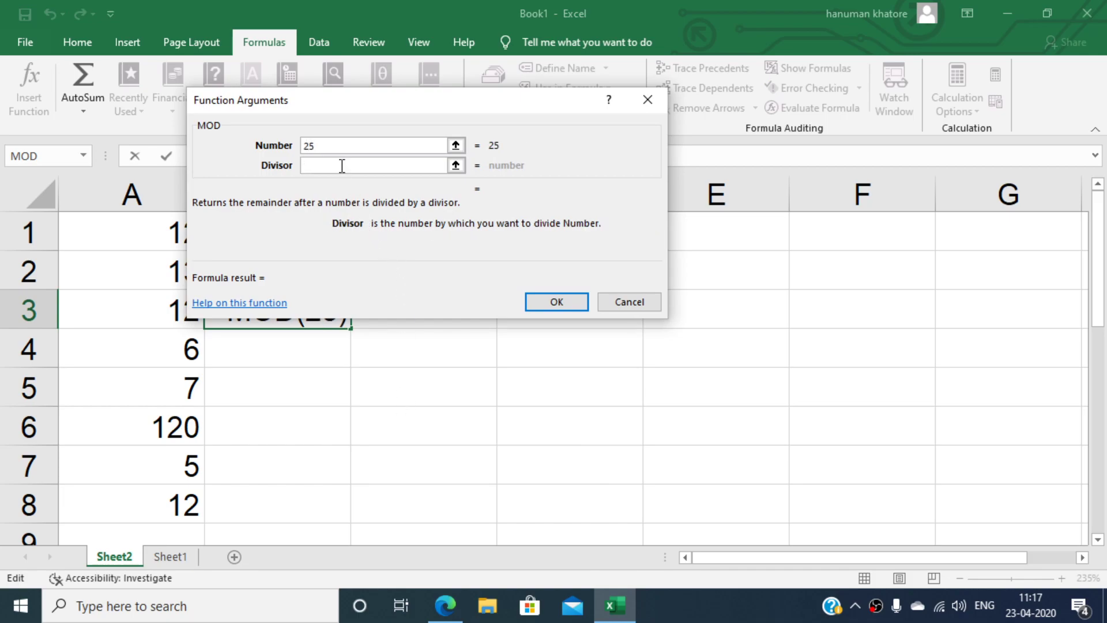
text(7)
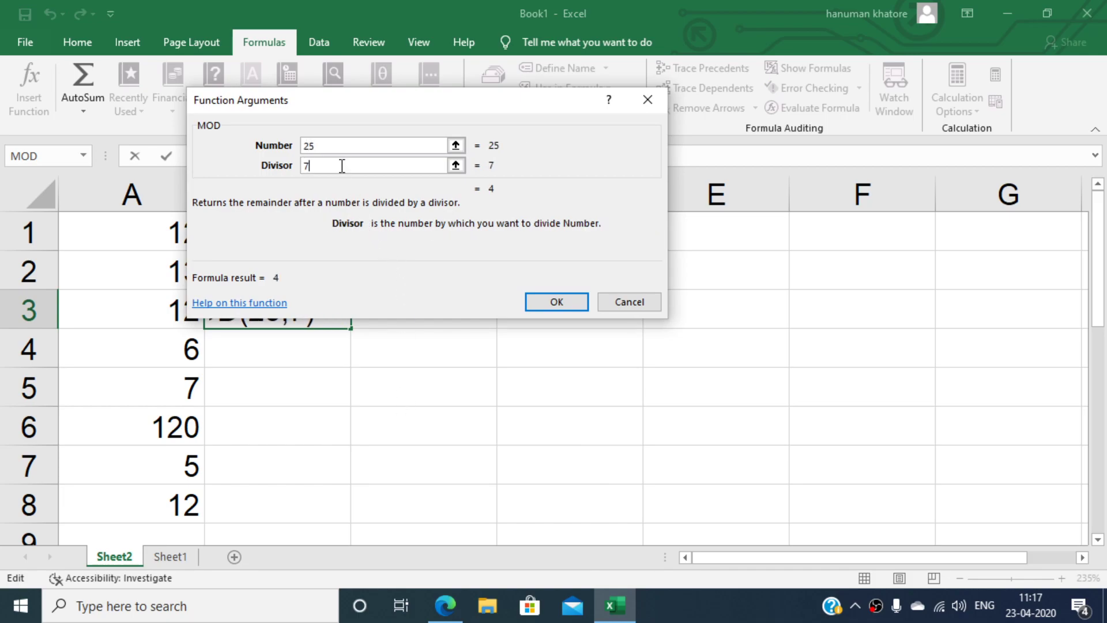
click(545, 302)
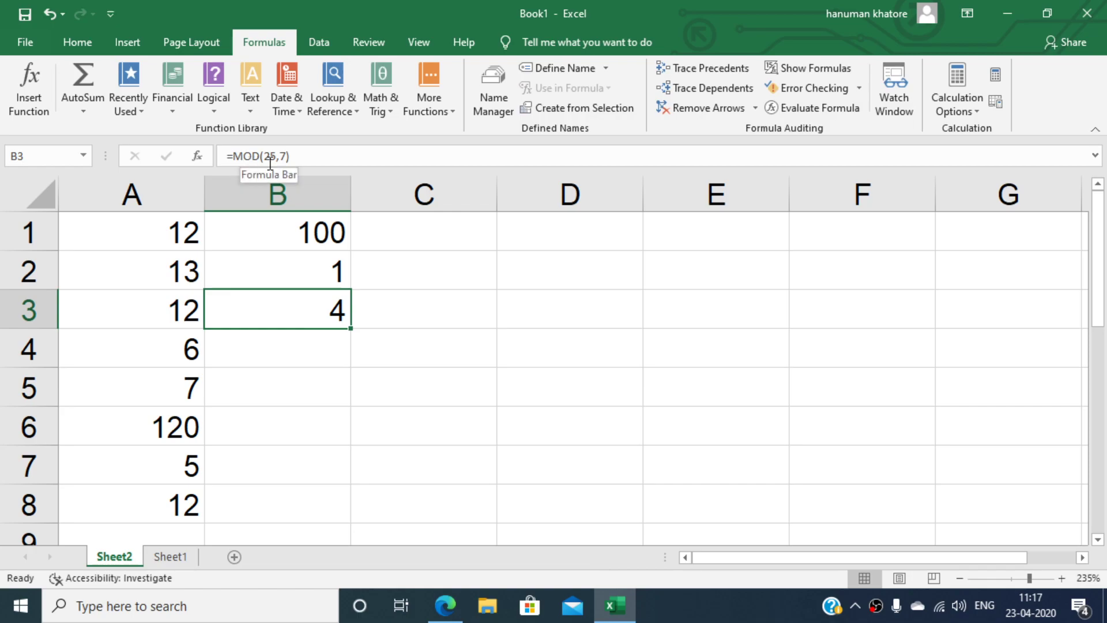
click(286, 346)
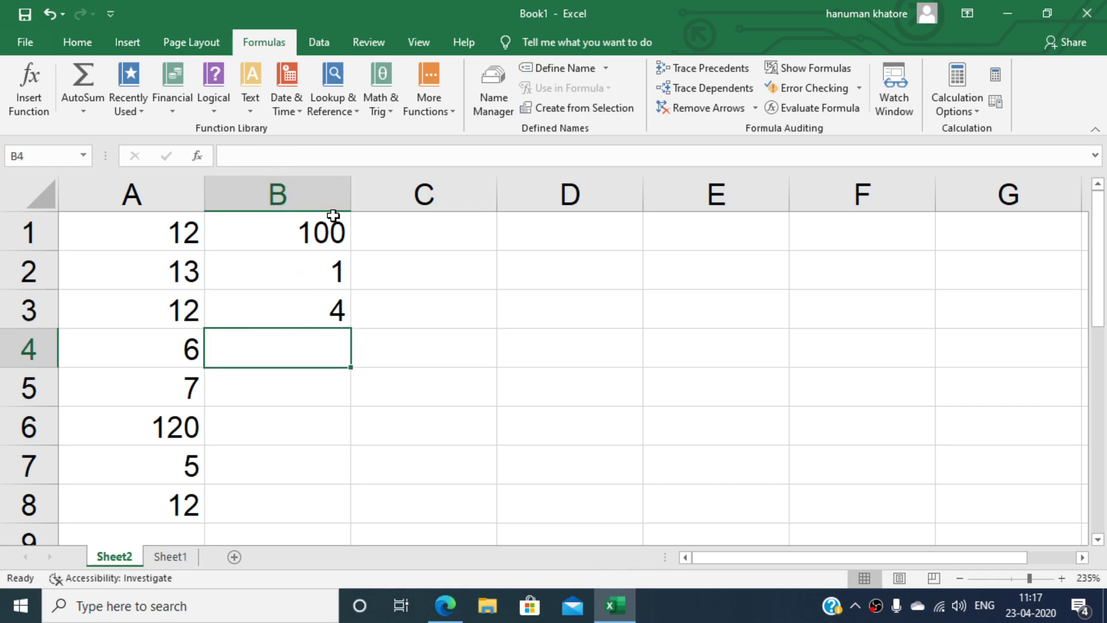
Insert =PI() into B4, showing 3.141593, and check its formula
click(377, 110)
scroll(410, 323, down, 7)
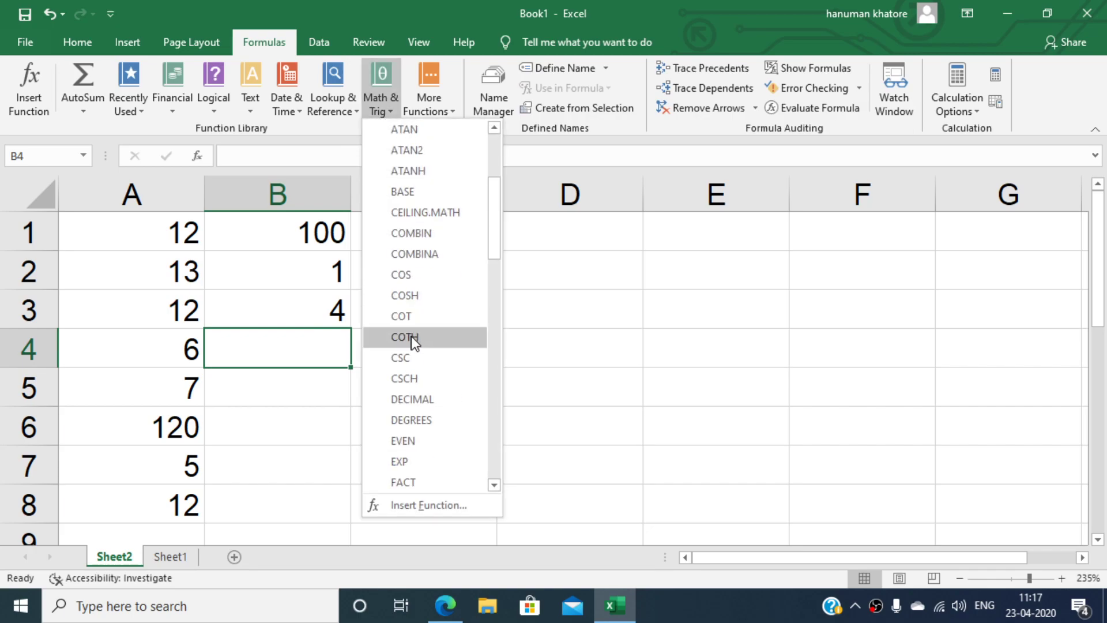
scroll(424, 359, down, 1)
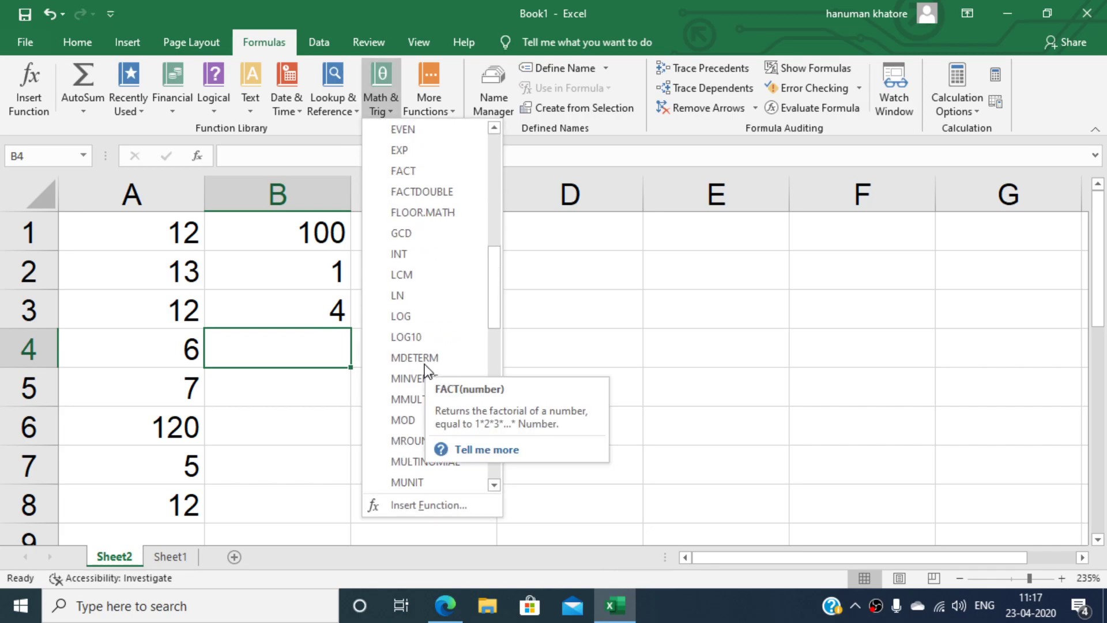
scroll(402, 469, down, 1)
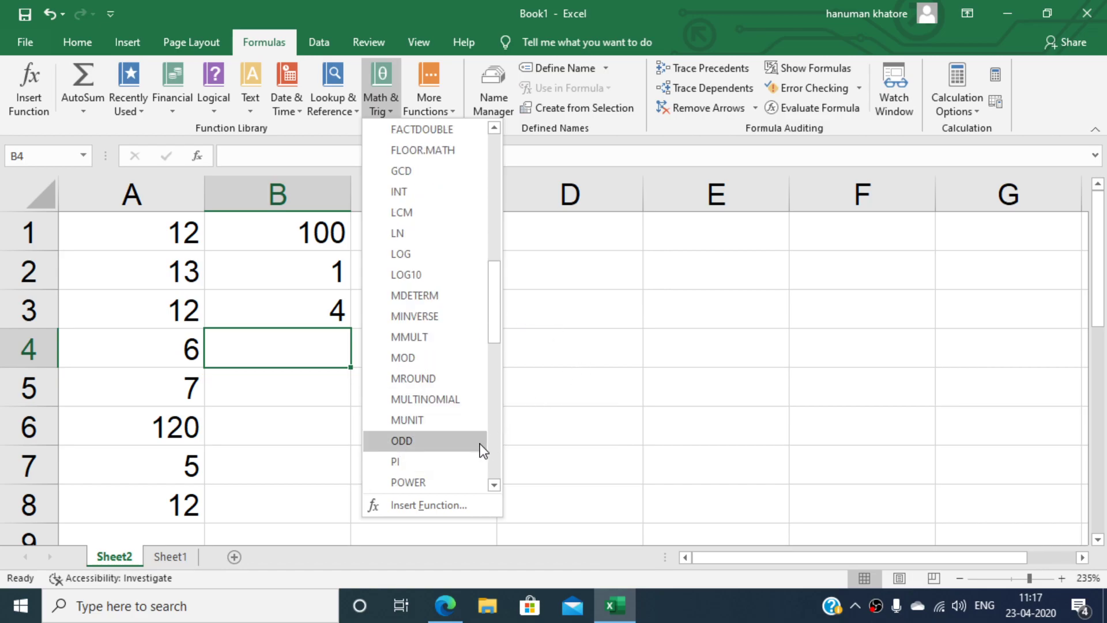
click(417, 464)
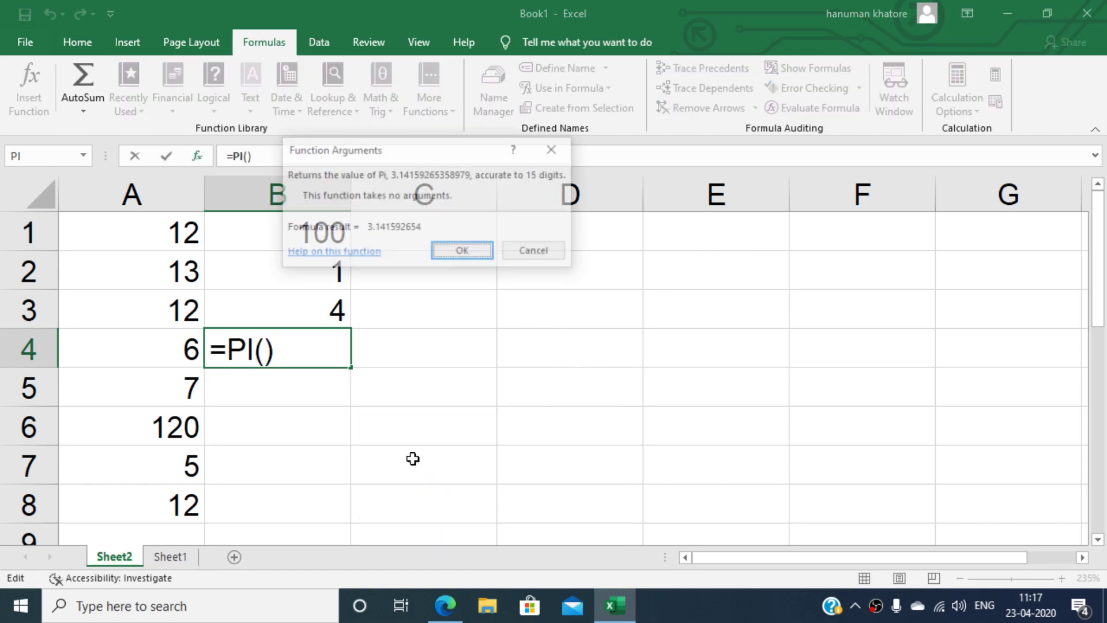
click(465, 252)
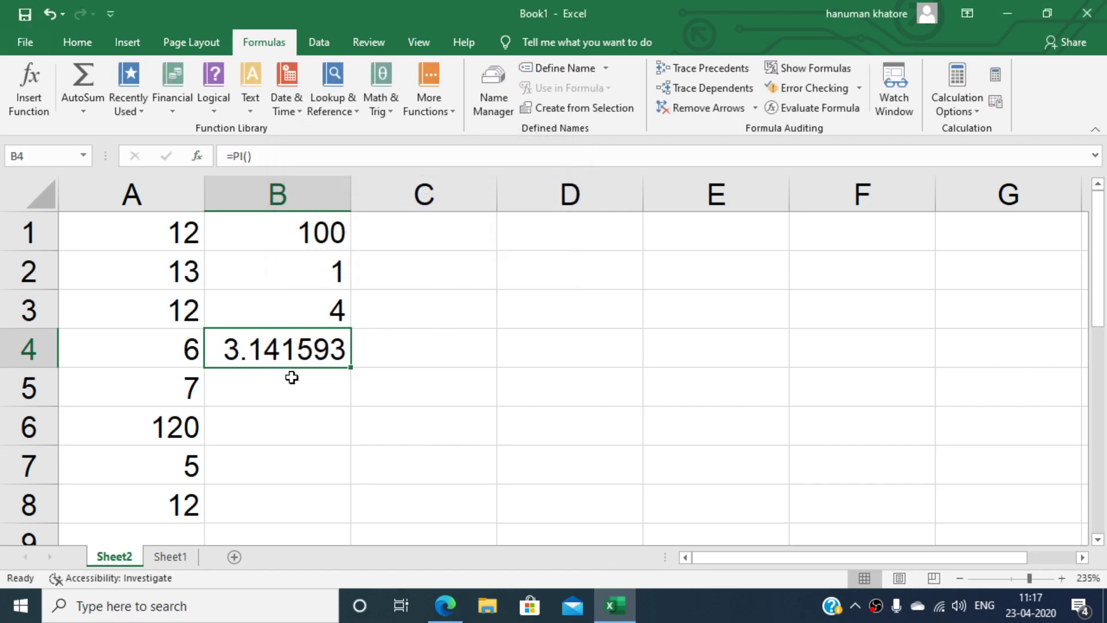
click(286, 389)
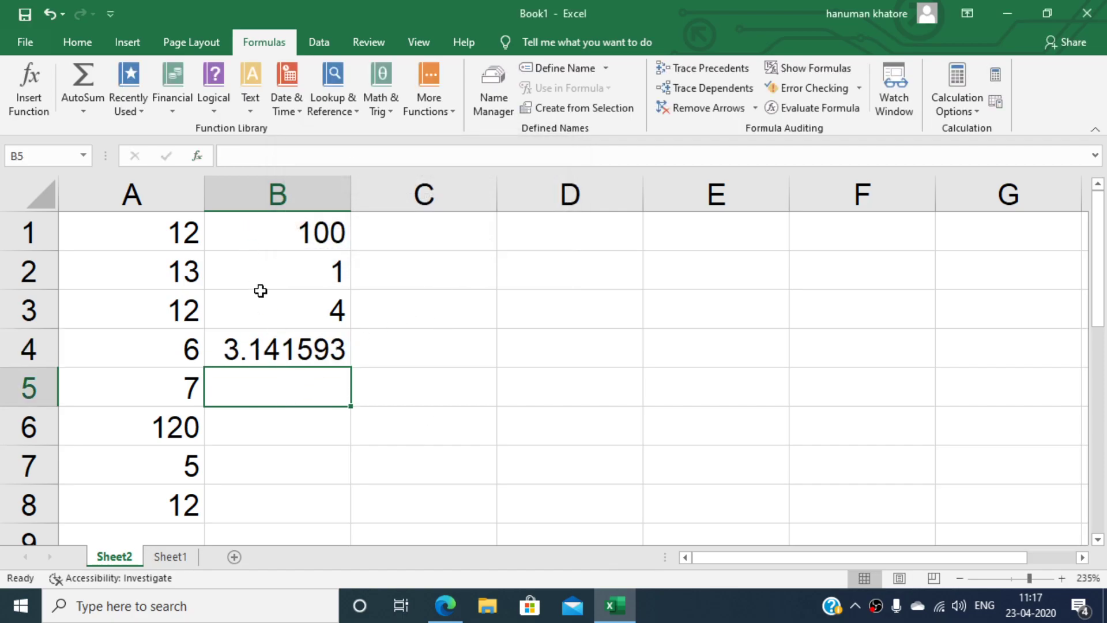
click(269, 353)
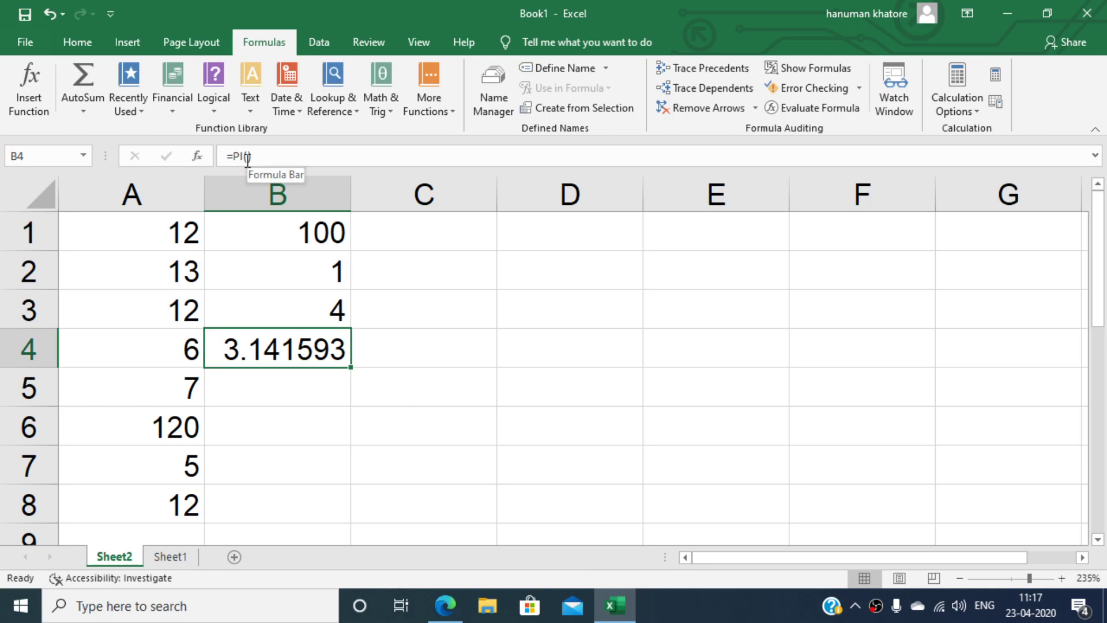
click(290, 387)
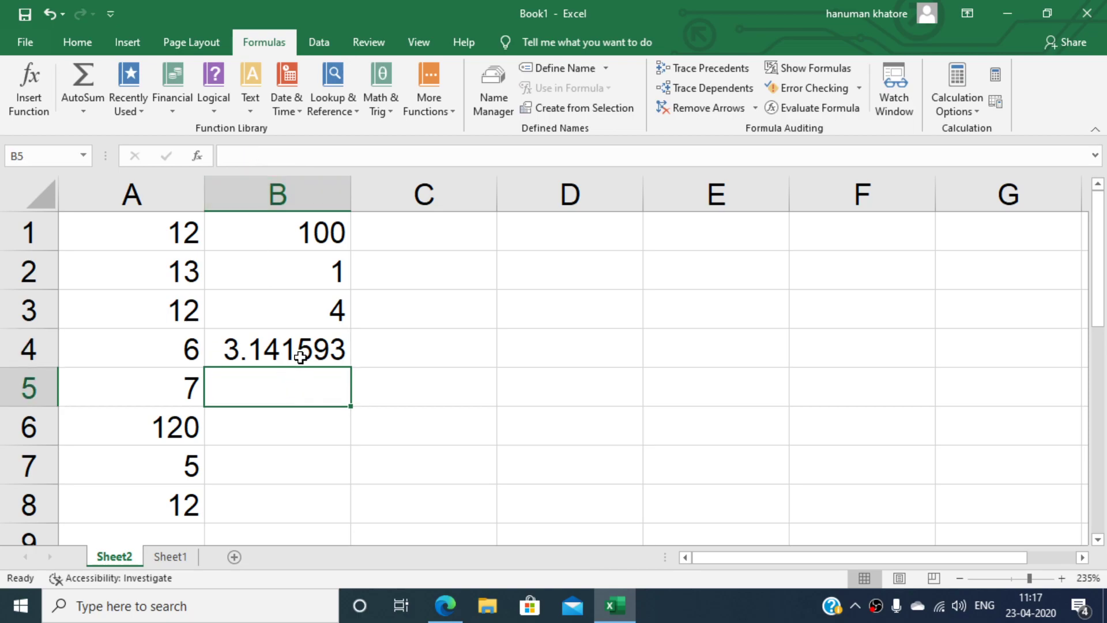
Enter =POWER(2,3) in B5, returning 8
click(380, 92)
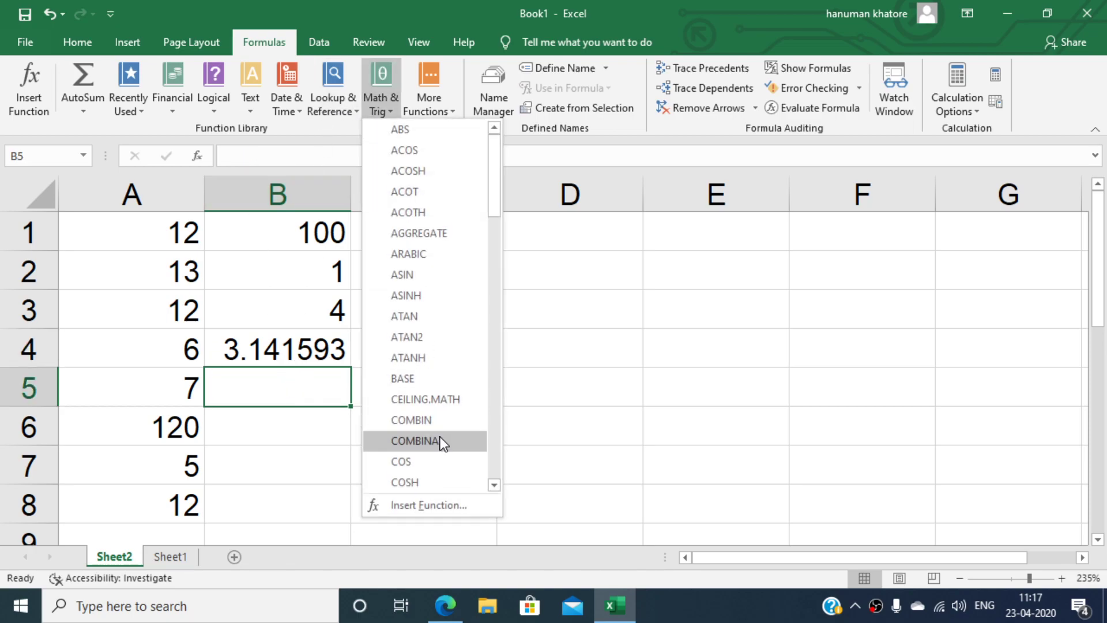
scroll(443, 430, down, 2)
scroll(446, 427, down, 8)
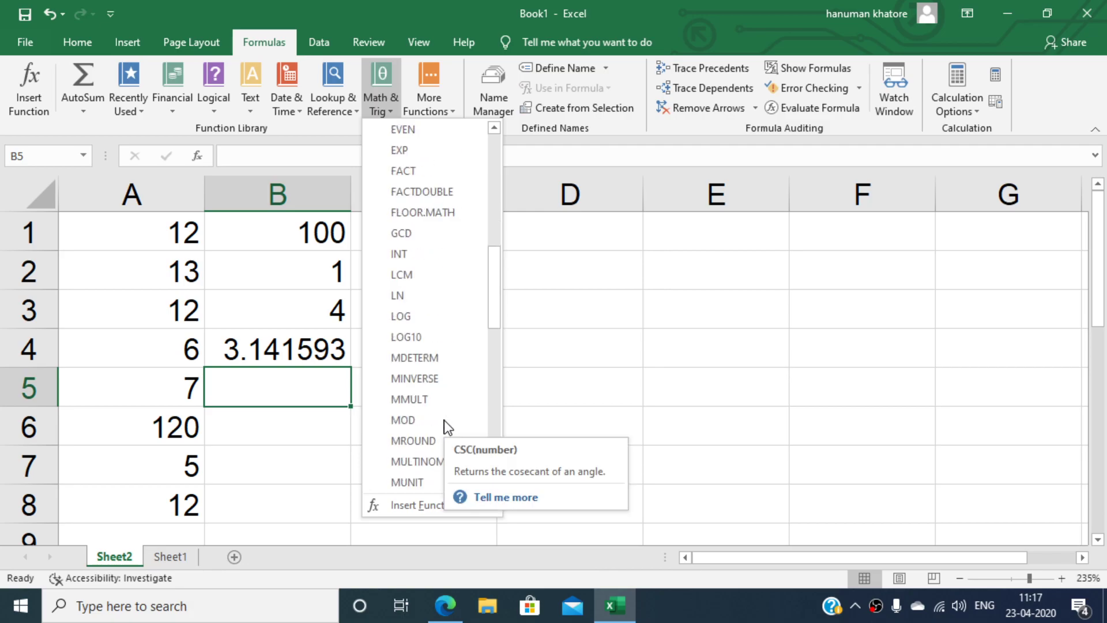
scroll(444, 420, down, 1)
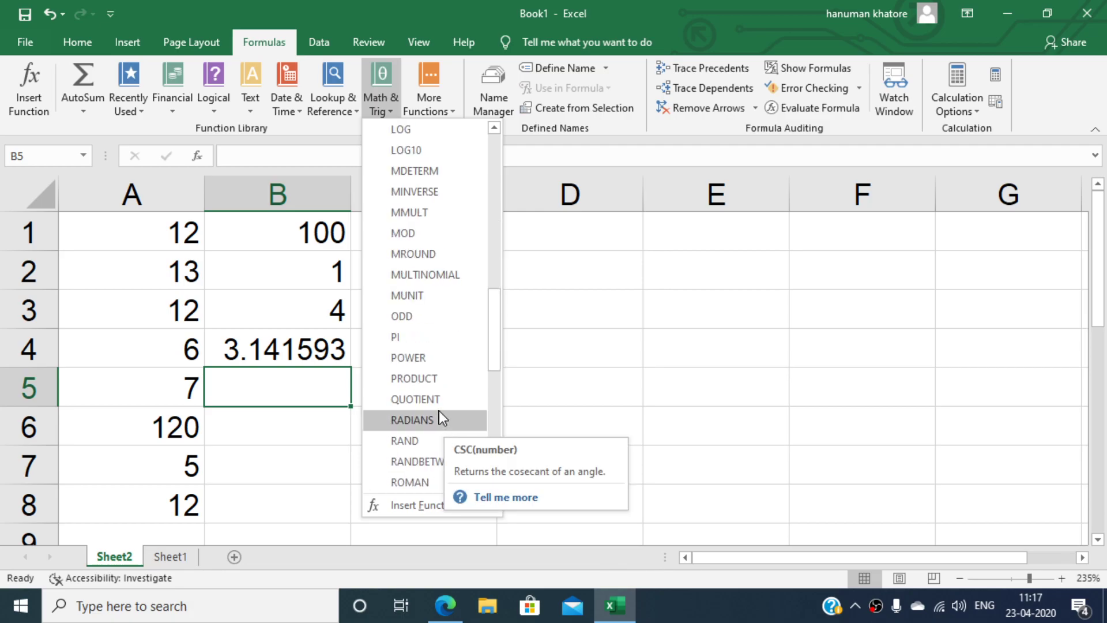
click(423, 358)
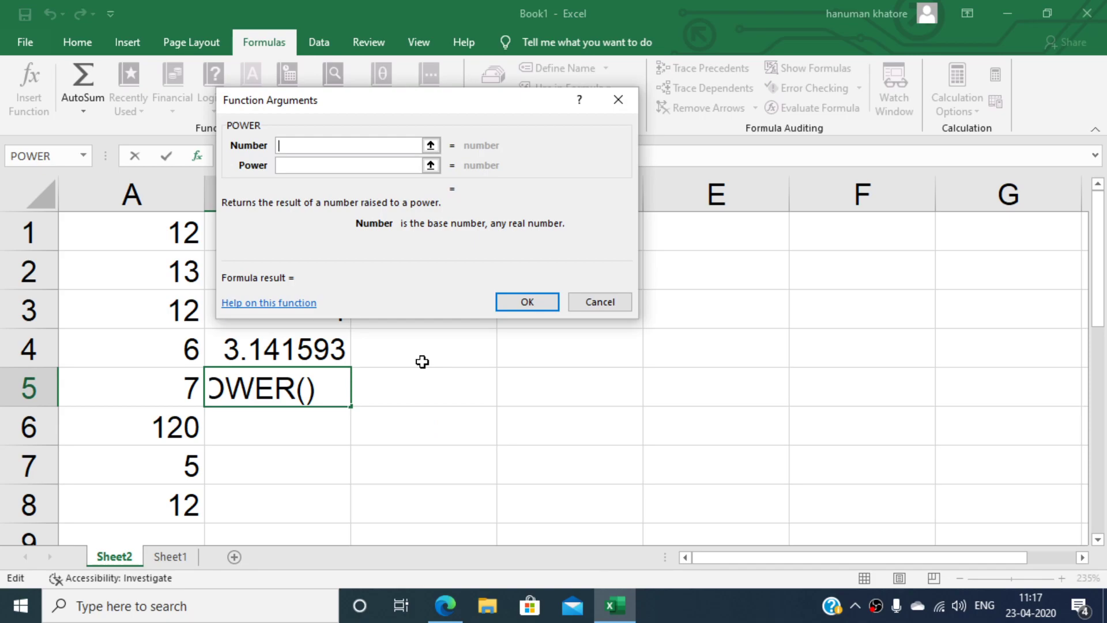
text(2)
click(292, 168)
text(3)
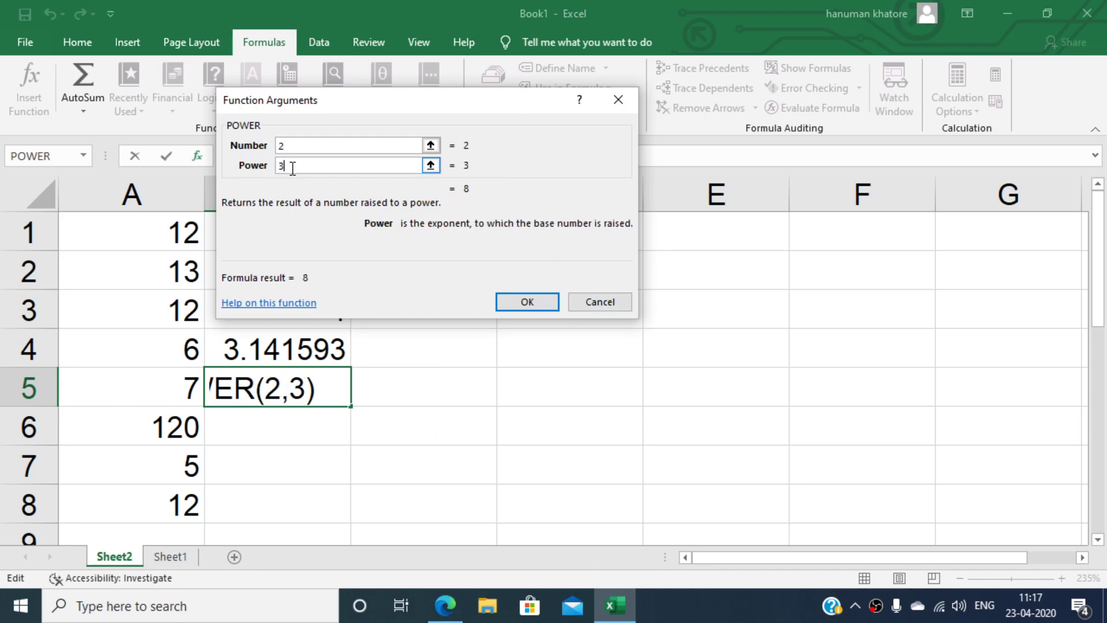
click(527, 302)
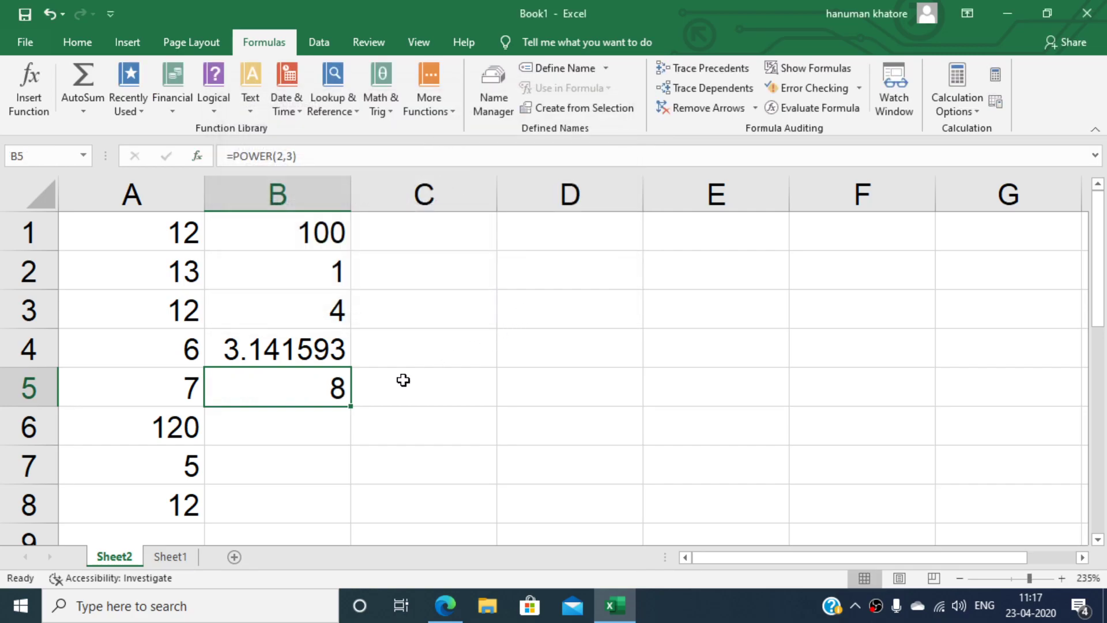
Check the POWER formula in B5, then select B6
click(289, 423)
double_click(289, 423)
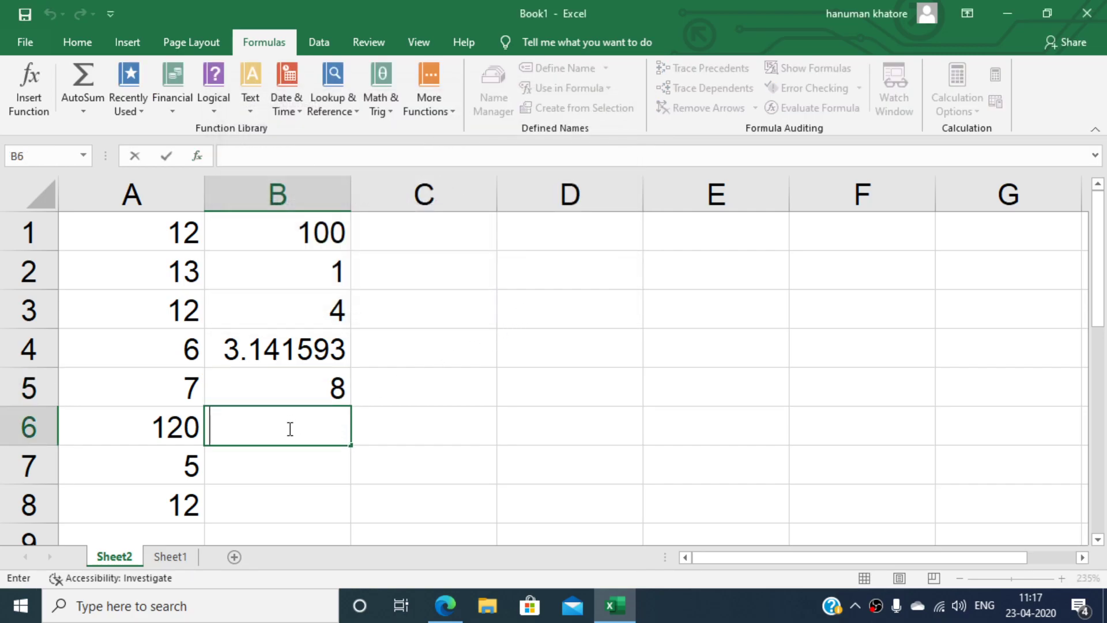
click(332, 393)
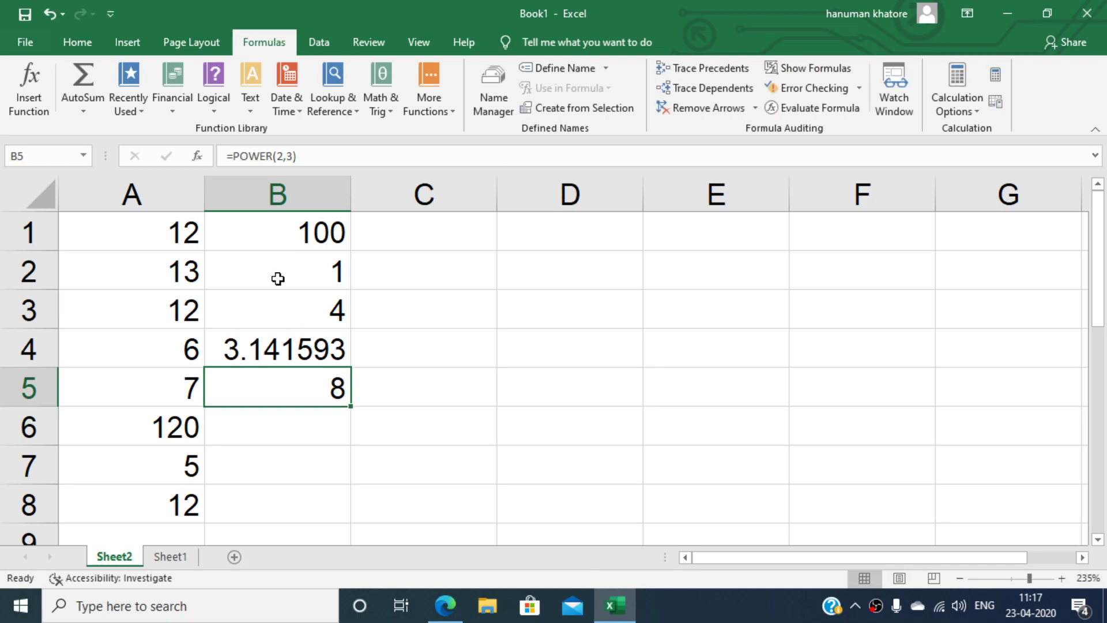
click(306, 432)
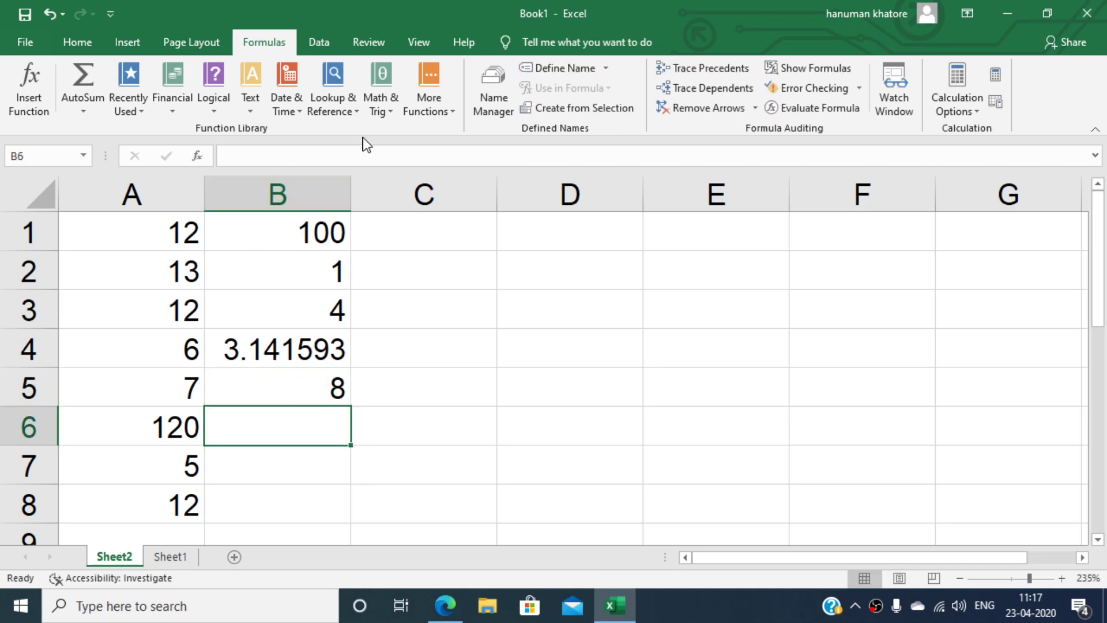
Insert the ROMAN function into cell B6 from the Math & Trig list
click(381, 103)
scroll(450, 434, down, 7)
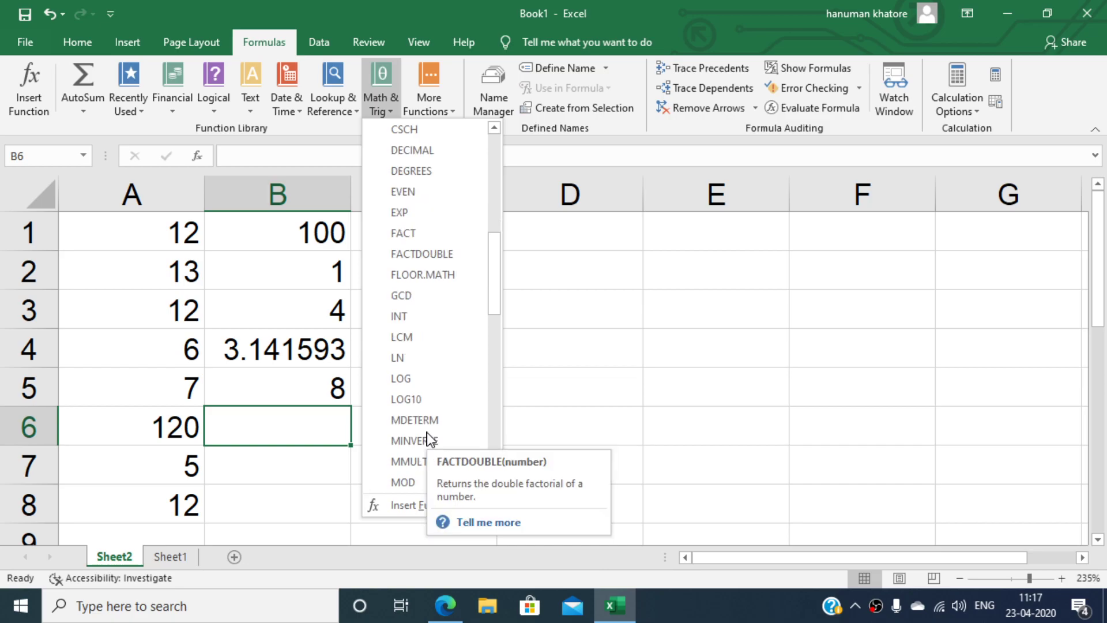
scroll(427, 434, down, 2)
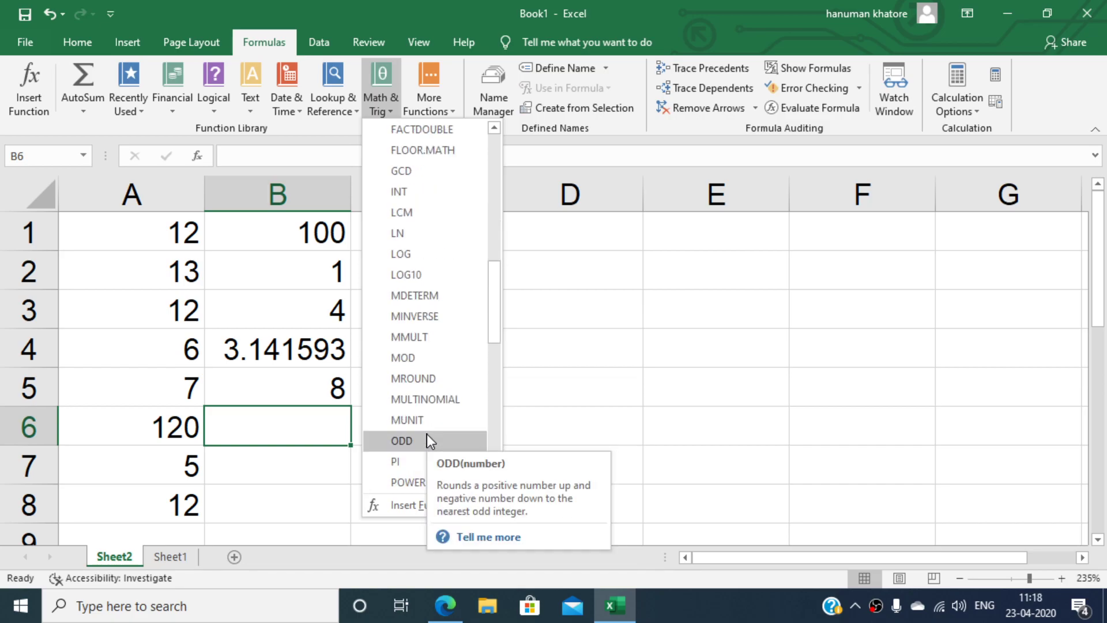
scroll(427, 434, down, 1)
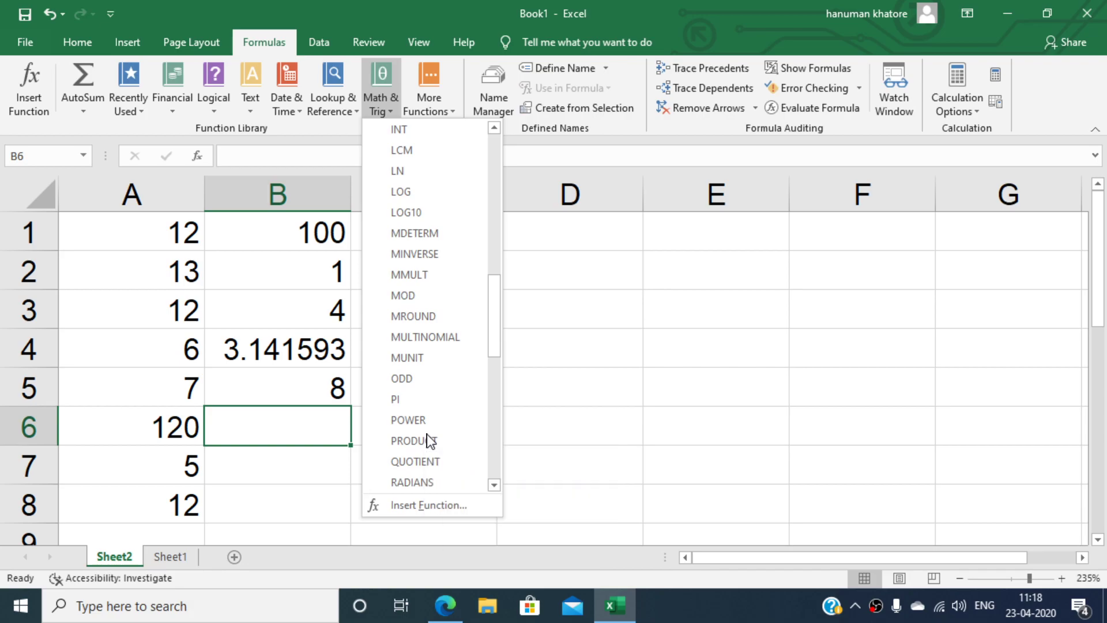
scroll(427, 434, down, 1)
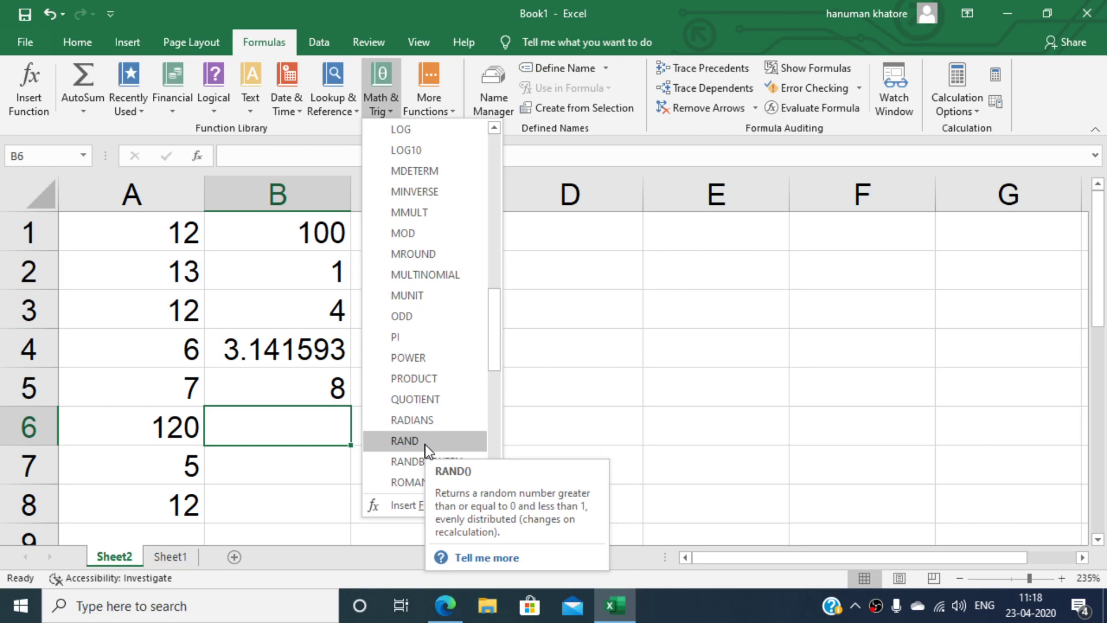
scroll(425, 444, down, 1)
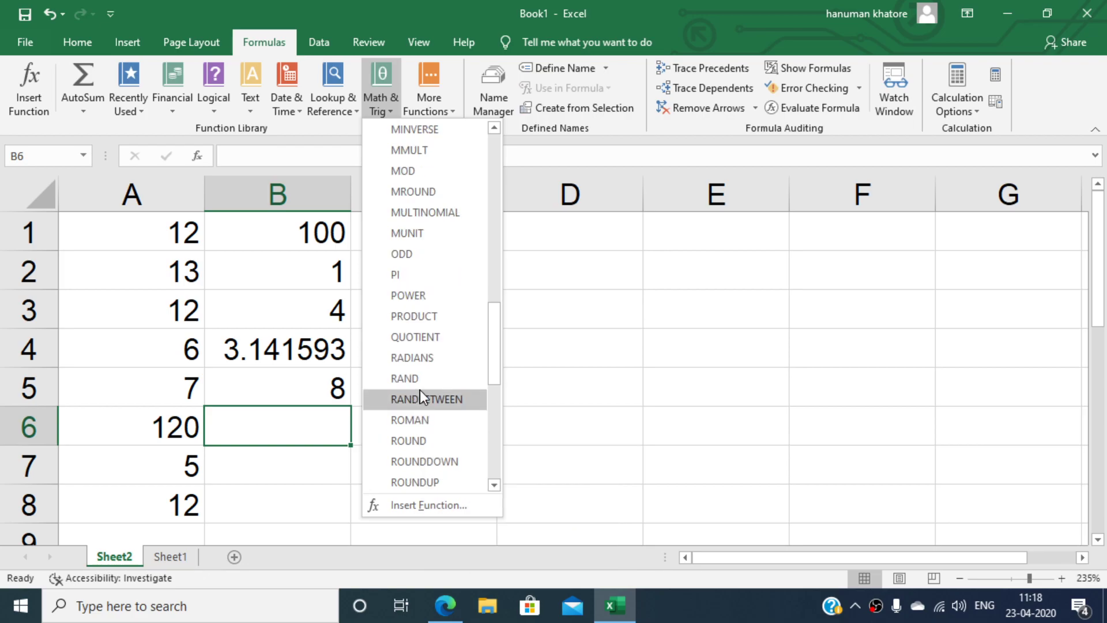
click(432, 422)
Replace the C6 argument with 5 so B6 shows V
click(431, 419)
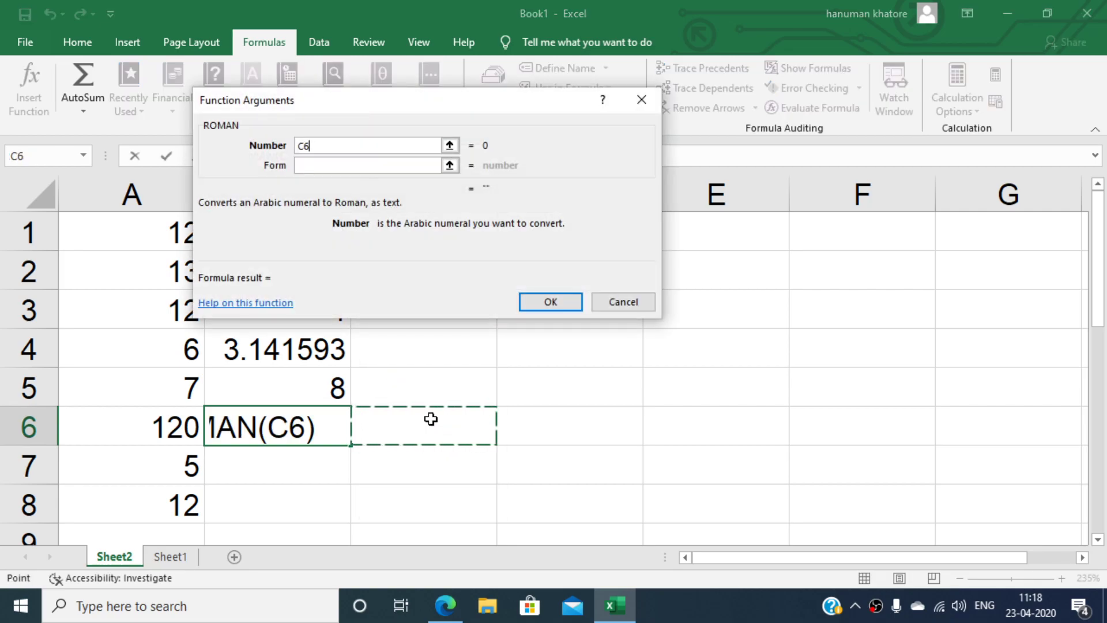
key(BackSpace)
key(BackSpace)
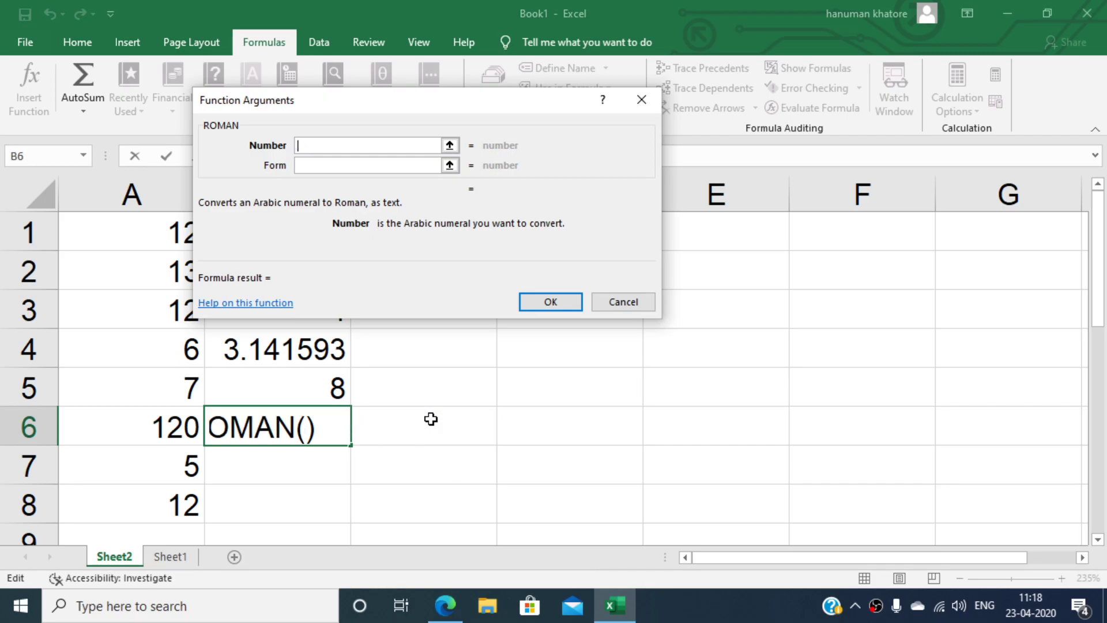
text(5)
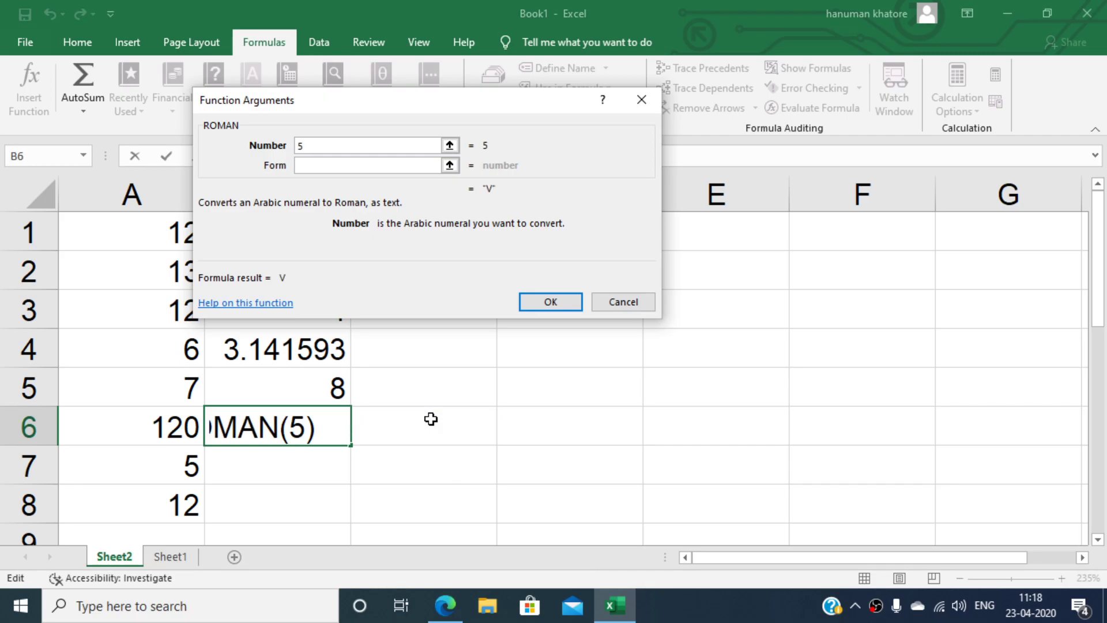
click(550, 302)
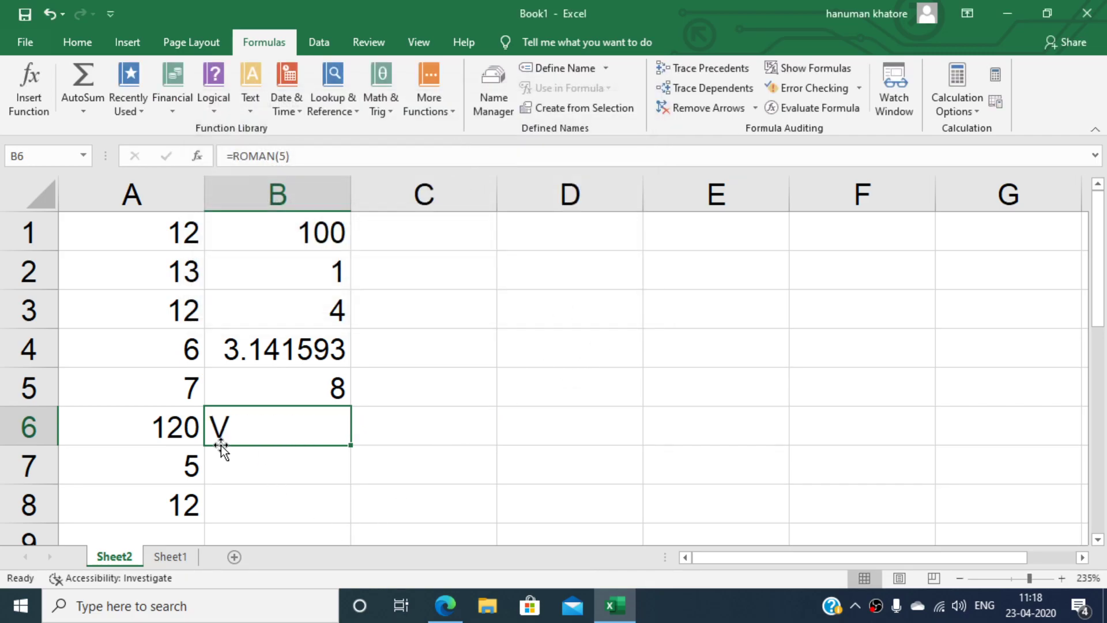
click(254, 463)
double_click(254, 464)
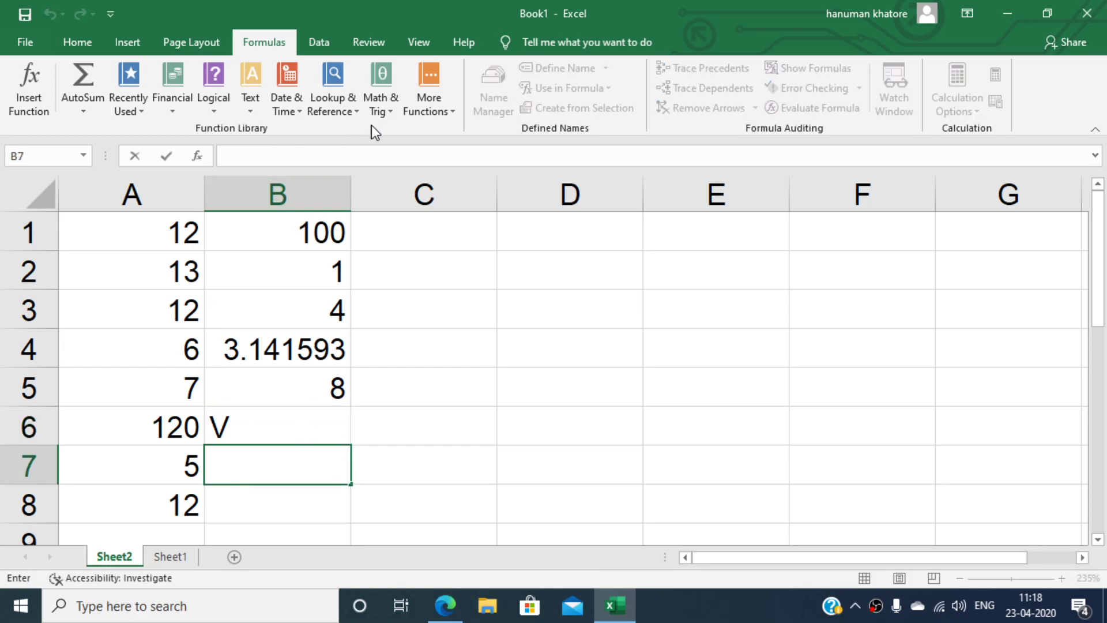
Enter =SQRT(25) in B7, replacing the C5 reference, giving 5
click(394, 114)
scroll(448, 410, down, 8)
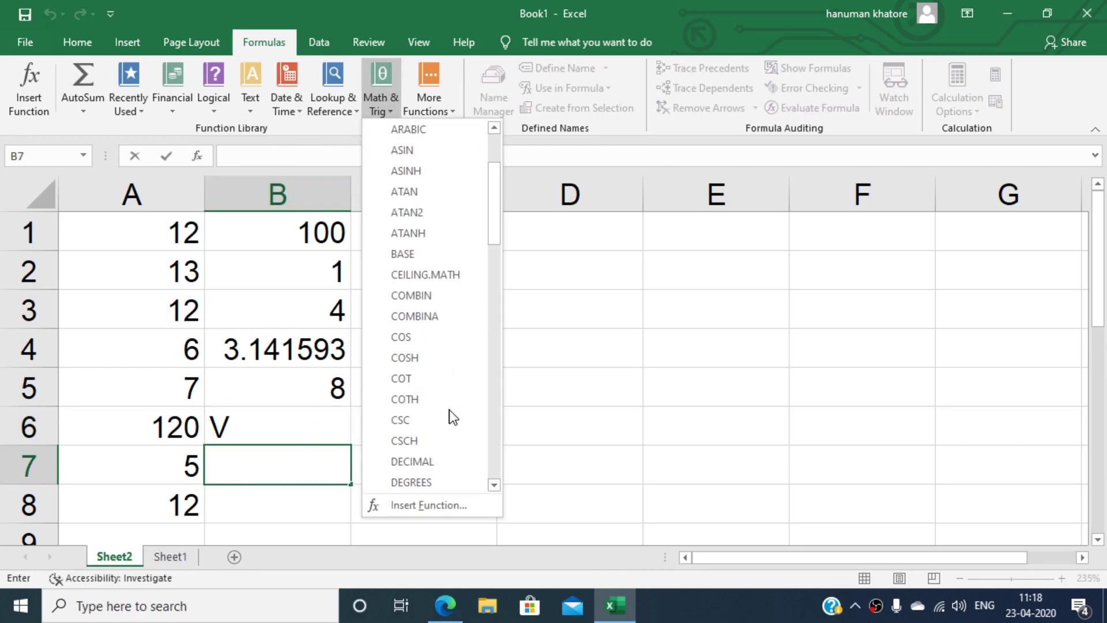
scroll(416, 419, down, 4)
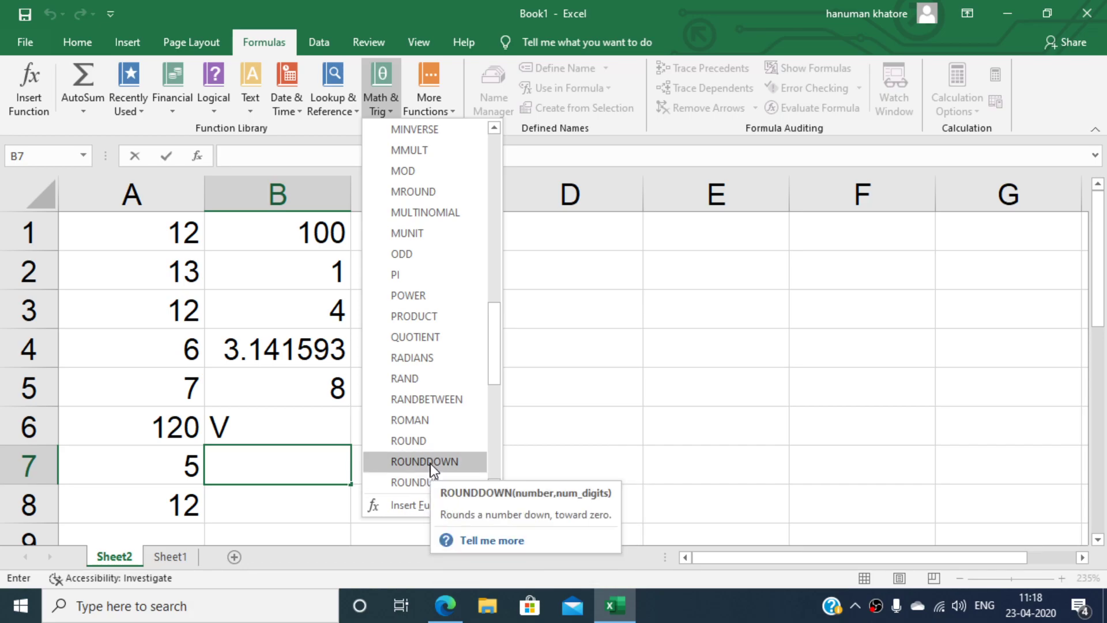
scroll(430, 463, down, 1)
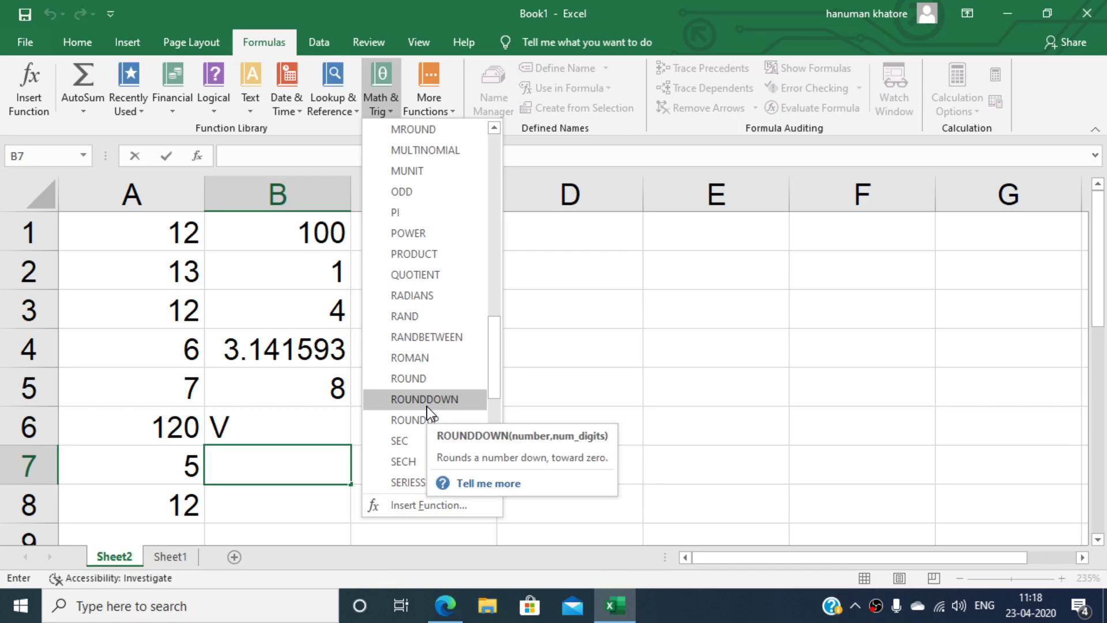
scroll(413, 425, down, 3)
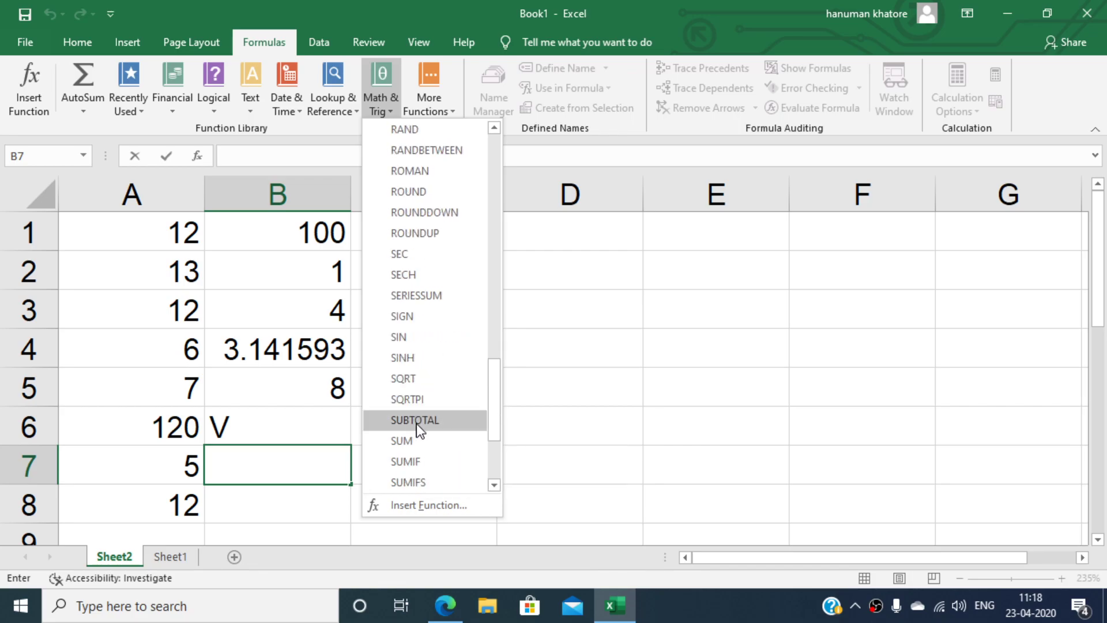
click(425, 382)
click(424, 381)
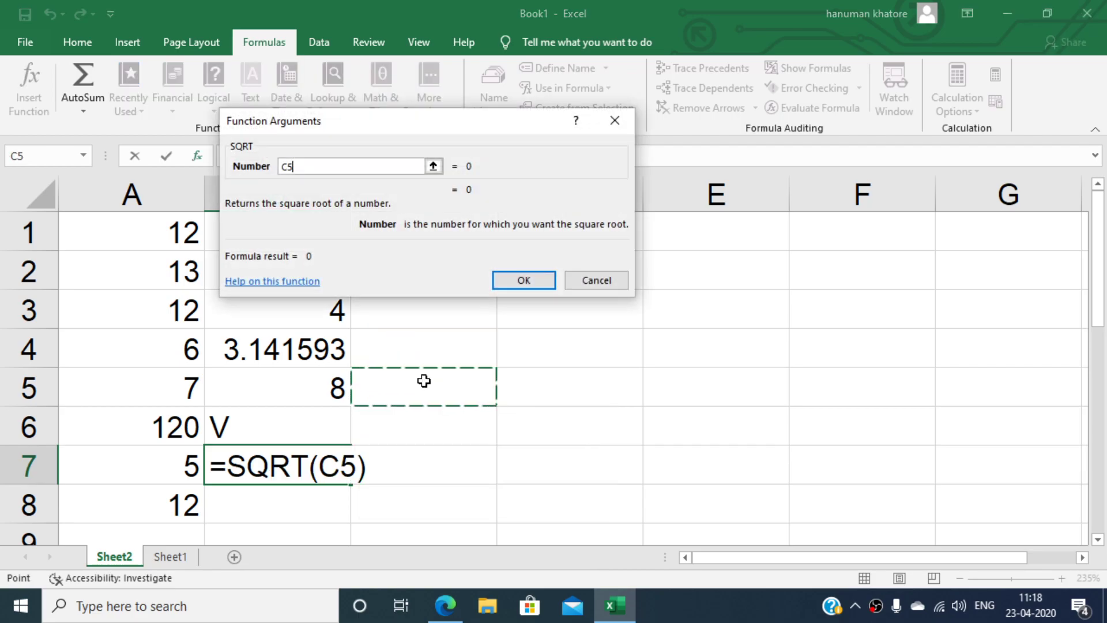
click(323, 167)
key(BackSpace)
key(BackSpace)
text(25)
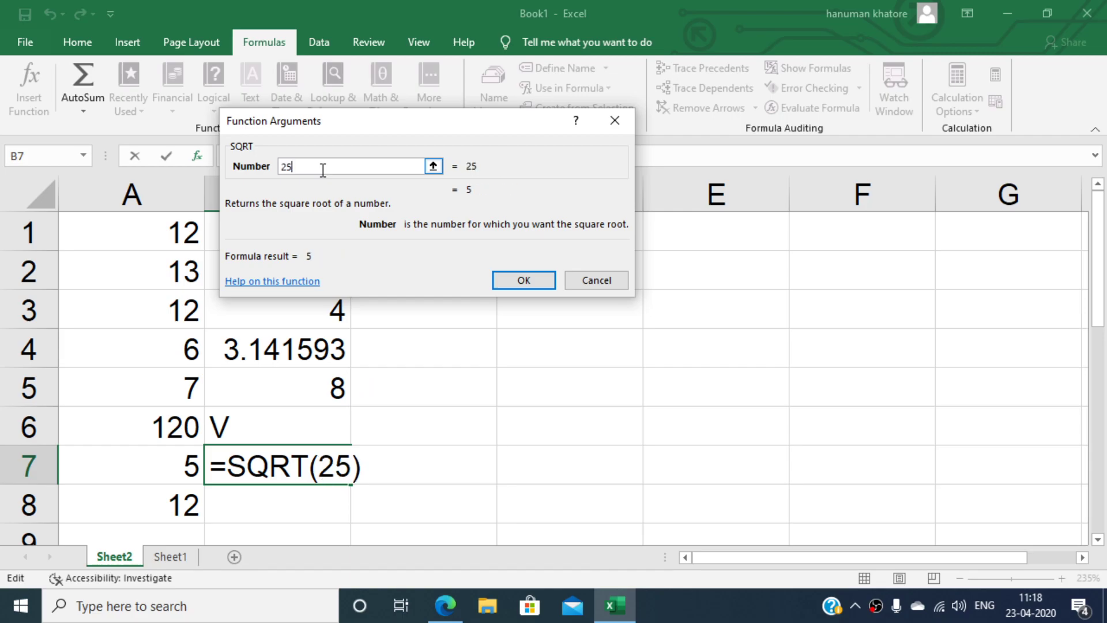
double_click(518, 286)
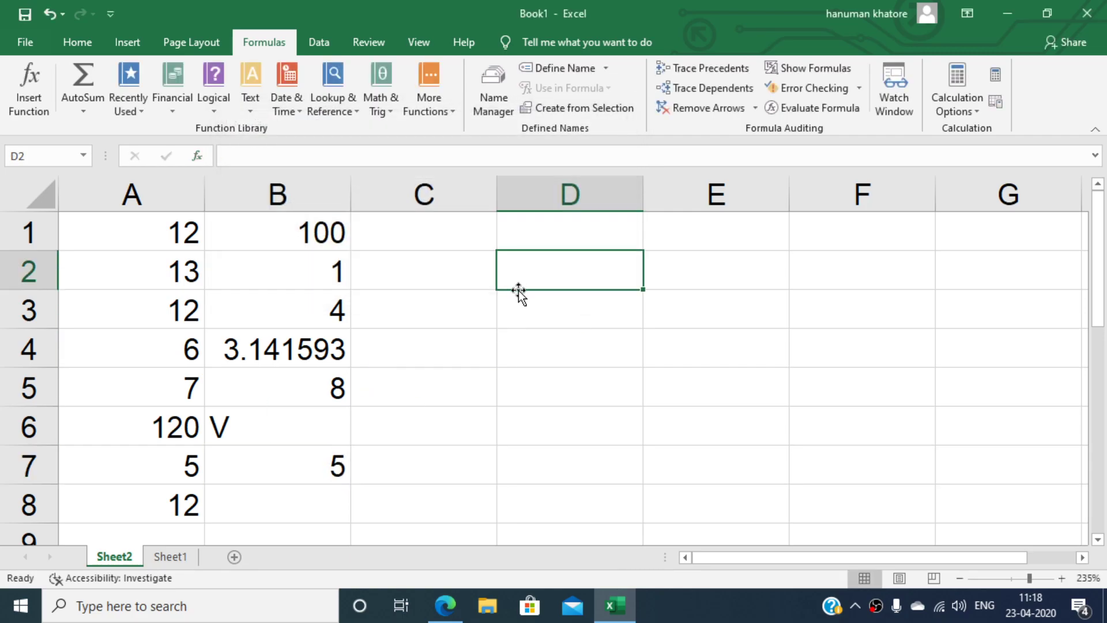
Cancel an accidental re-edit of B7's formula and select B8
click(330, 499)
double_click(326, 473)
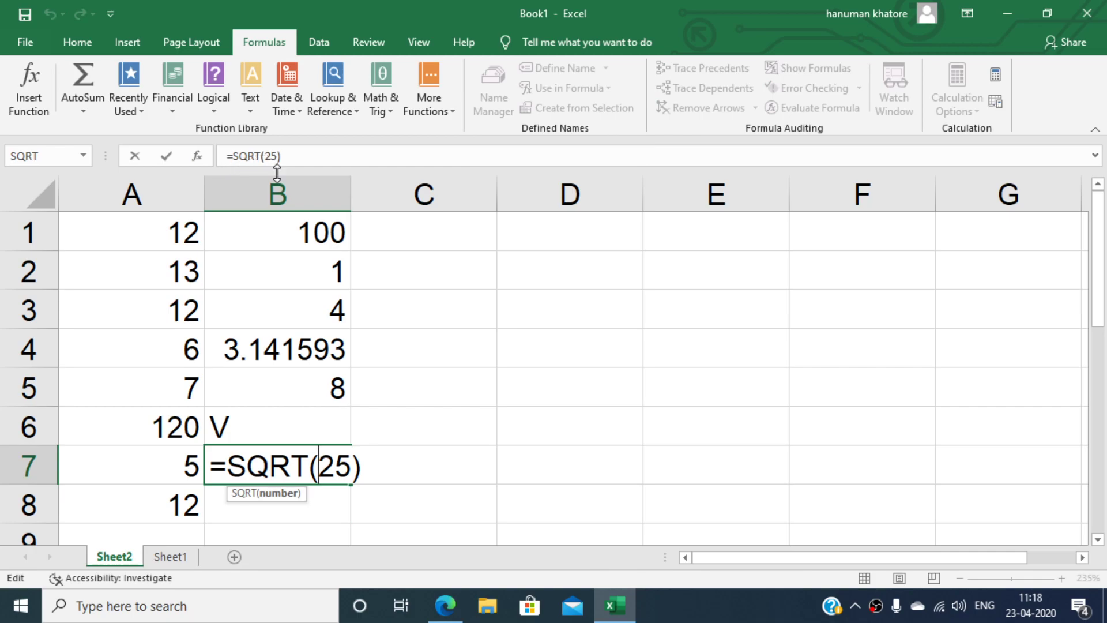
click(328, 510)
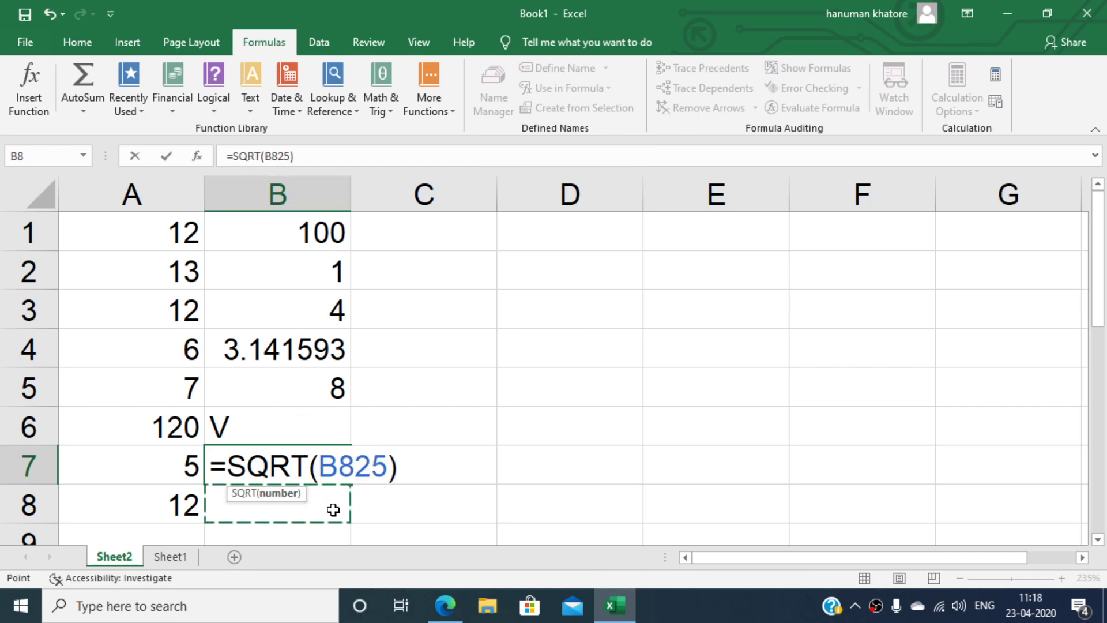
key(Escape)
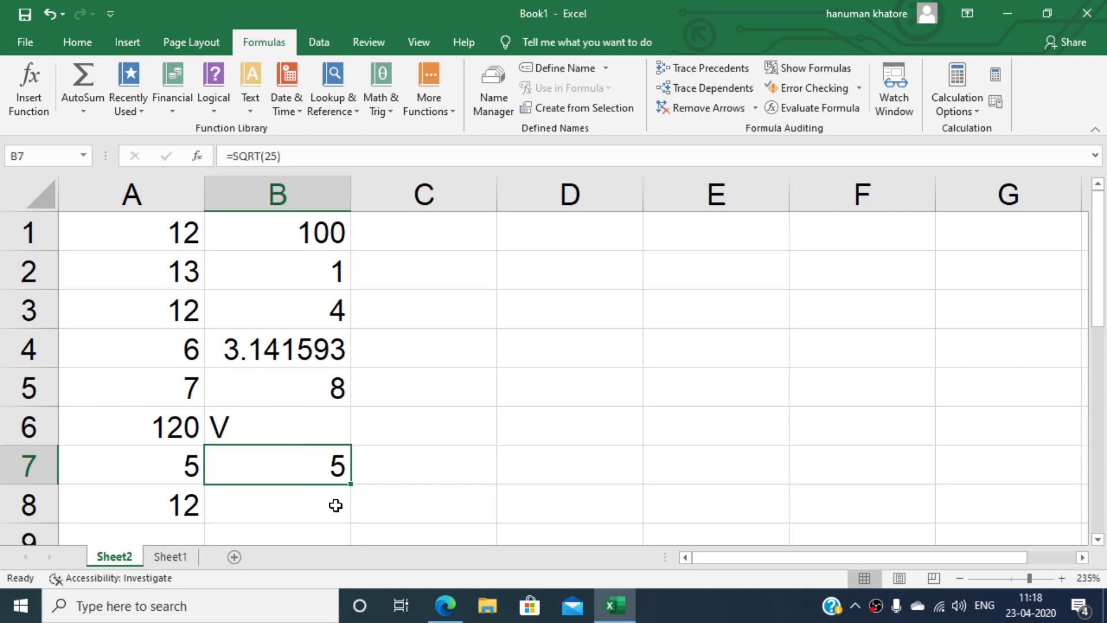
click(335, 506)
Enter =SIGN(5) in B8, returning 1
click(389, 107)
scroll(432, 380, down, 19)
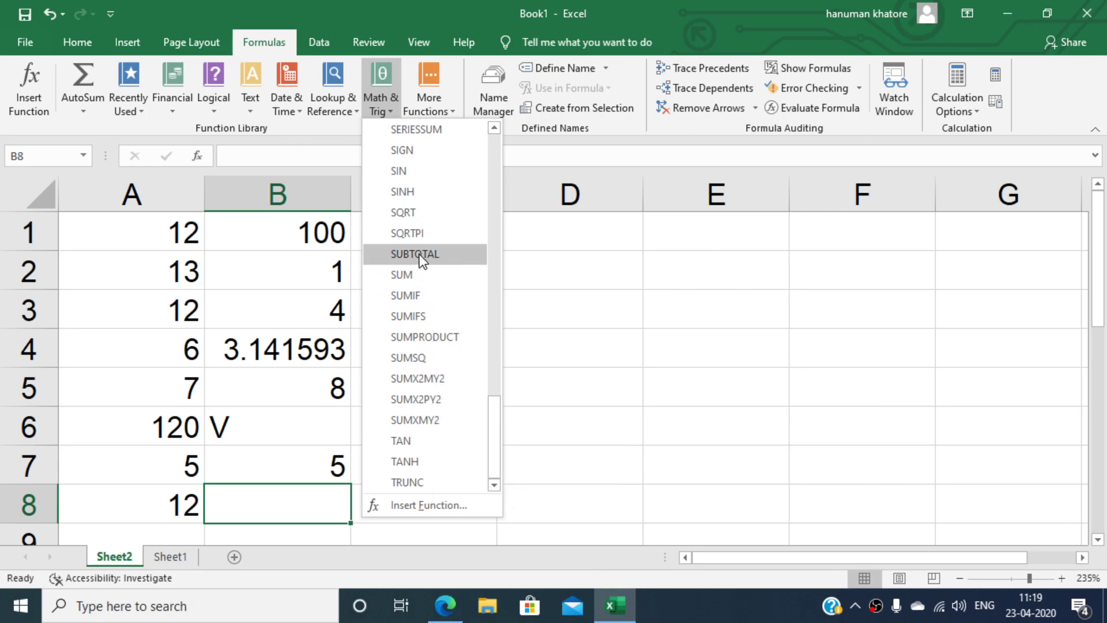
scroll(424, 196, up, 1)
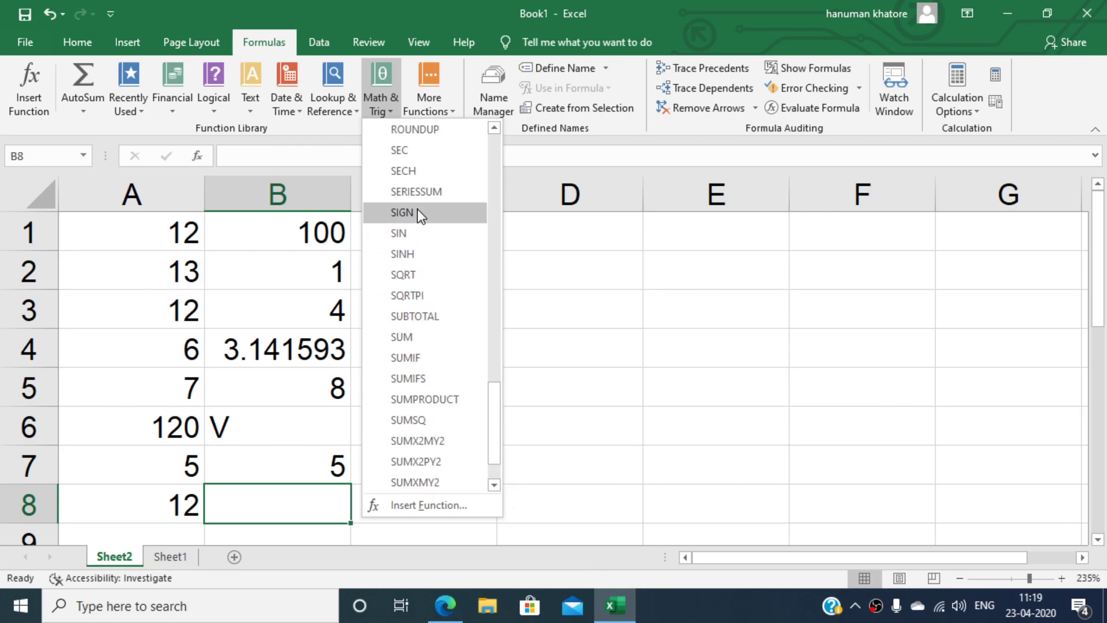
scroll(421, 215, up, 1)
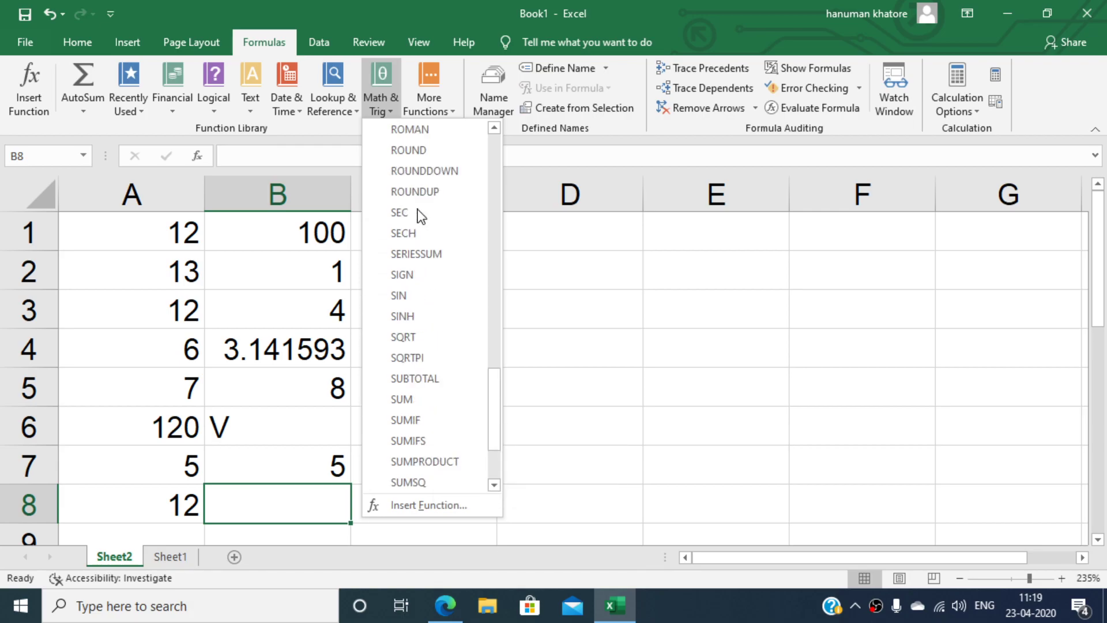
click(413, 271)
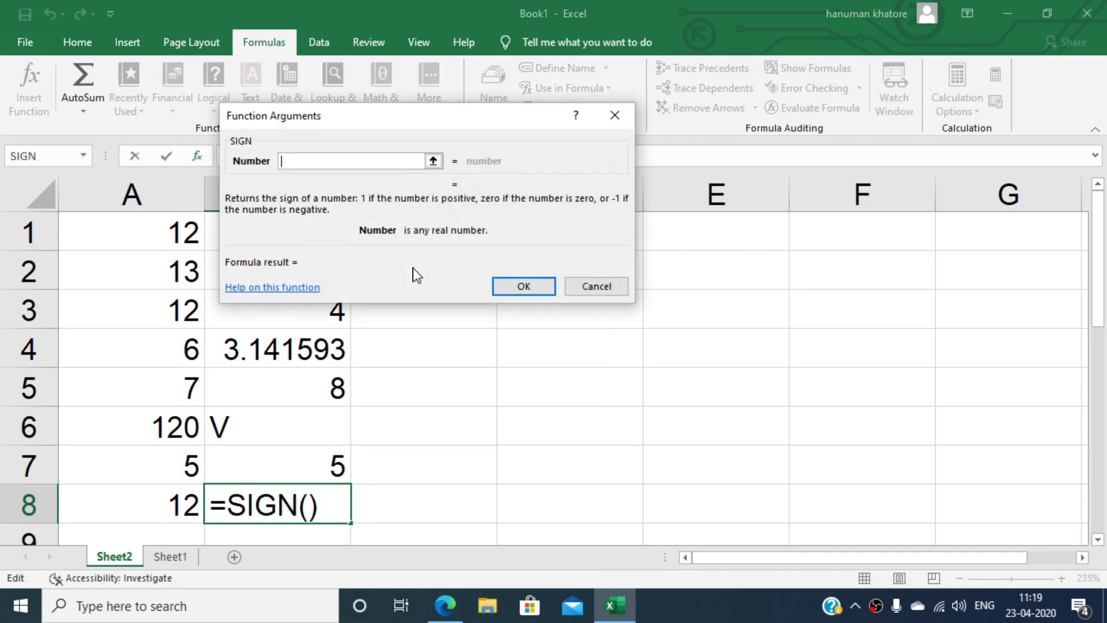
text(5)
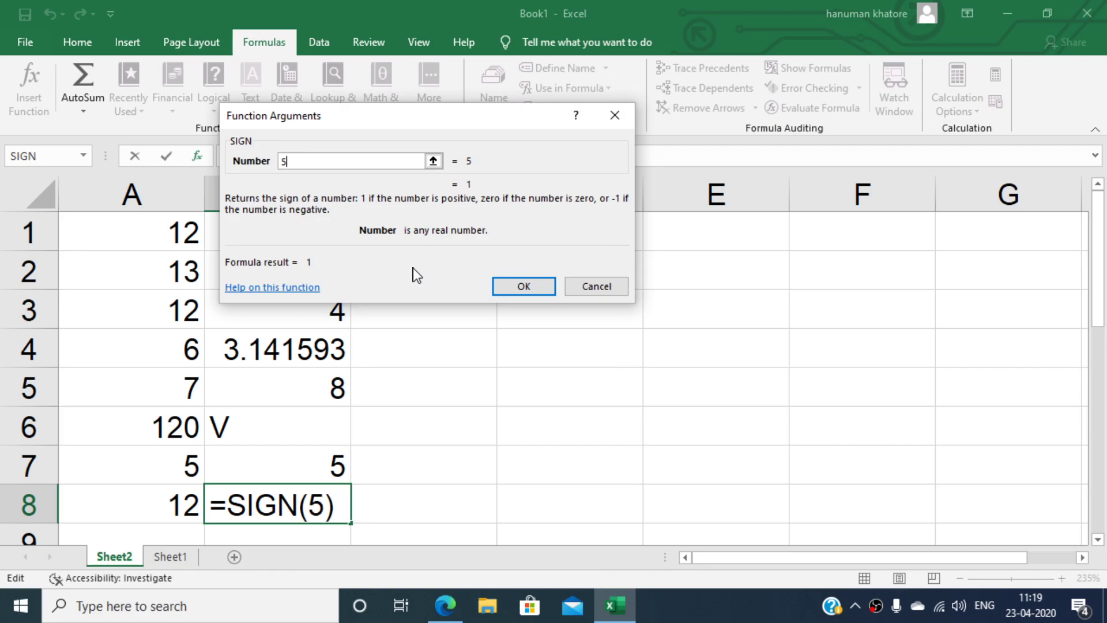
click(524, 286)
click(531, 288)
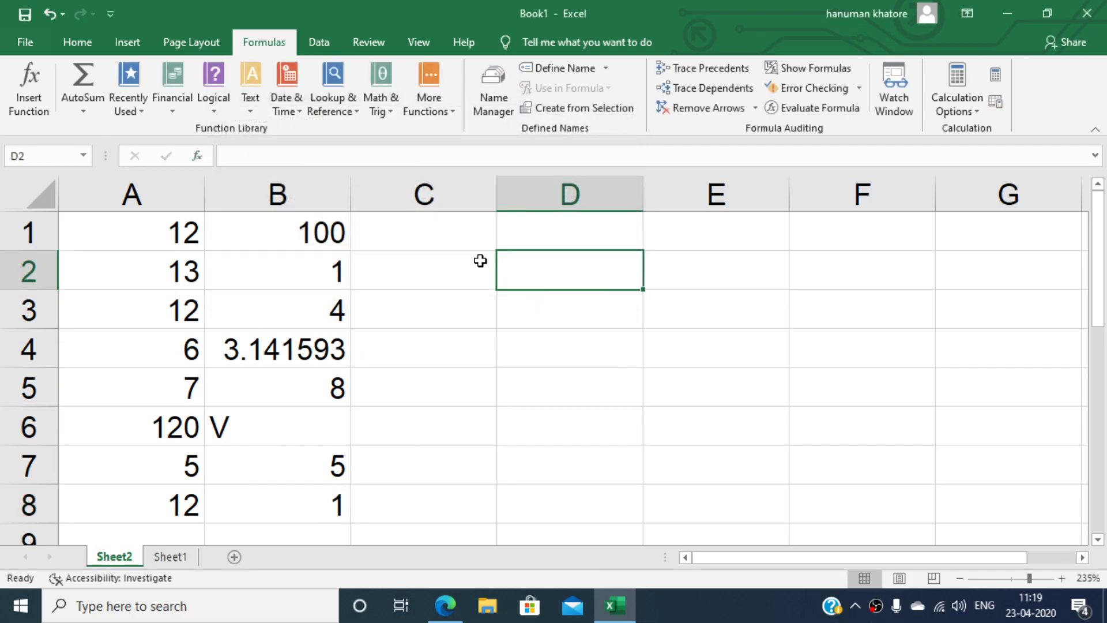
Insert the SIGN function into C1 with -5 as its Number argument
click(440, 228)
click(382, 109)
scroll(437, 383, down, 17)
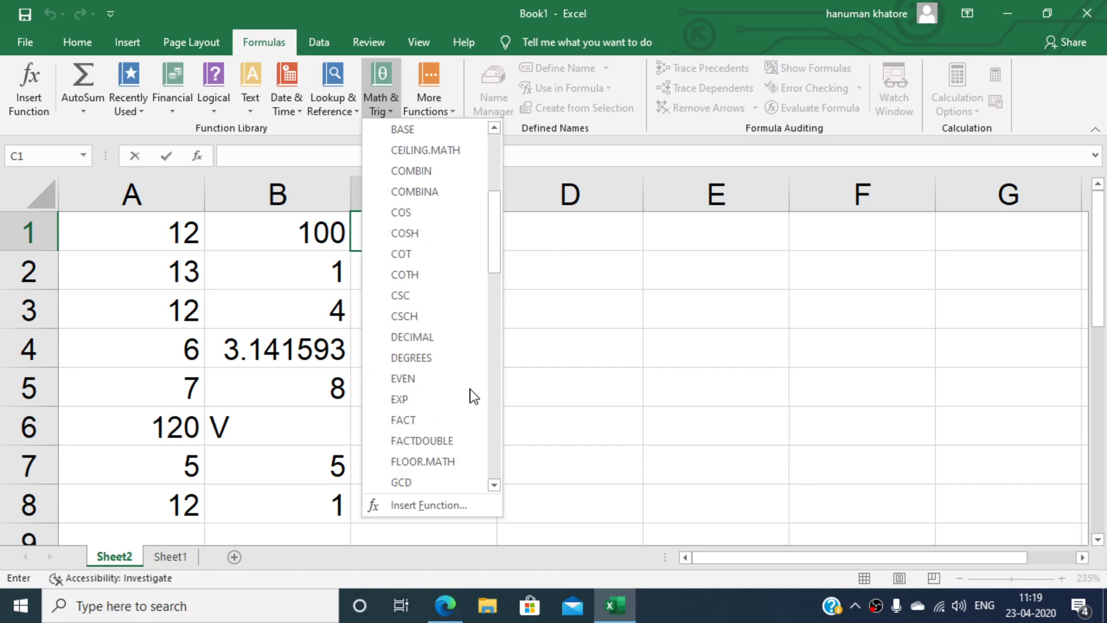
scroll(434, 383, down, 1)
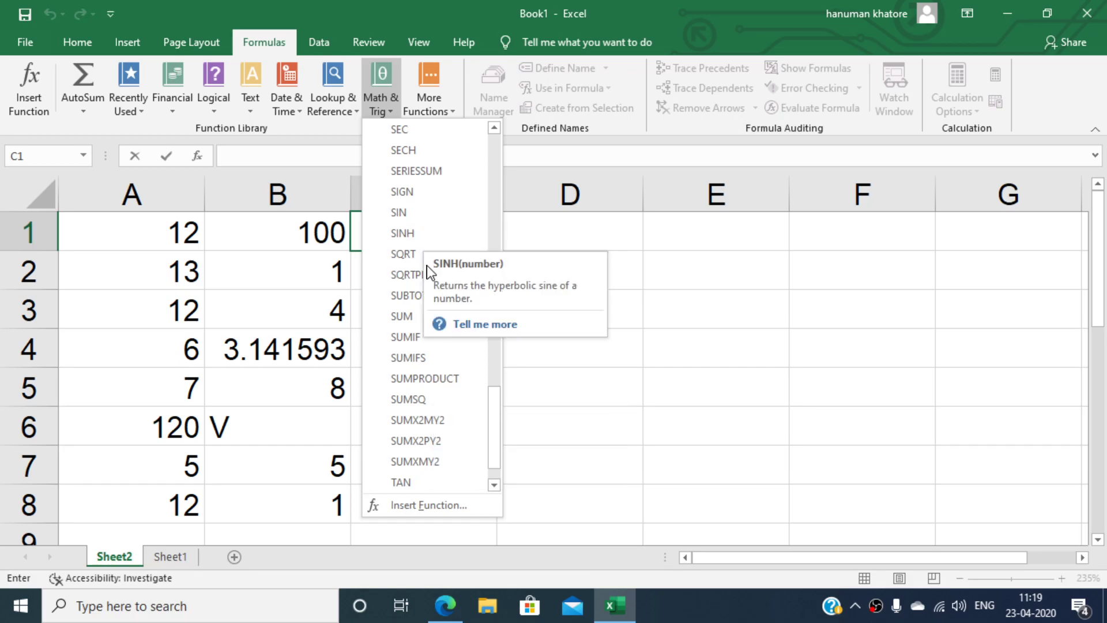
click(431, 194)
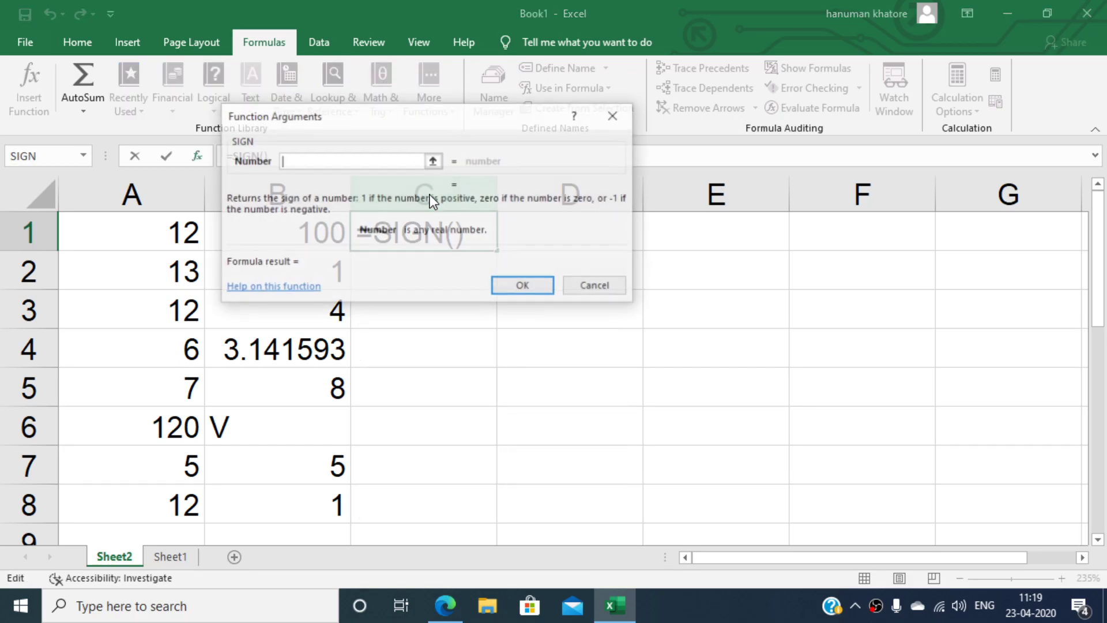
text(-5)
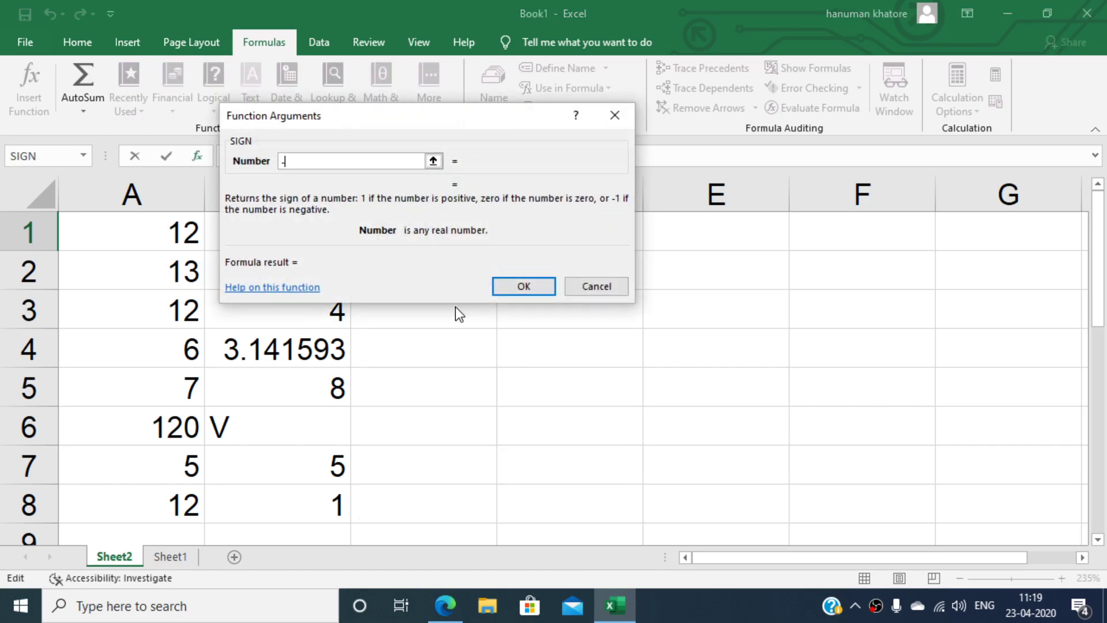
click(506, 289)
click(506, 289)
Remove the stray cell reference so C1 holds =SIGN(-5) again, showing -1
click(464, 237)
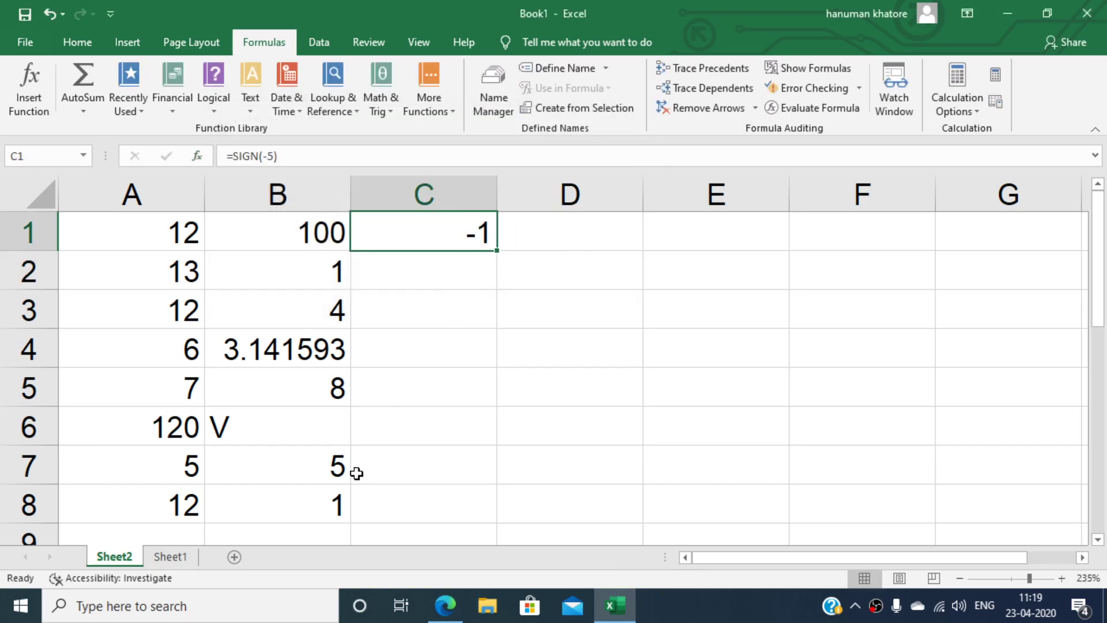
double_click(339, 519)
double_click(465, 230)
click(458, 271)
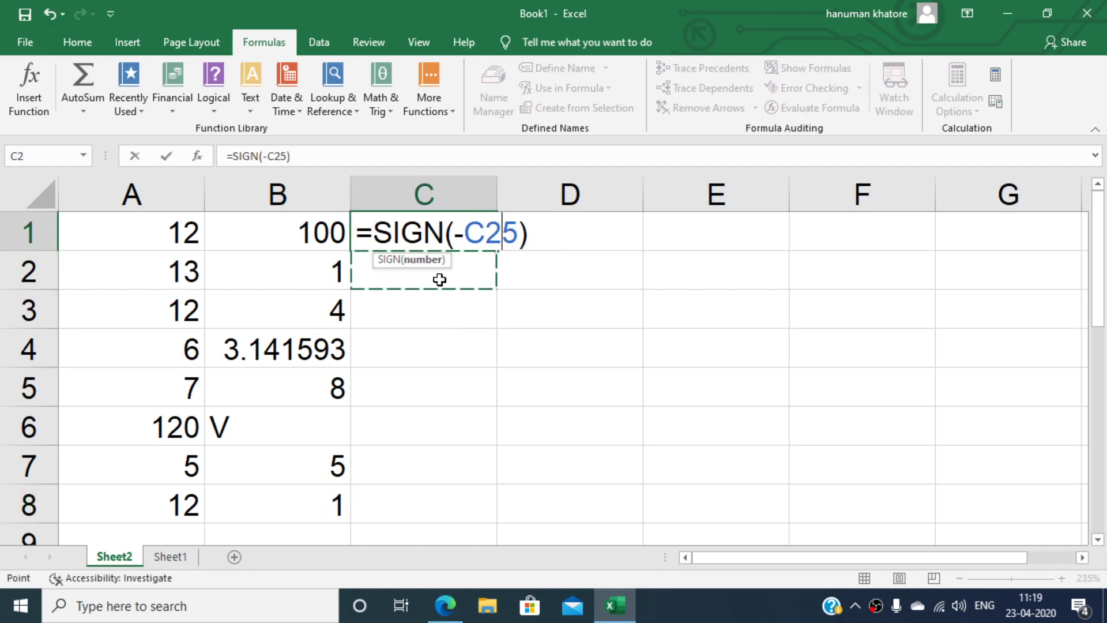
key(ctrl+z)
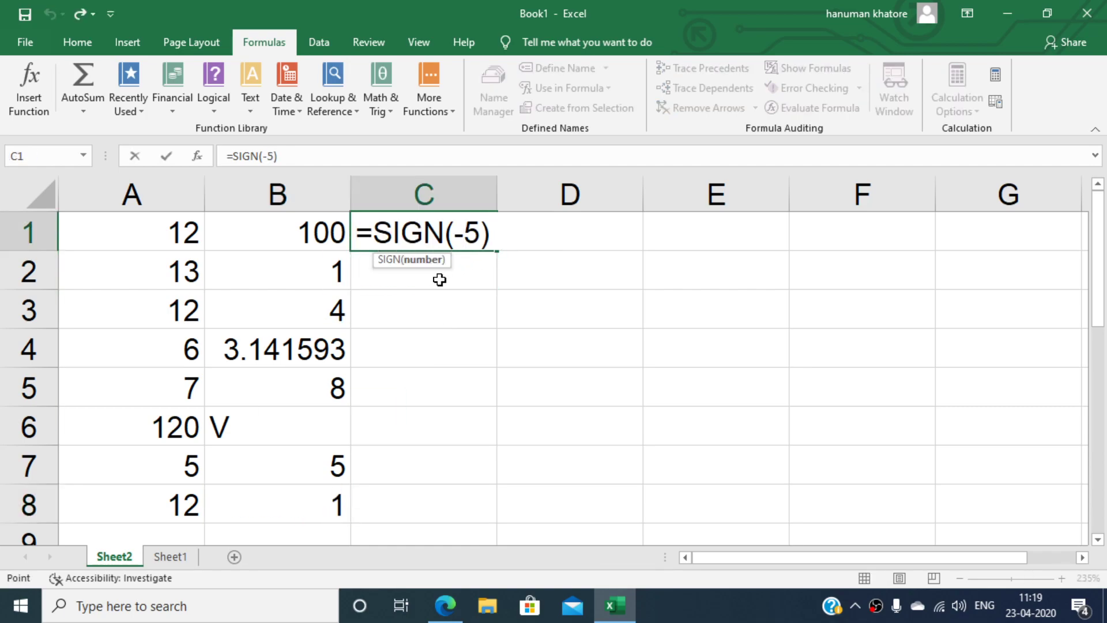
click(439, 280)
key(BackSpace)
key(BackSpace)
key(ctrl+Return)
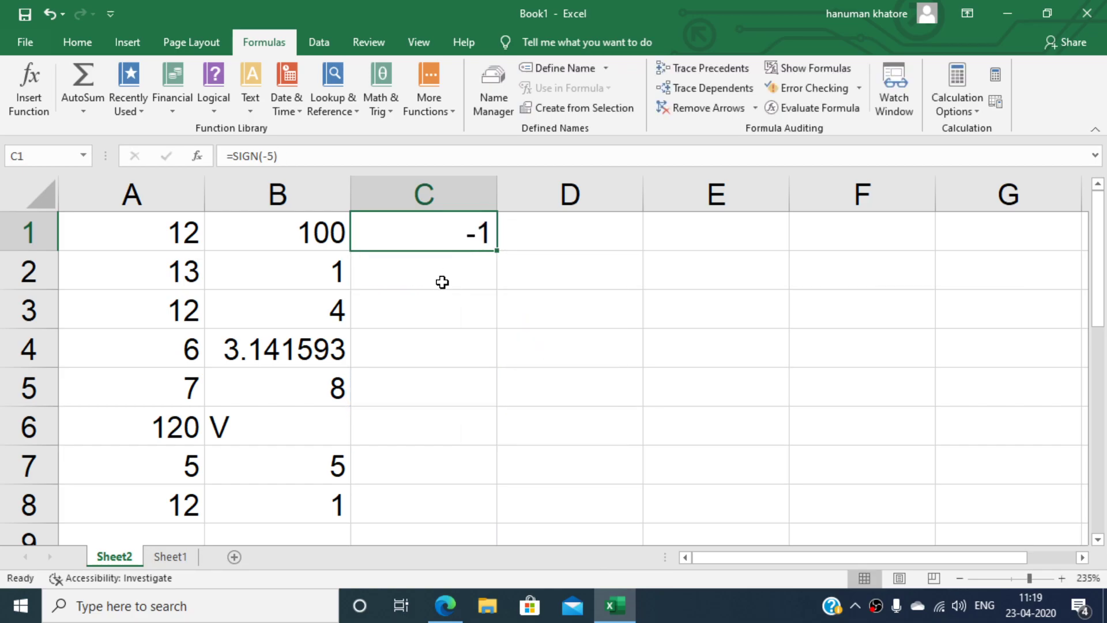
click(439, 280)
Insert SUM into C2 with arguments 15, 10 and 5, giving =SUM(15,10,5) = 30
click(380, 98)
scroll(404, 395, down, 20)
scroll(404, 395, up, 3)
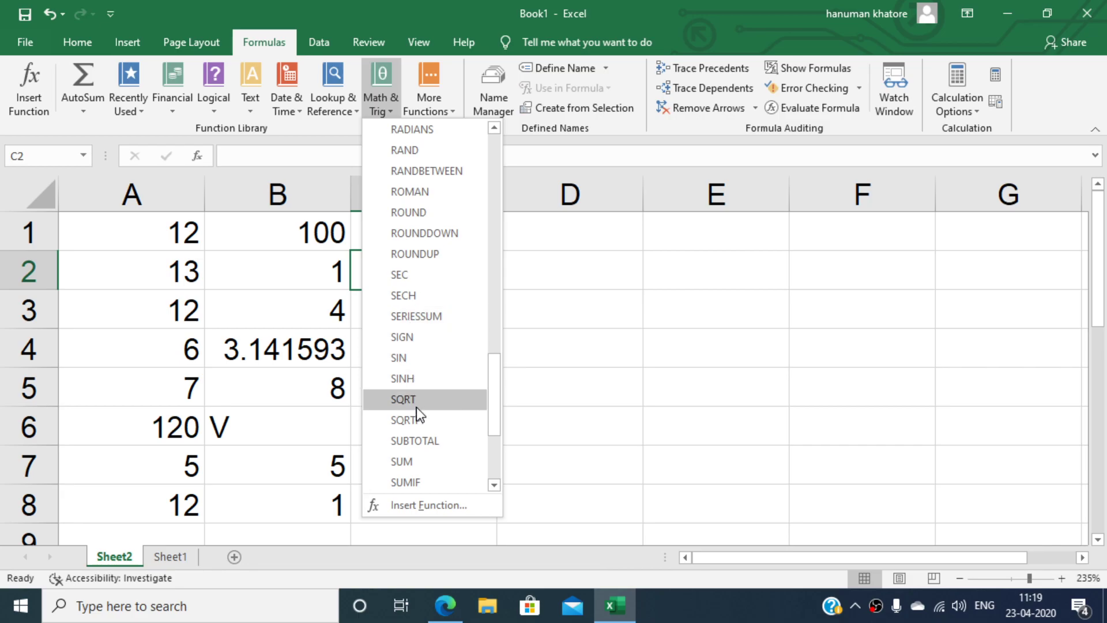
scroll(404, 445, down, 1)
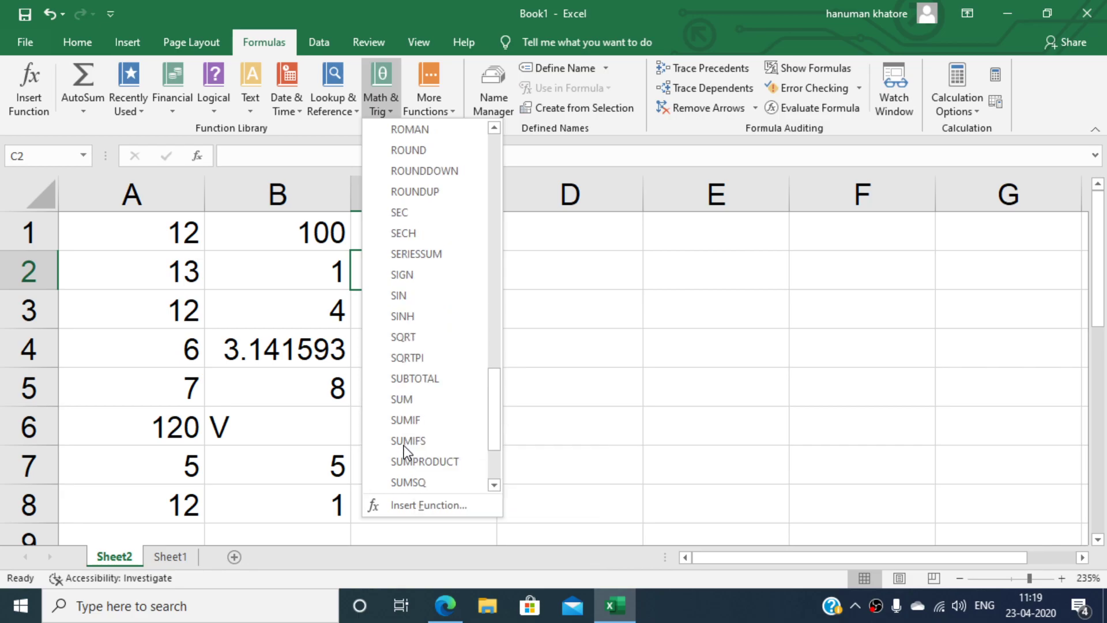
click(415, 404)
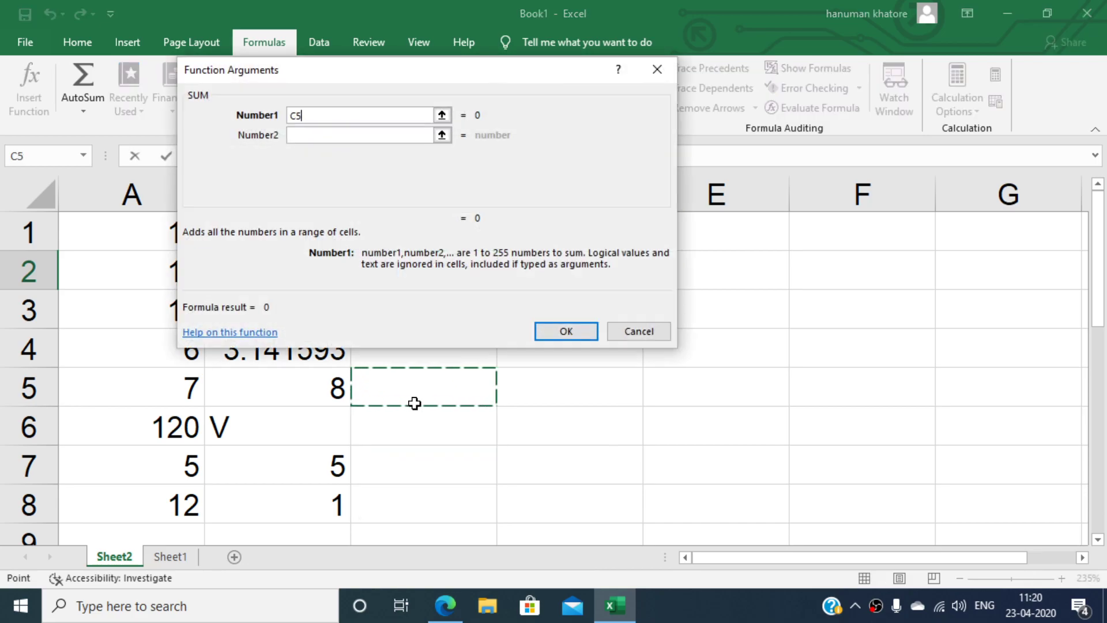
key(BackSpace)
key(BackSpace)
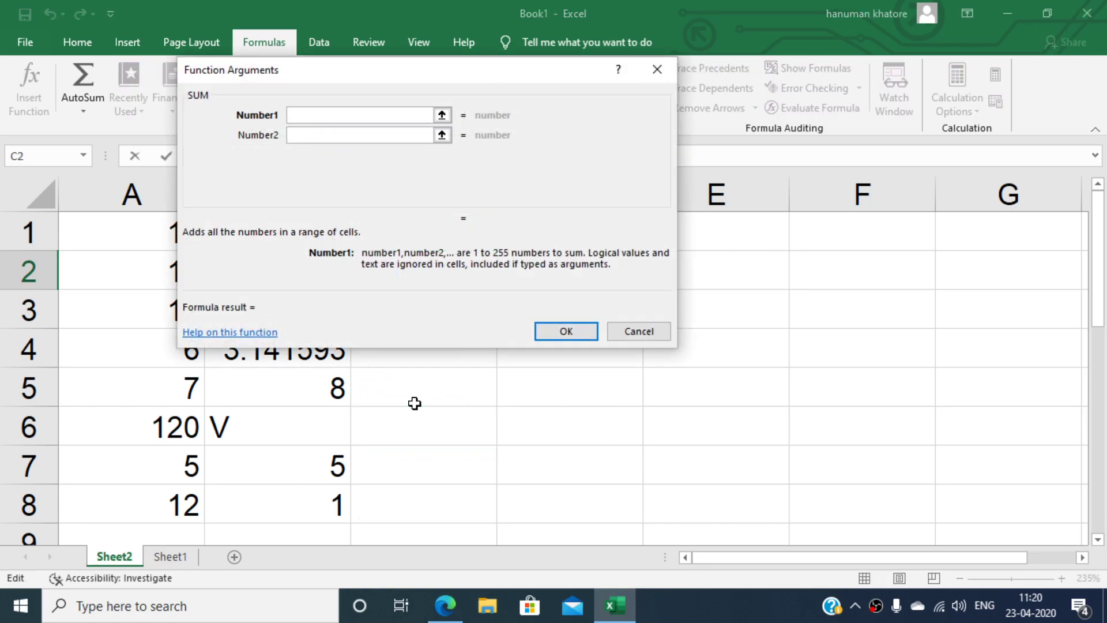
text(15)
click(317, 134)
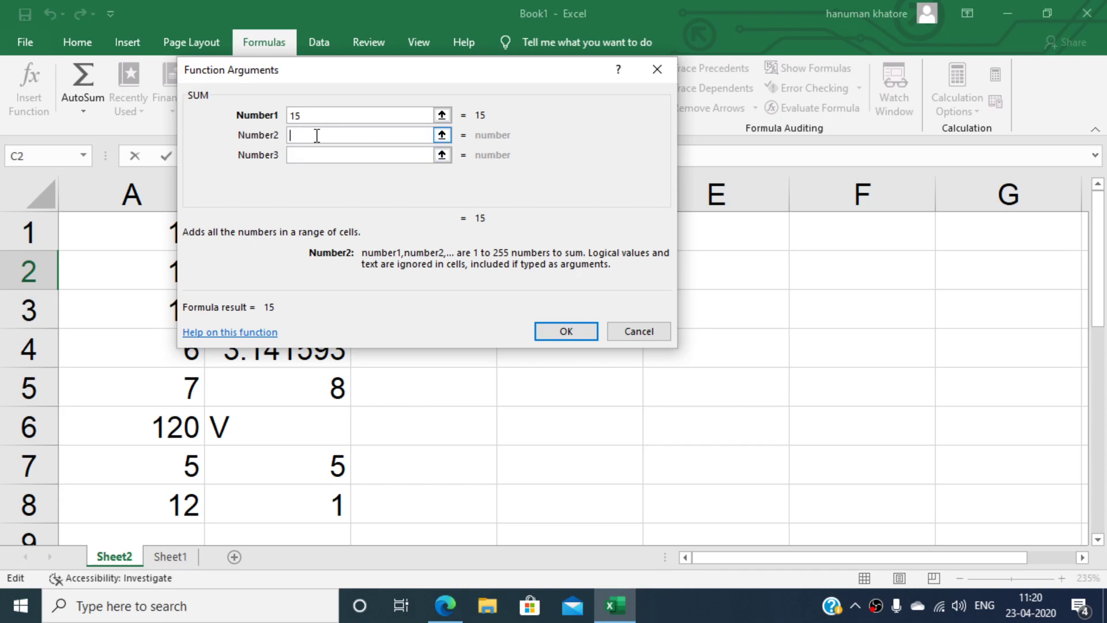
text(10)
click(304, 153)
text(5)
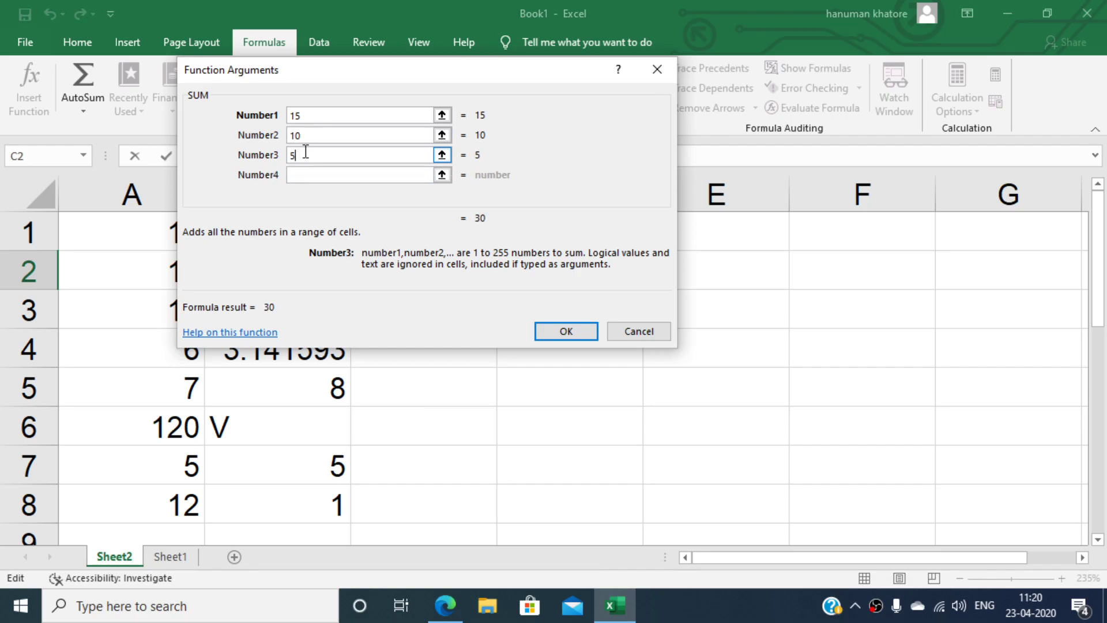
click(579, 338)
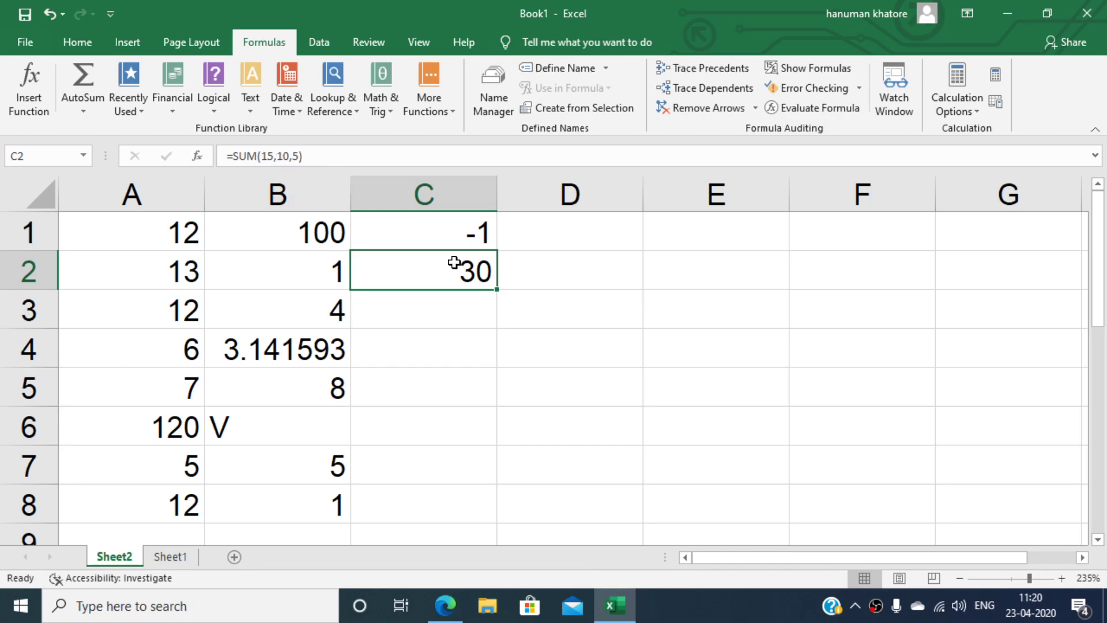
With C3 selected, browse the Math & Trig and Text lists, then show Date & Time functions
click(449, 307)
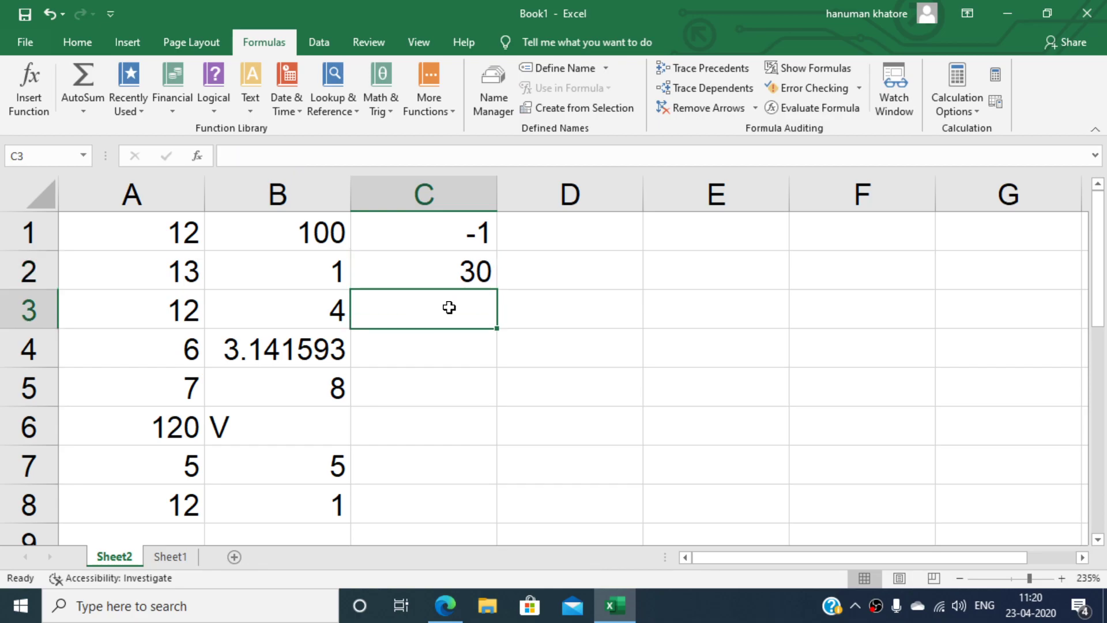
click(383, 110)
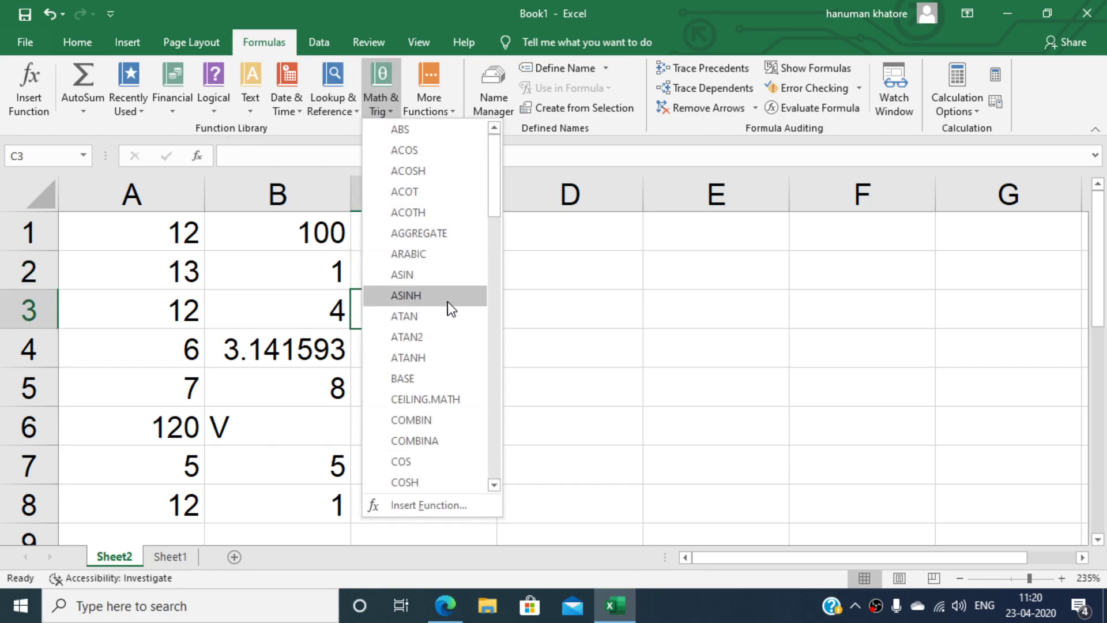
scroll(447, 305, down, 20)
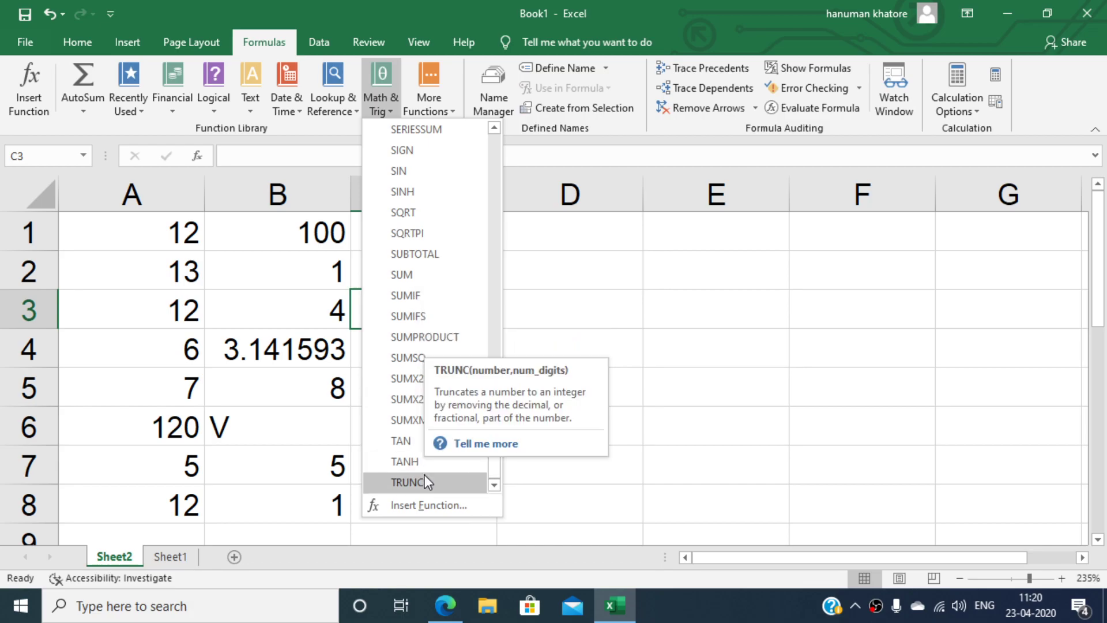
click(605, 286)
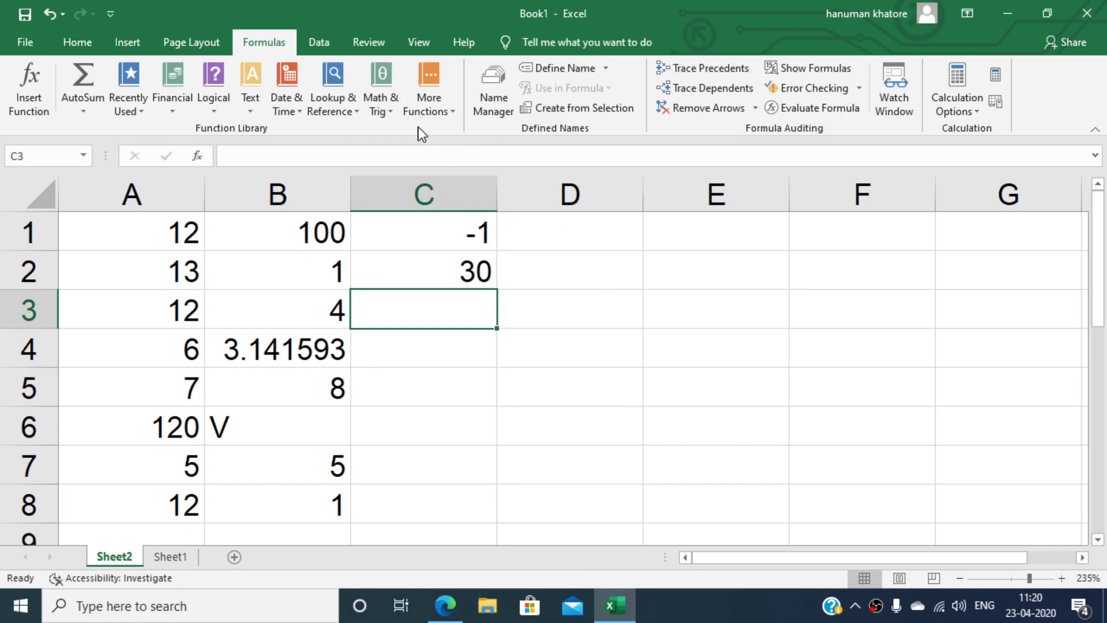
click(254, 108)
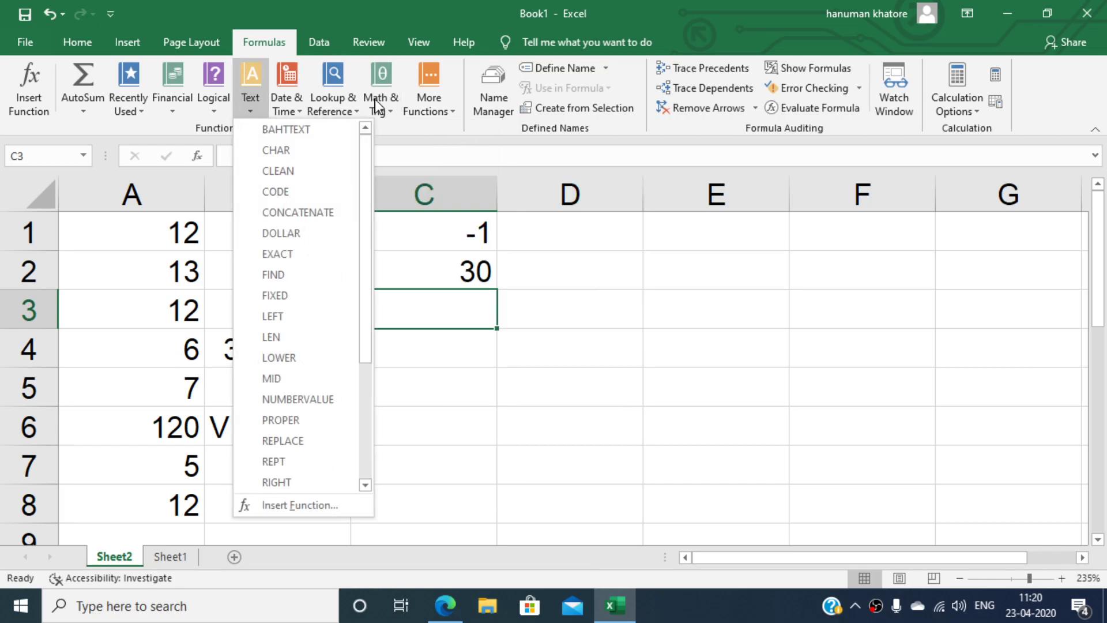
click(389, 95)
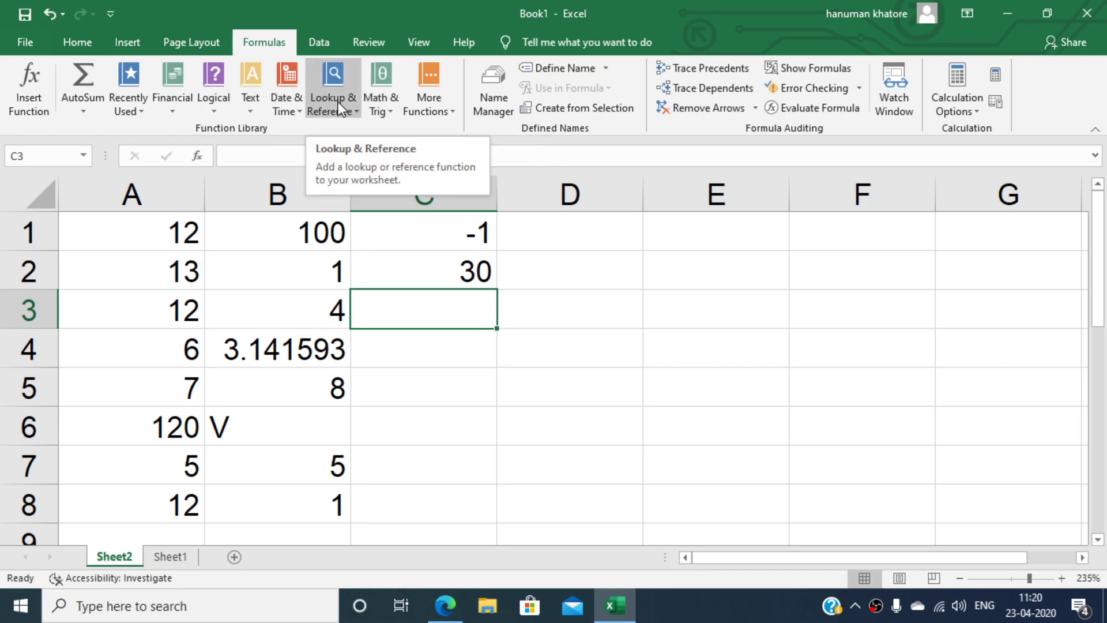
click(278, 110)
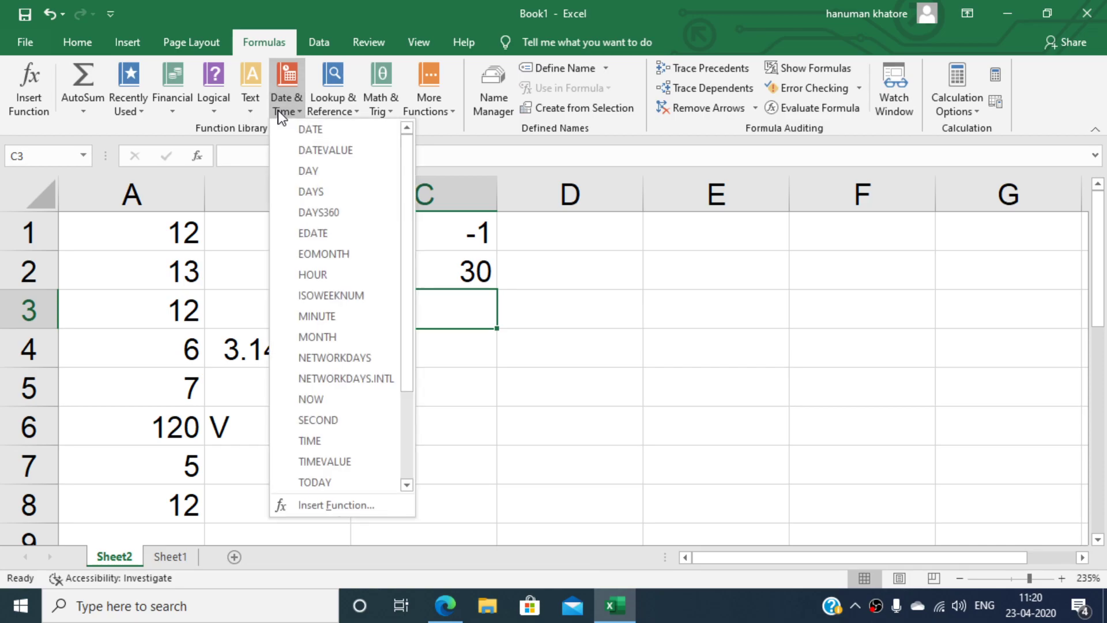